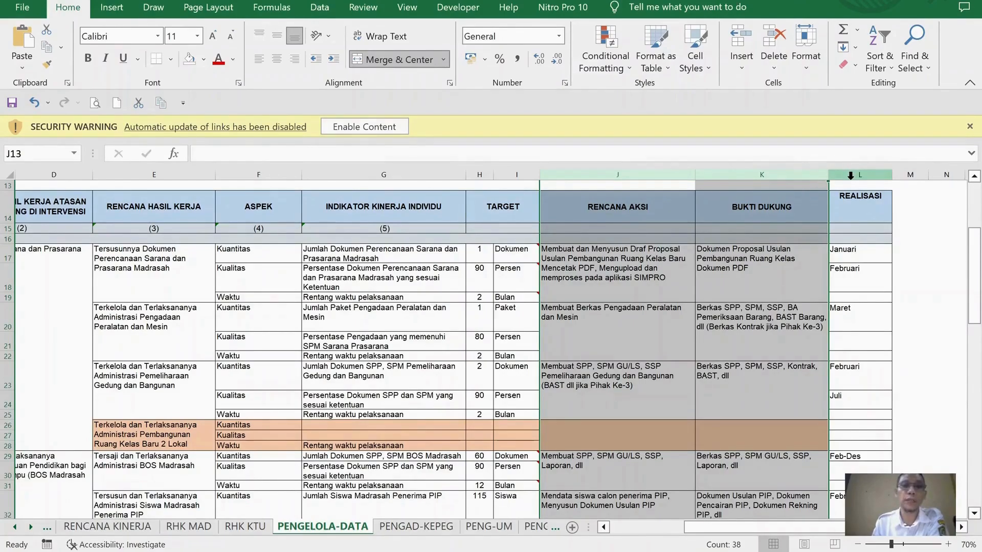
Vertically center the REALISASI heading in its header cell
left_click(850, 175)
left_click_drag(977, 257, 977, 257)
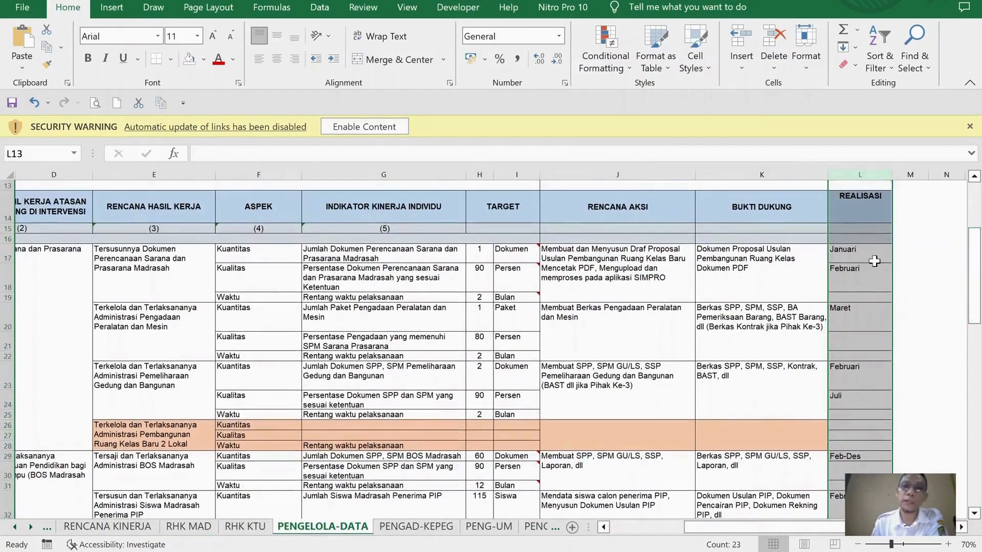
left_click(871, 214)
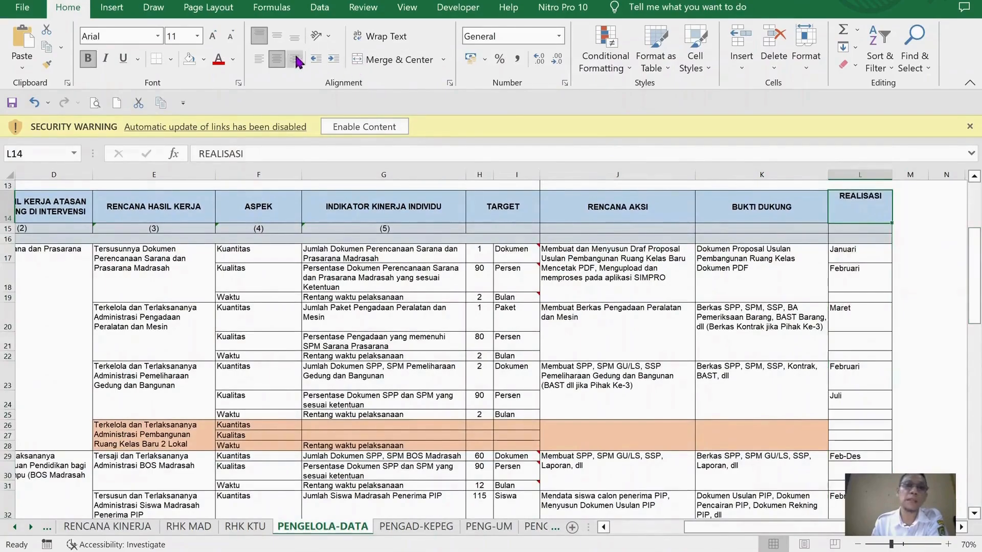
left_click(276, 36)
Review the facilities planning rows and change the realization month of the PDF printing and SIMPRO upload action to April
left_click(865, 253)
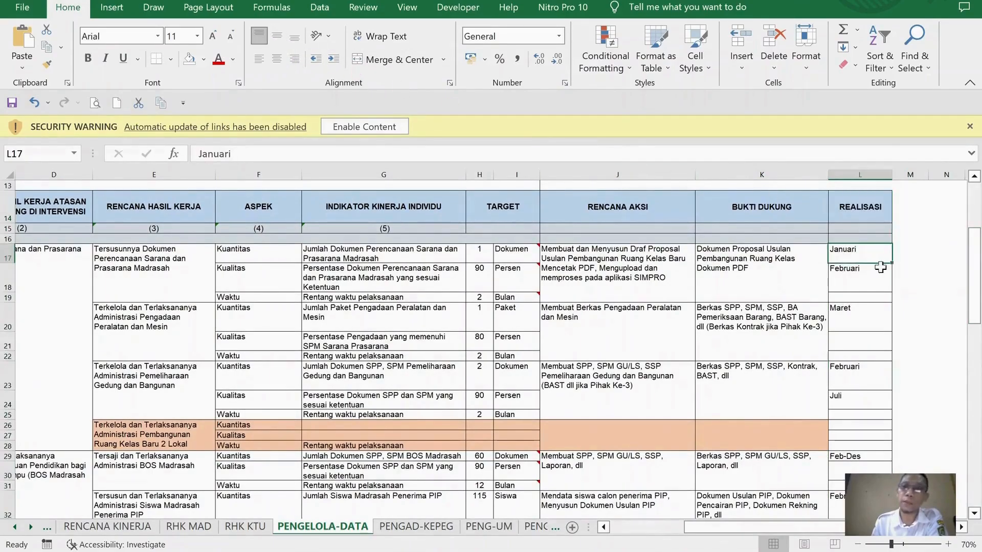
left_click(713, 271)
left_click(655, 251)
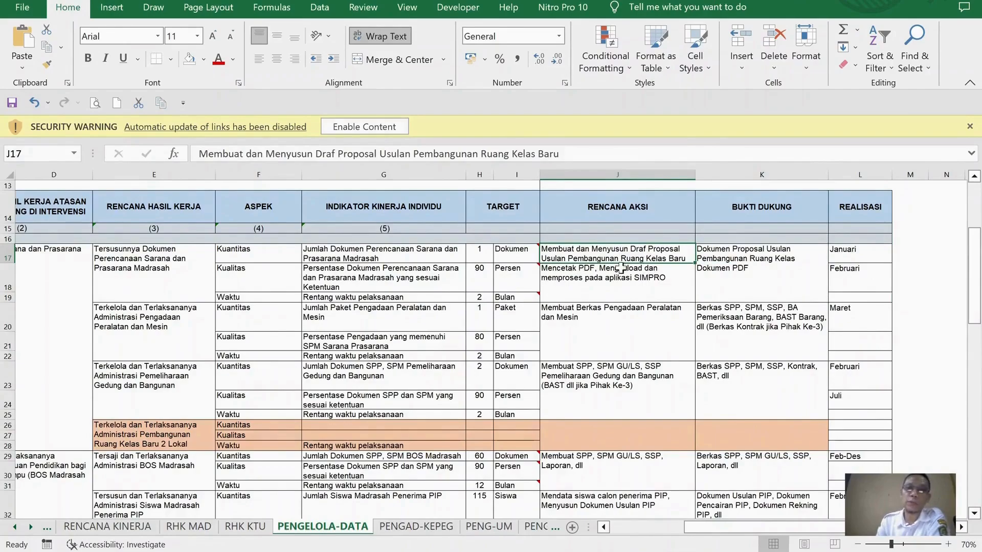
left_click(870, 256)
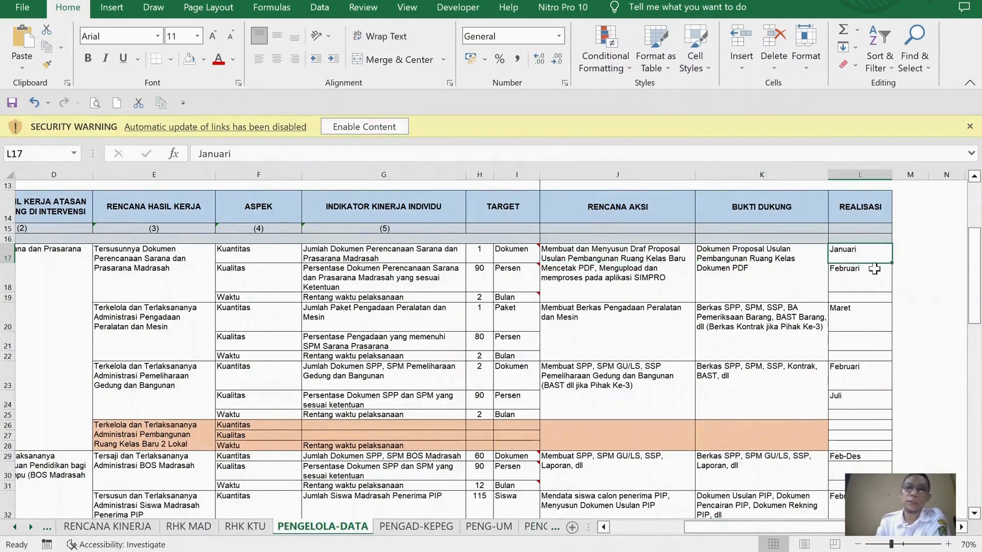
left_click(633, 282)
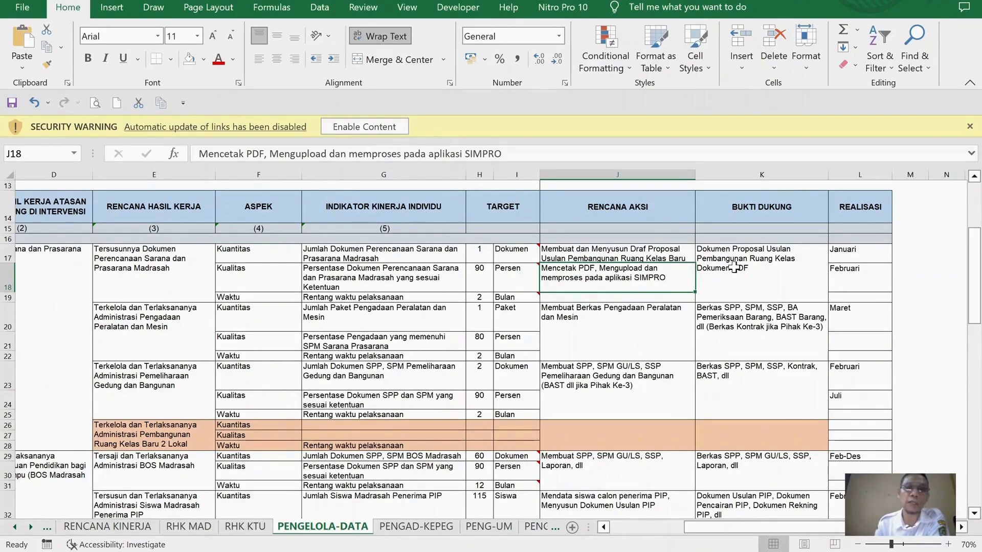
left_click(869, 277)
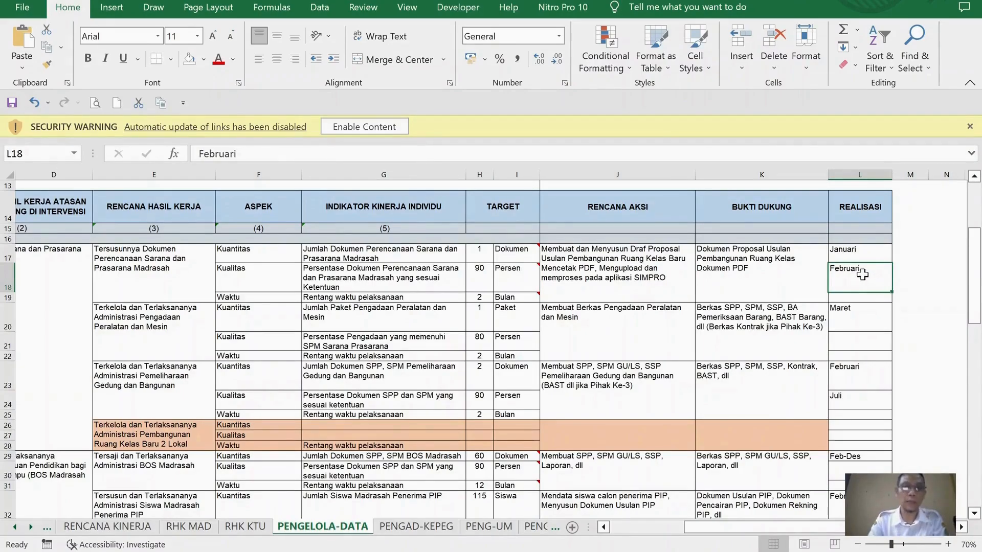
type("April")
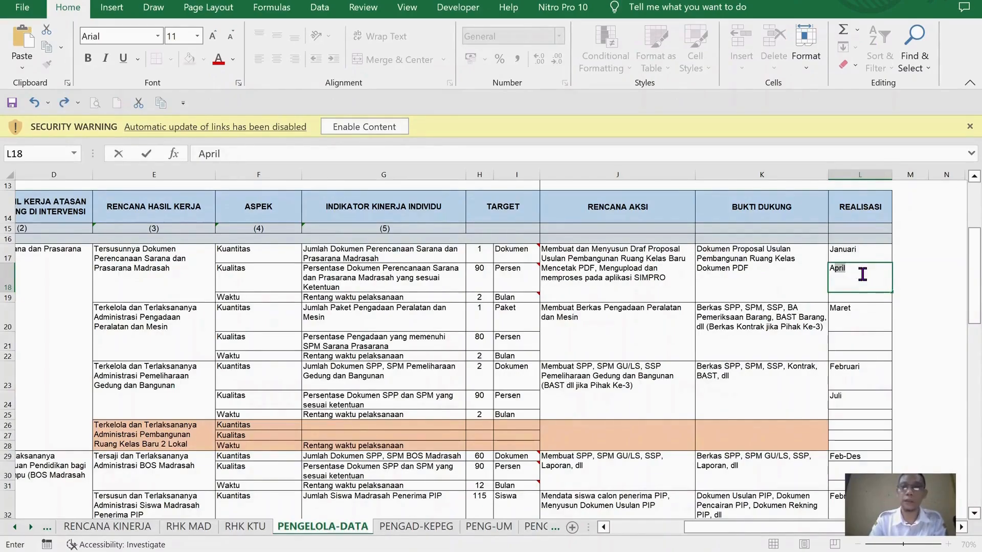
key("Return")
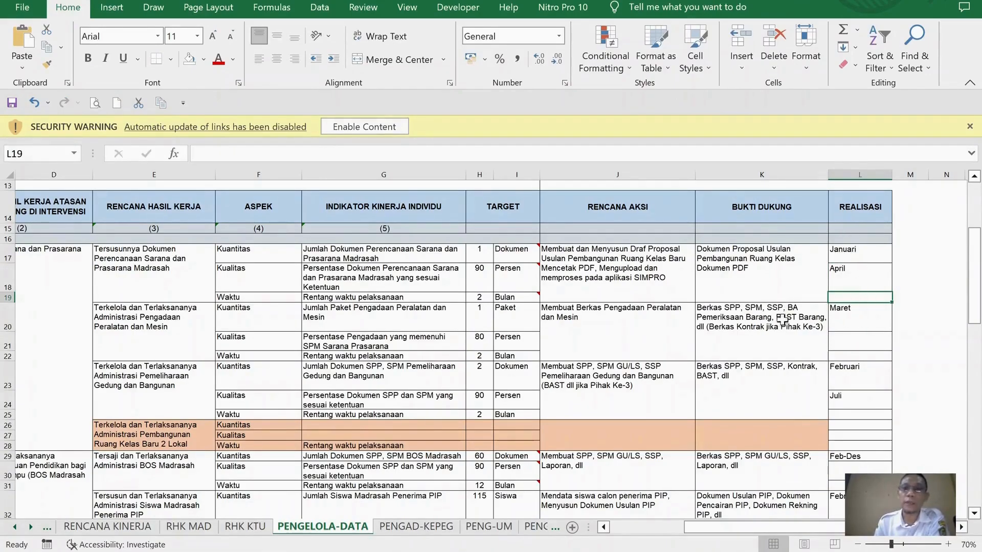
Review the action plans and realization months for equipment procurement and building maintenance
left_click(592, 328)
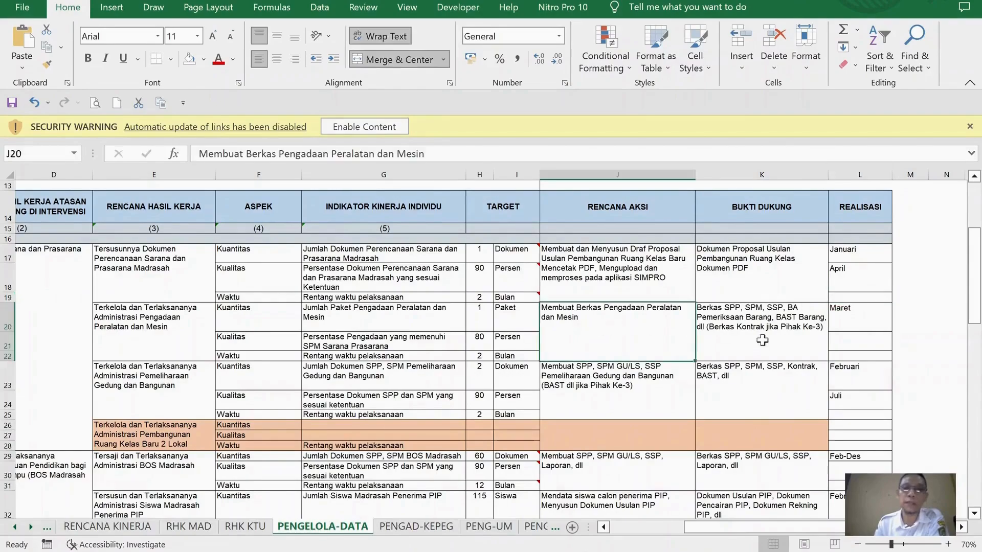
left_click(854, 318)
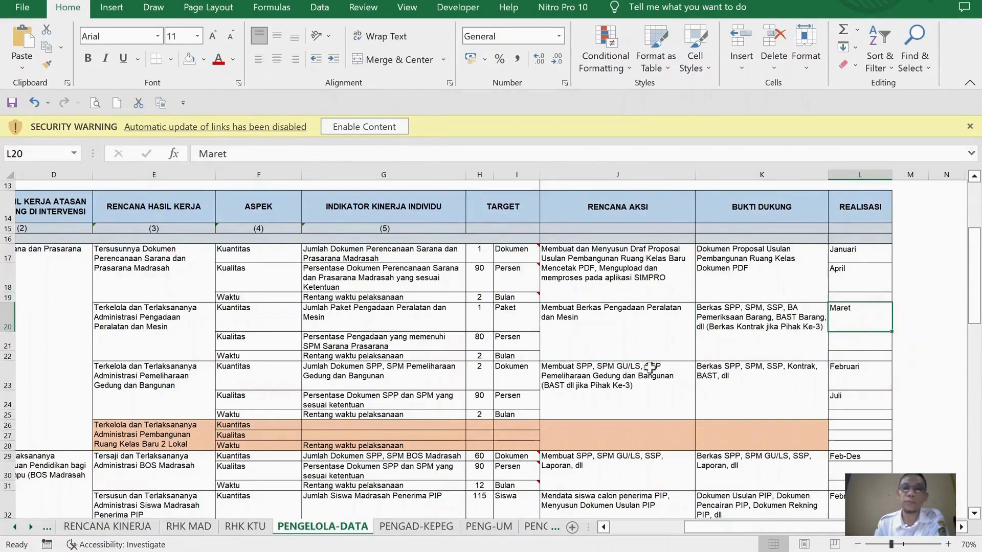
left_click(618, 383)
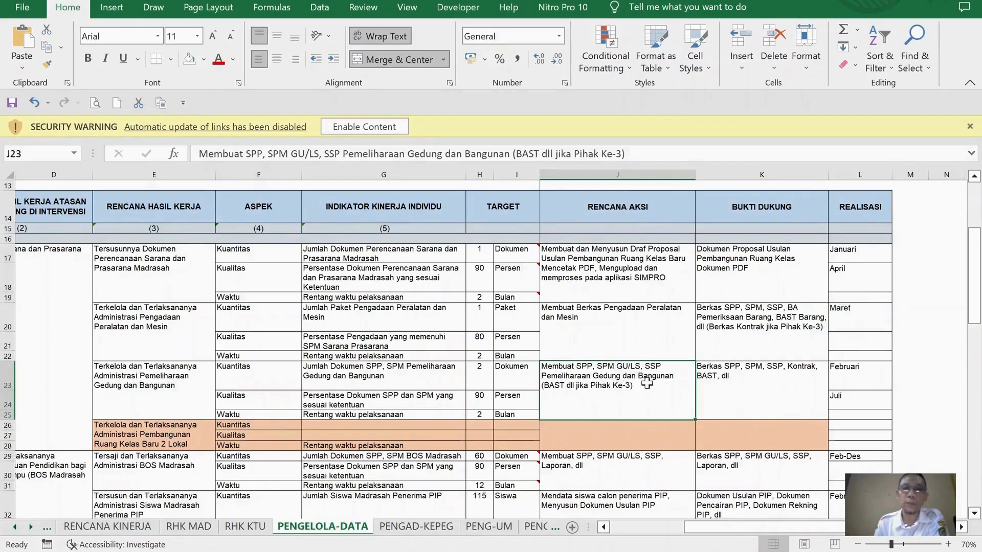
scroll(647, 382, "down", 2)
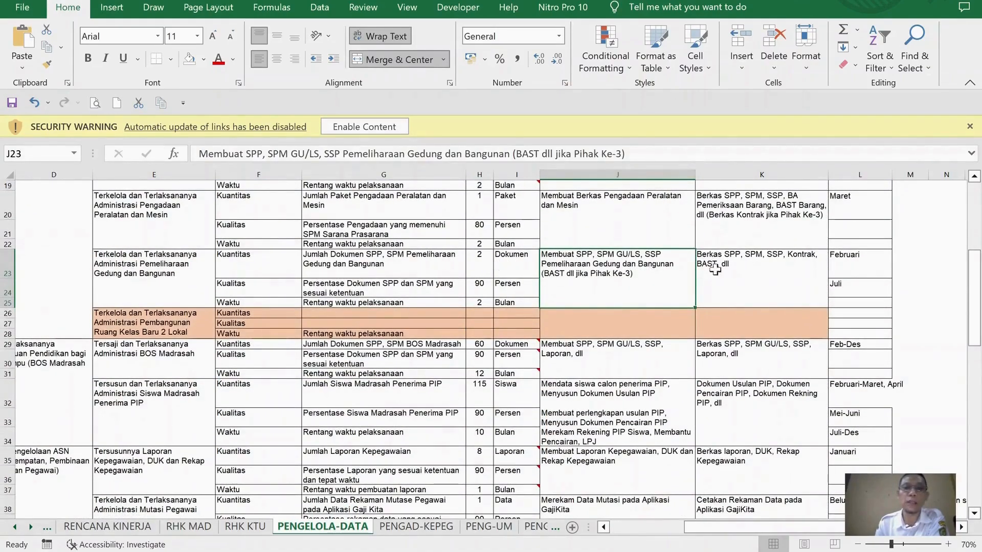
left_click(866, 262)
left_click(867, 291)
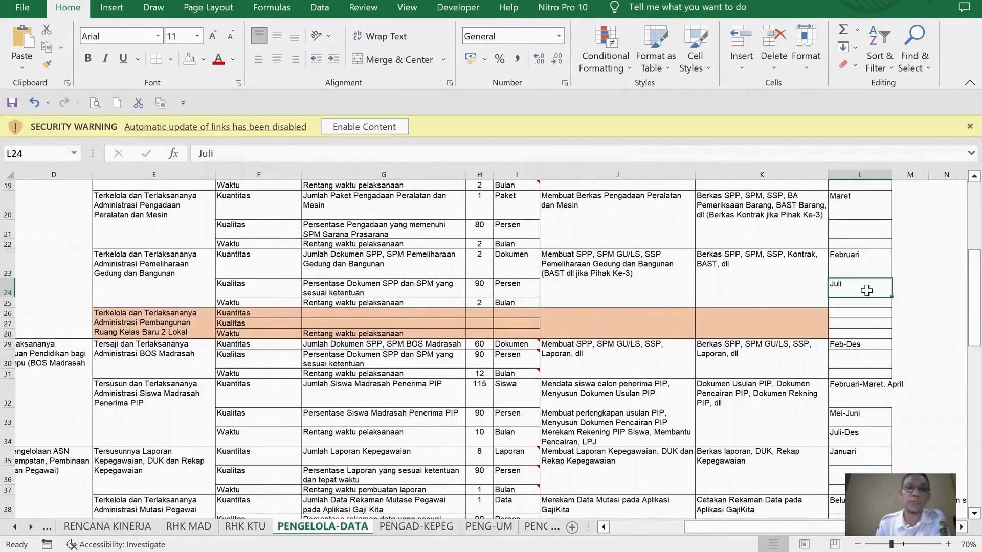
scroll(867, 297, "down", 1)
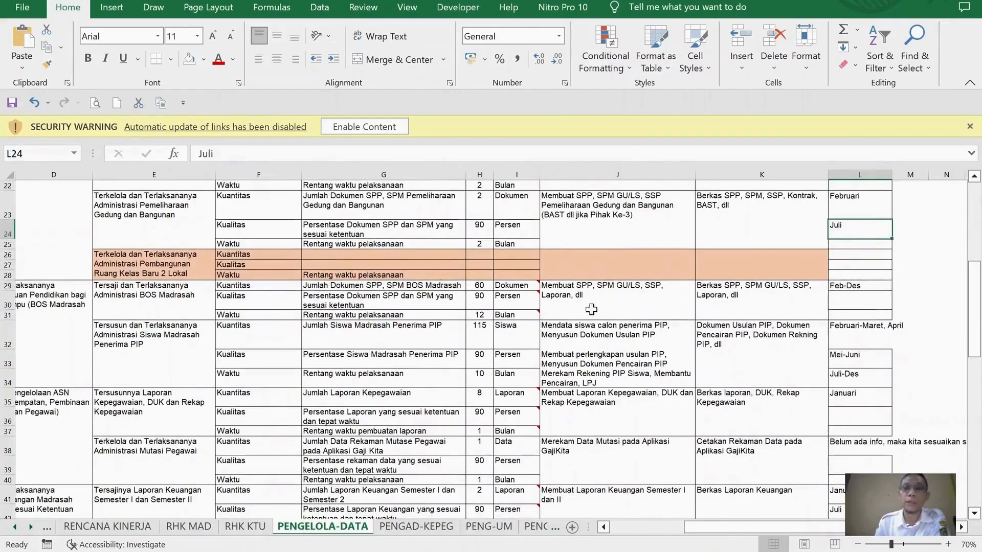
Review the targets, action plans, supporting evidence and realization months for BOS administration and PIP student administration
left_click(404, 289)
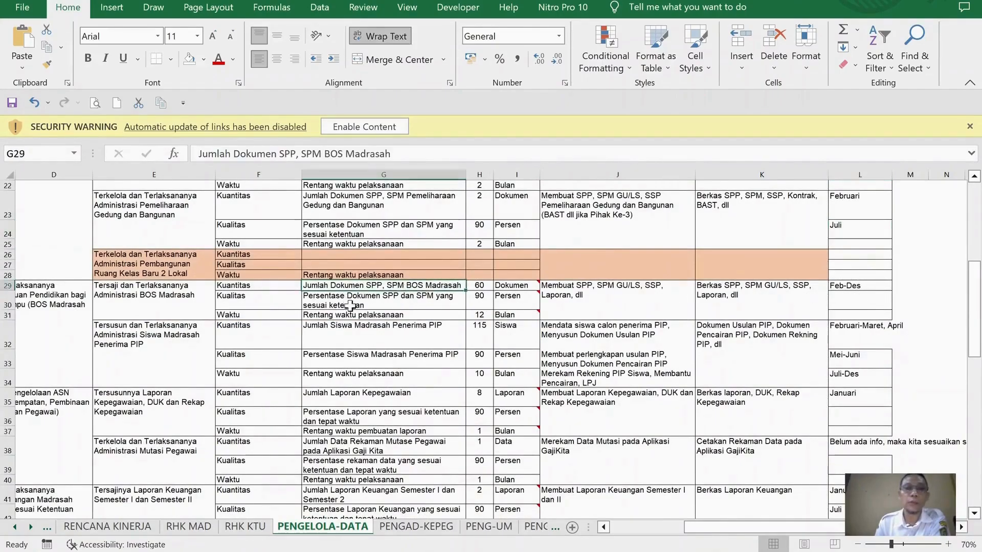
left_click(611, 292)
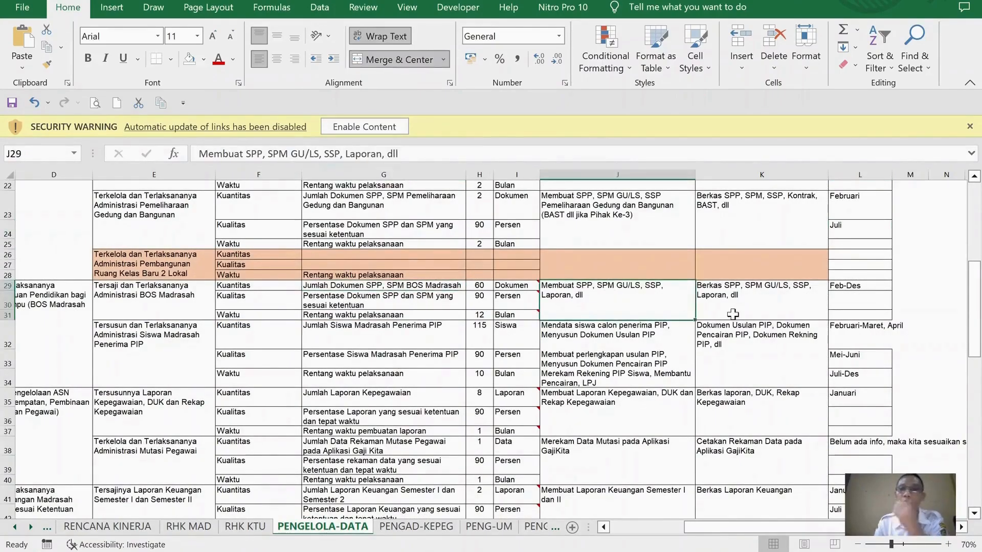
left_click(876, 285)
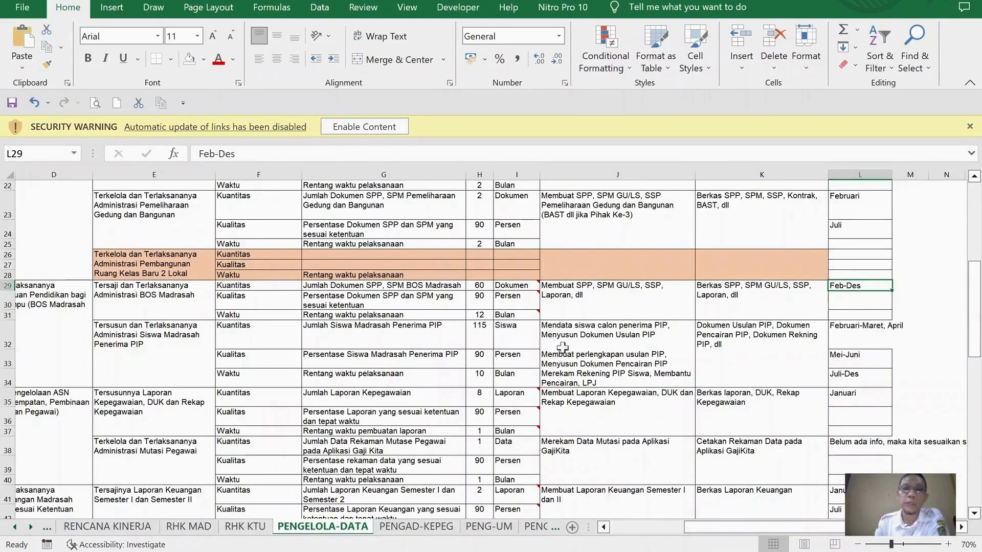
left_click(670, 339)
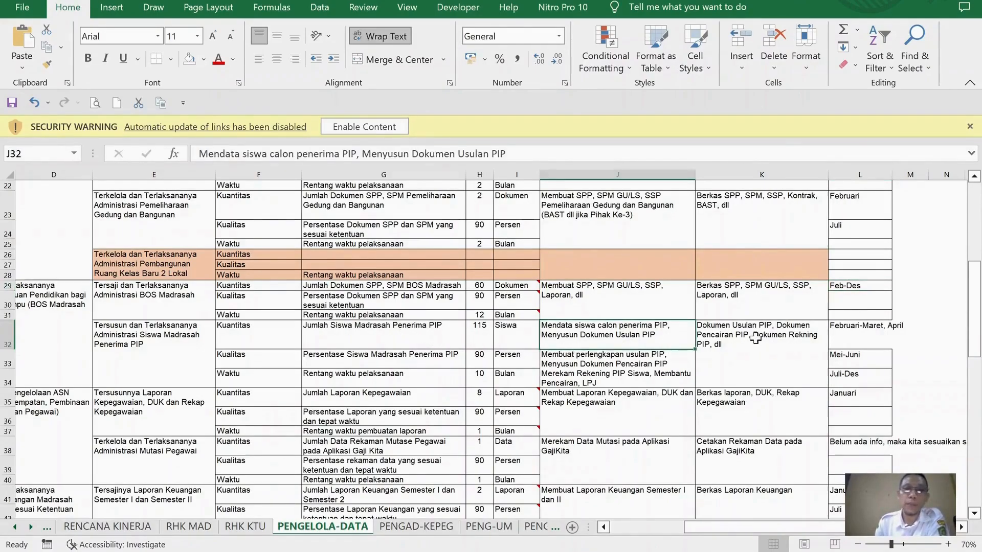
left_click(756, 337)
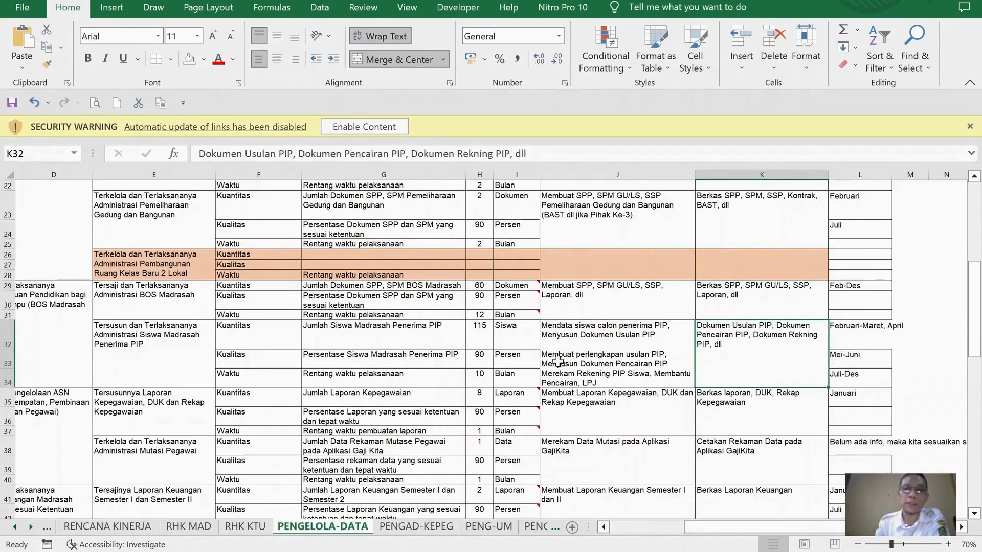
left_click(483, 377)
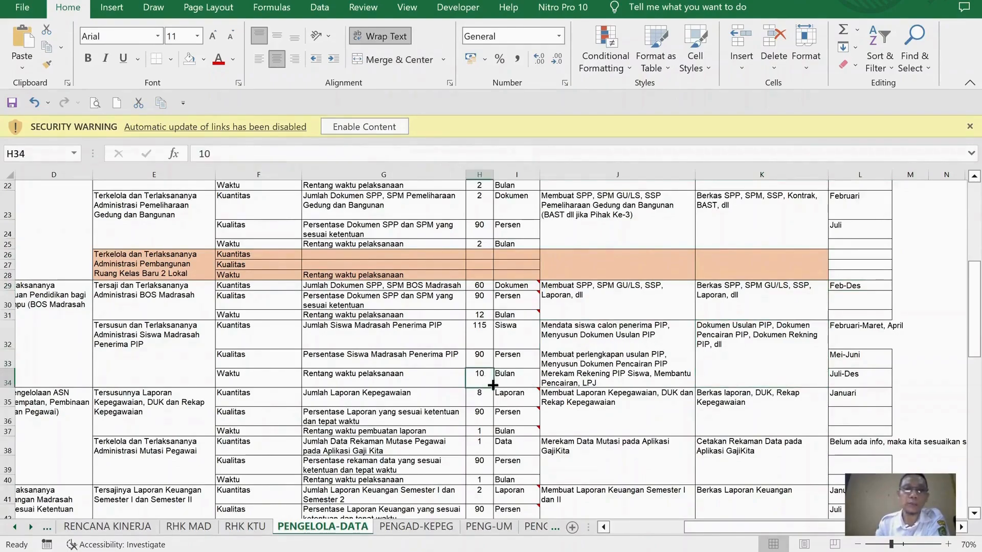
left_click(879, 333)
left_click(872, 379)
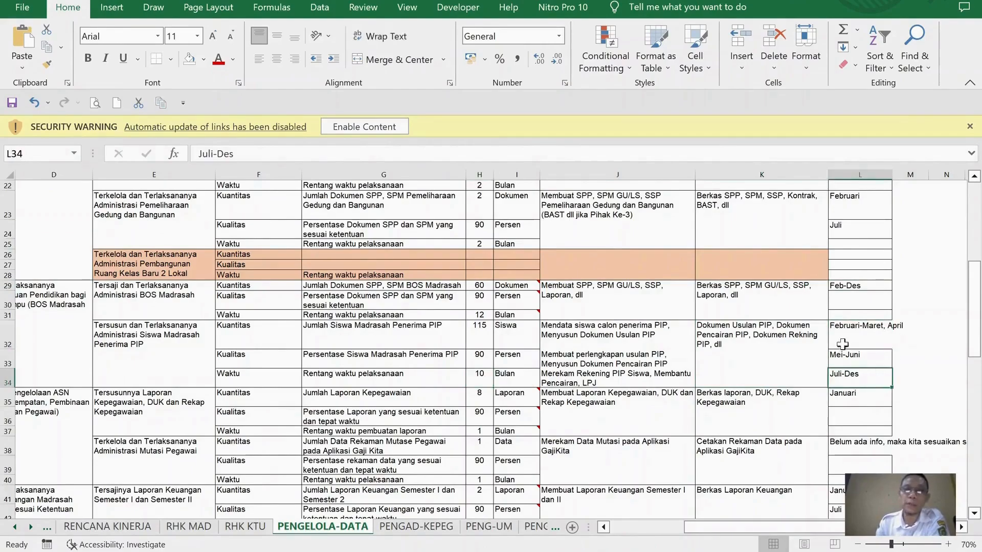
Replace "Dokumen" with "Draf" in the first PIP action plan so it ends with "Menyusun Draf Usulan PIP"
left_click(609, 330)
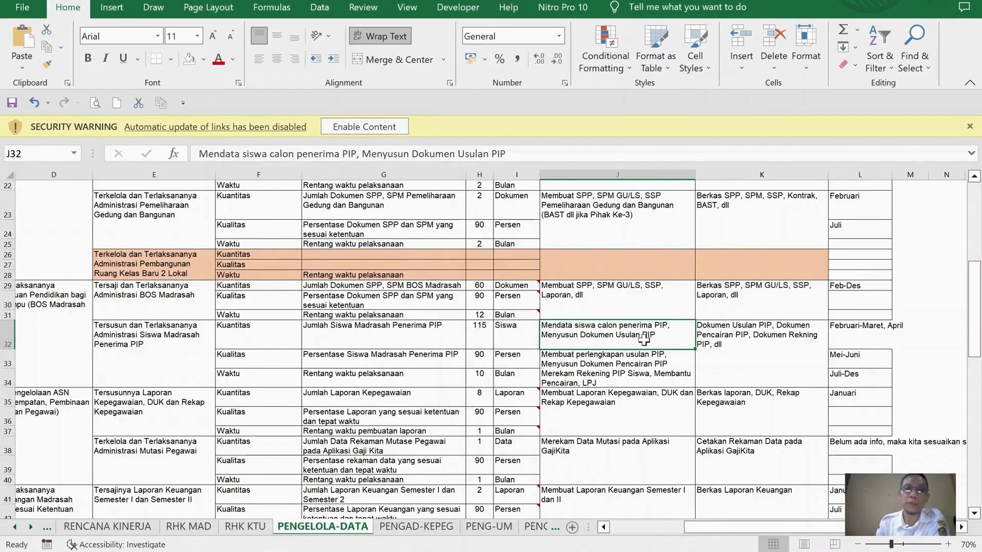
double_click(424, 154)
type("D")
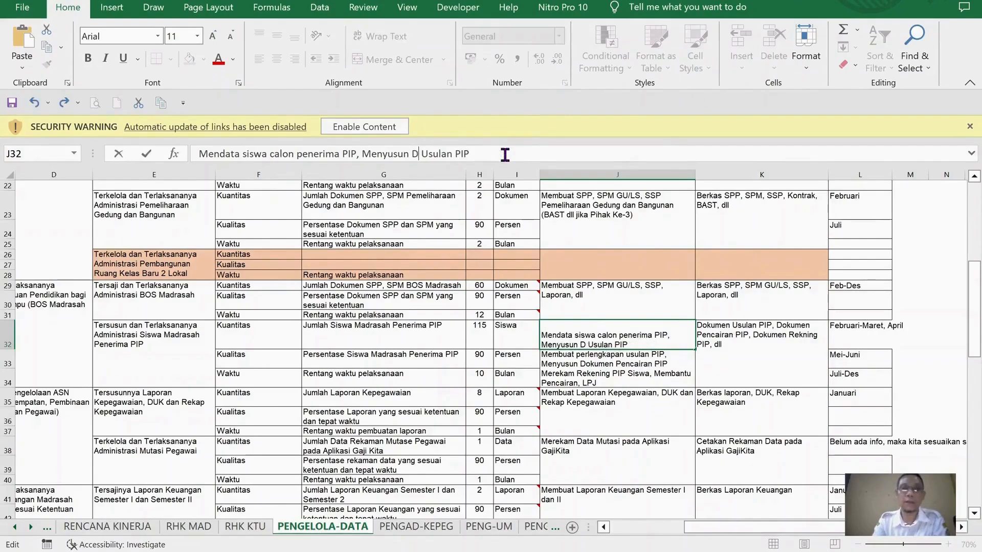
type("raf")
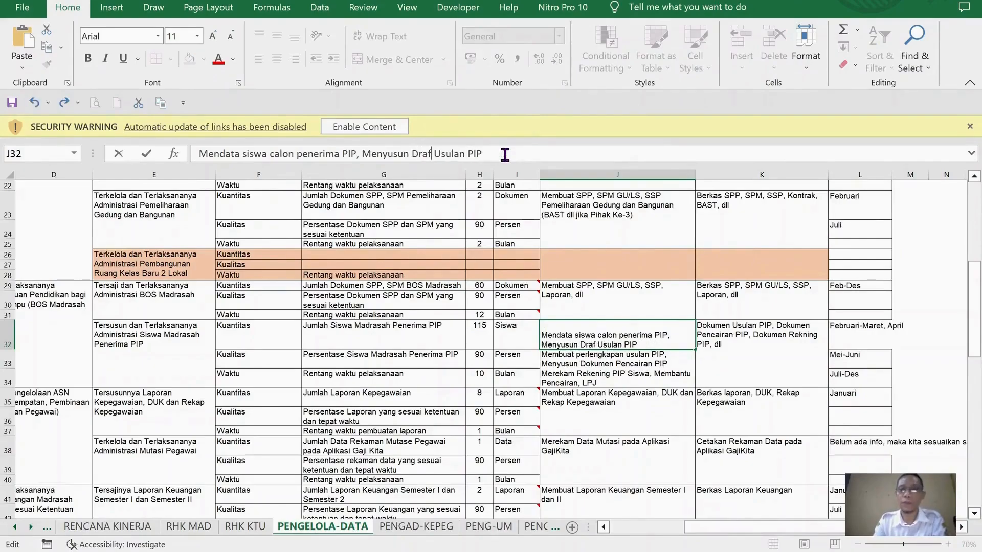
key("Return")
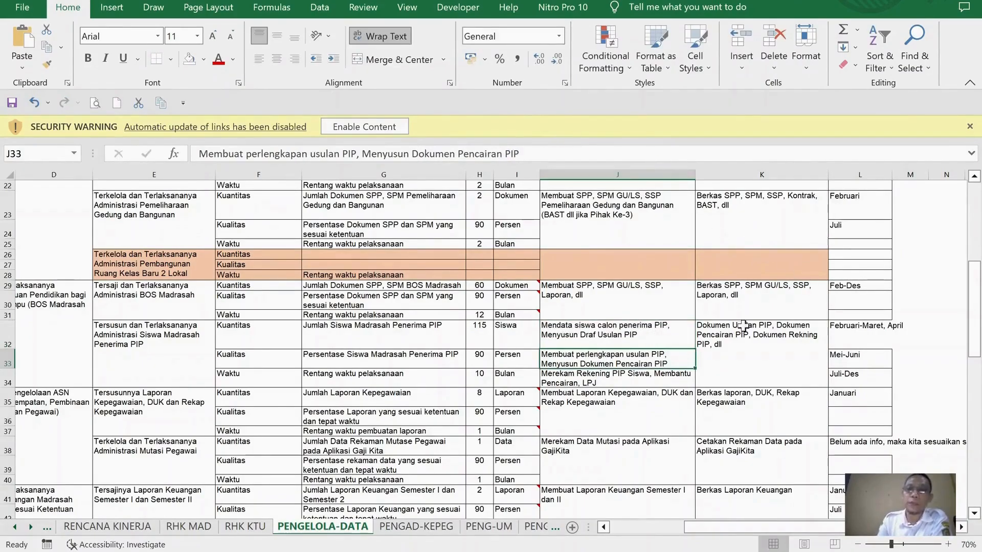
Insert "Persiapan" into the second PIP action plan so it ends with "Menyusun Dokumen Persiapan Pencairan PIP"
left_click(654, 336)
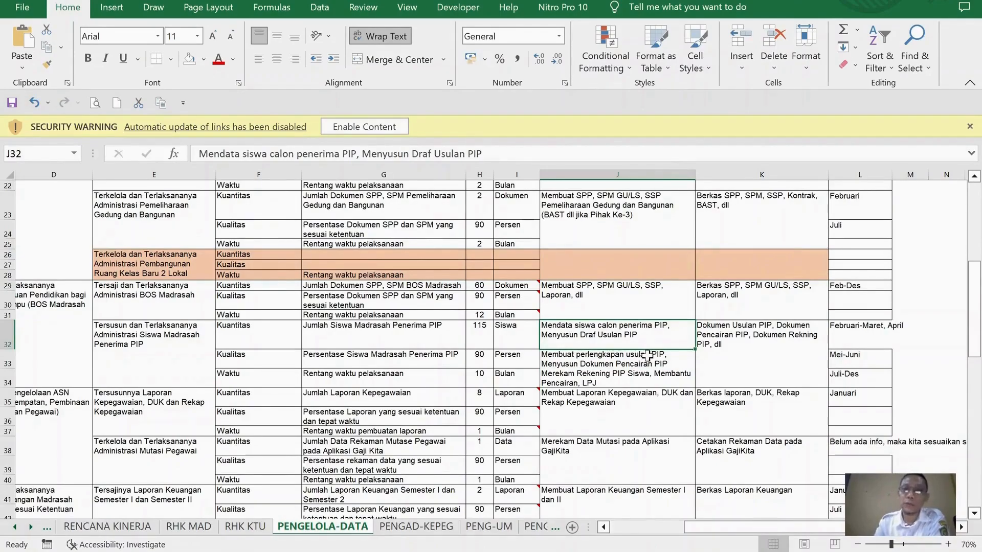
left_click(867, 357)
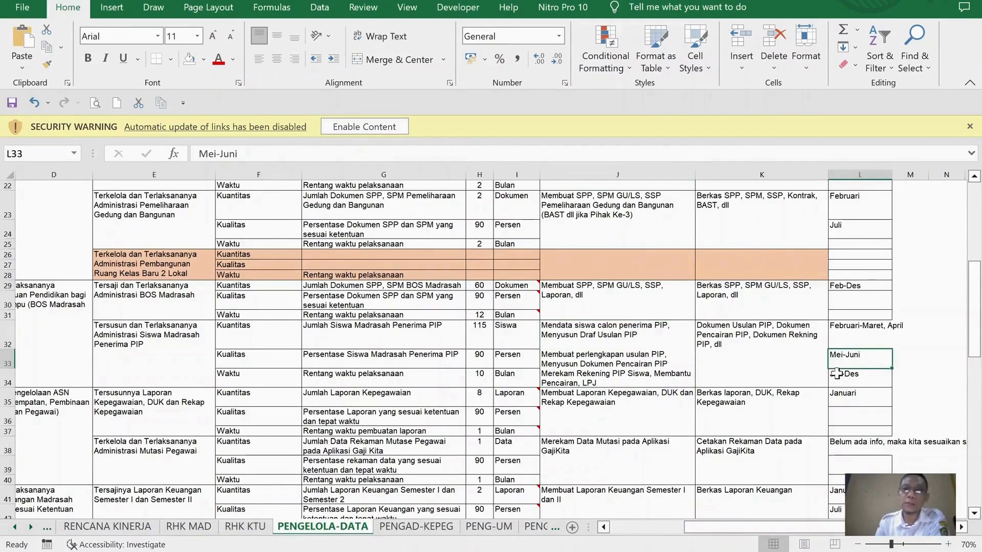
left_click(663, 364)
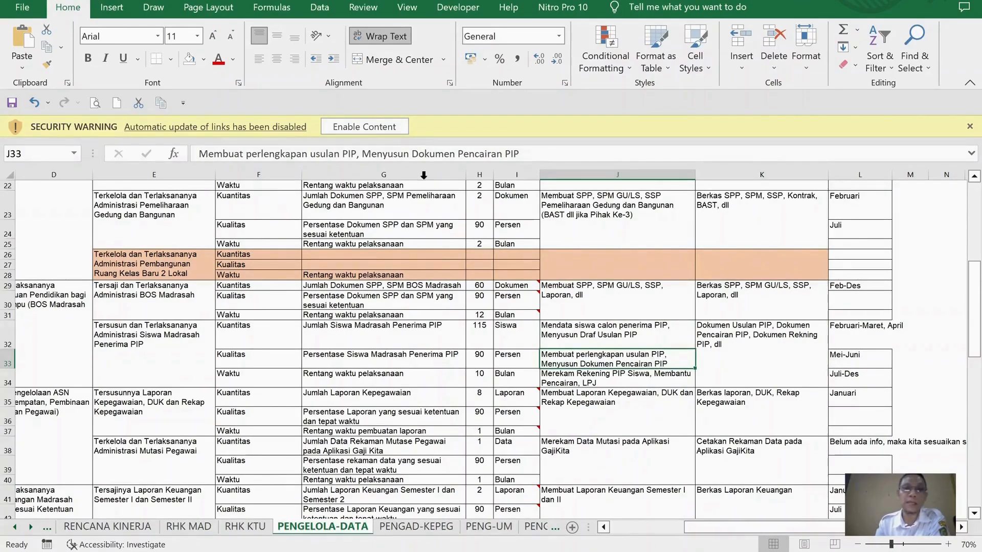
left_click(458, 154)
type("Persiapan")
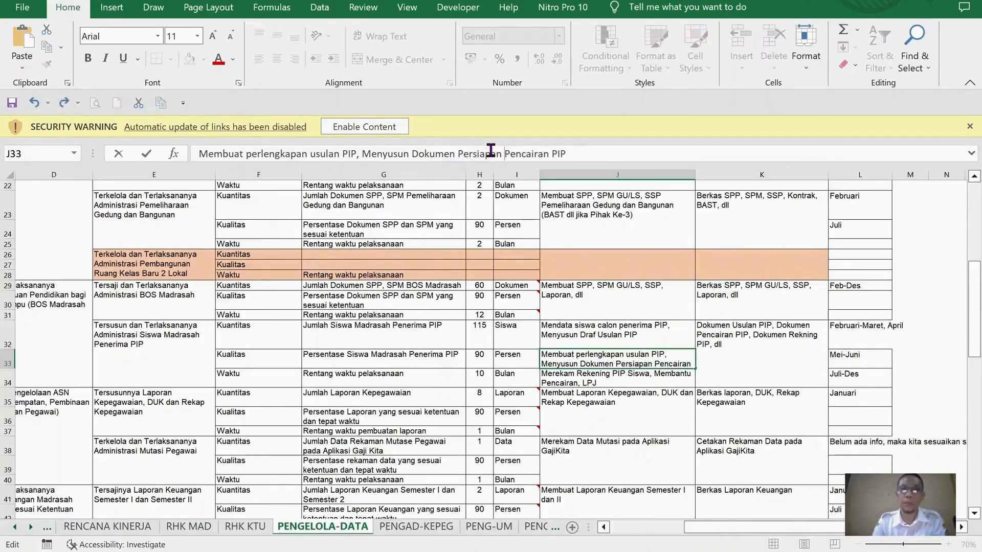
key("Return")
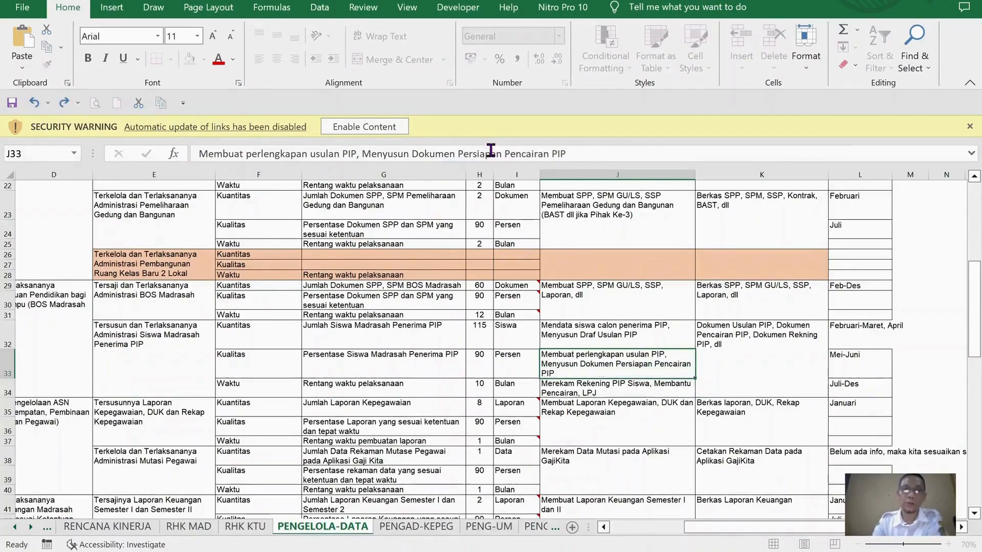
left_click(612, 352)
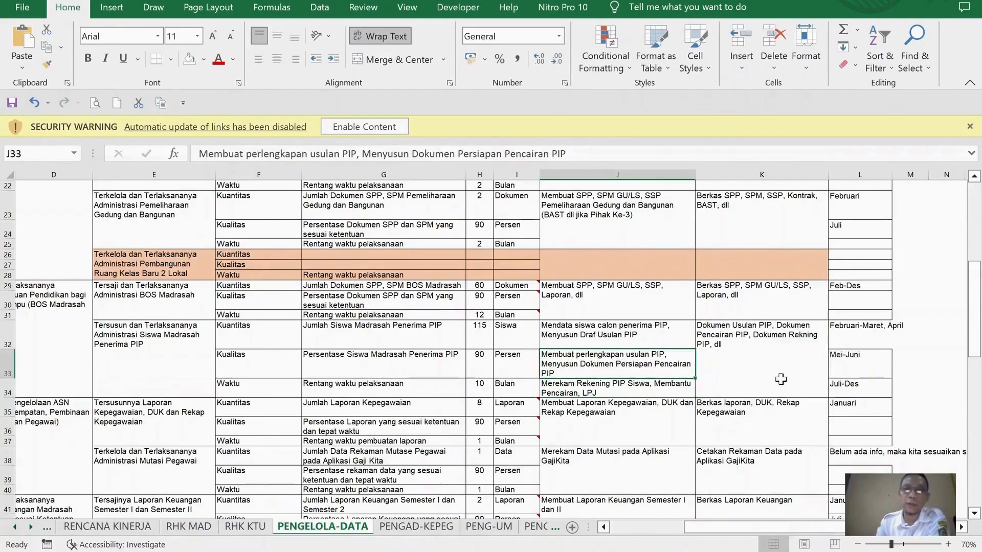
Review the third PIP action plan and the personnel report's action plan, along with their realization months
left_click(605, 393)
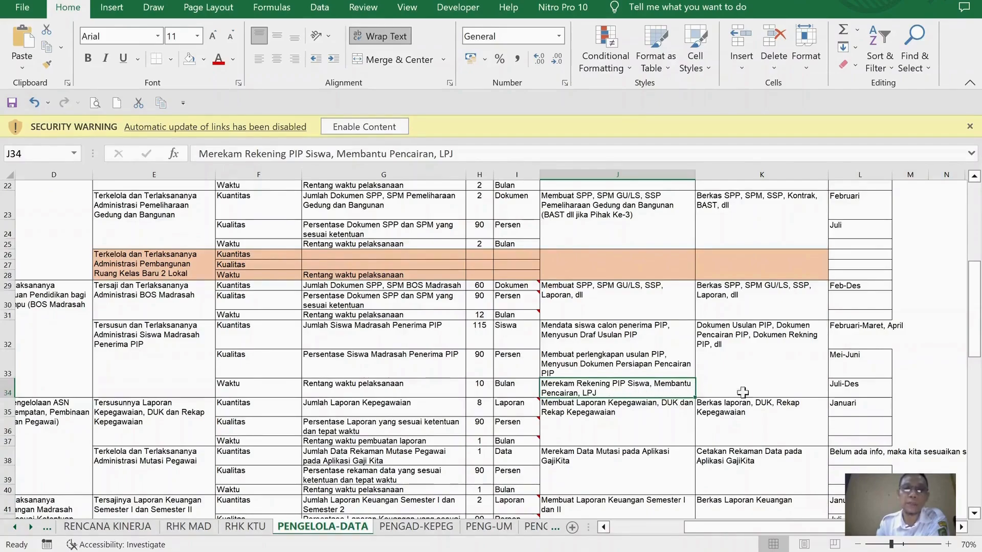
left_click(863, 391)
scroll(645, 406, "down", 3)
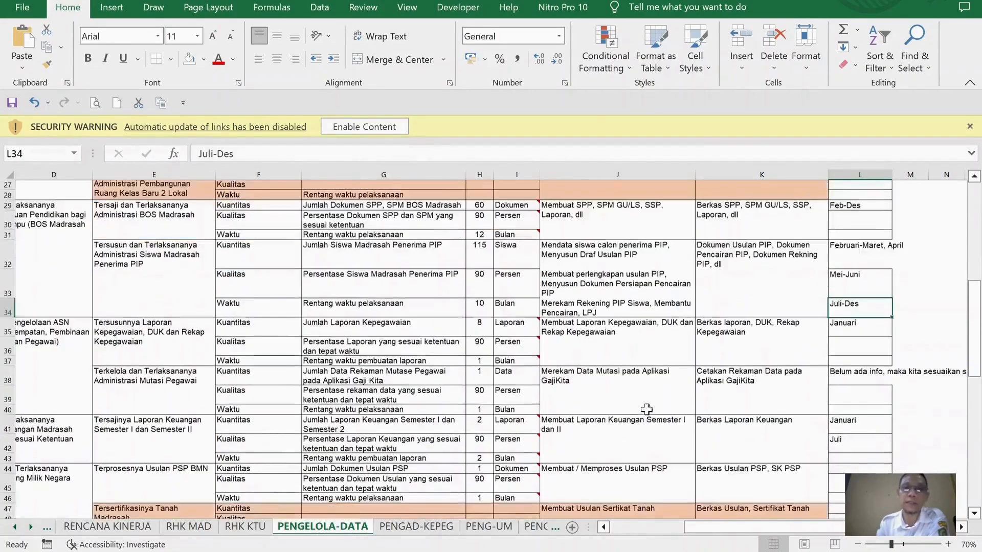
left_click(603, 278)
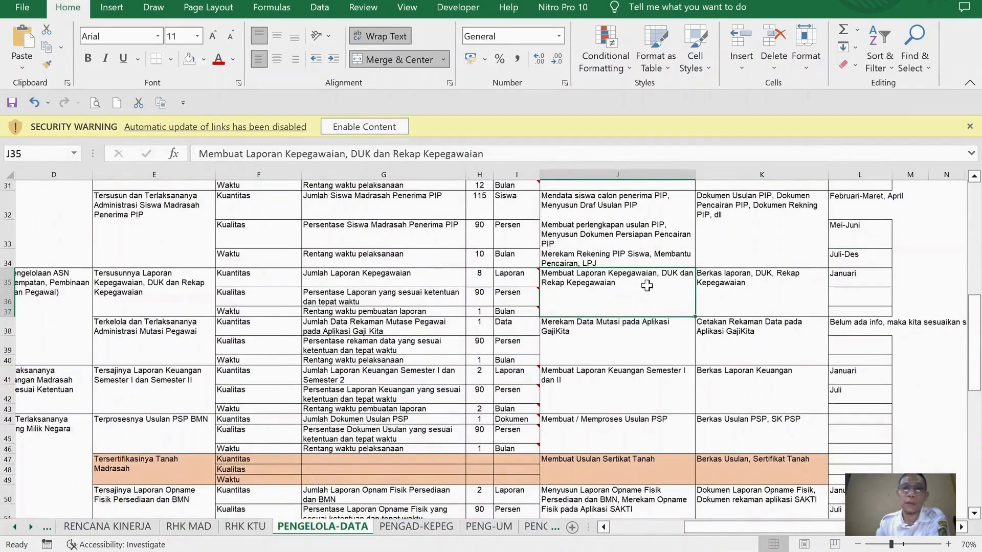
left_click(860, 285)
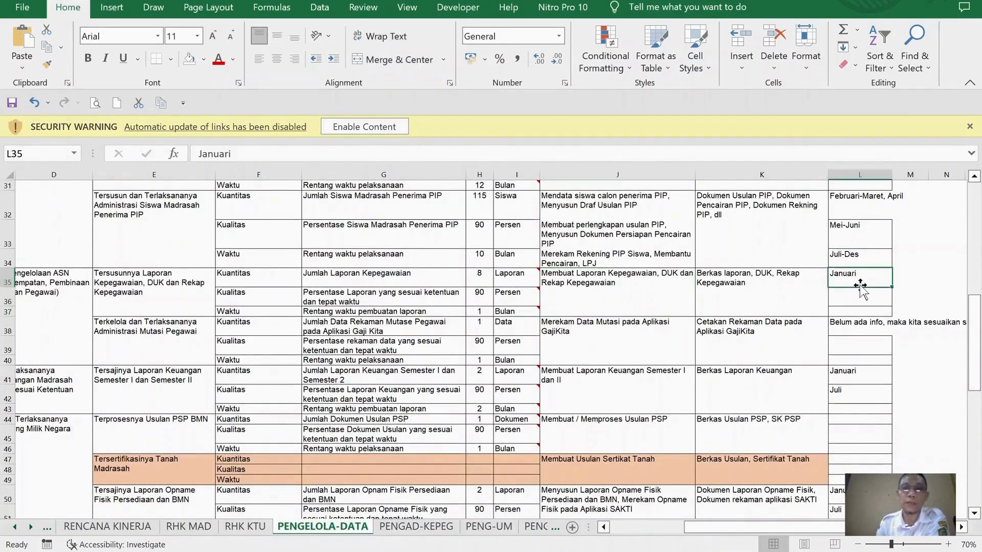
Review the action plans, supporting evidence and realization entries for employee mutation data and the semester financial reports
left_click(618, 336)
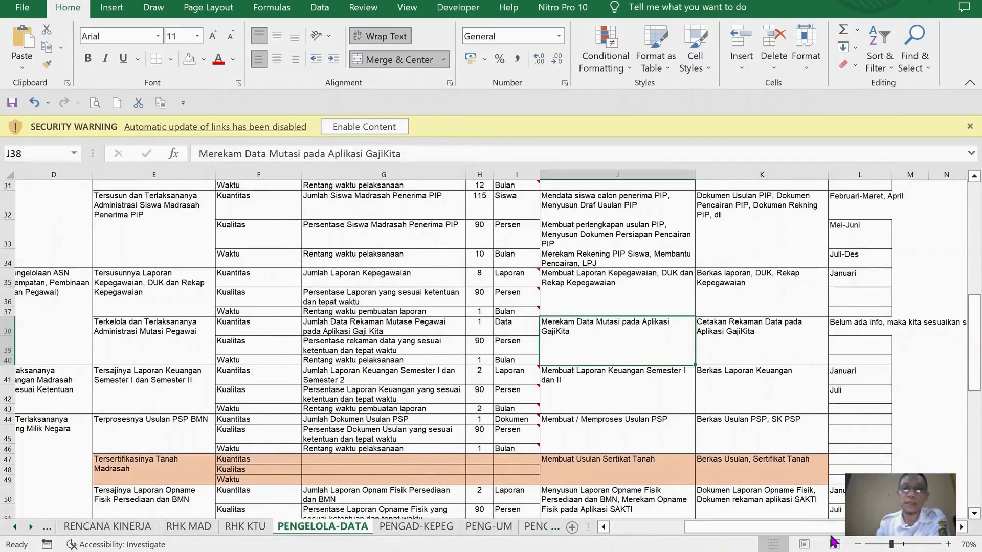
left_click_drag(841, 527, 849, 527)
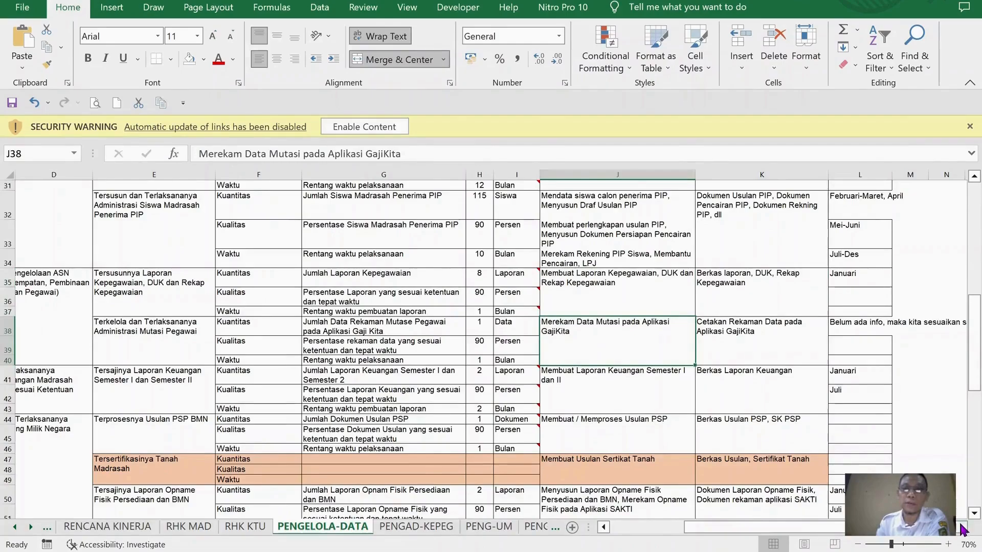
left_click(962, 528)
left_click(963, 528)
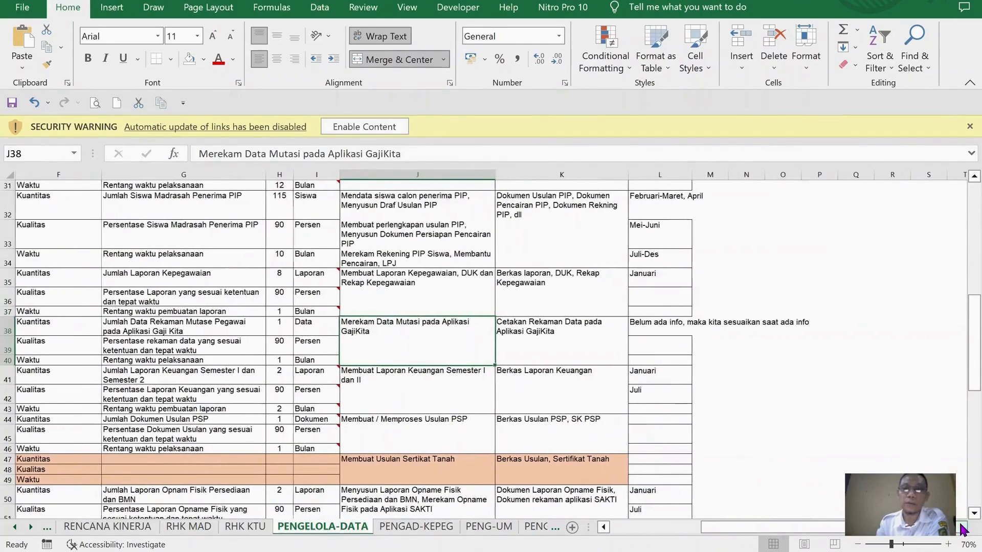
left_click(557, 338)
left_click(414, 326)
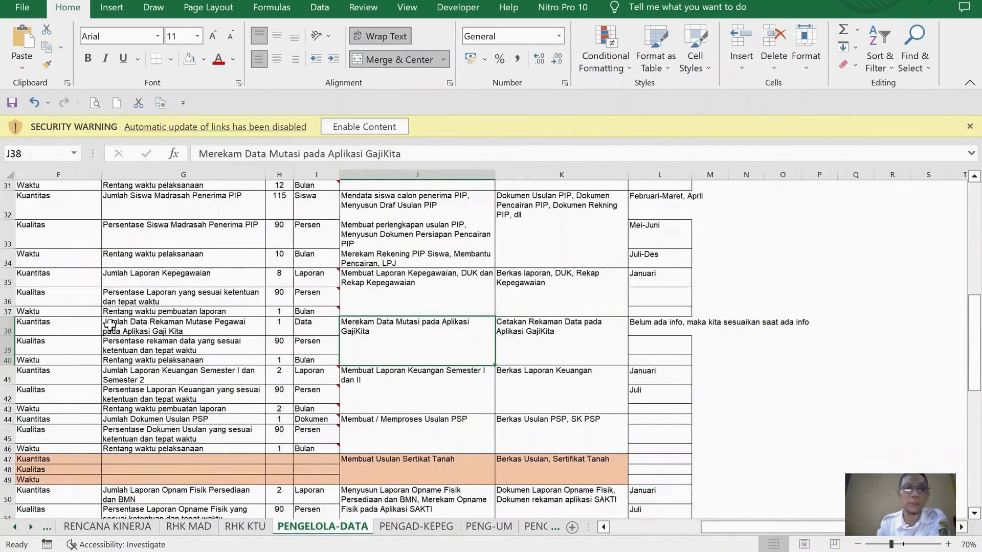
left_click(662, 333)
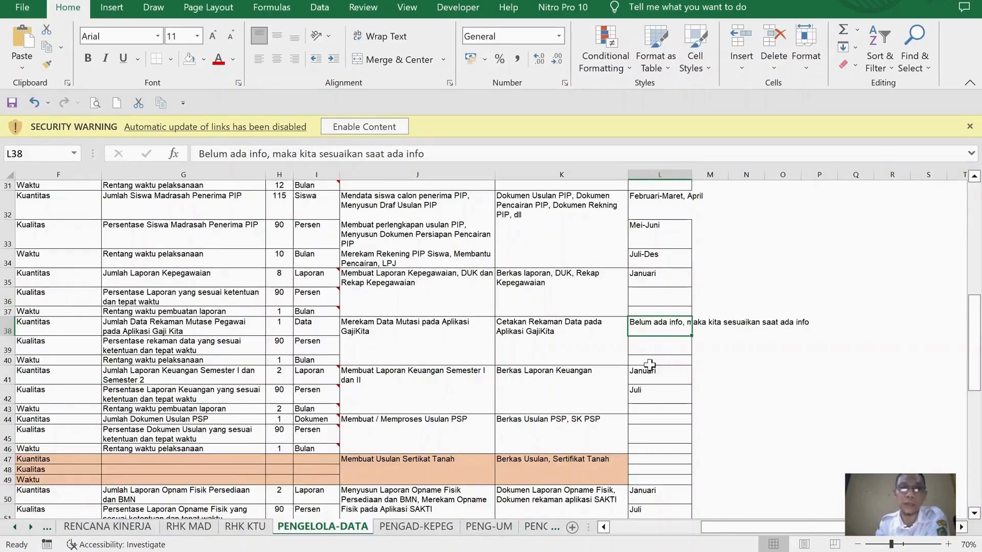
left_click(409, 393)
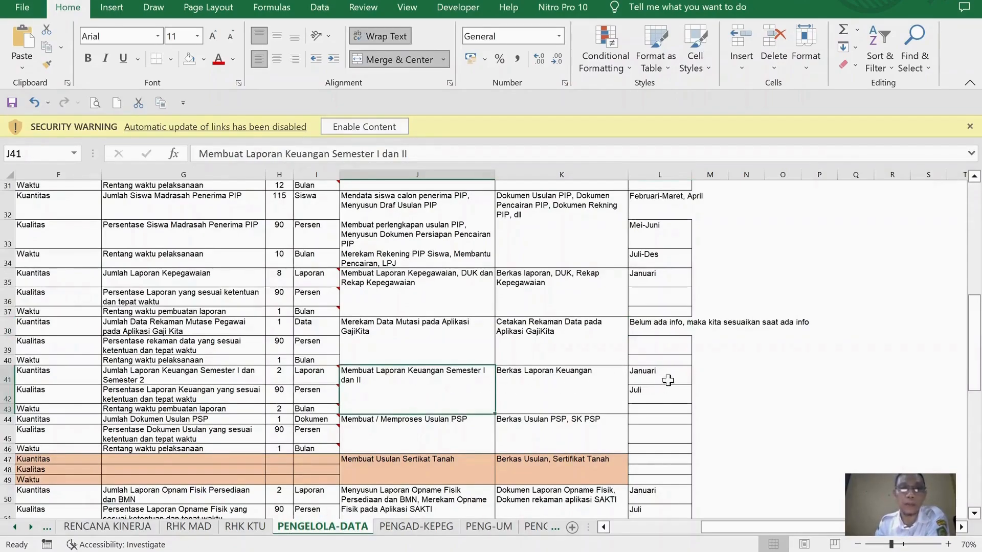
left_click(645, 374)
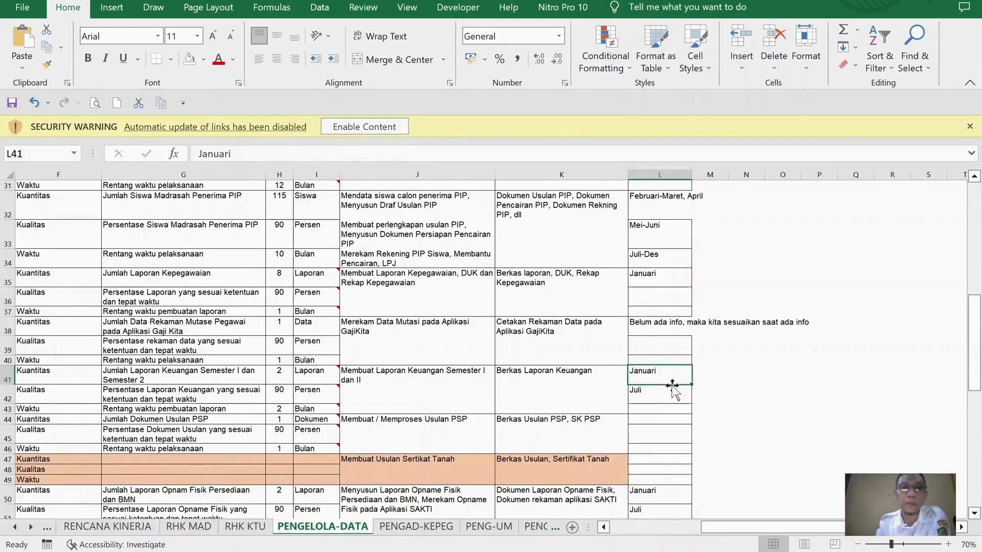
left_click(673, 397)
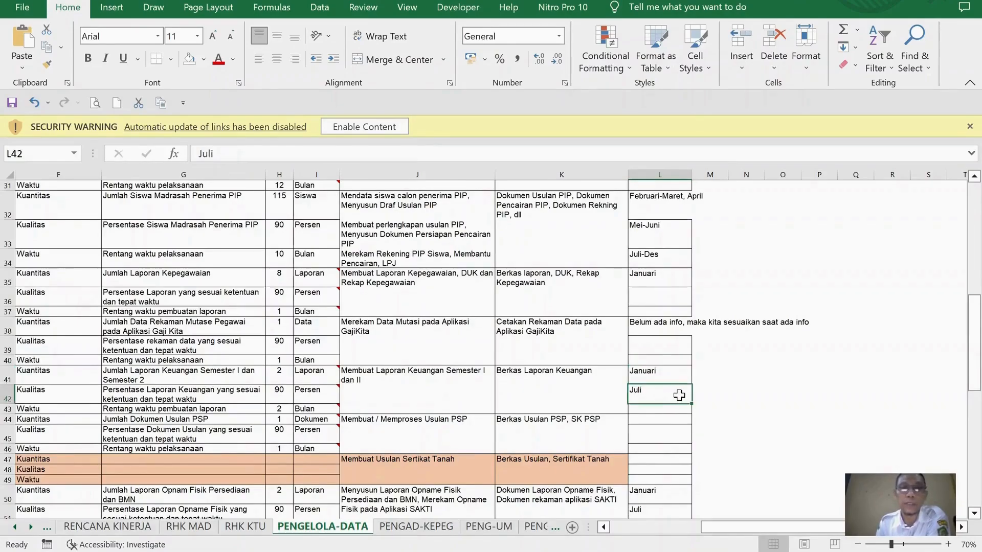
Color the text red in the PSP proposal's action plan, supporting evidence and realization cells (J44:L46)
scroll(678, 394, "down", 2)
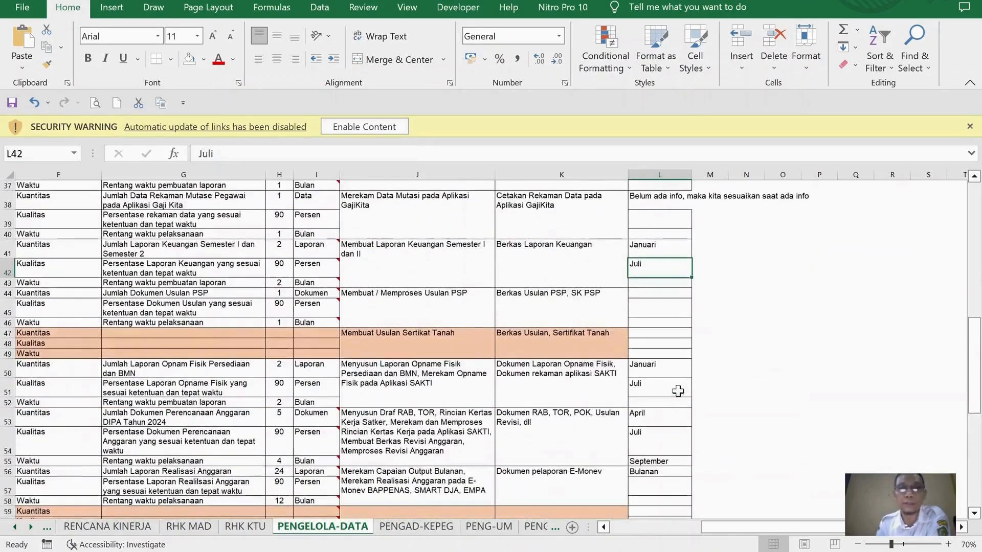
left_click(402, 311)
left_click(650, 306)
scroll(619, 333, "down", 1)
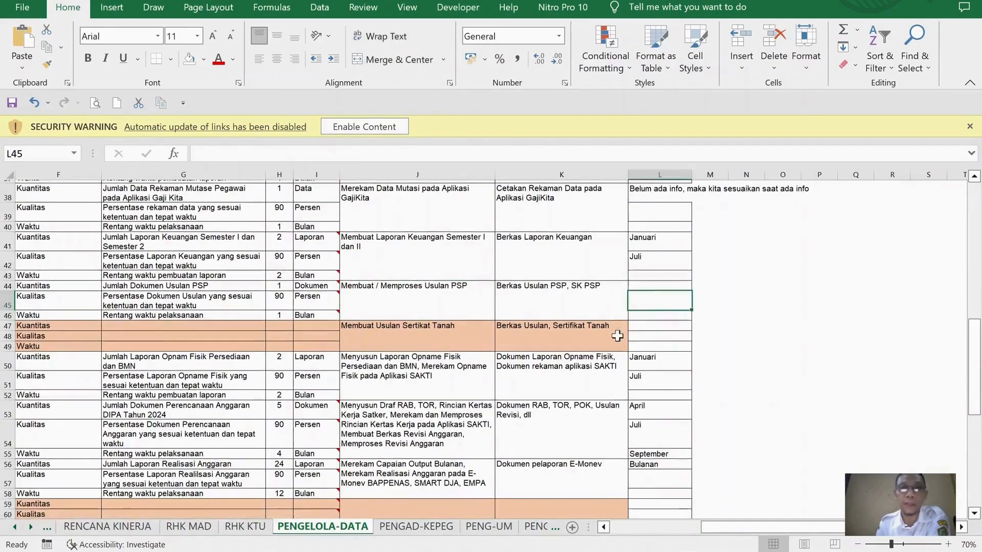
left_click_drag(346, 251, 660, 258)
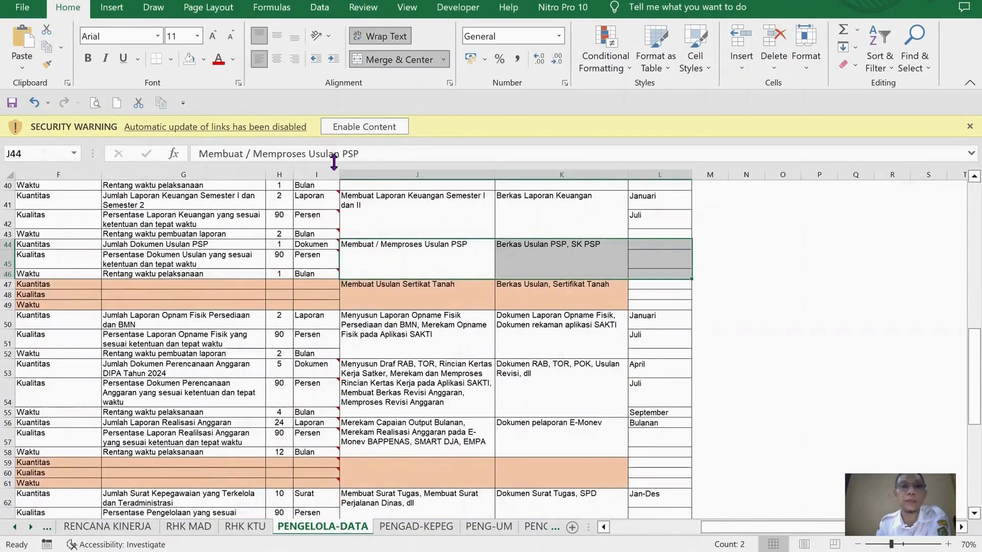
left_click(219, 59)
Review the supporting evidence and realization months for the physical stocktaking (Opname Fisik) reports
left_click(579, 321)
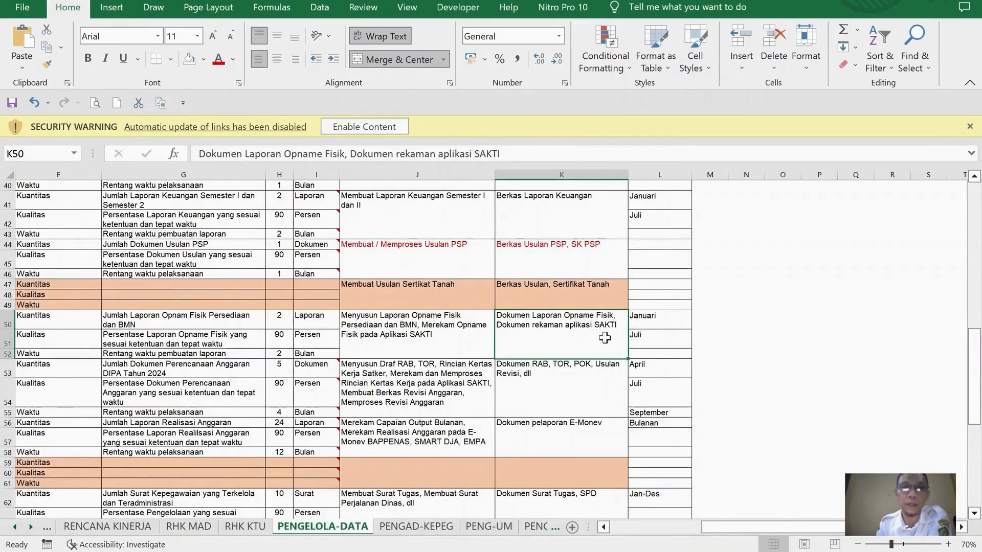
left_click(669, 316)
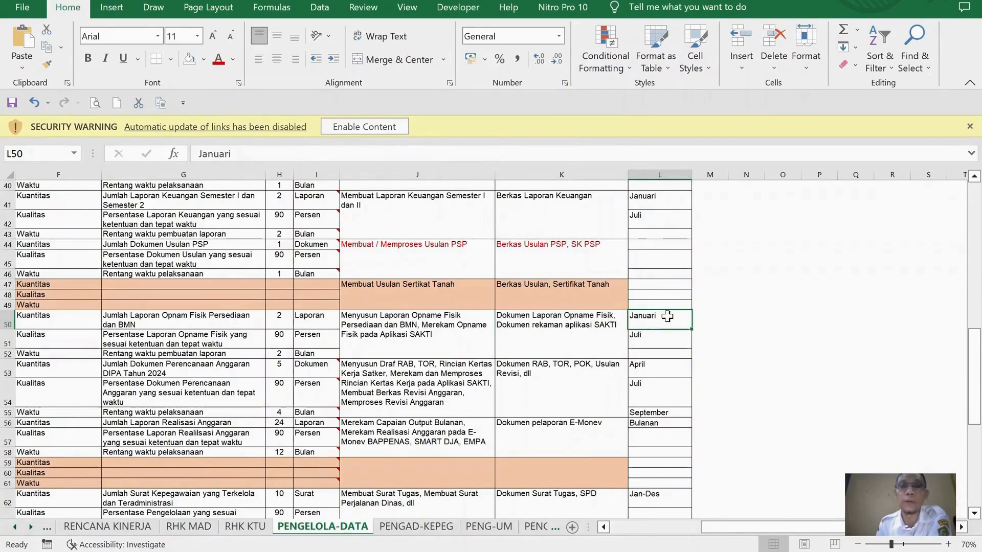
left_click(668, 336)
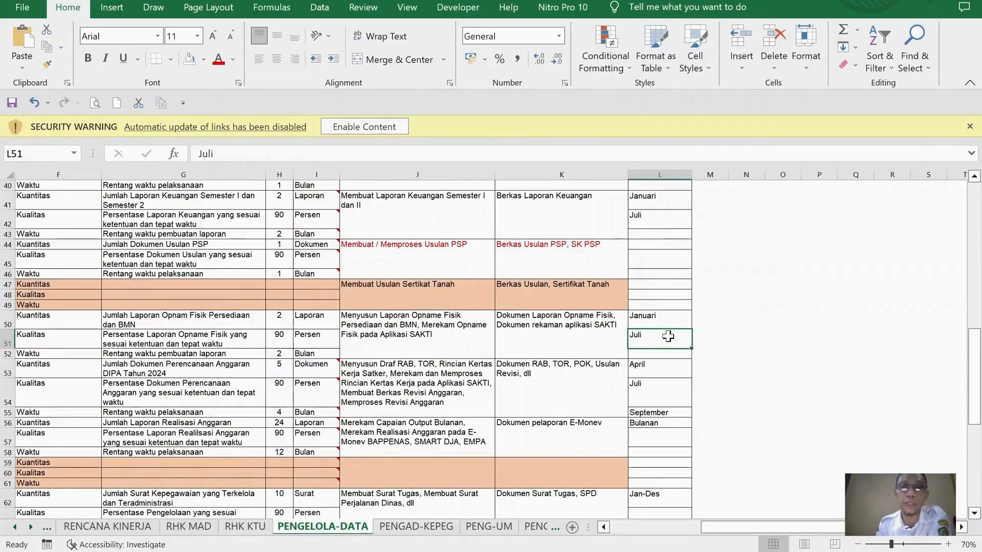
Review the action plan, supporting evidence and realization months for the DIPA 2024 budget planning documents
scroll(669, 336, "down", 1)
left_click(433, 336)
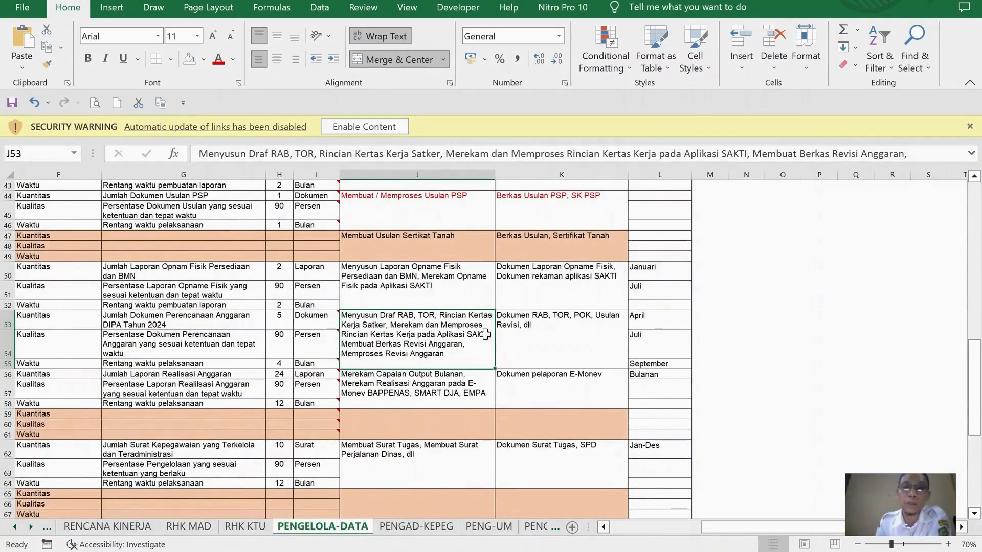
left_click(563, 325)
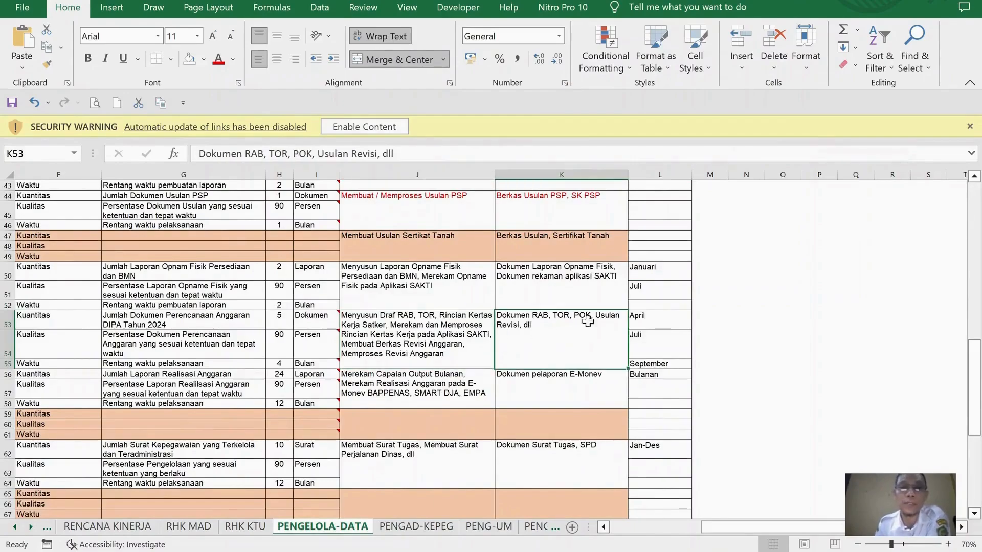
left_click(639, 320)
left_click(661, 344)
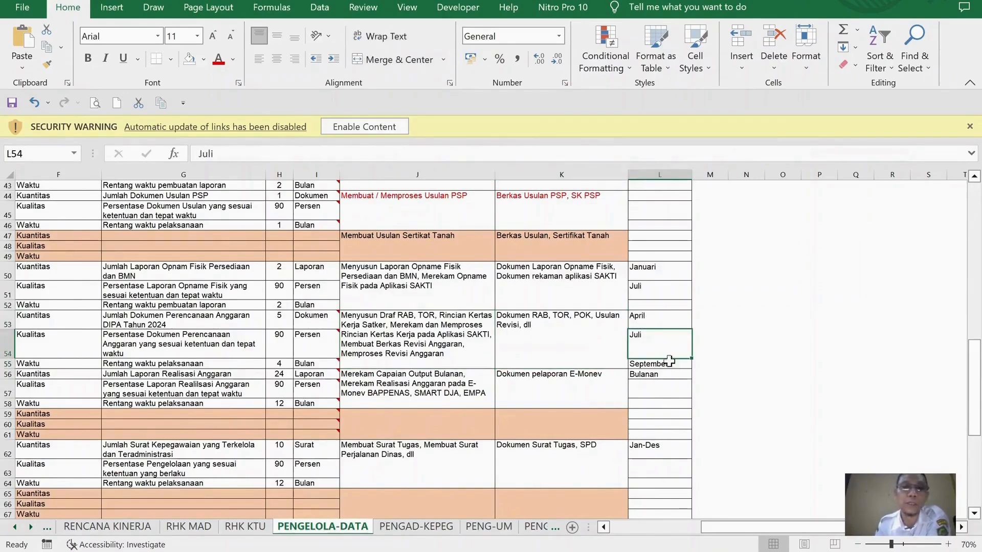
left_click(670, 363)
left_click(656, 318)
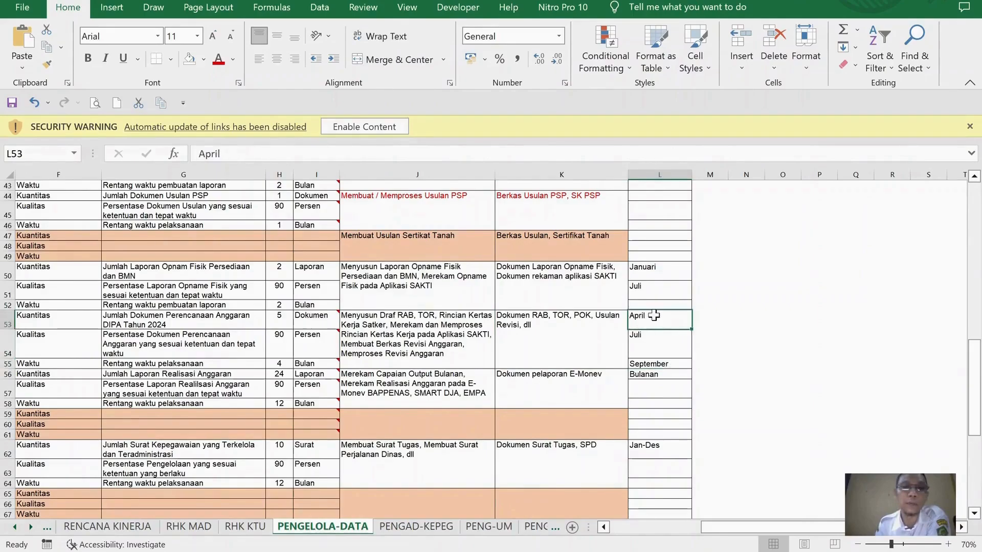
left_click_drag(655, 323, 654, 364)
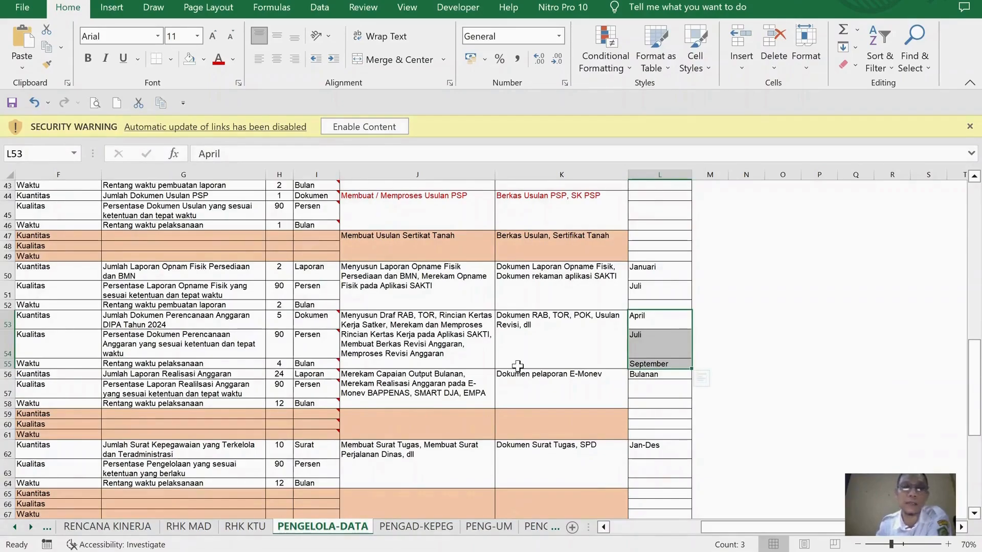
Set the realization period of the budget realization reports (Laporan Realisasi Anggaran) to "Feb-Des"
left_click(458, 390)
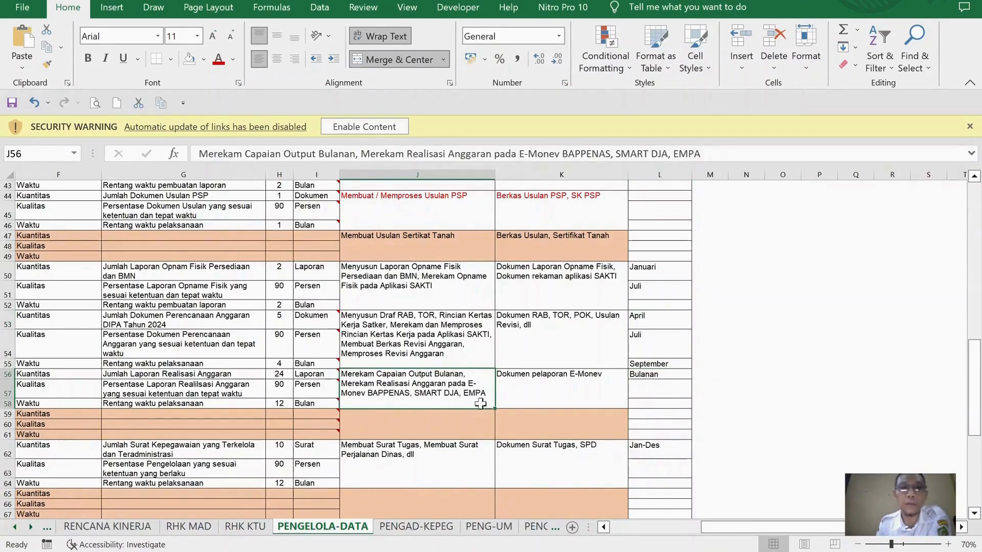
scroll(552, 379, "down", 2)
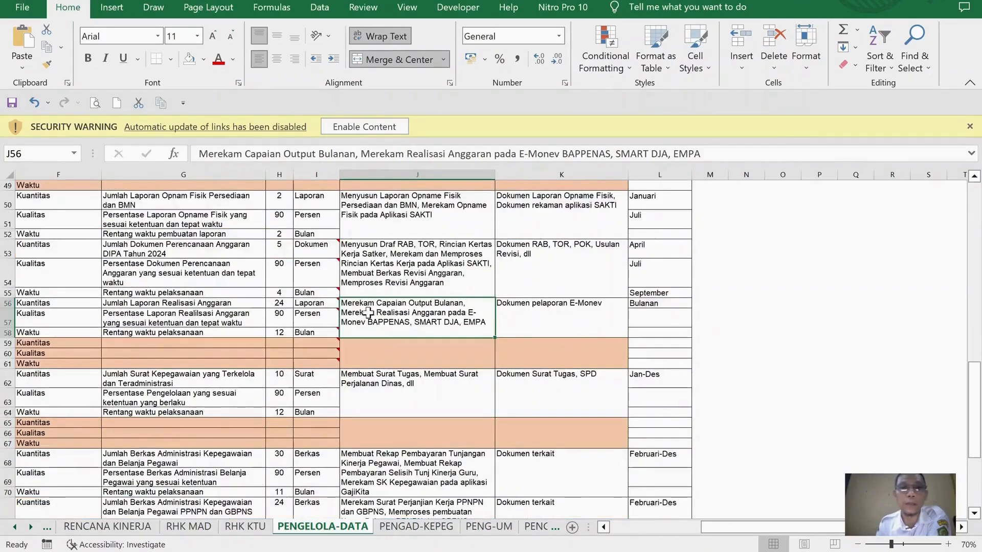
left_click(660, 303)
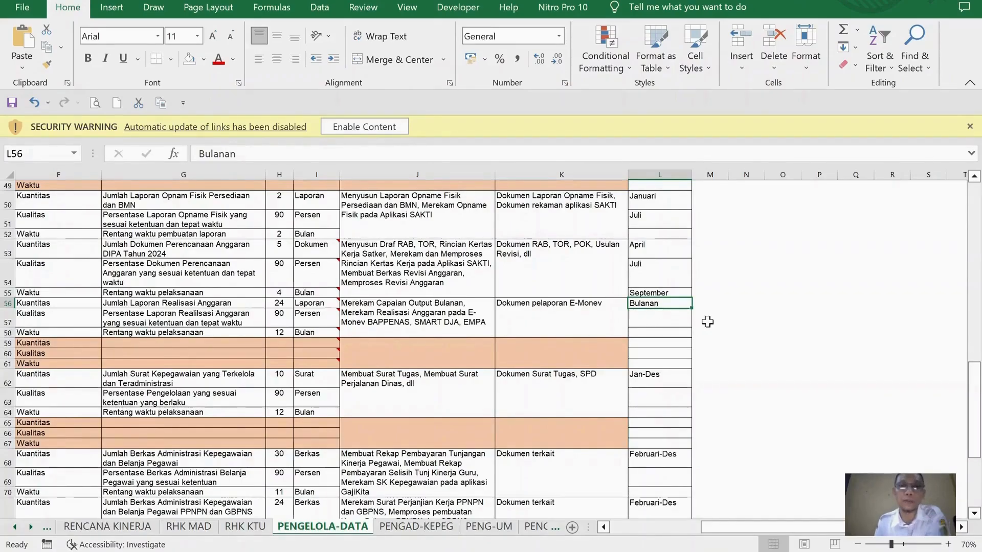
type("Feb-Des")
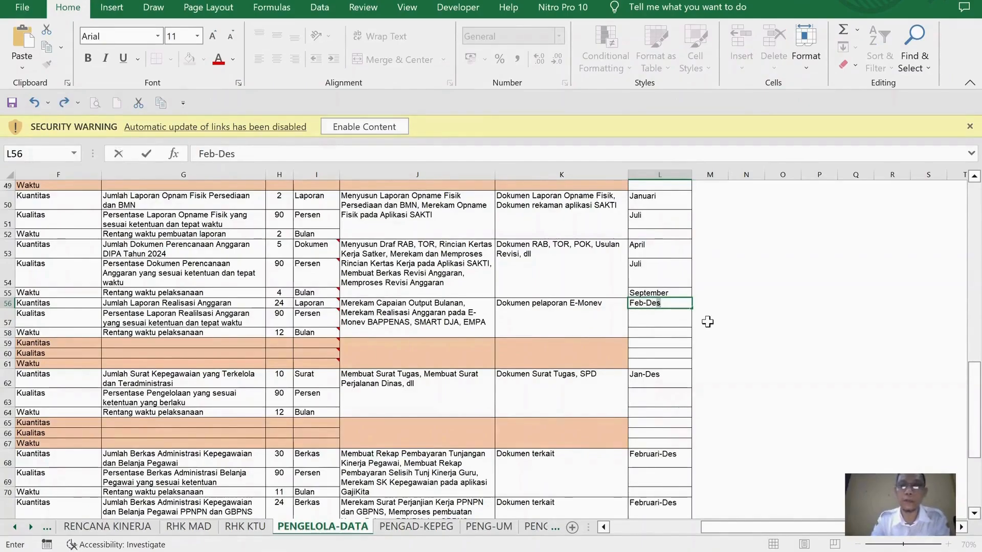
key("Return")
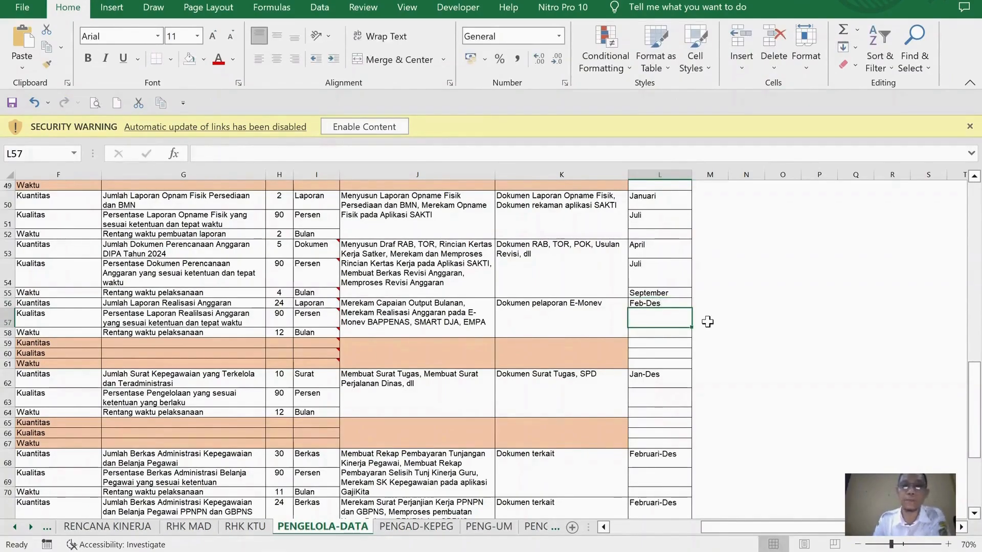
Review the action plans, supporting evidence and realization months for personnel letters, employee expenditure files, and PPNPN and GBPNS files
scroll(707, 321, "down", 1)
scroll(466, 348, "down", 1)
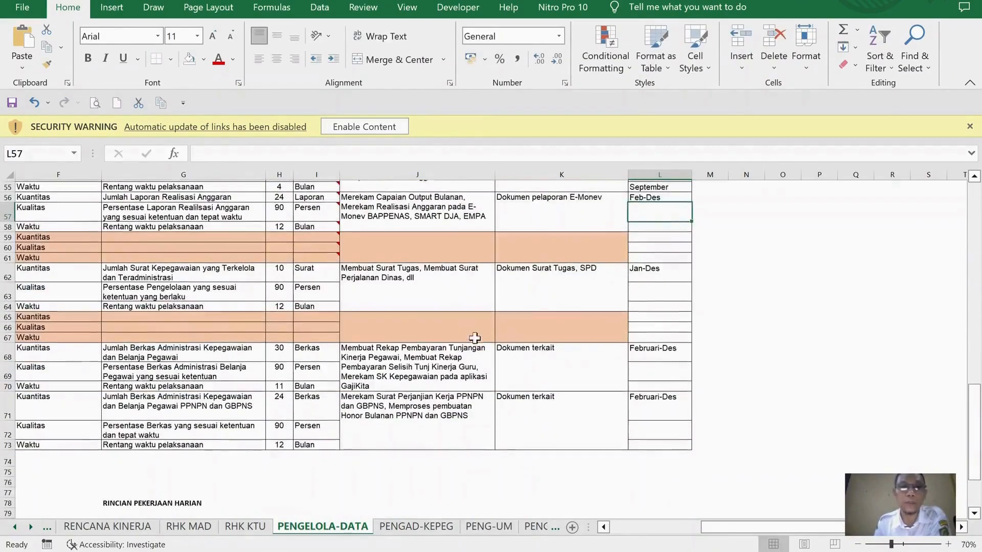
left_click(457, 279)
left_click(643, 272)
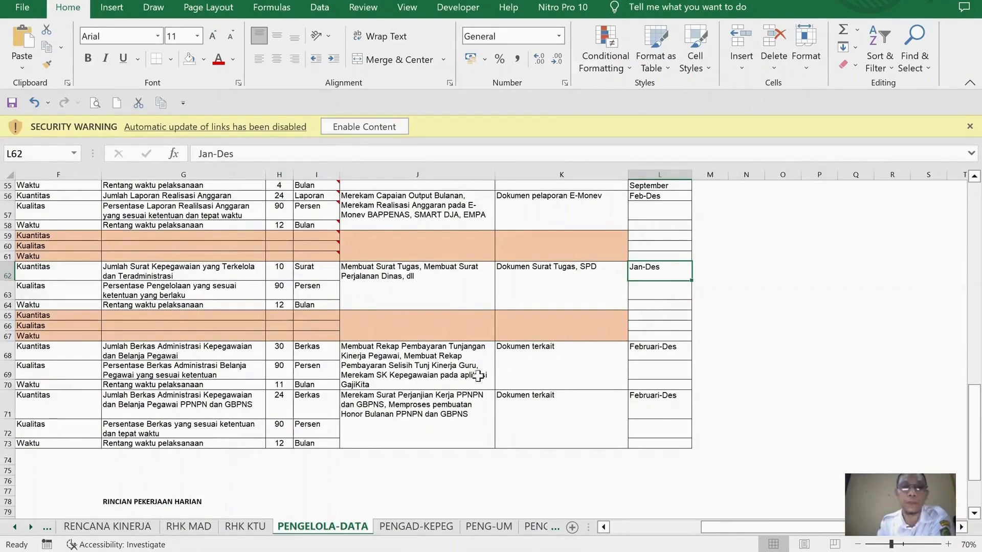
left_click(418, 374)
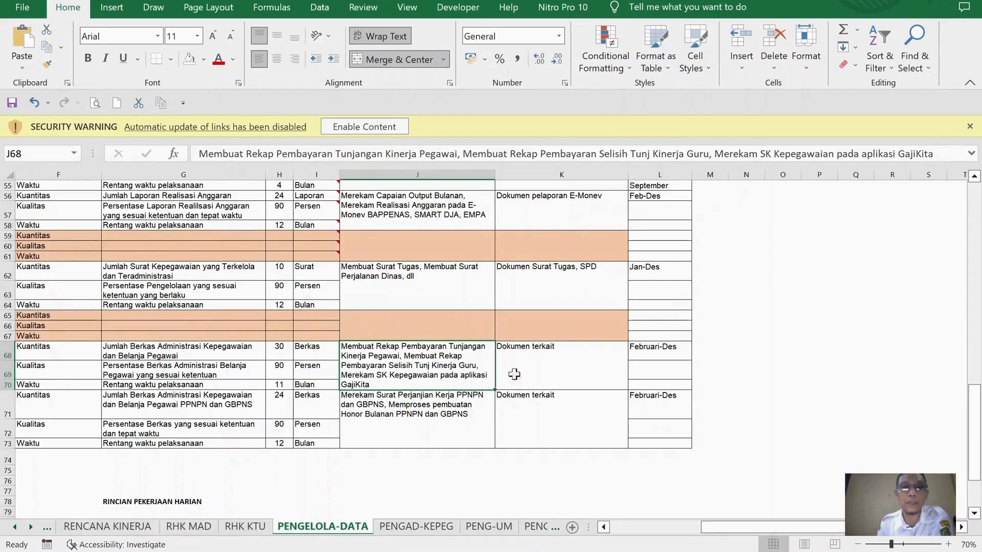
left_click(568, 358)
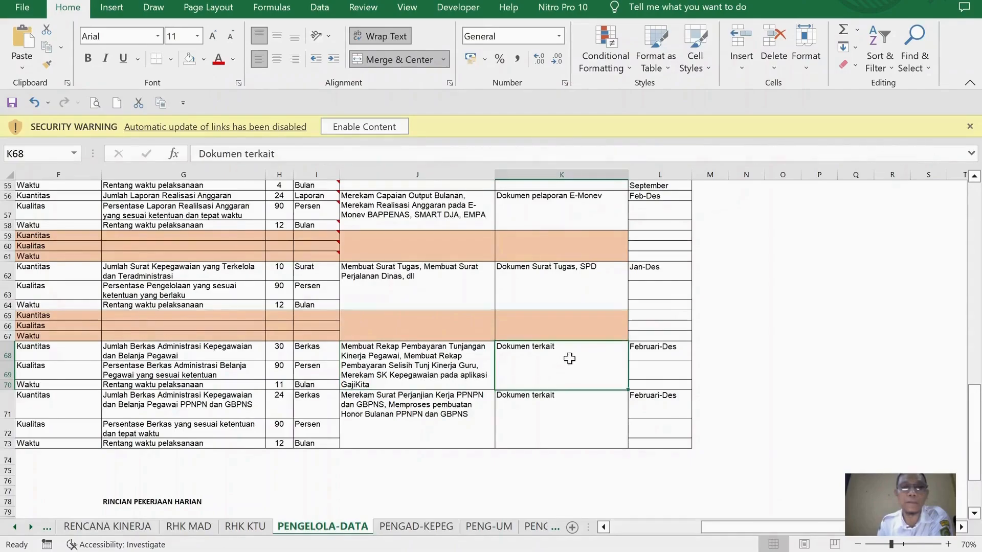
left_click(652, 349)
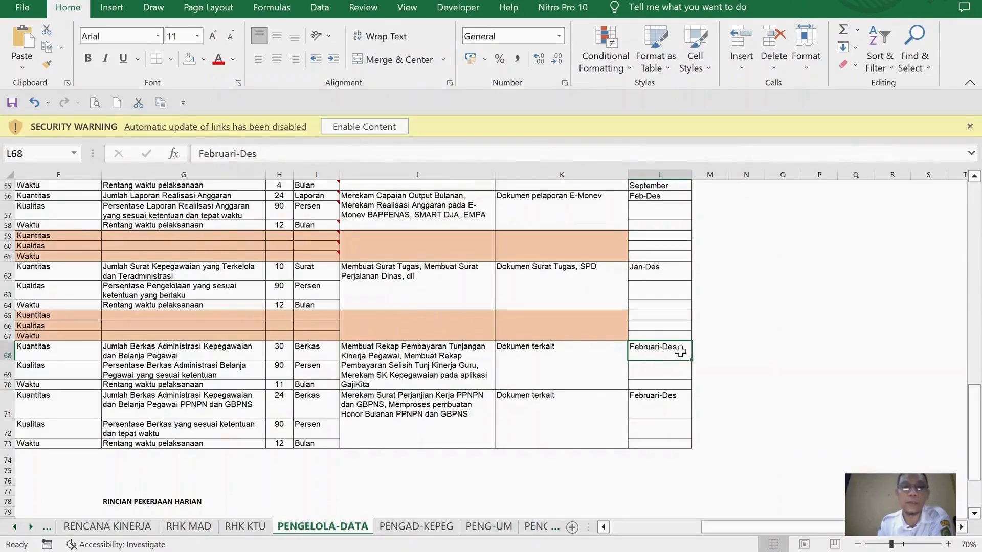
left_click(417, 409)
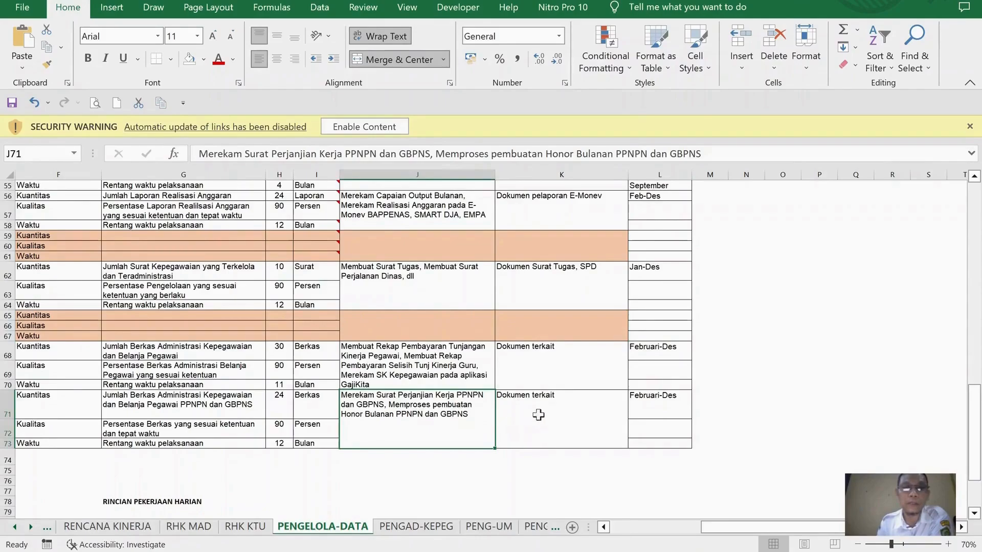
left_click(653, 398)
scroll(715, 375, "up", 15)
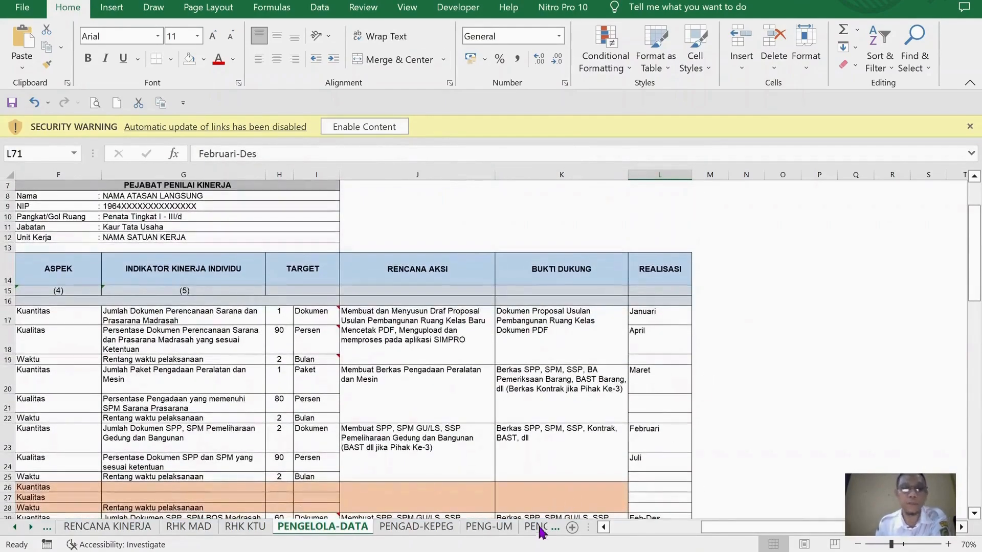
Switch to the browser and sign in to the e-Kinerja site with the prefilled account credentials
mouse_move(429, 551)
left_click(428, 491)
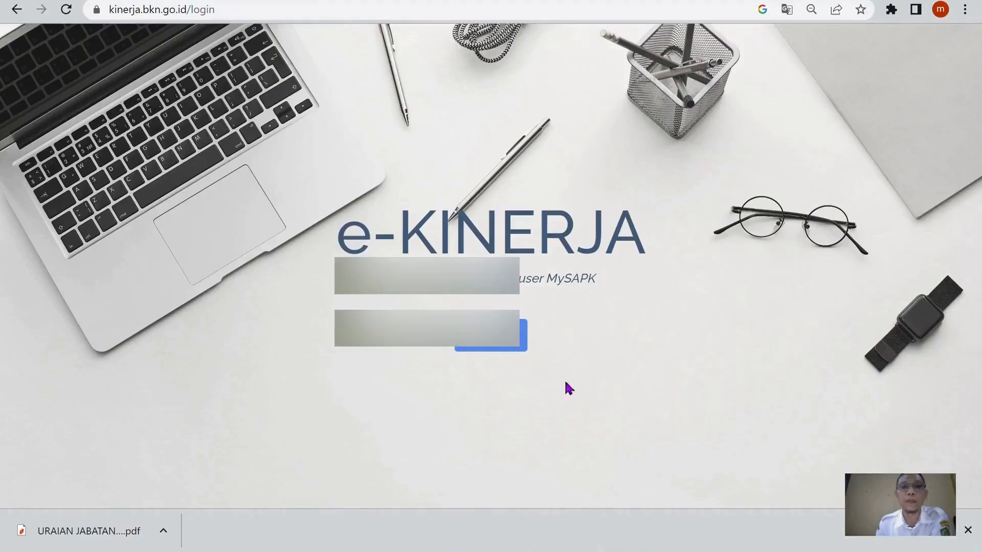
left_click(507, 335)
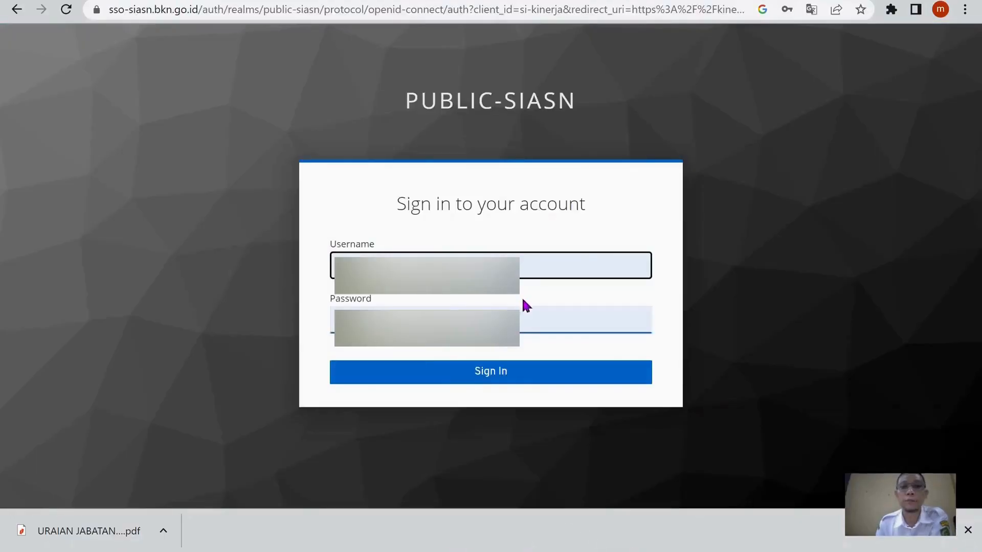
left_click(490, 372)
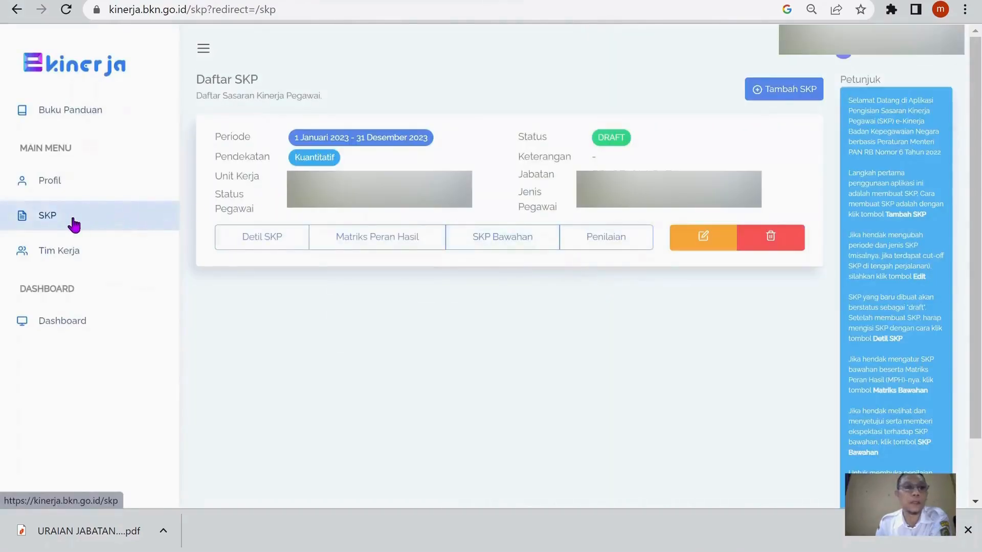
Examine the work results and indicators in the 2023 SKP details, and return to the SKP list
left_click(218, 242)
scroll(590, 265, "down", 15)
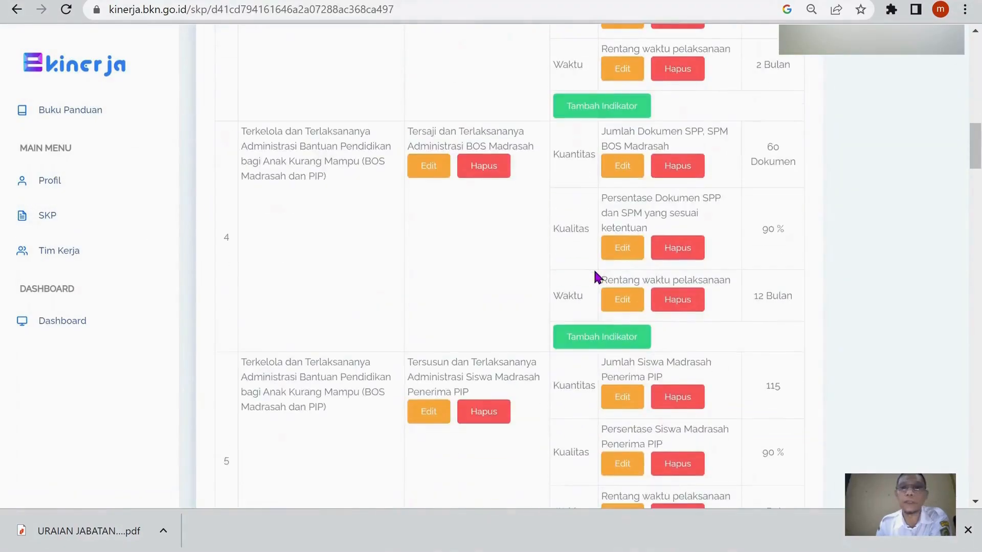
scroll(593, 271, "down", 10)
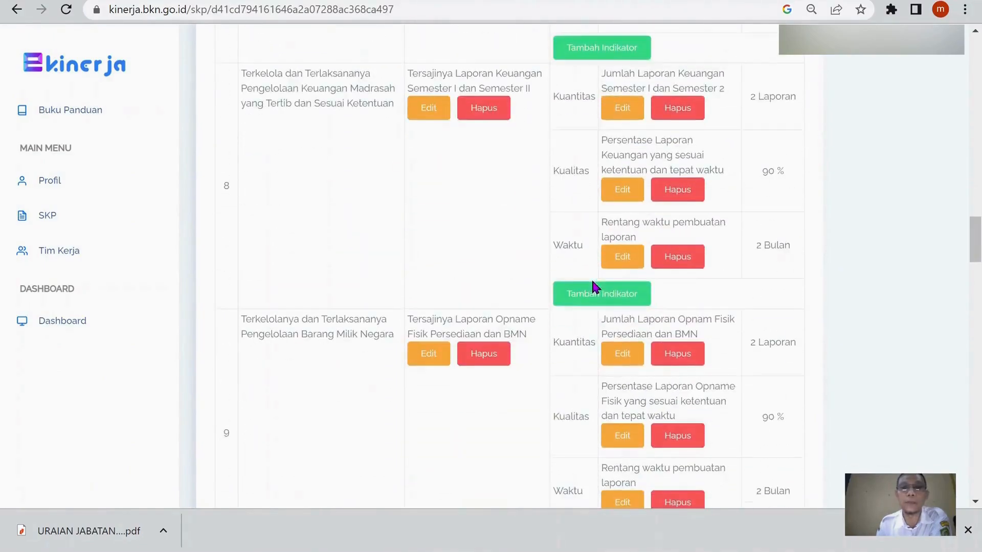
scroll(591, 278, "up", 20)
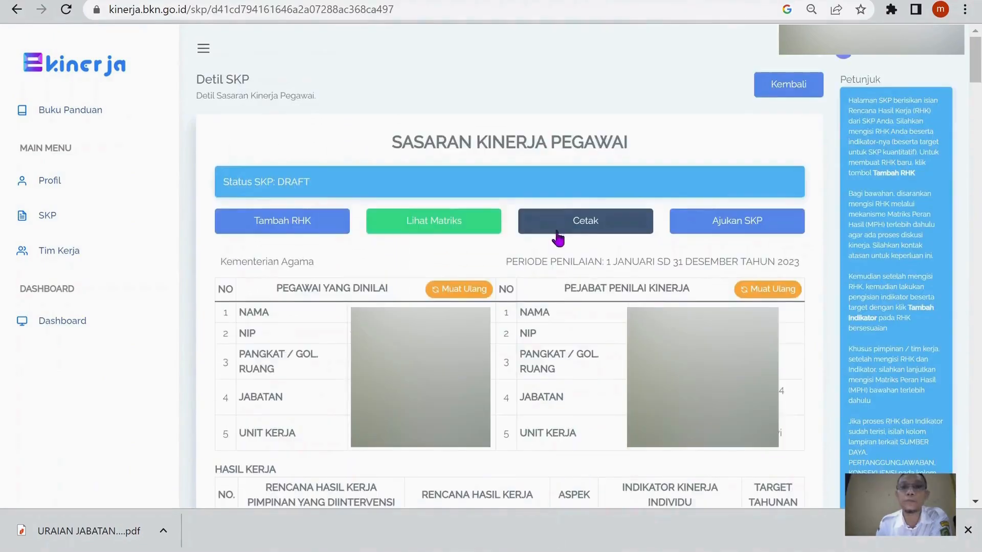
left_click(785, 93)
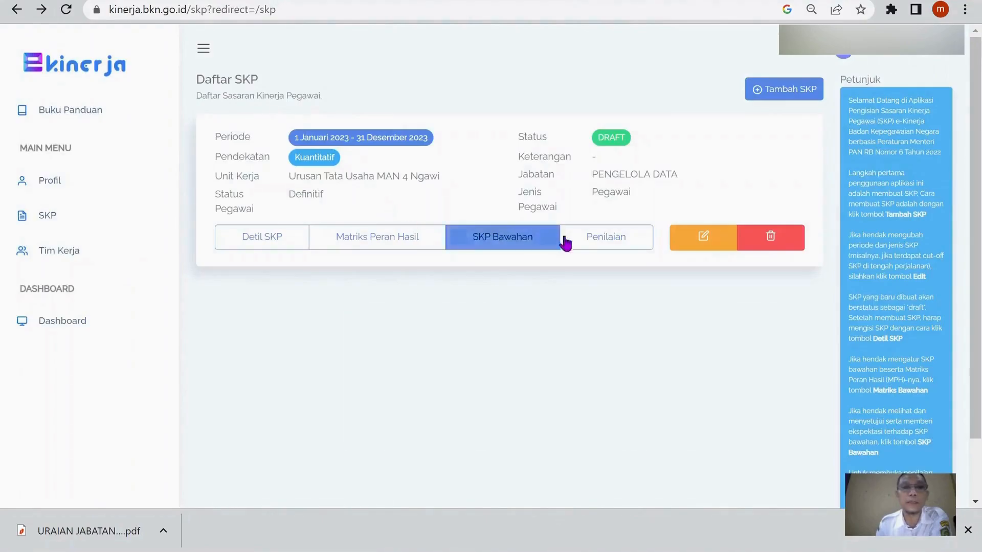
Open the assessment page (Penilaian) of the draft SKP and examine the January to March performance periods
left_click(605, 238)
scroll(391, 149, "down", 4)
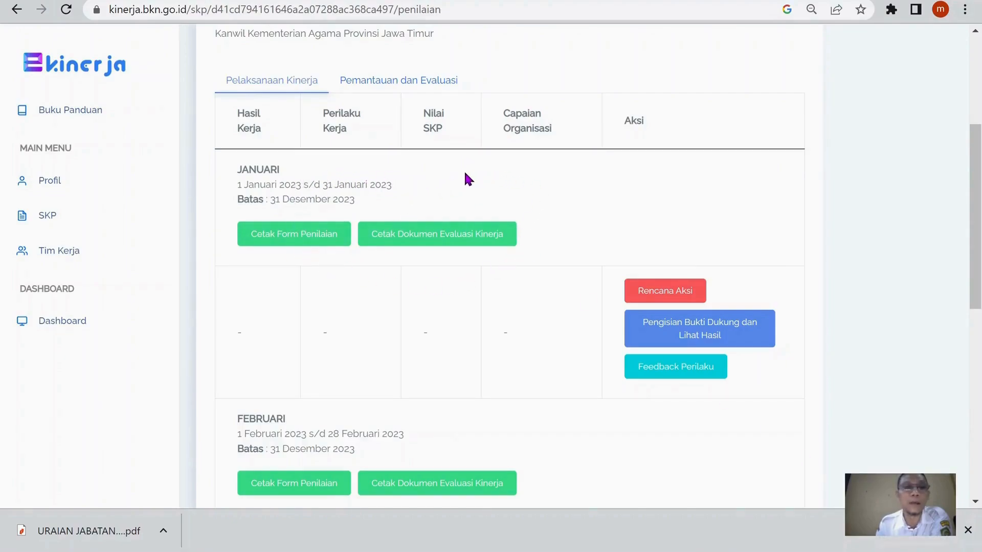
scroll(313, 254, "down", 8)
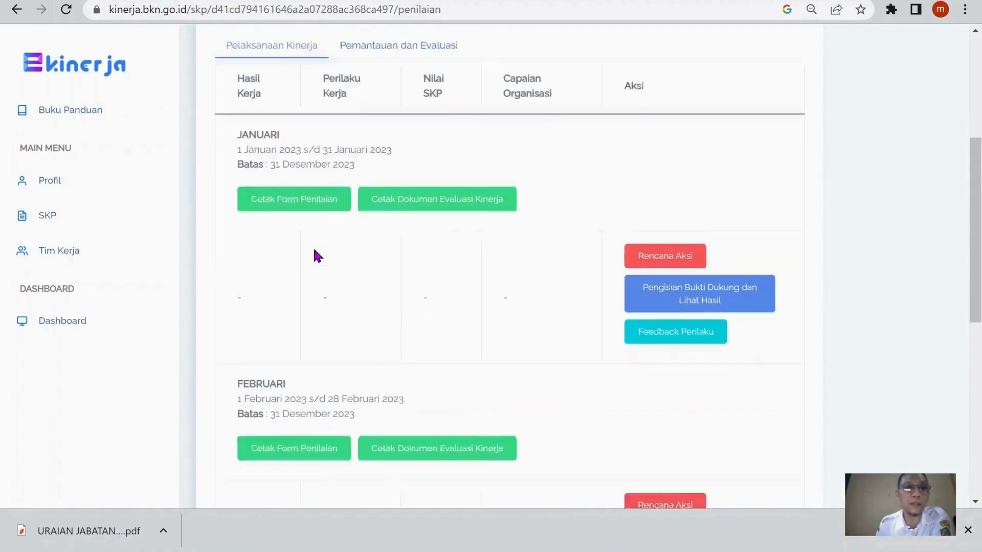
scroll(268, 223, "down", 1)
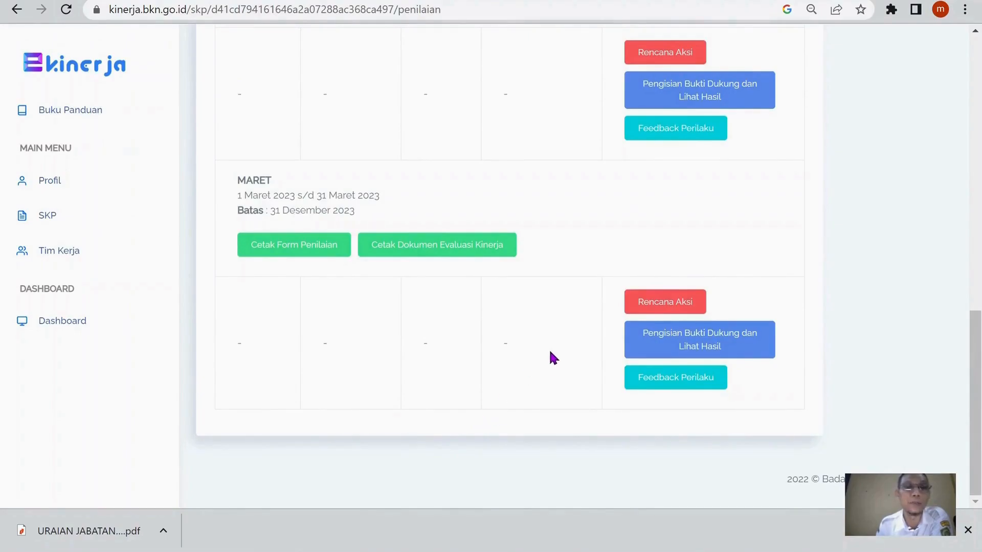
scroll(561, 344, "up", 9)
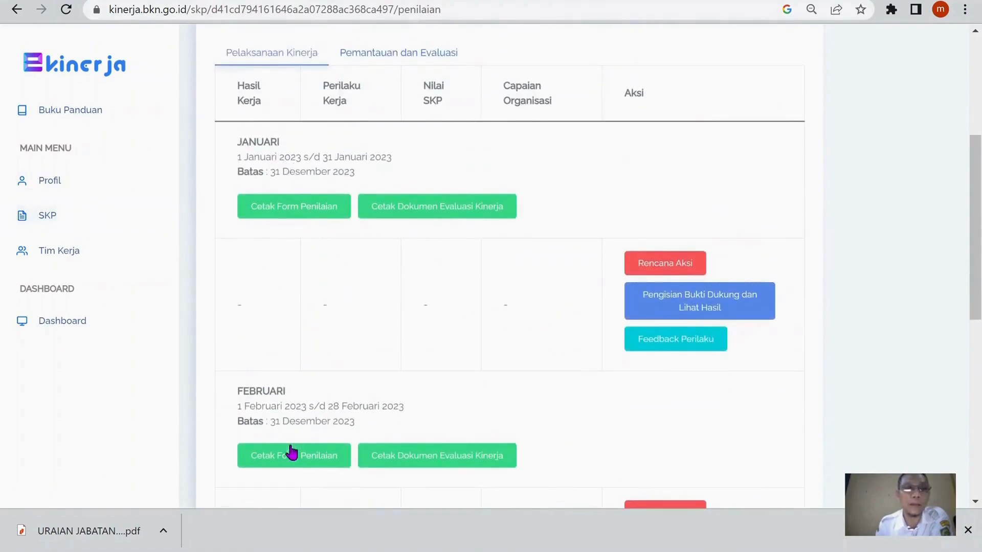
scroll(357, 348, "down", 6)
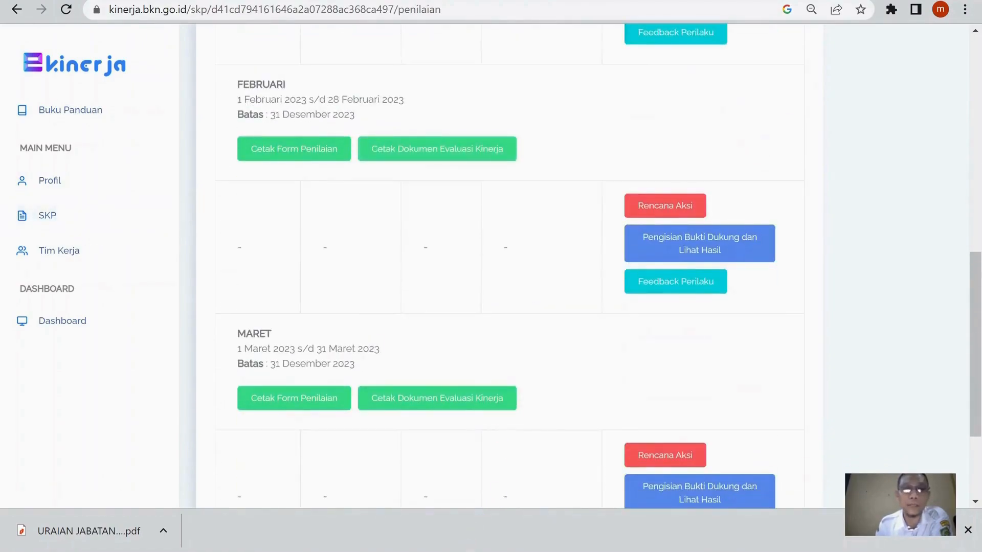
Switch to the Excel workbook and compare the realization months on the PENGELOLA-DATA sheet
mouse_move(468, 551)
left_click(543, 495)
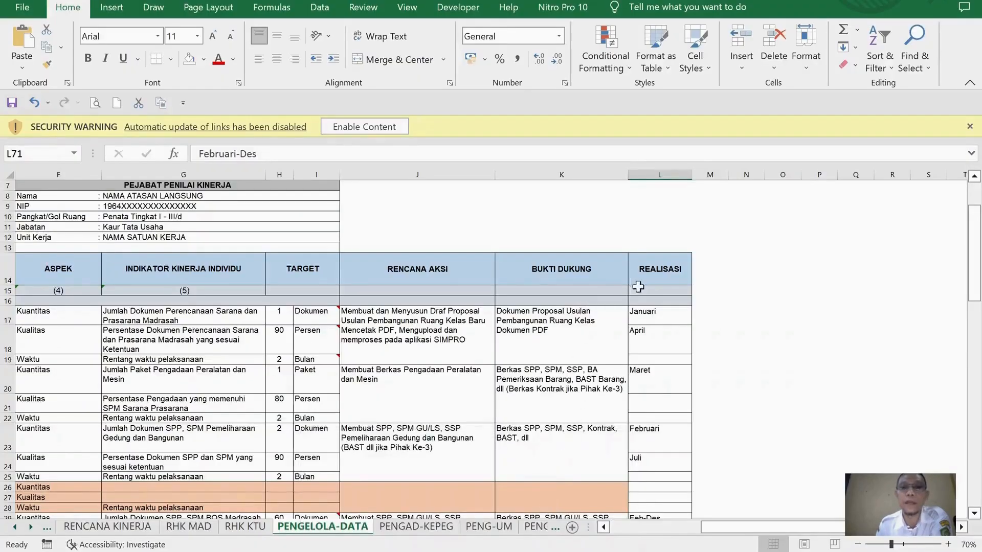
scroll(660, 279, "down", 1)
scroll(665, 348, "down", 5)
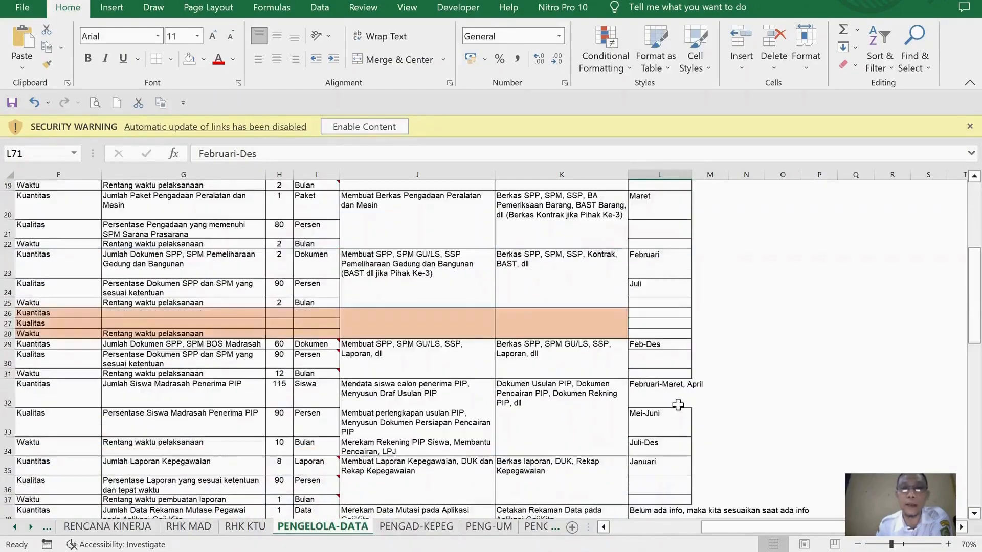
scroll(675, 394, "up", 6)
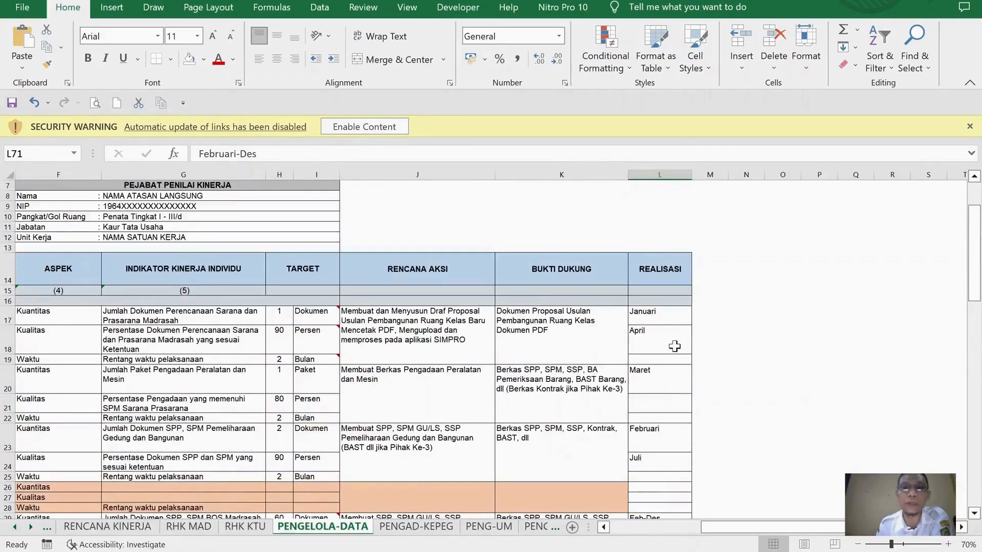
Switch back to e-Kinerja, open the details of the 2023 SKP and submit it for the supervisor's review
key("alt+Tab")
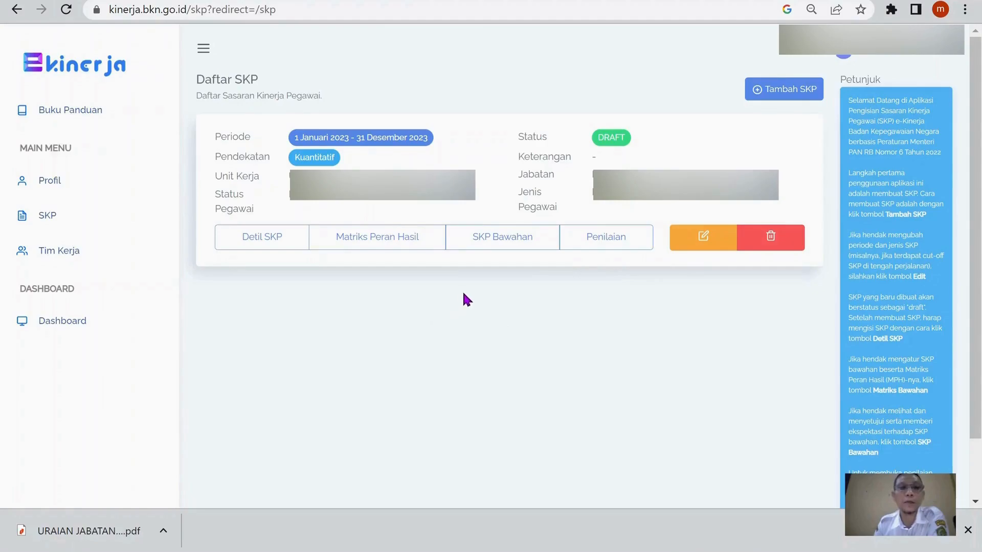
left_click(72, 217)
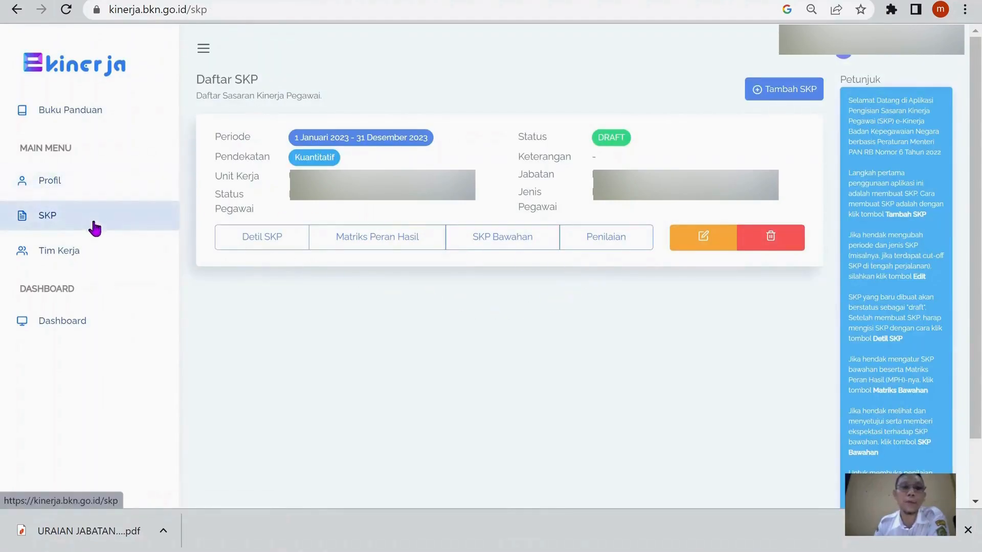
left_click(259, 238)
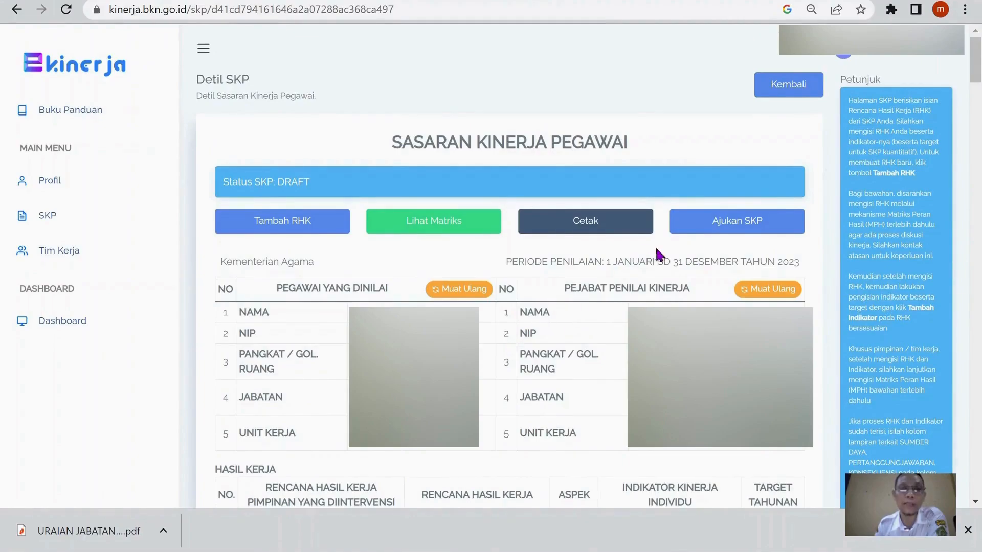
left_click(748, 229)
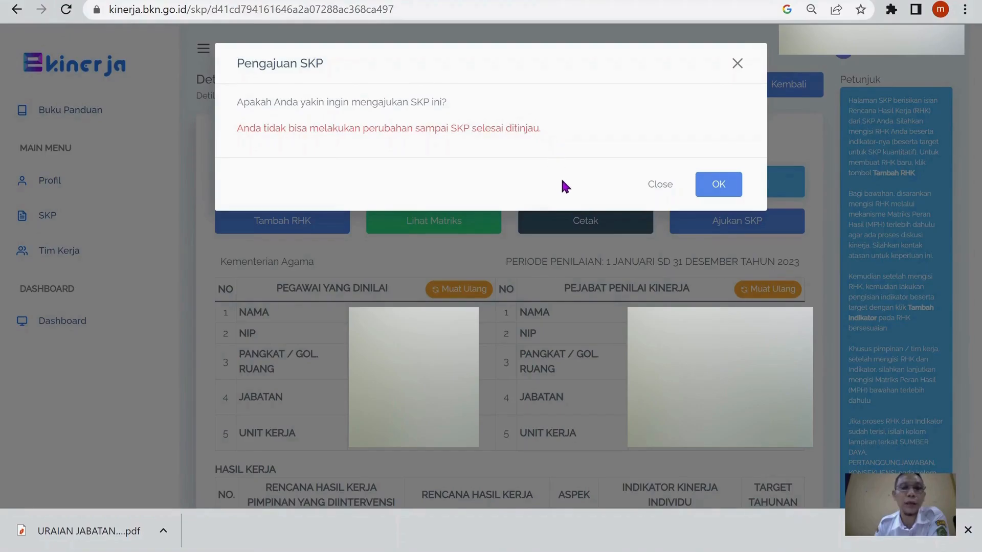
left_click(731, 187)
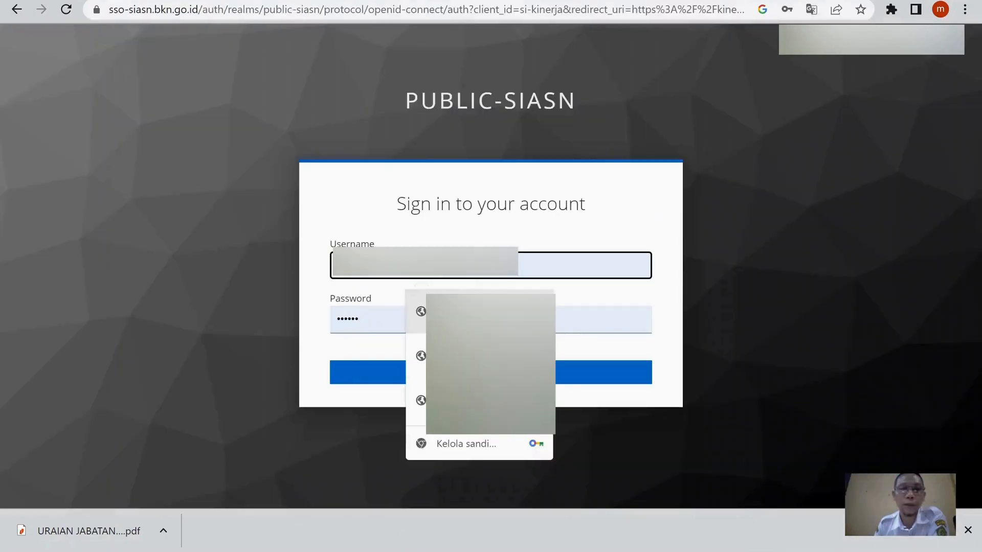
Sign in with the supervisor's saved username and password, and open the subordinate's SKP details
left_click(481, 360)
left_click(486, 372)
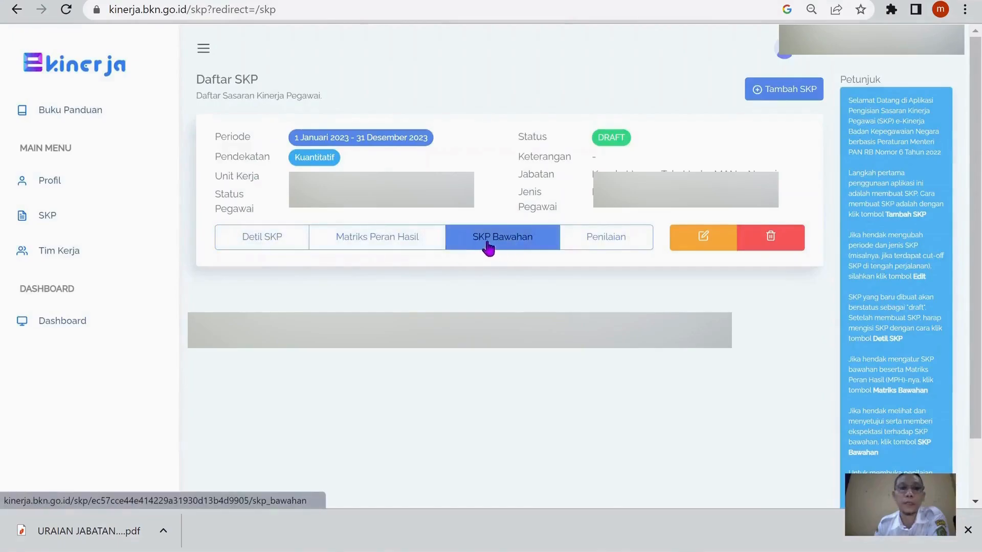
left_click(453, 241)
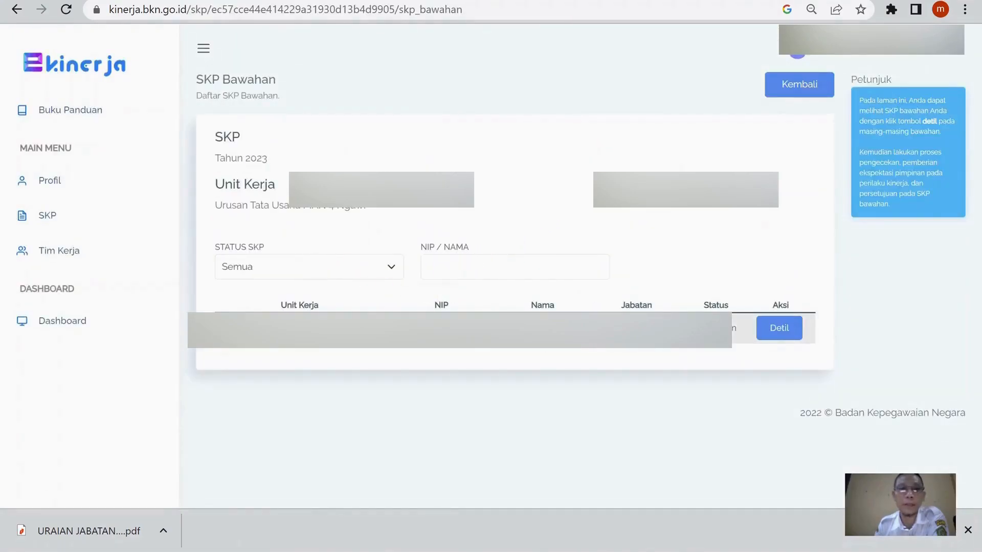
left_click(780, 329)
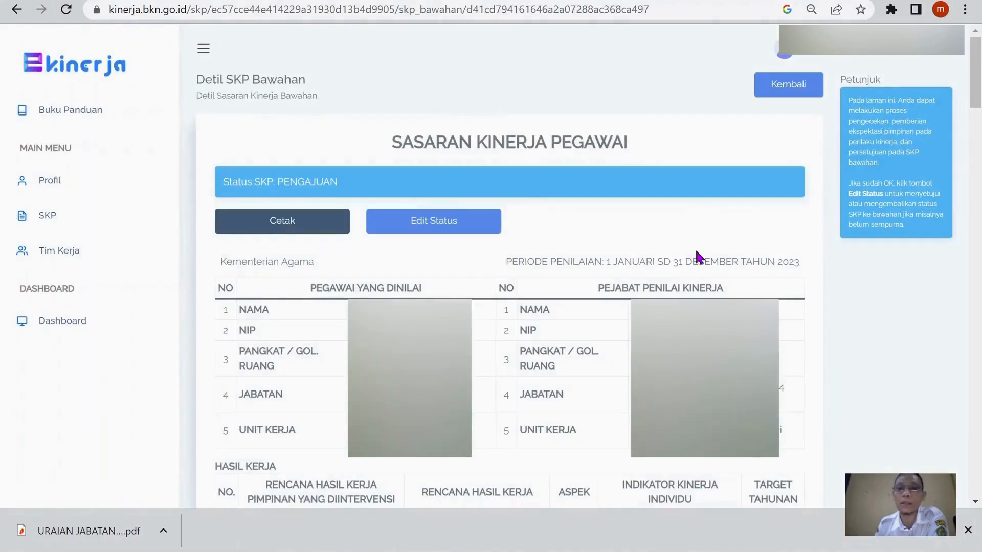
Check the subordinate's work results and set the SKP status to Persetujuan
scroll(660, 237, "down", 10)
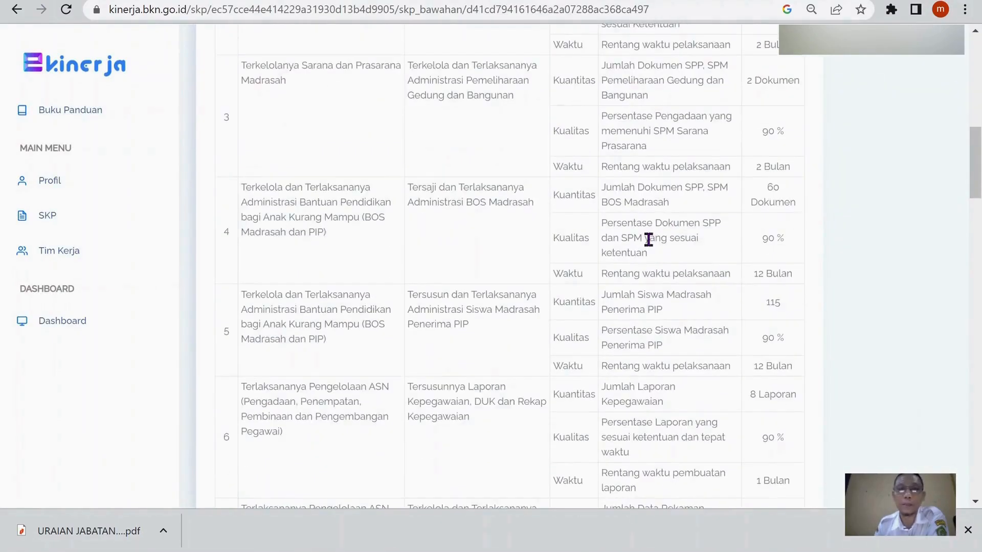
scroll(648, 239, "down", 15)
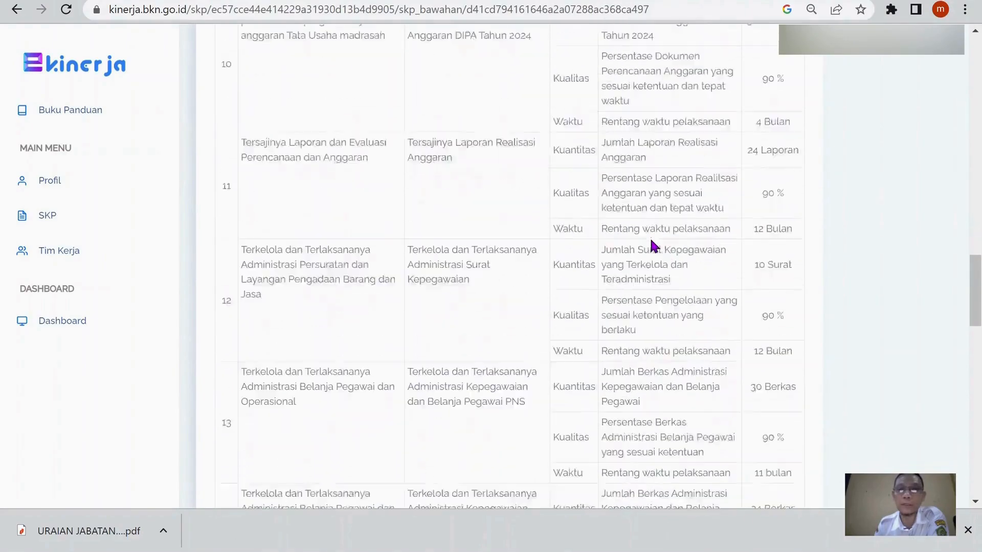
scroll(650, 238, "up", 20)
scroll(593, 317, "down", 3)
scroll(512, 231, "up", 4)
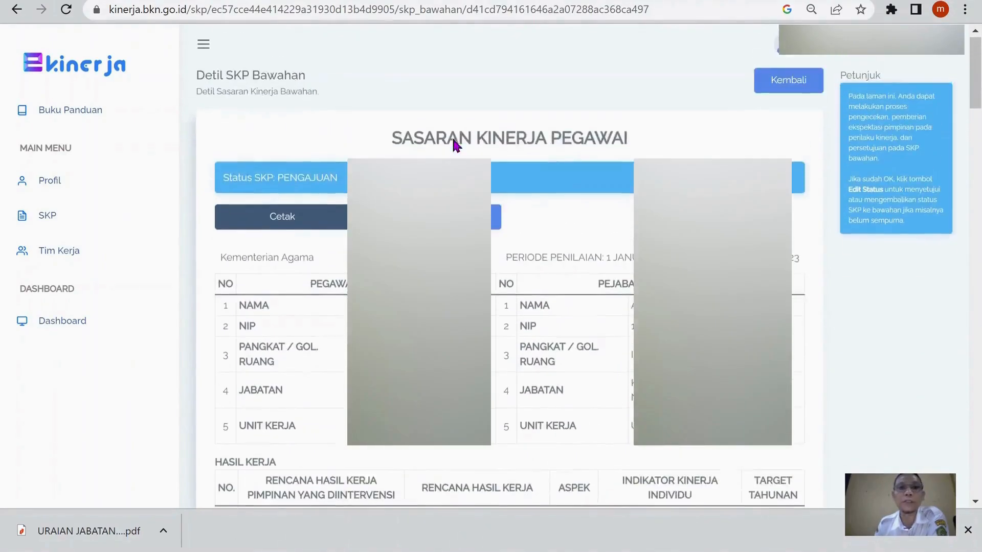
left_click(471, 219)
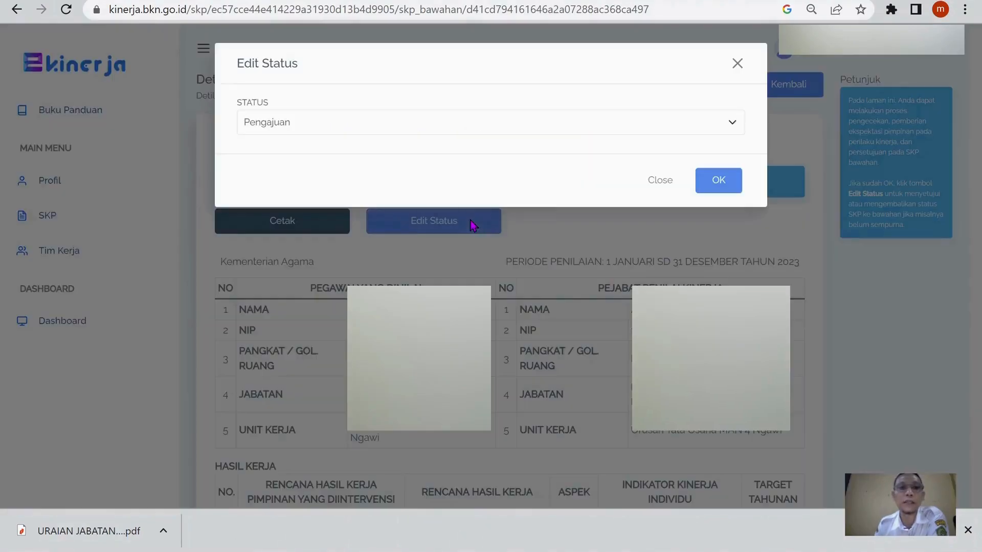
left_click(322, 124)
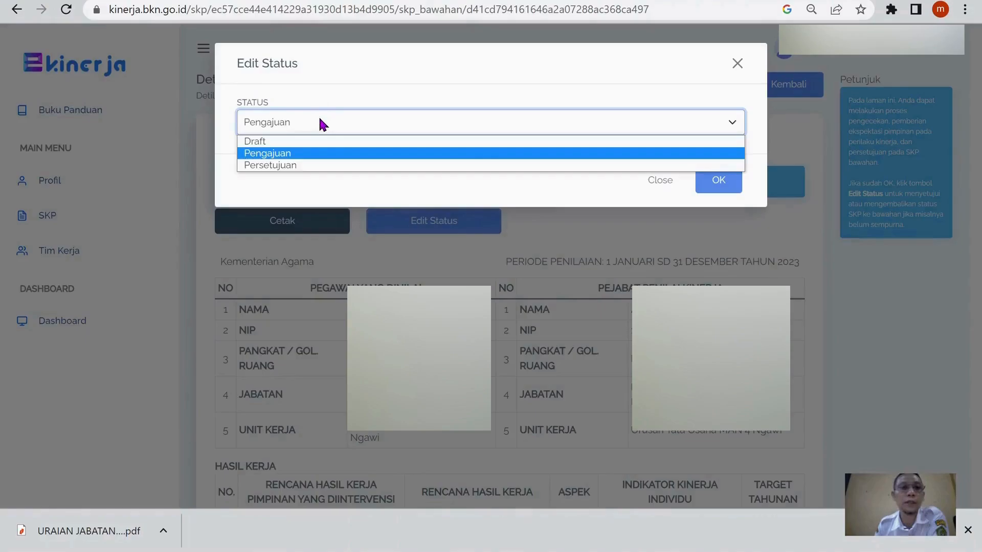
left_click(321, 165)
left_click(719, 189)
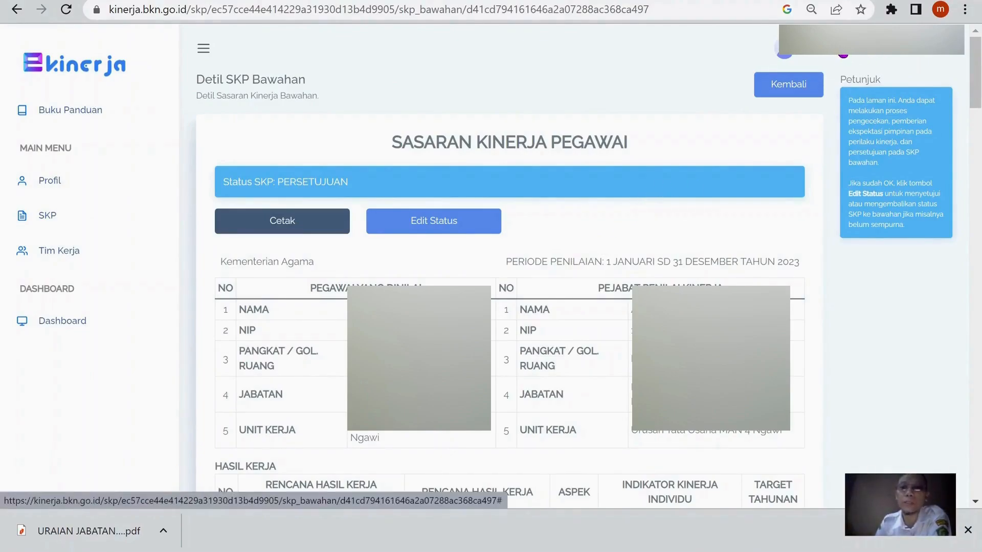
Log out of the supervisor's account and sign back in with the employee's saved username and password
left_click(826, 56)
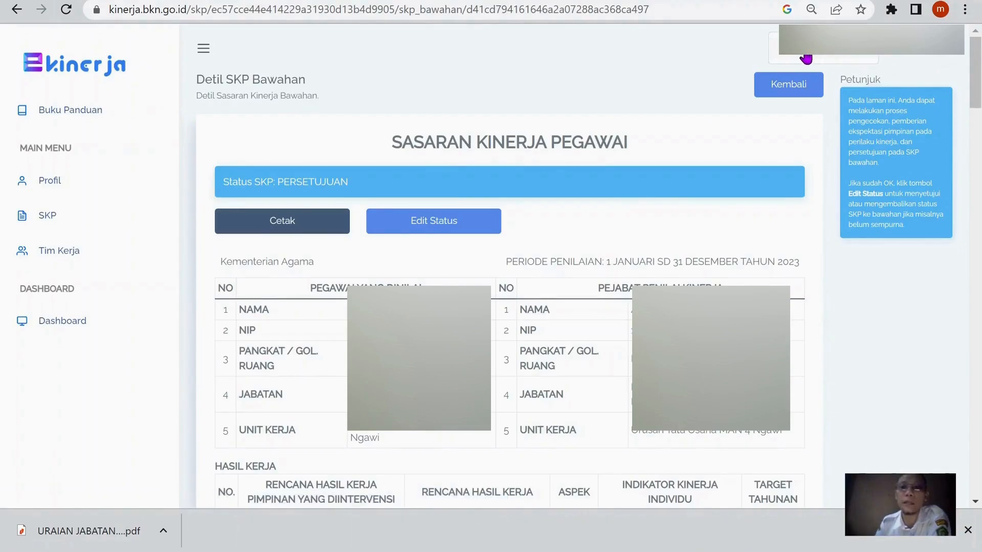
left_click(806, 58)
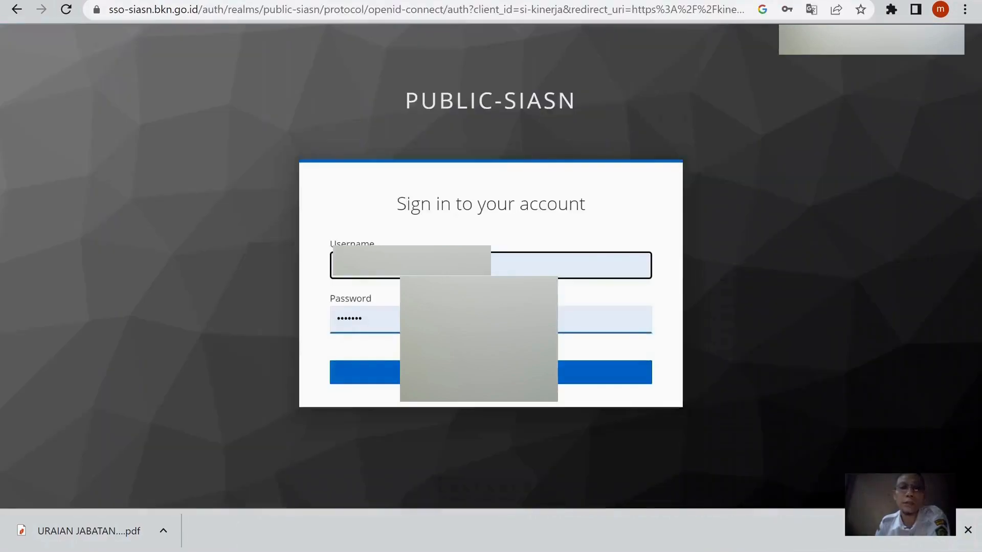
left_click(492, 267)
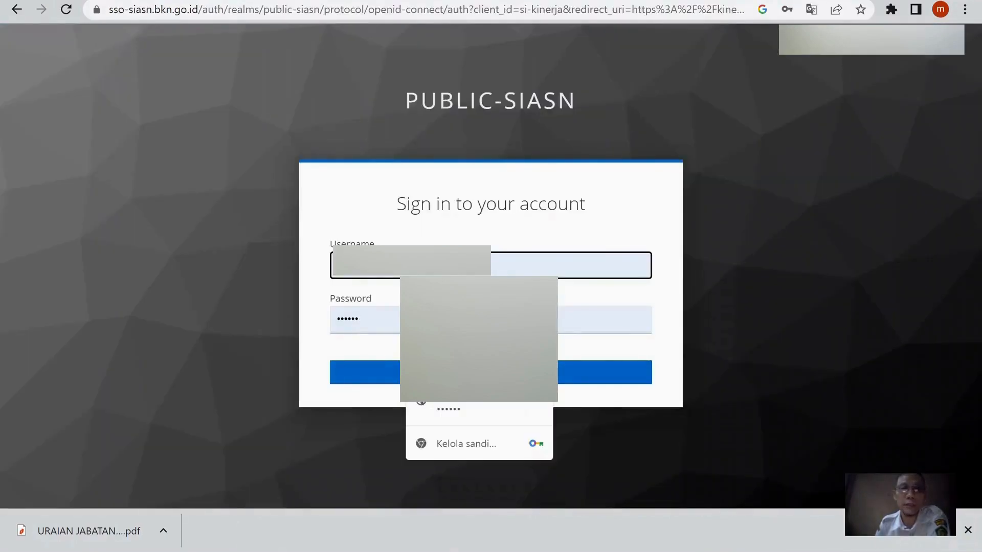
left_click(491, 397)
left_click(504, 373)
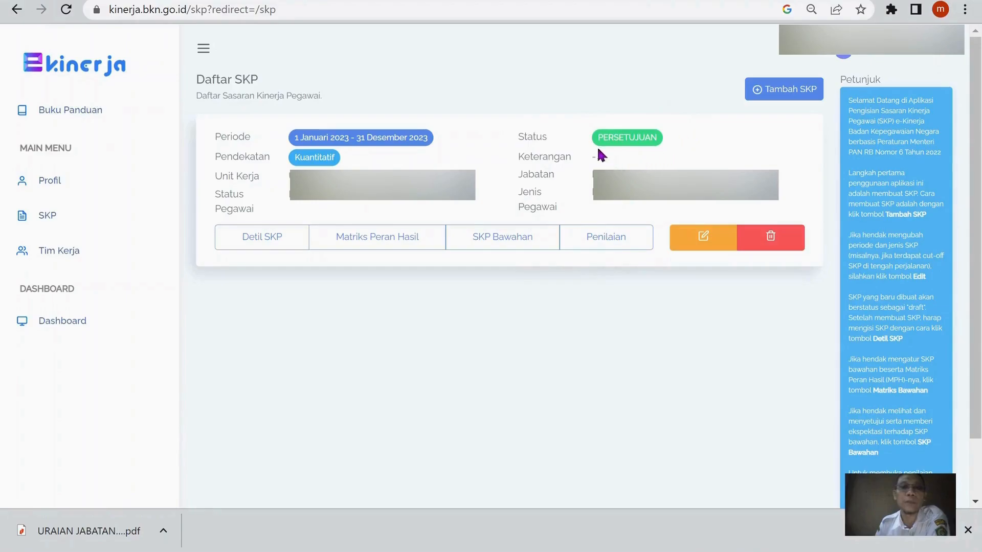
Open the assessment page (Penilaian) of the approved SKP and look through its monthly performance periods
left_click(592, 245)
scroll(608, 261, "down", 3)
scroll(616, 266, "down", 2)
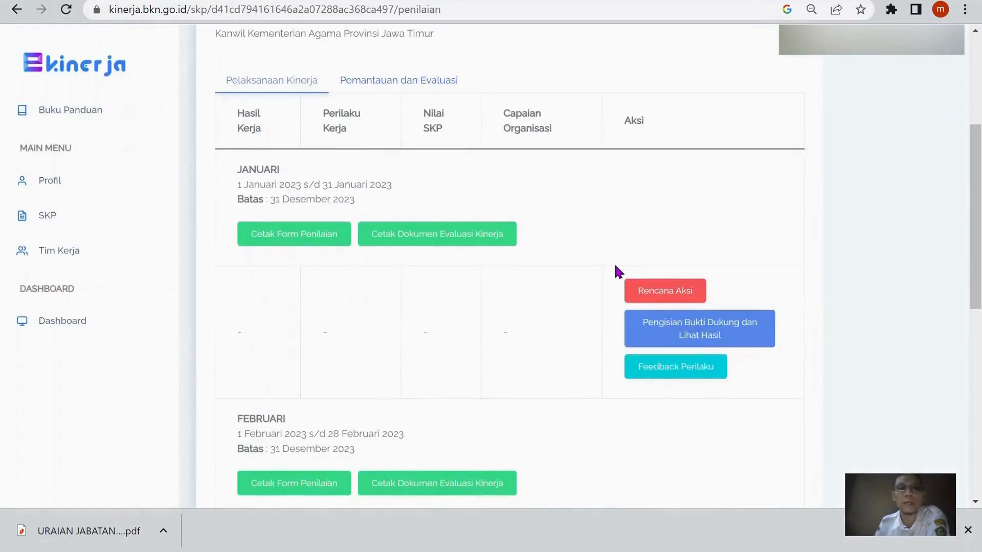
scroll(607, 260, "down", 3)
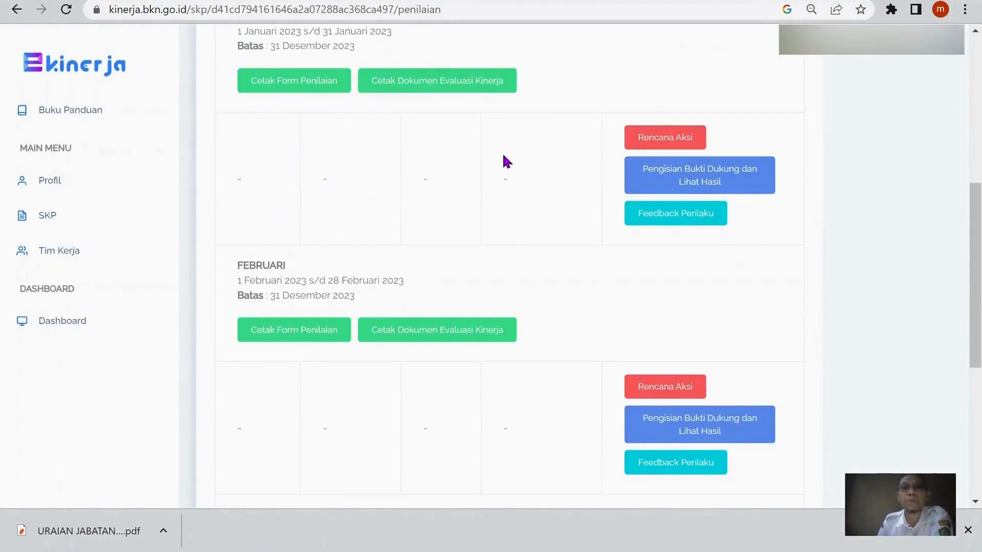
Review the January to March performance periods and open the Rencana Aksi page for January
scroll(358, 139, "up", 3)
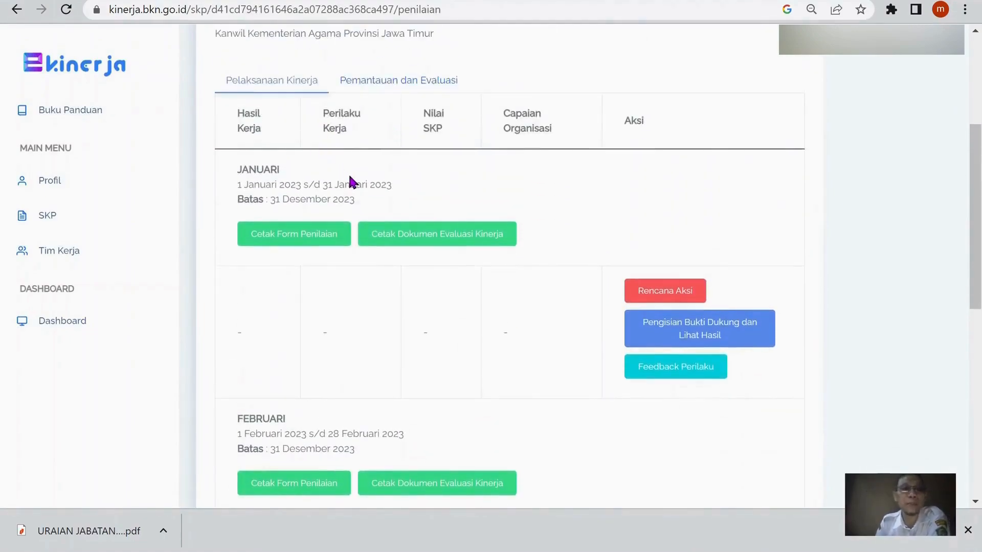
scroll(313, 184, "down", 8)
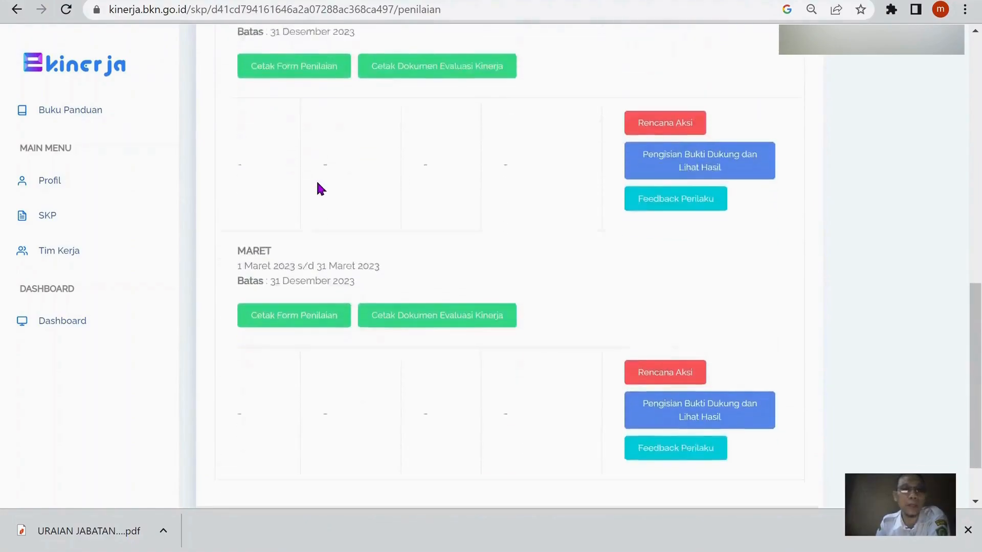
scroll(319, 209, "up", 10)
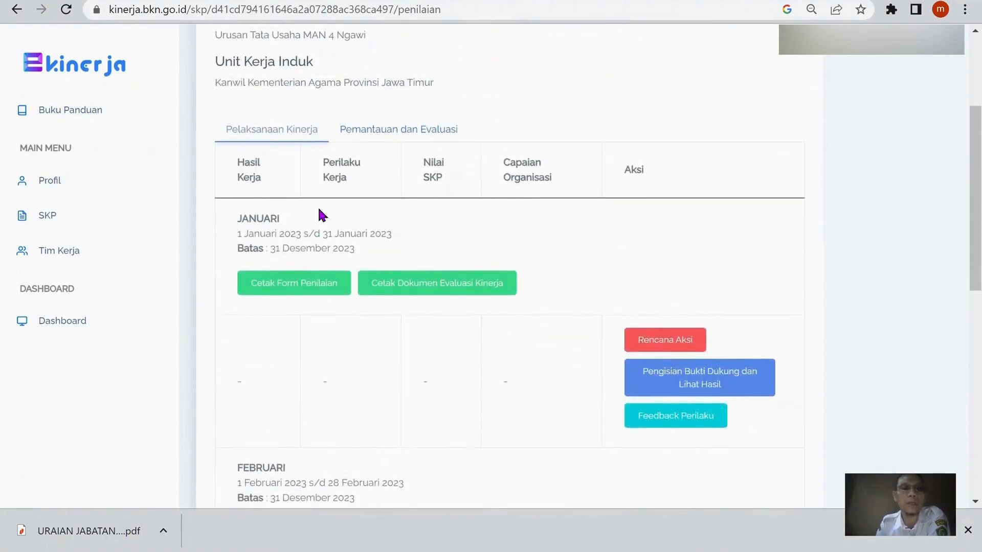
scroll(313, 227, "down", 10)
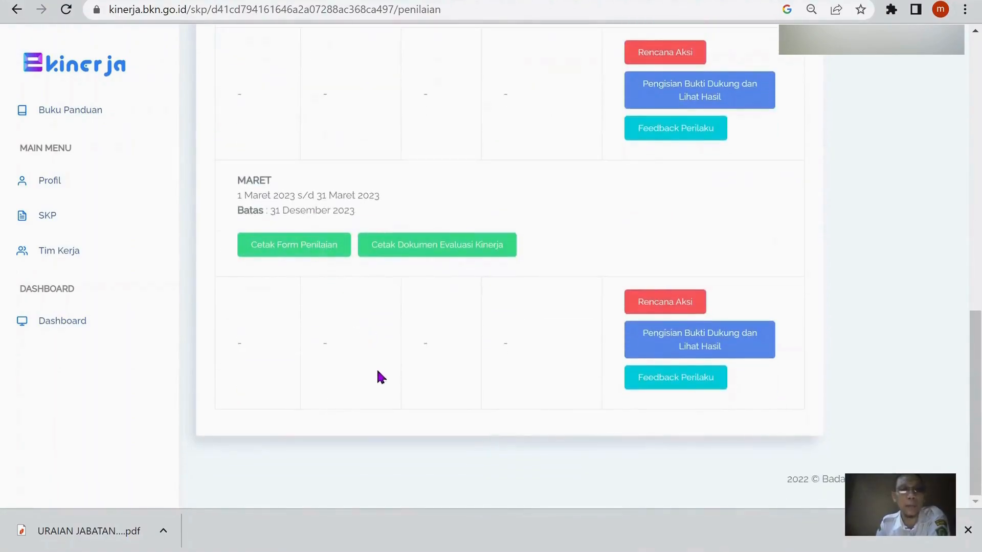
scroll(447, 312, "up", 10)
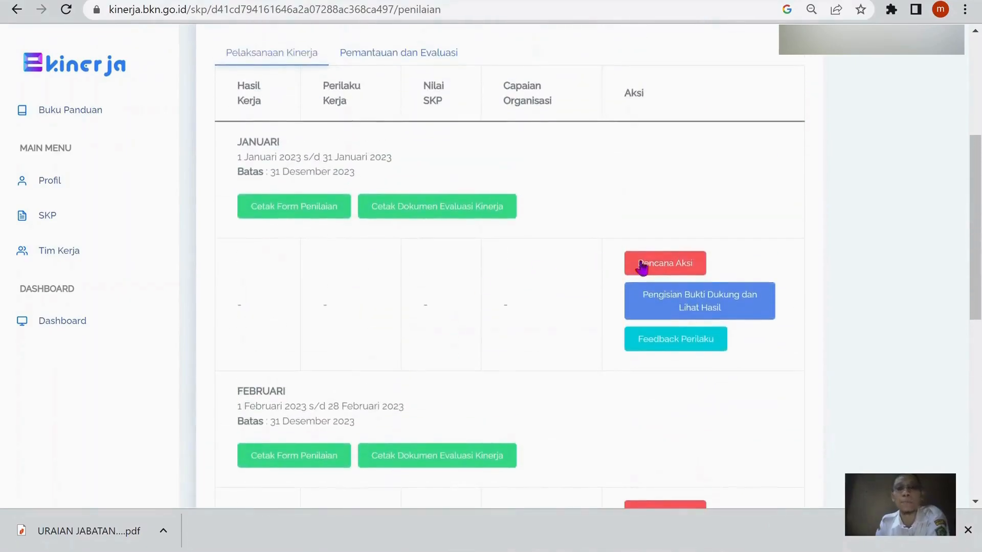
left_click(698, 268)
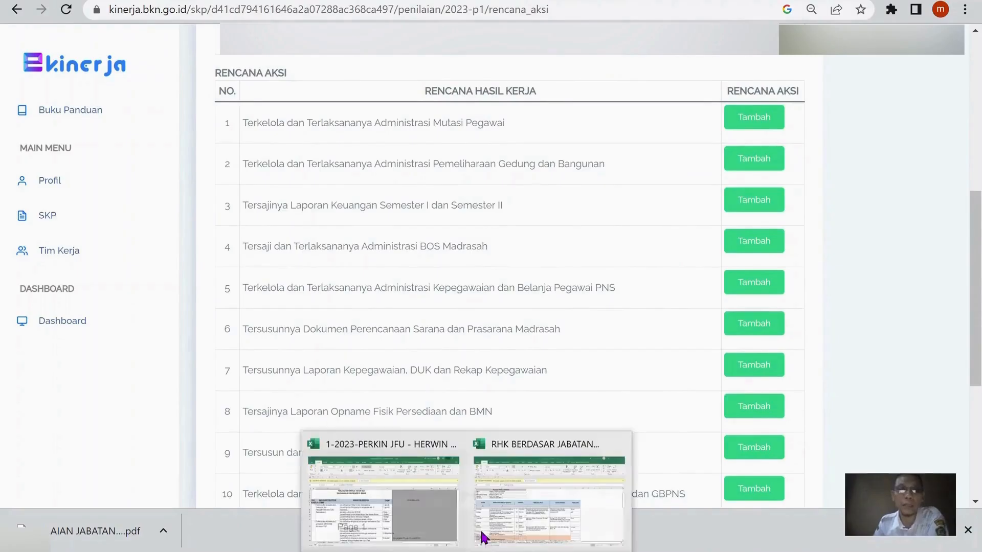
Switch to the RHK workbook in Excel and copy the January action plan text "Membuat dan Menyusun Draf Proposal Usulan Pembangunan Ruang Kelas Baru" from J17
left_click(483, 537)
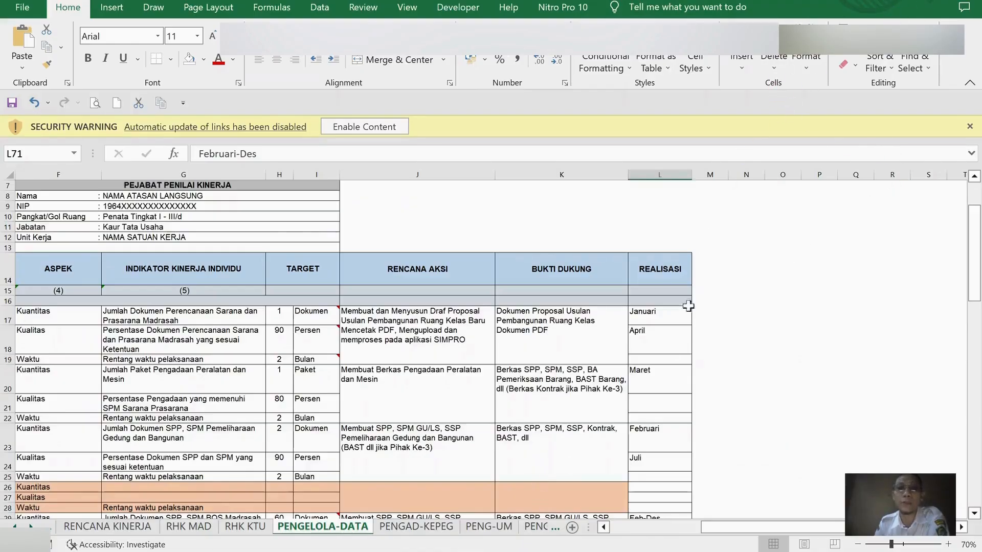
left_click(656, 315)
left_click_drag(807, 532, 767, 527)
left_click(617, 310)
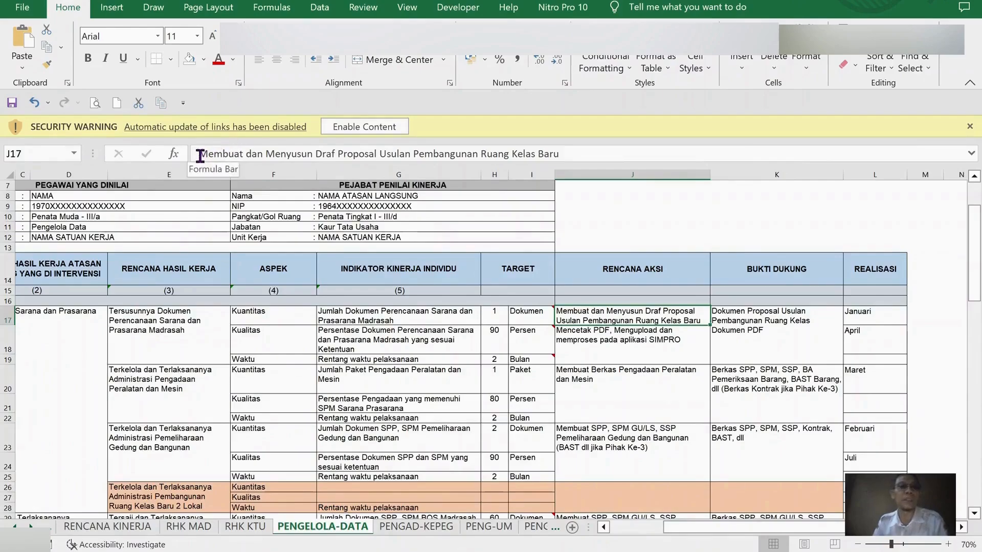
left_click_drag(199, 153, 670, 183)
key("ctrl+c")
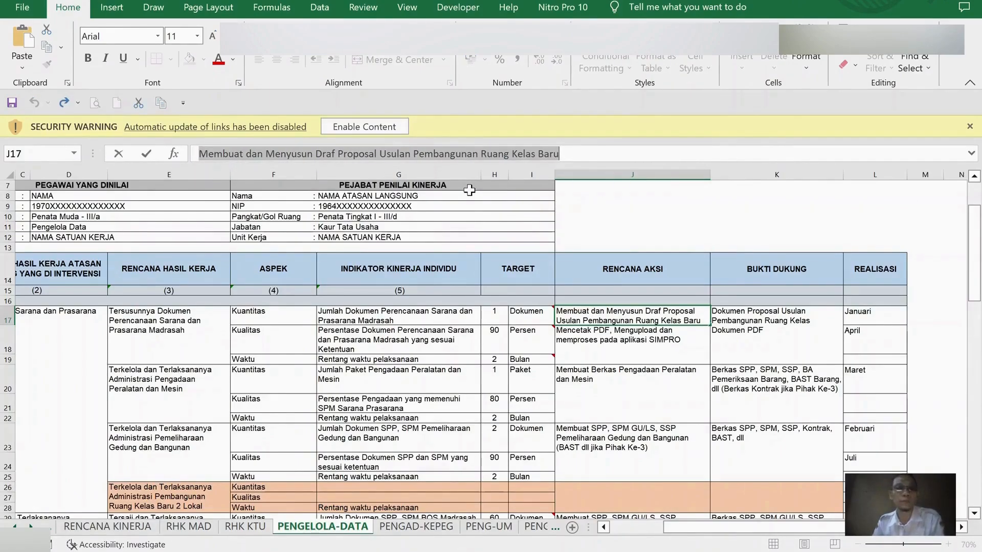
key("Escape")
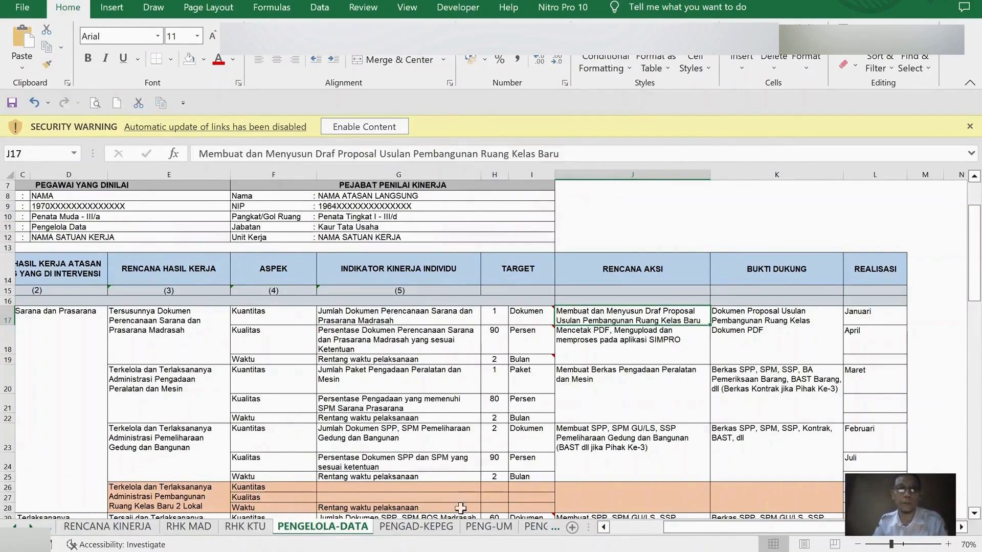
Back in e-Kinerja, add the copied text as an action plan for work result 6, "Tersusunnya Dokumen Perencanaan Sarana dan Prasarana Madrasah"
key("alt+Tab")
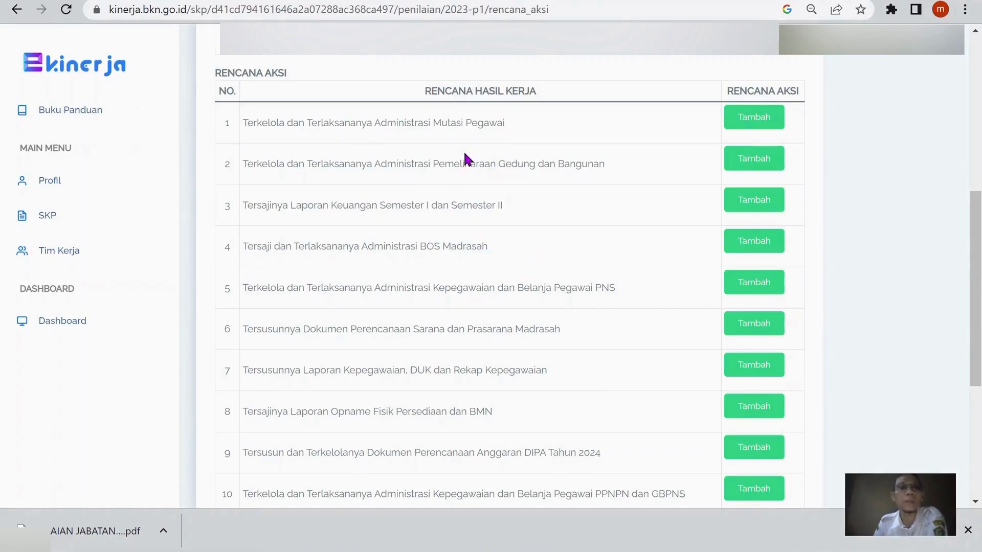
scroll(480, 148, "down", 5)
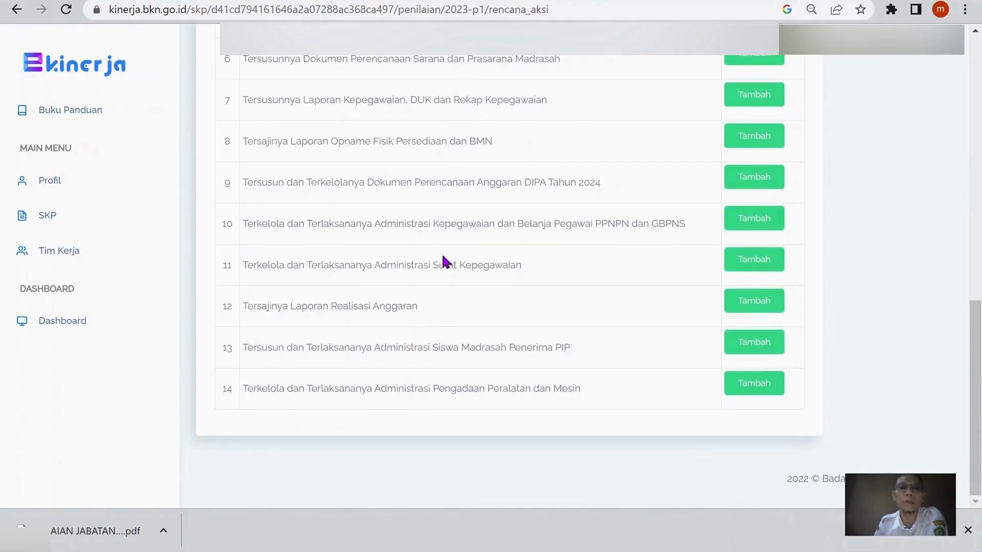
scroll(446, 262, "up", 1)
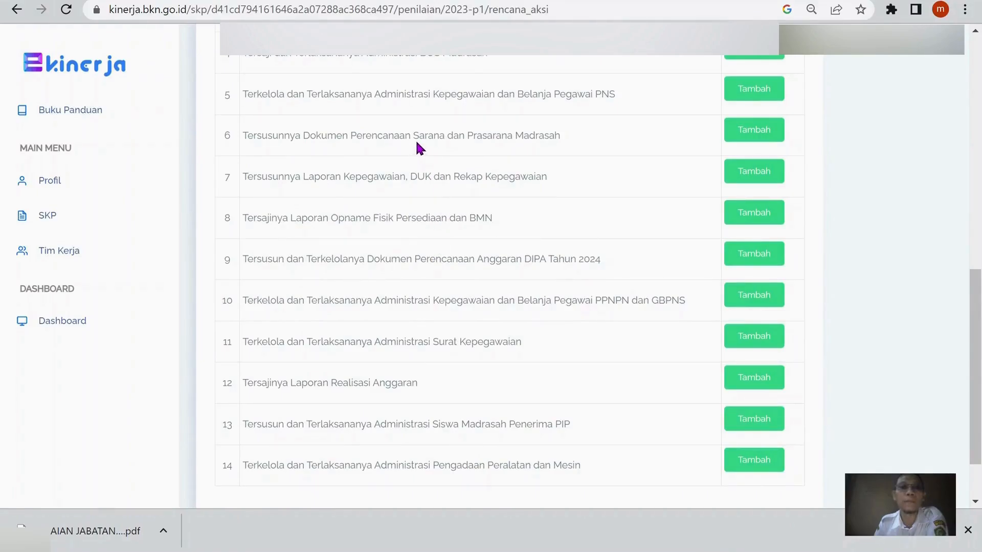
scroll(417, 146, "up", 1)
left_click(754, 210)
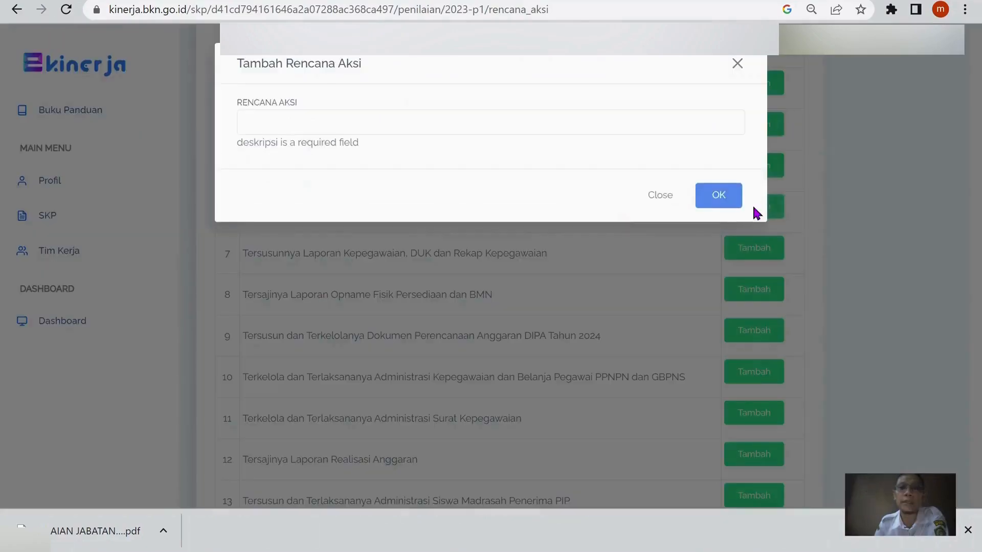
left_click(395, 128)
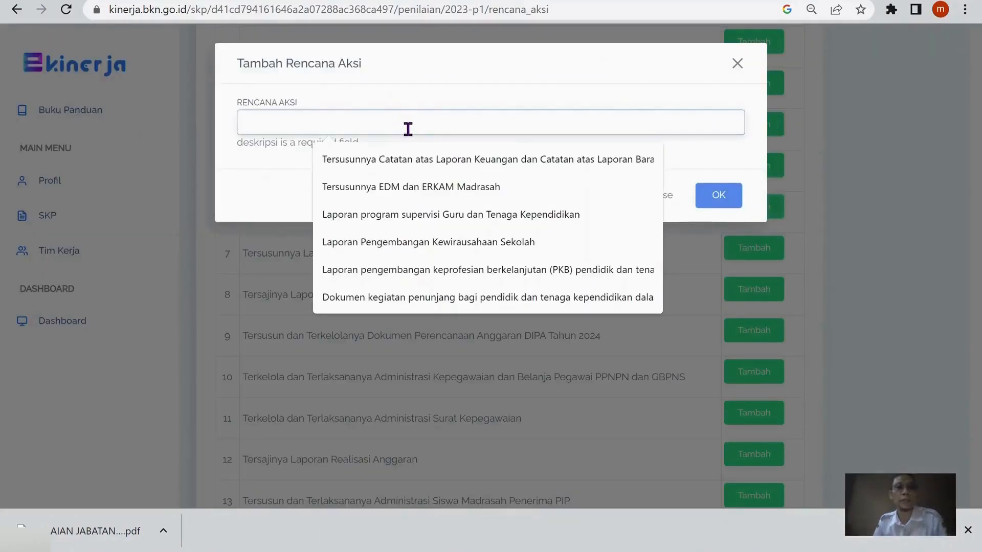
key("ctrl+v")
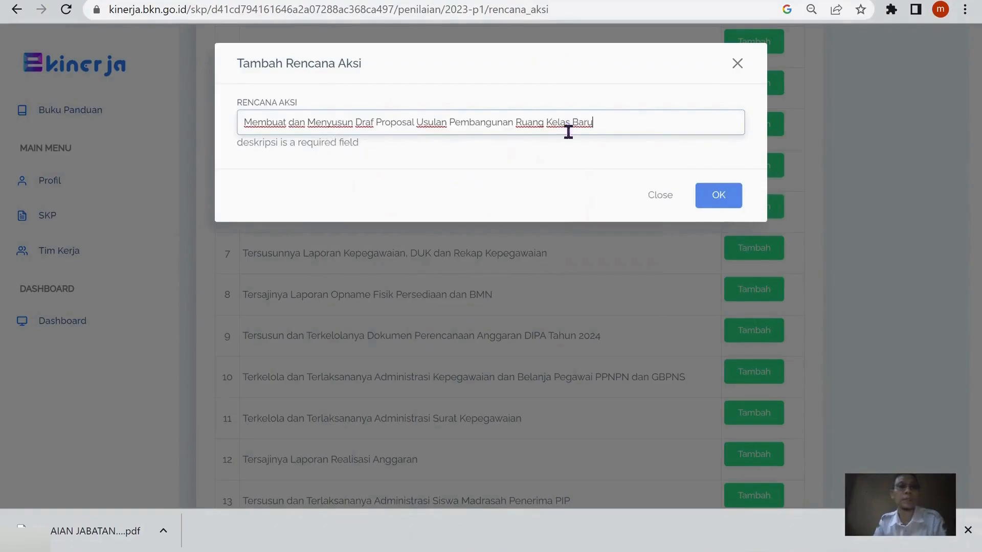
left_click(717, 194)
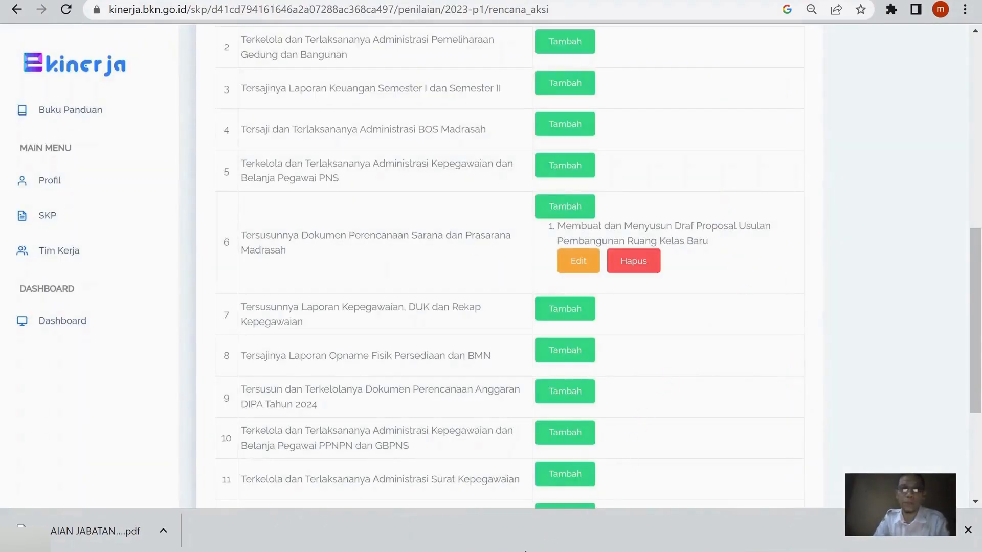
Check the realisation month in L18 of the Excel sheet, then compare e-Kinerja's monthly periods and reopen January's Rencana Aksi
left_click(546, 513)
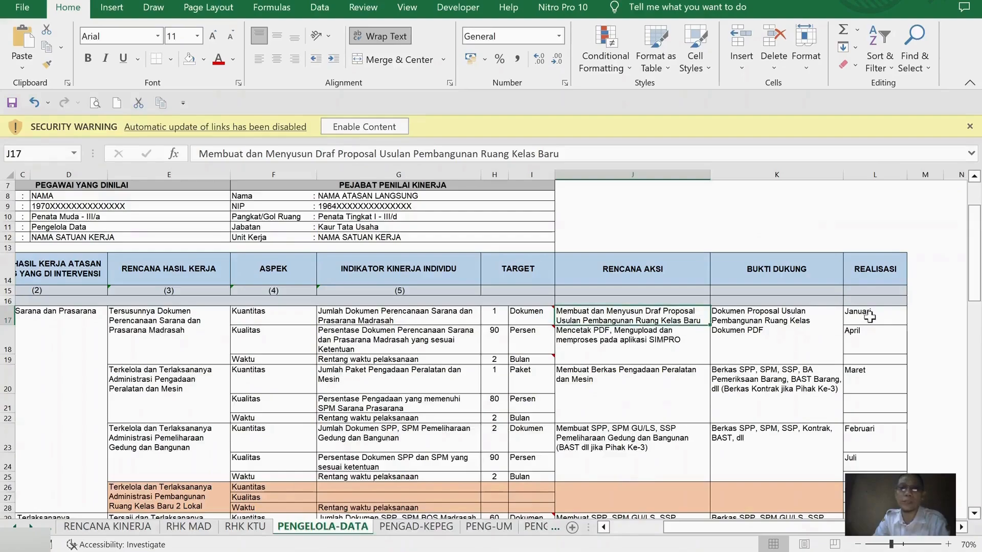
left_click(870, 335)
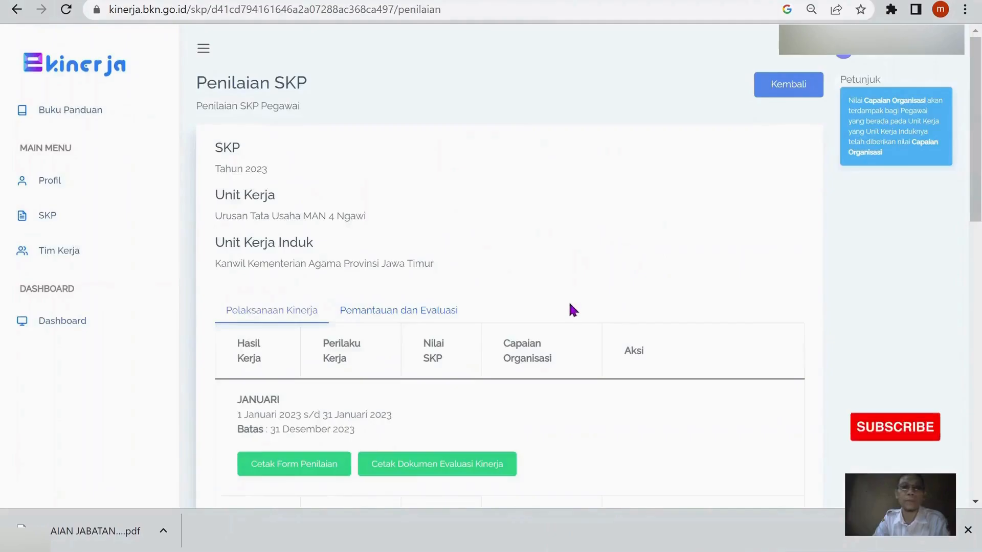
scroll(558, 301, "down", 3)
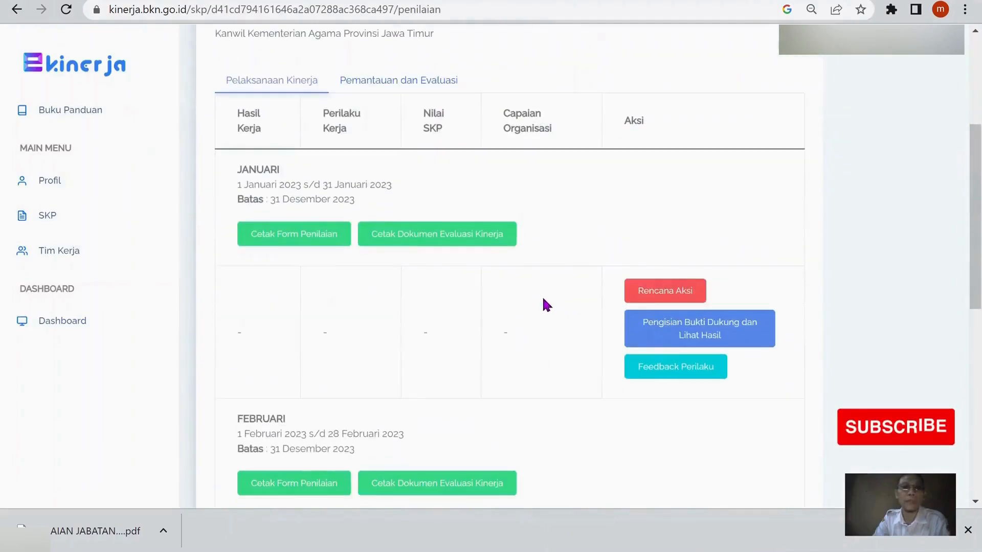
scroll(327, 281, "down", 6)
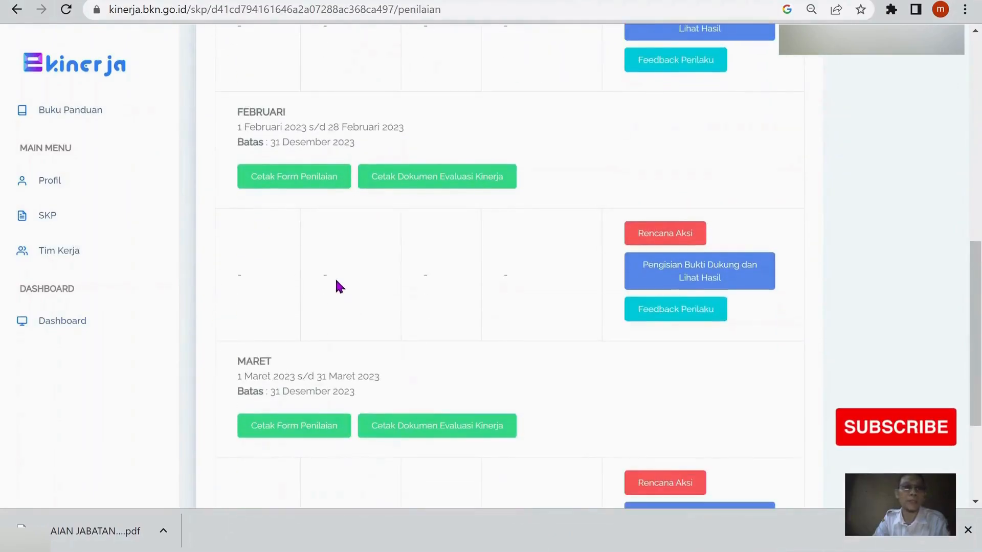
scroll(339, 289, "up", 4)
scroll(341, 289, "up", 3)
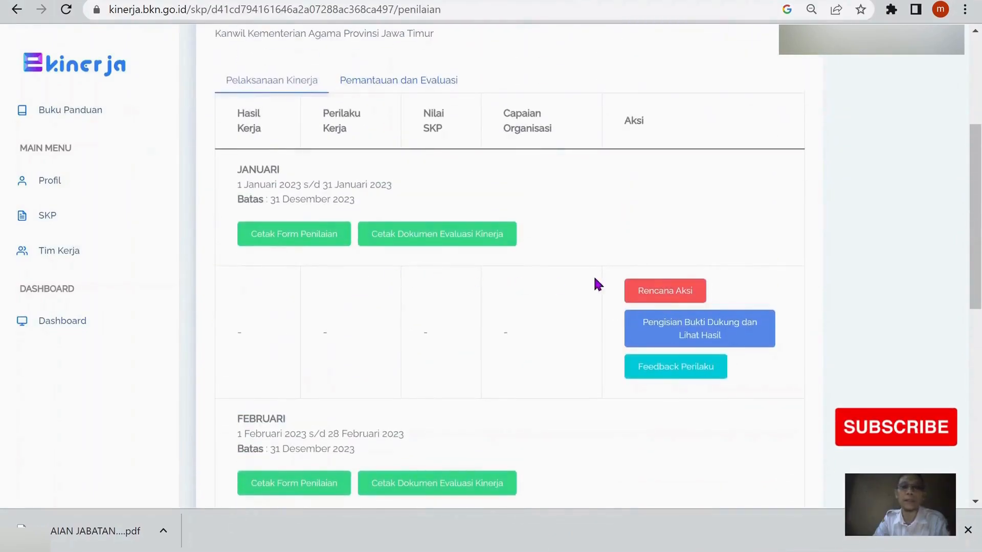
left_click(683, 294)
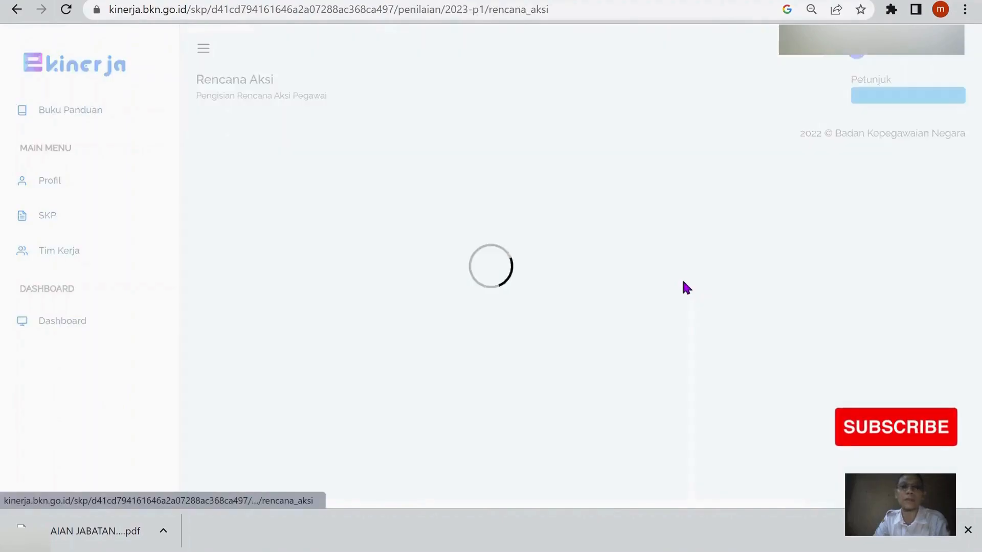
scroll(703, 254, "down", 1)
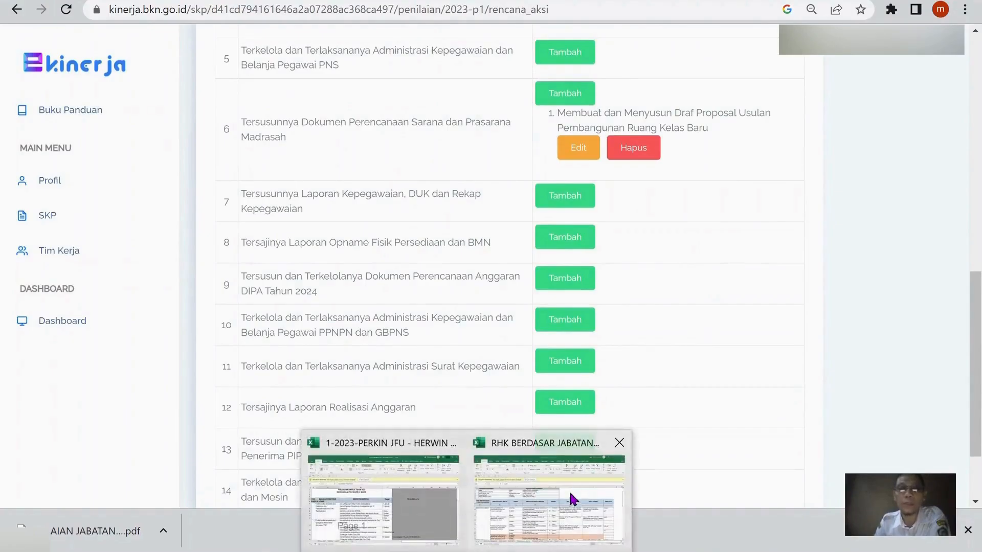
Switch to the PENGELOLA-DATA sheet in Excel and look through the Realisasi column for other action plans due in January
left_click(557, 503)
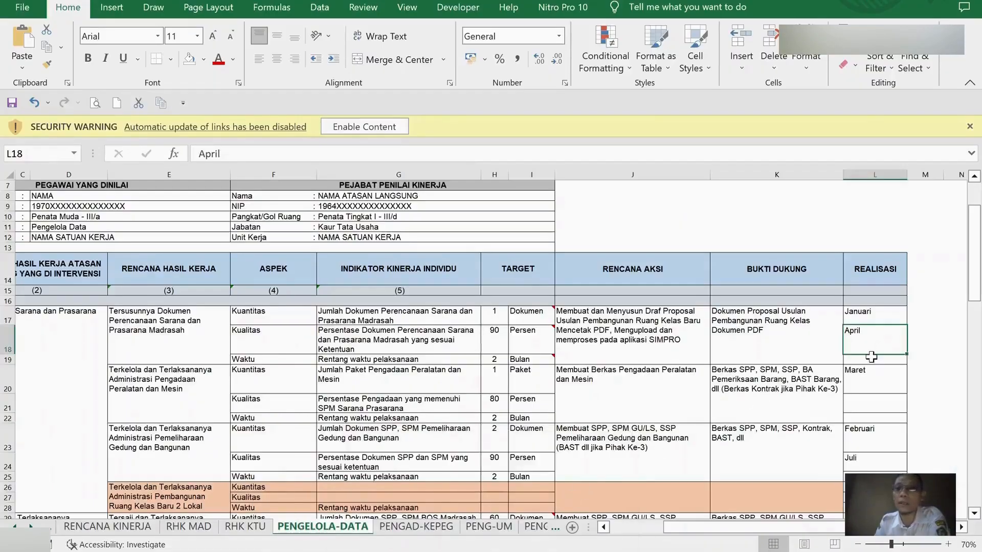
scroll(876, 348, "down", 1)
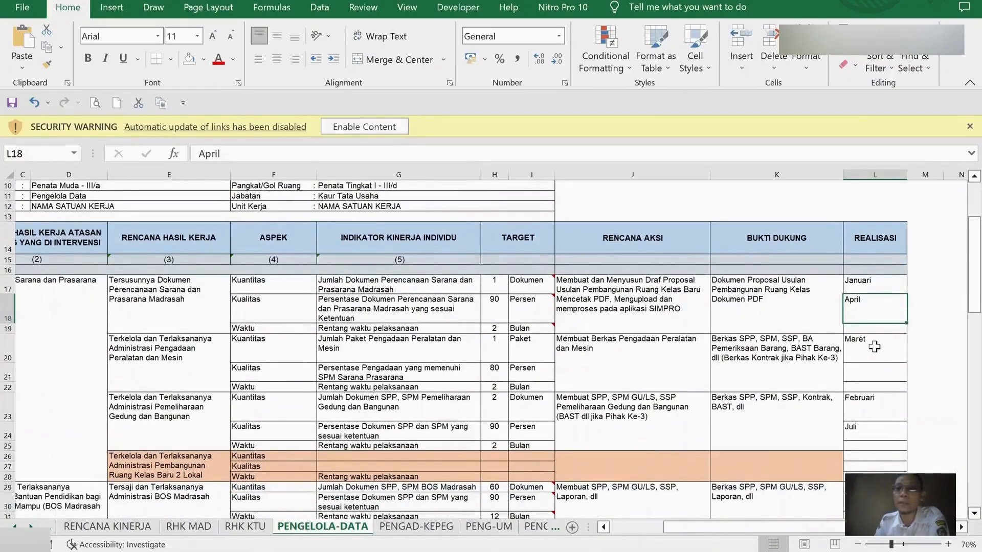
scroll(720, 317, "down", 1)
scroll(720, 317, "down", 3)
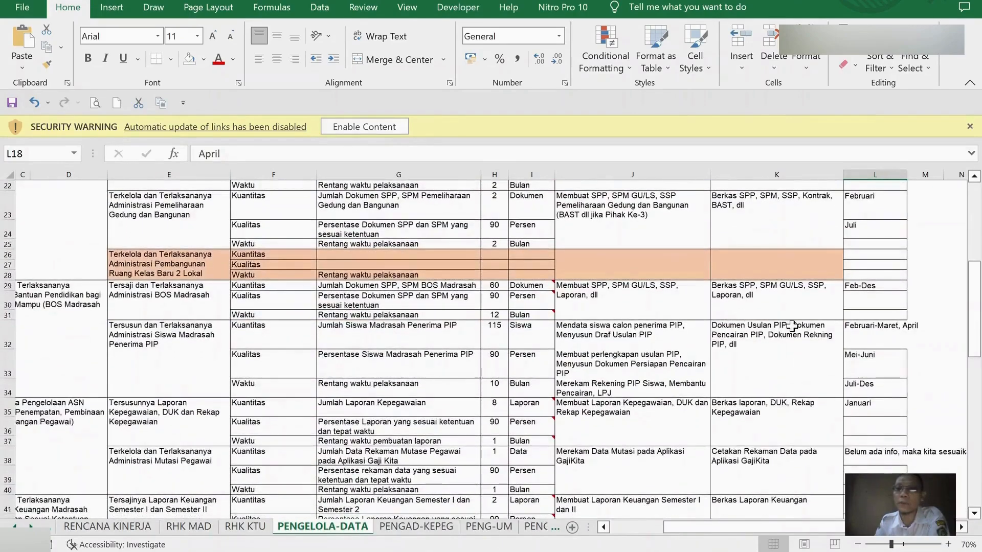
scroll(791, 326, "down", 1)
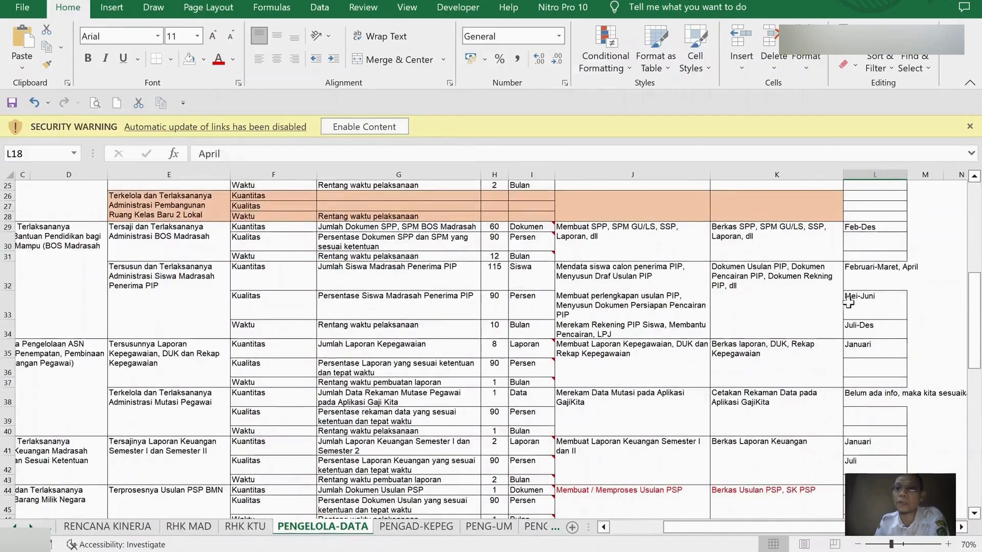
scroll(872, 323, "up", 4)
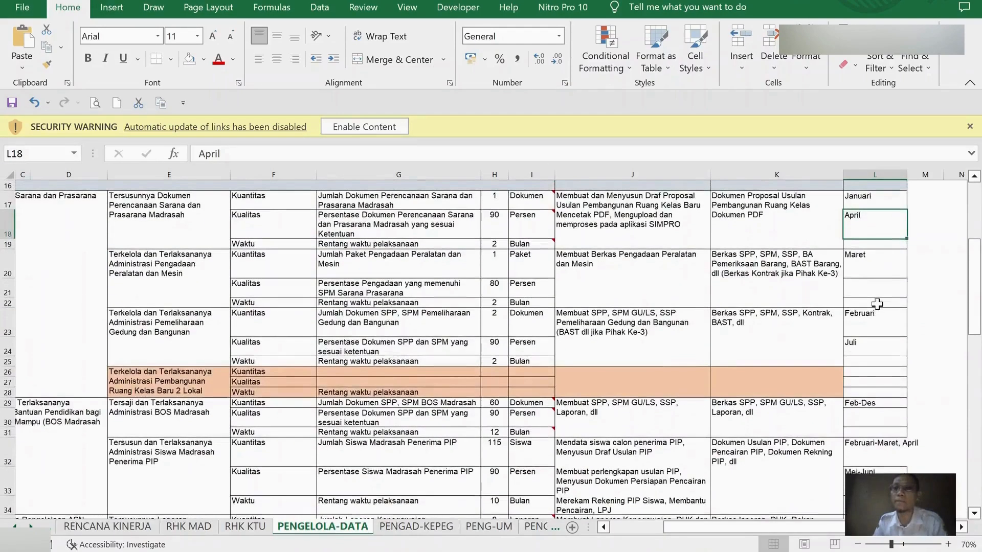
scroll(877, 309, "down", 4)
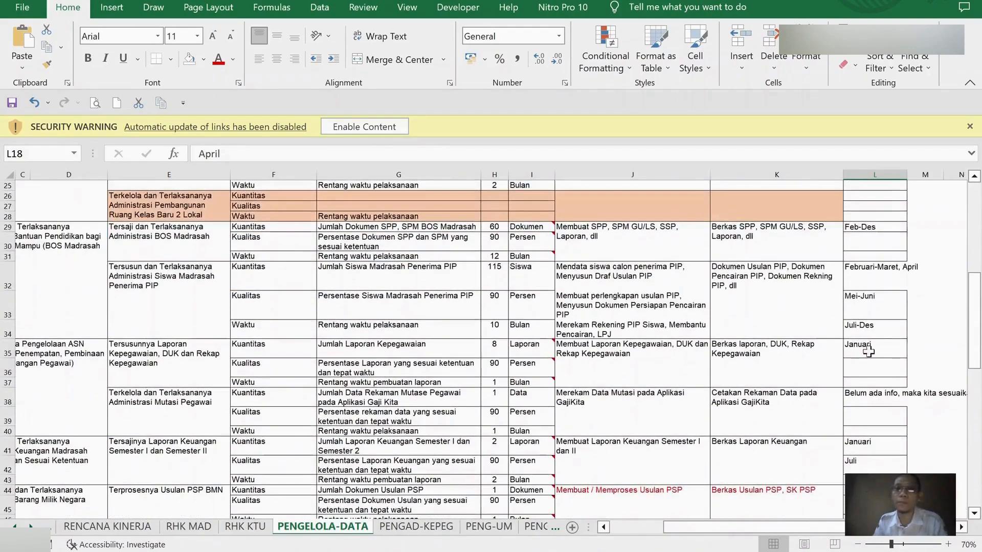
Copy the January action plan "Membuat Laporan Kepegawaian, DUK dan Rekap Kepegawaian" from J35 and return to the e-Kinerja Rencana Aksi page
left_click(870, 348)
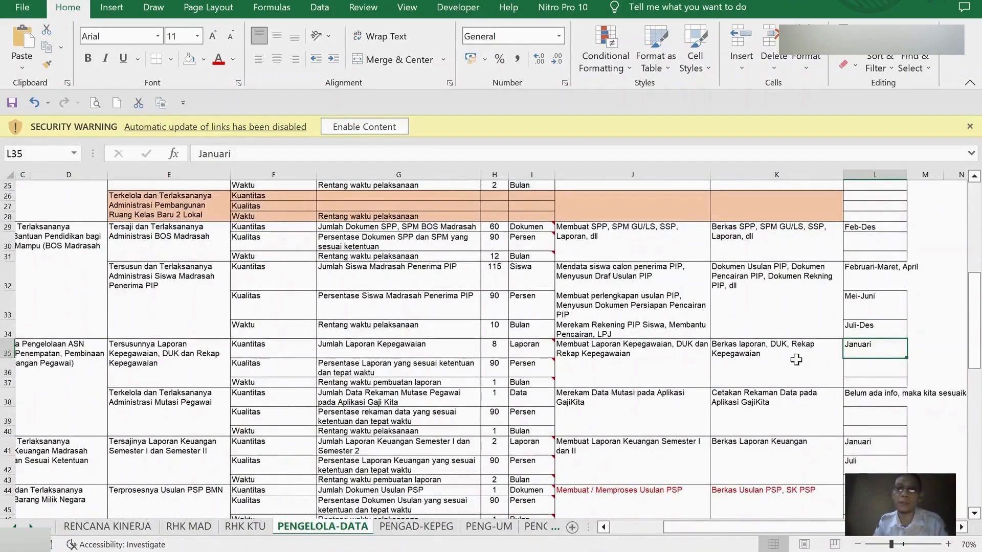
left_click(610, 353)
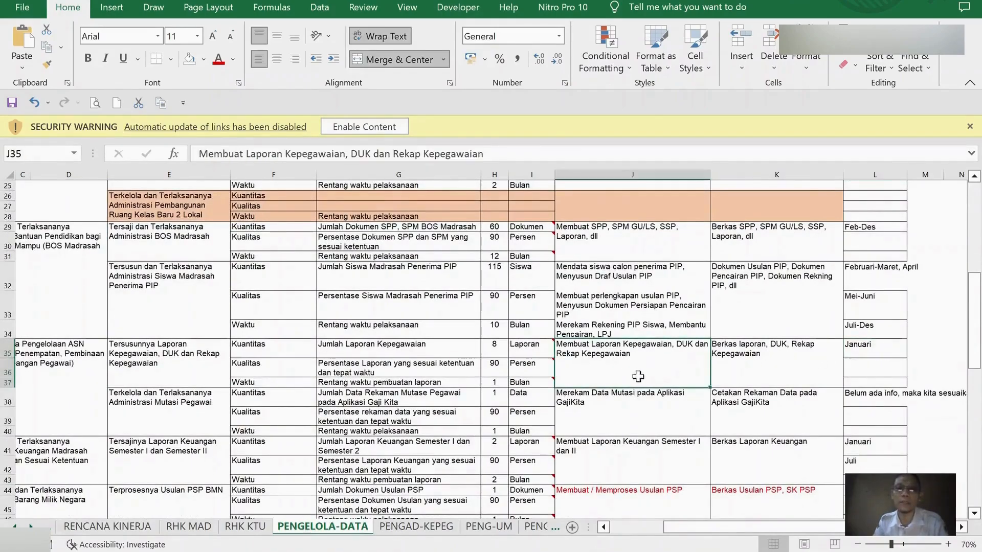
left_click_drag(200, 153, 557, 165)
key("ctrl+c")
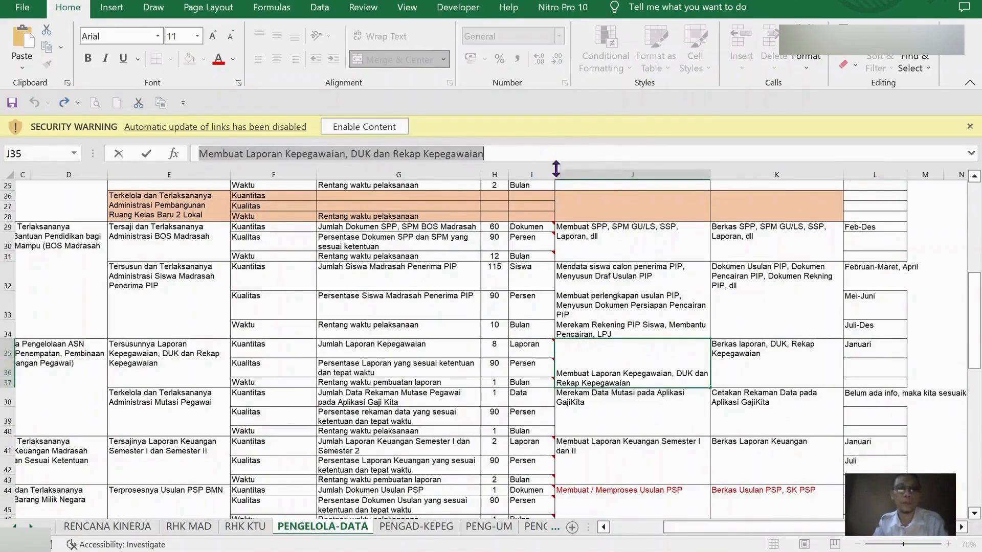
key("Escape")
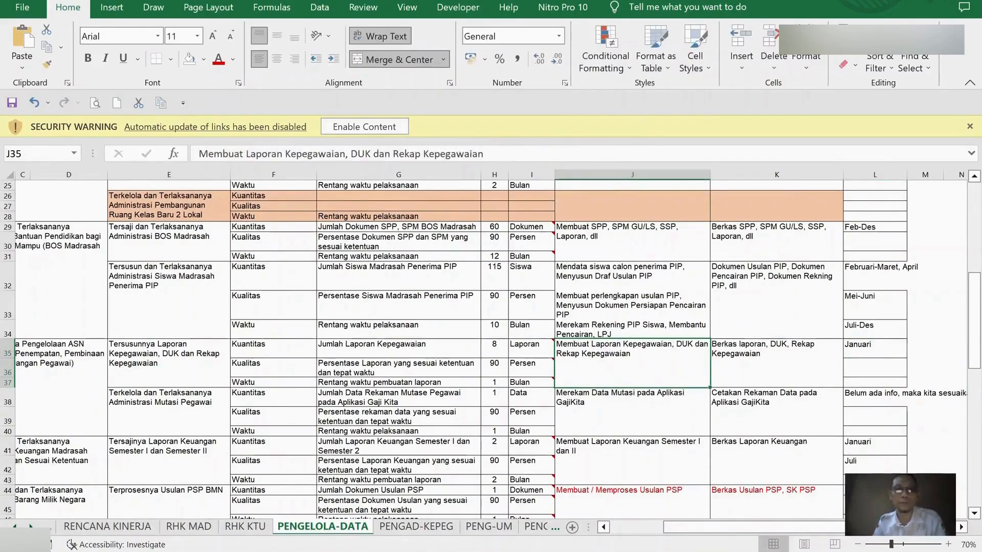
key("alt+Tab")
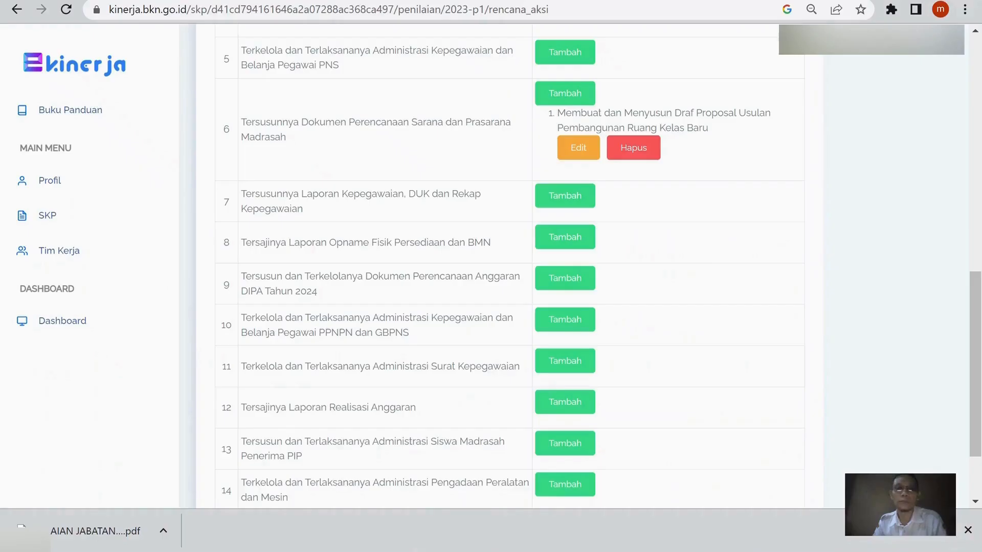
Check J35 in Excel once more, then add "Membuat Laporan Kepegawaian, DUK dan Rekap Kepegawaian" as e-Kinerja's action plan for work result 7
left_click(528, 514)
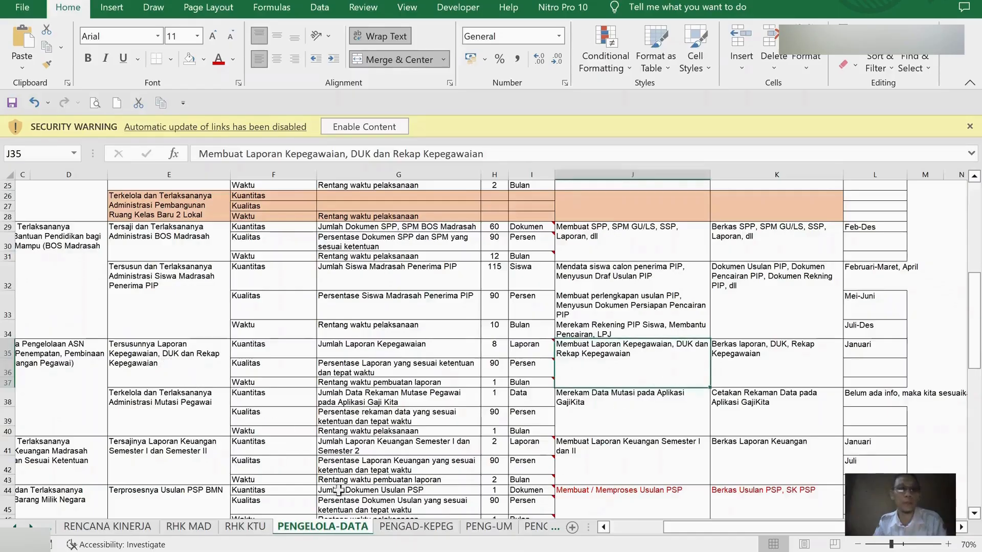
key("alt+Tab")
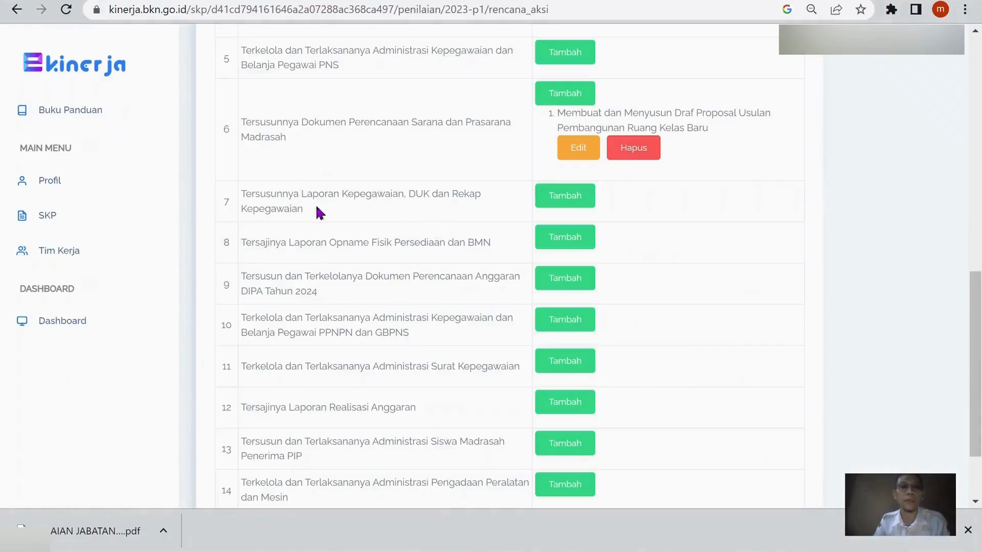
left_click(540, 204)
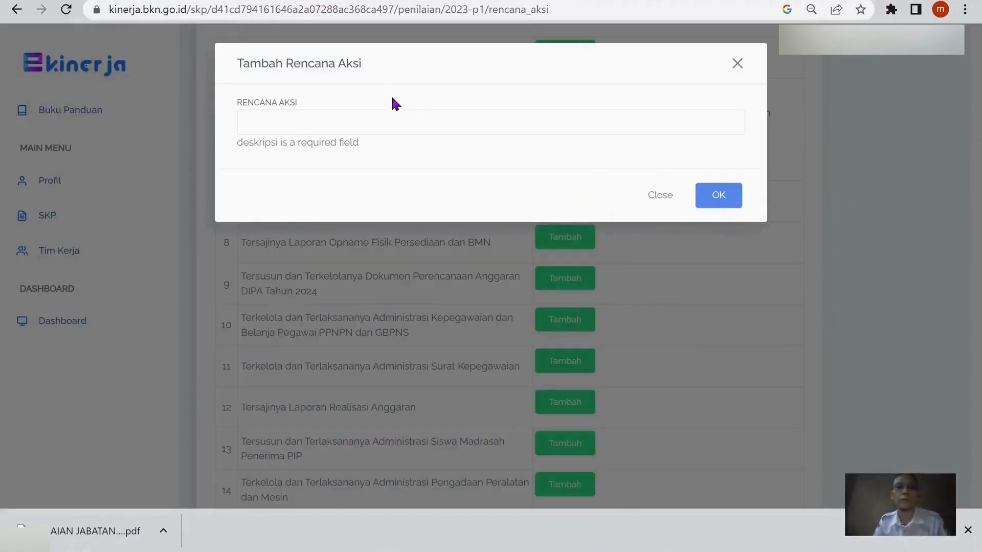
left_click(388, 113)
key("ctrl+v")
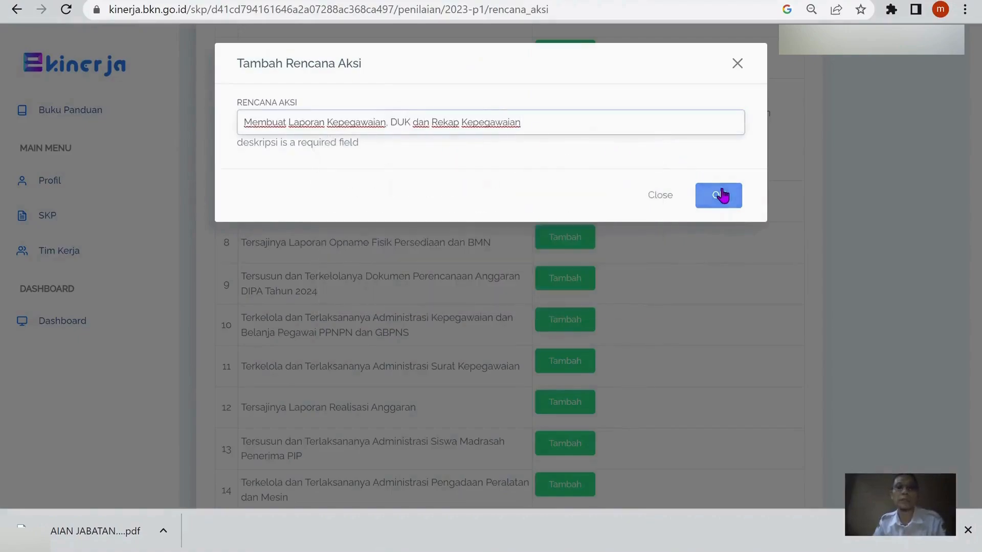
left_click(717, 195)
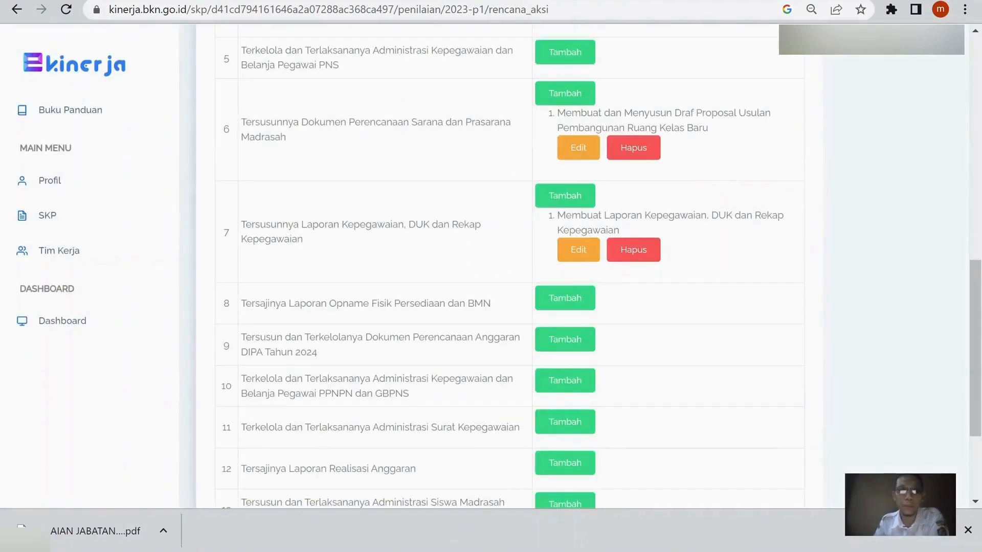
Copy the January action plan "Membuat Laporan Keuangan Semester I dan II" from J41 in Excel and return to e-Kinerja
mouse_move(466, 551)
left_click(517, 519)
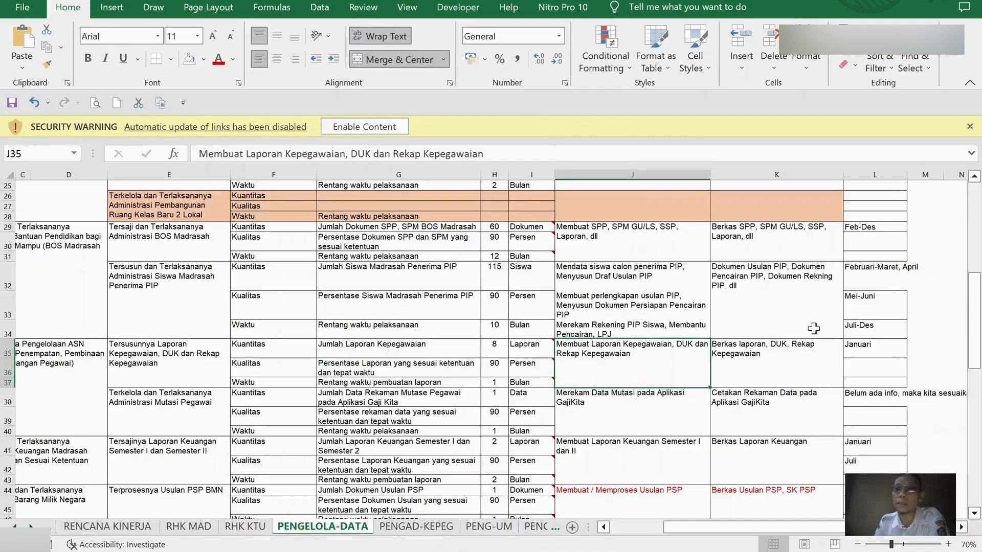
scroll(812, 331, "down", 1)
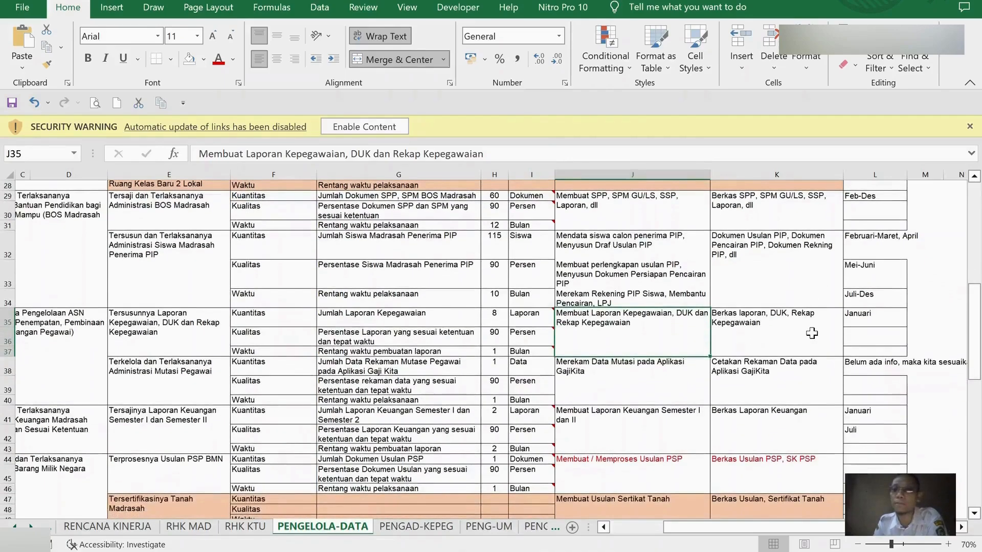
left_click(645, 419)
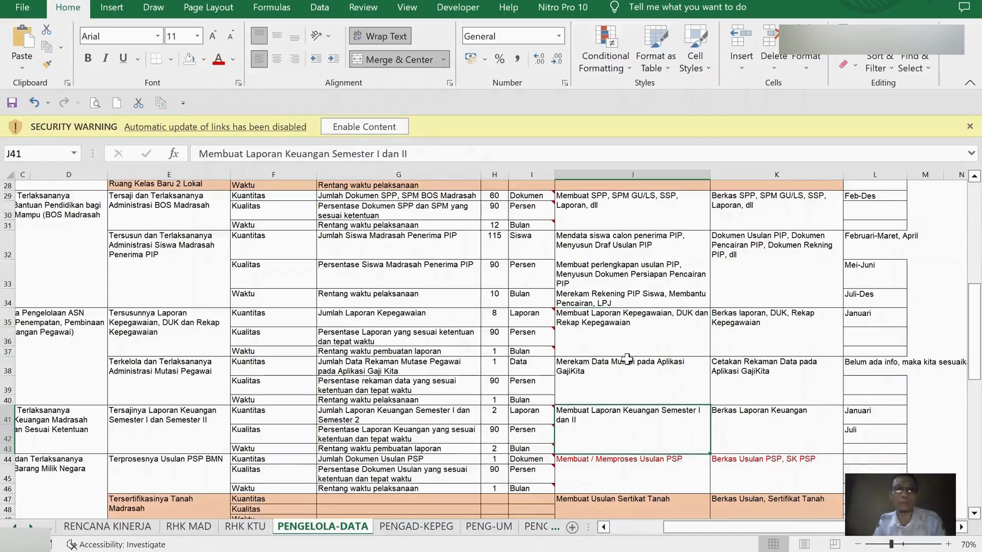
left_click_drag(197, 153, 504, 158)
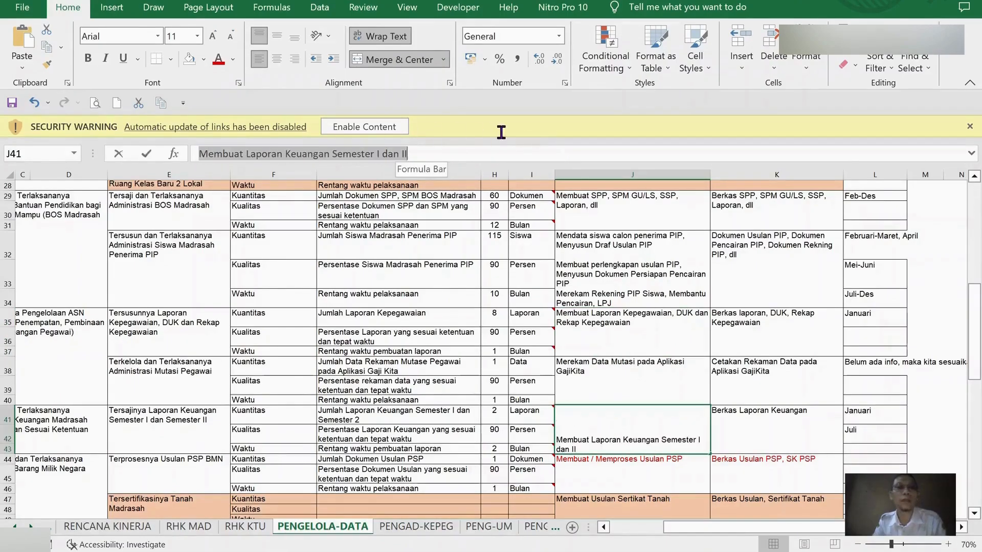
key("Escape")
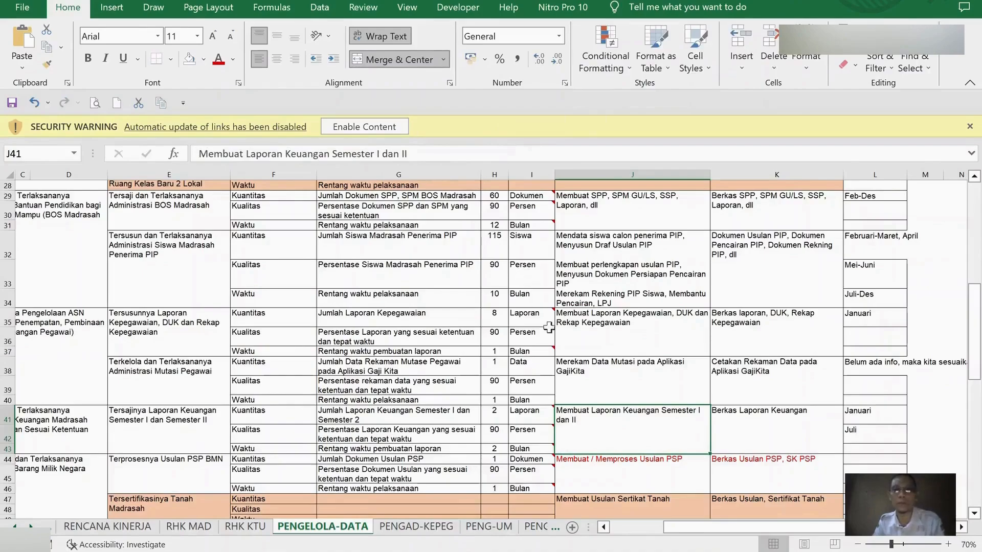
key("alt+Tab")
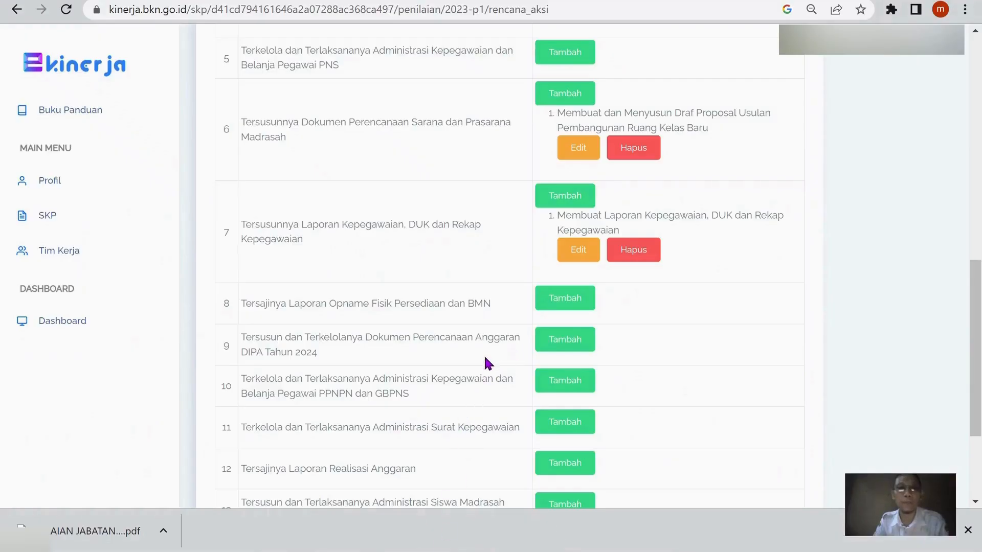
Find work result 3, "Tersajinya Laporan Keuangan Semester I dan Semester II", and add "Membuat Laporan Keuangan Semester I dan II" as its action plan
scroll(489, 363, "down", 1)
scroll(486, 364, "down", 1)
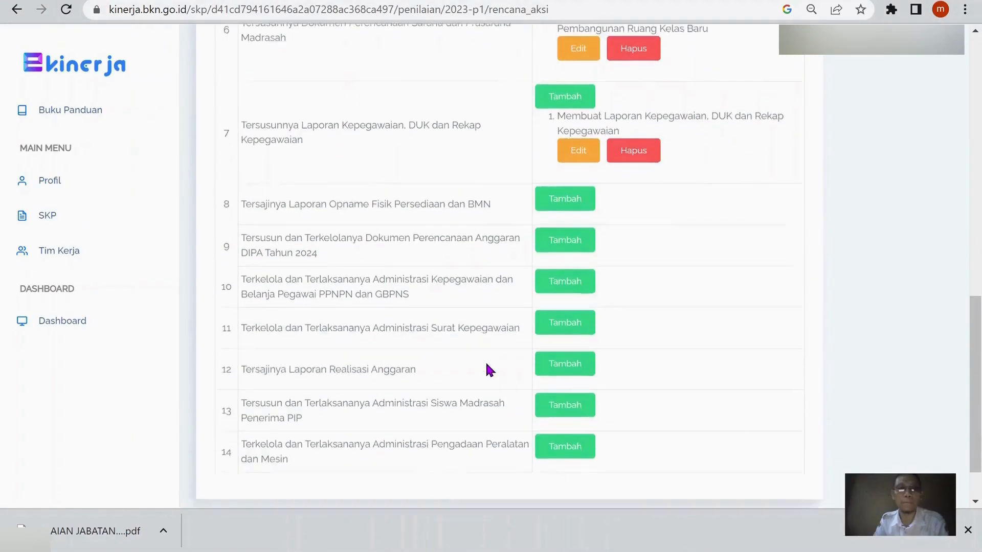
scroll(491, 360, "up", 3)
scroll(492, 364, "up", 1)
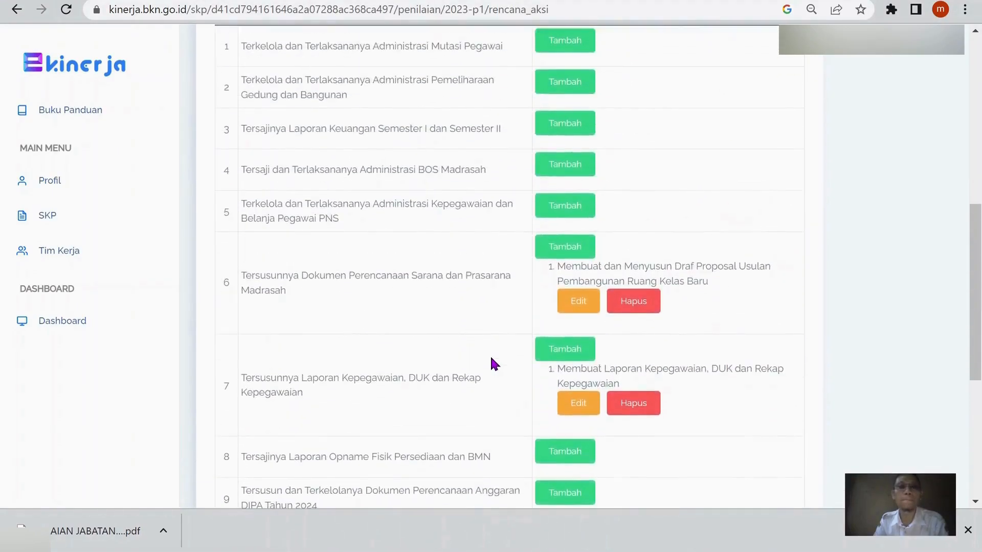
left_click(565, 123)
left_click(509, 123)
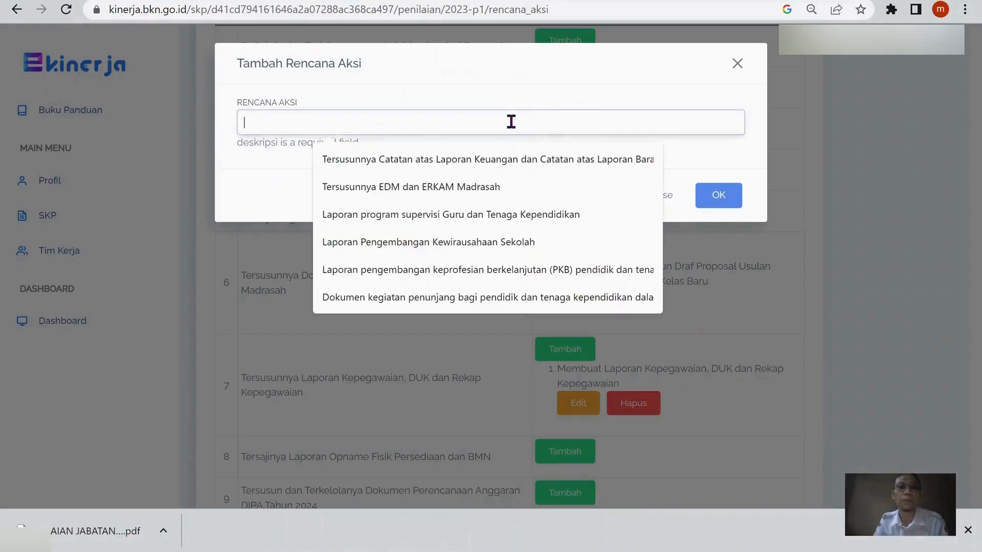
type("Membuat Laporan Keuangan Semester I dan II")
left_click(721, 197)
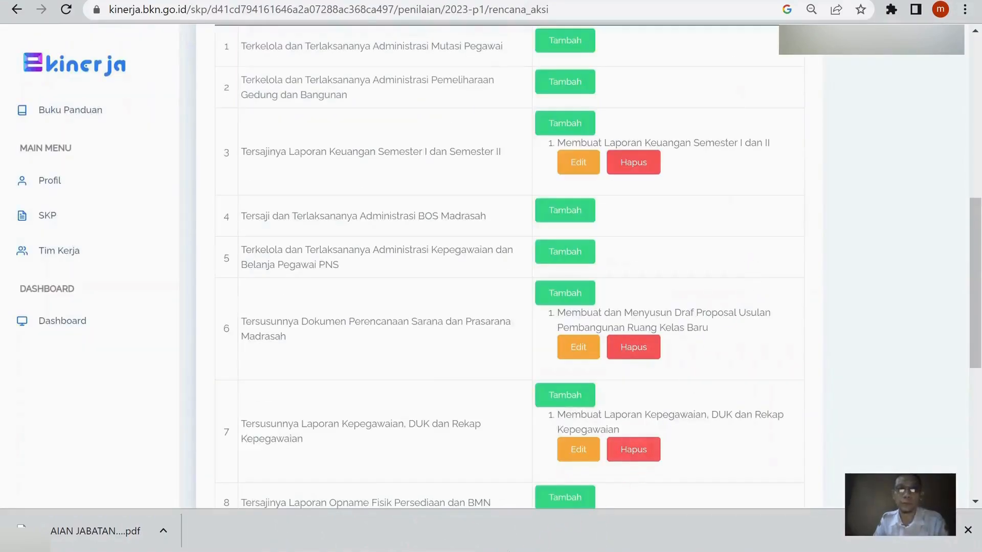
In Excel, copy the January action plan "Menyusun Laporan Opname Fisik Persediaan dan BMN, Merekam Opname Fisik pada Aplikasi SAKTI" from J50
left_click(549, 504)
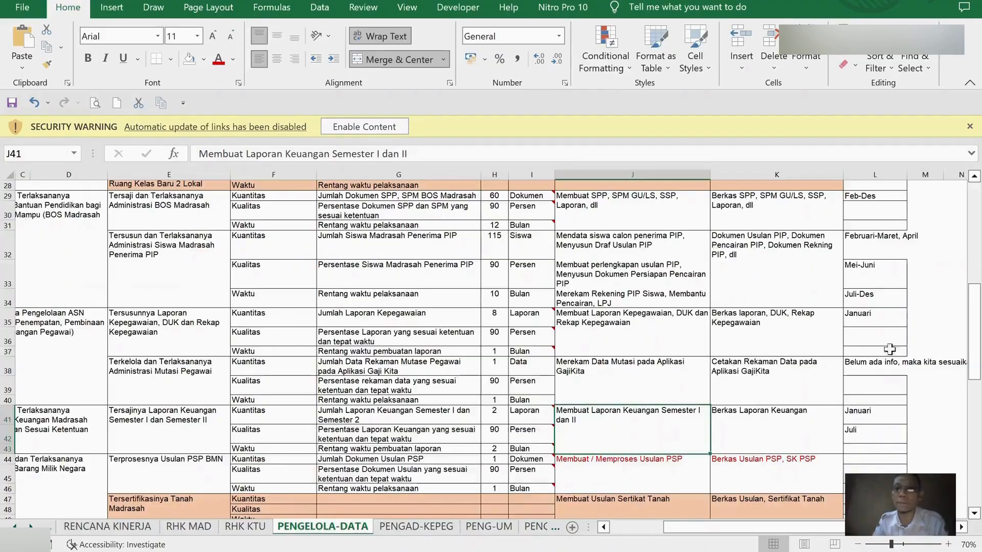
scroll(896, 352, "down", 4)
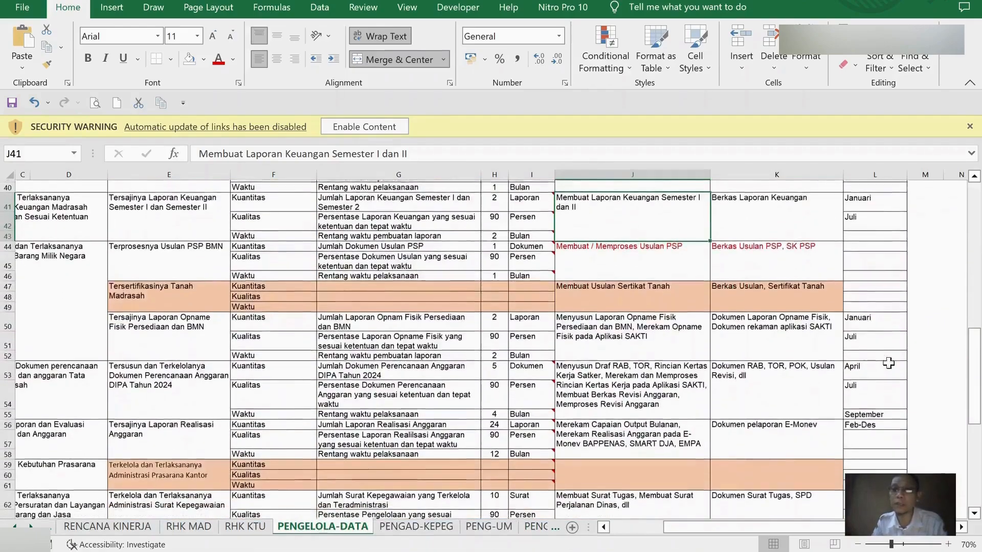
left_click(608, 314)
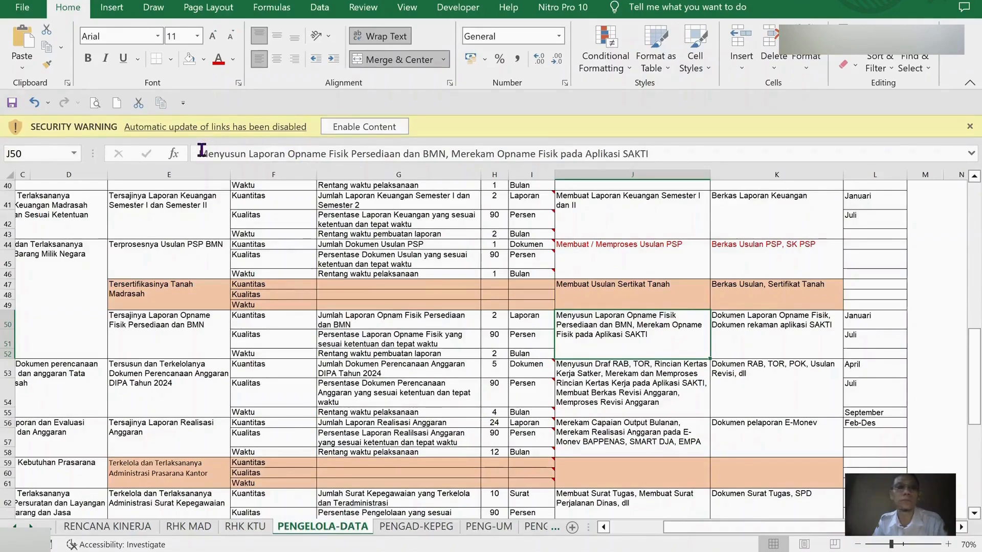
left_click_drag(202, 150, 676, 155)
key("ctrl+c")
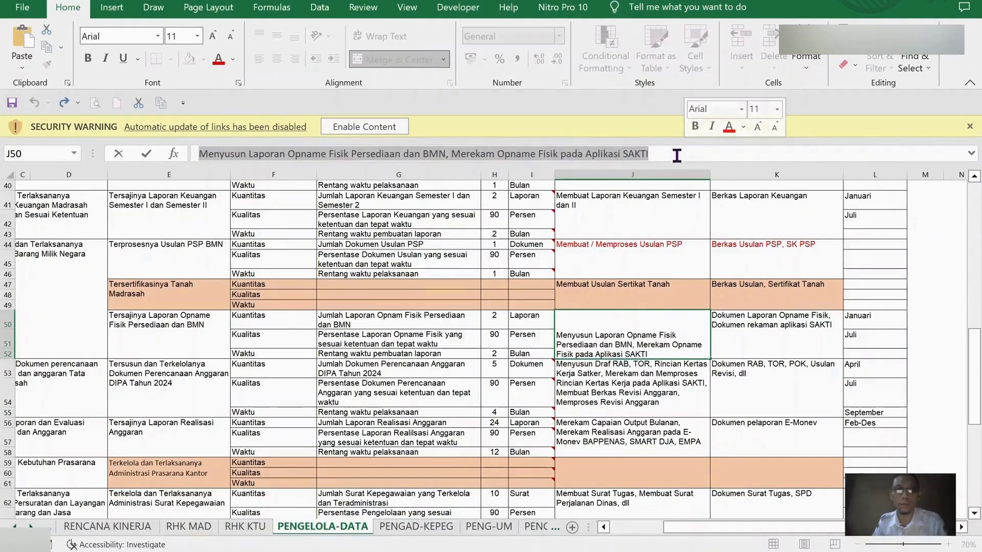
key("Escape")
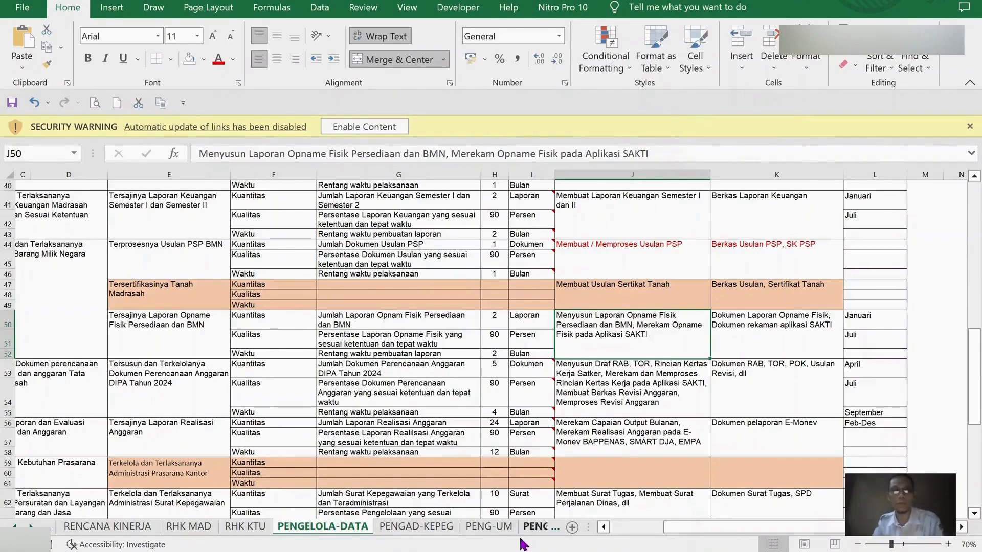
Switch to e-Kinerja and enter "Membuat Laporan Kepegawaian, DUK dan Rekap Kepegawaian" as the action plan for work result 7
key("Page_Up")
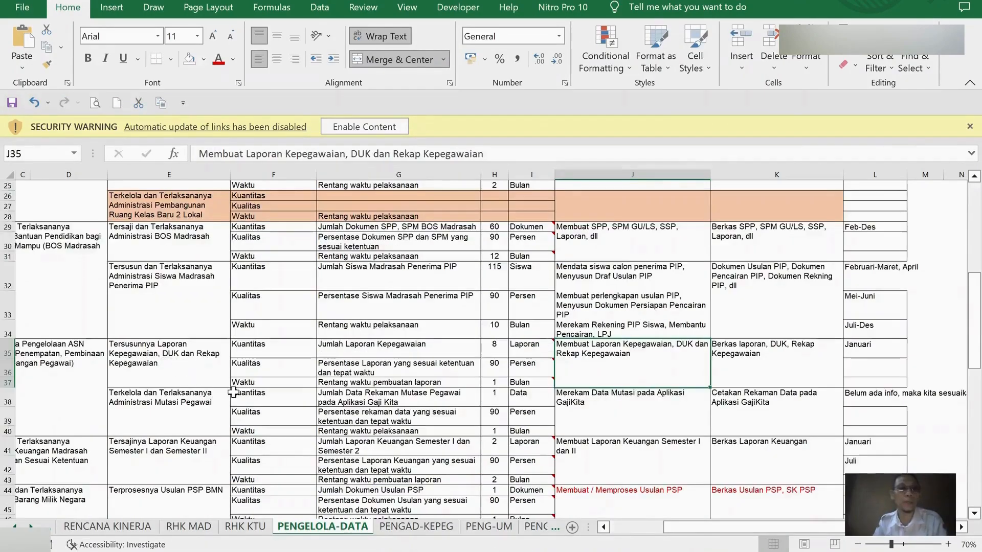
key("alt+Tab")
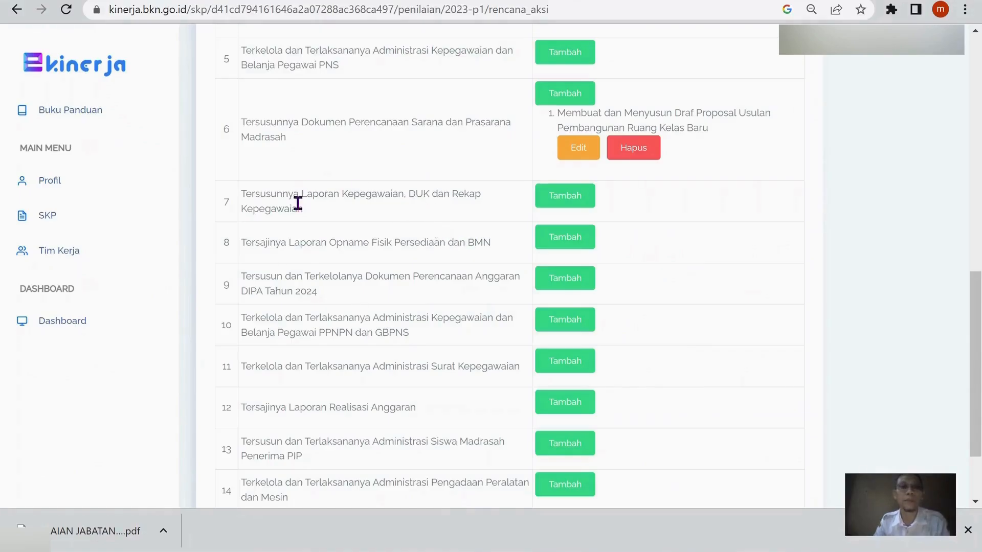
left_click(564, 199)
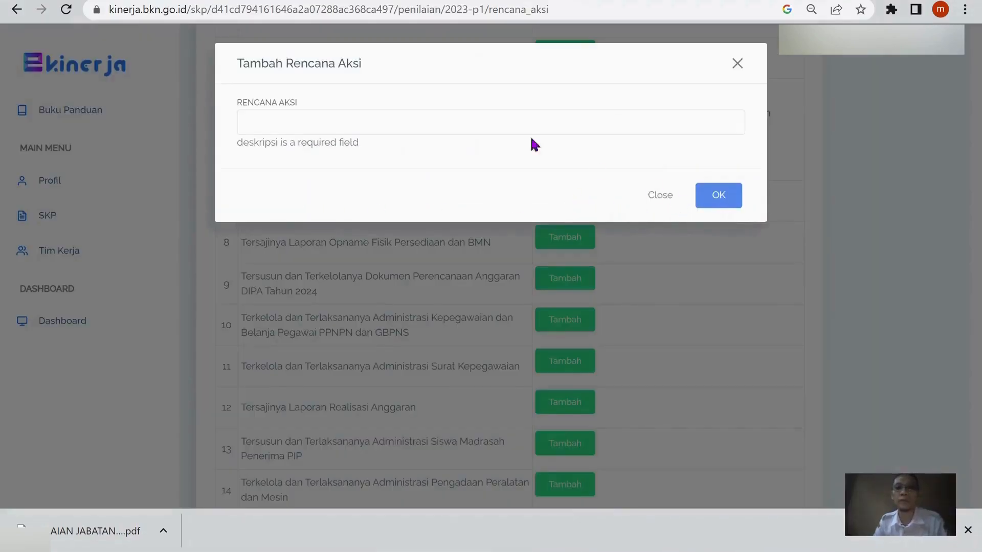
left_click(386, 117)
type("Membuat Laporan Kepegawaian, DUK dan Rekap Kepegawaian")
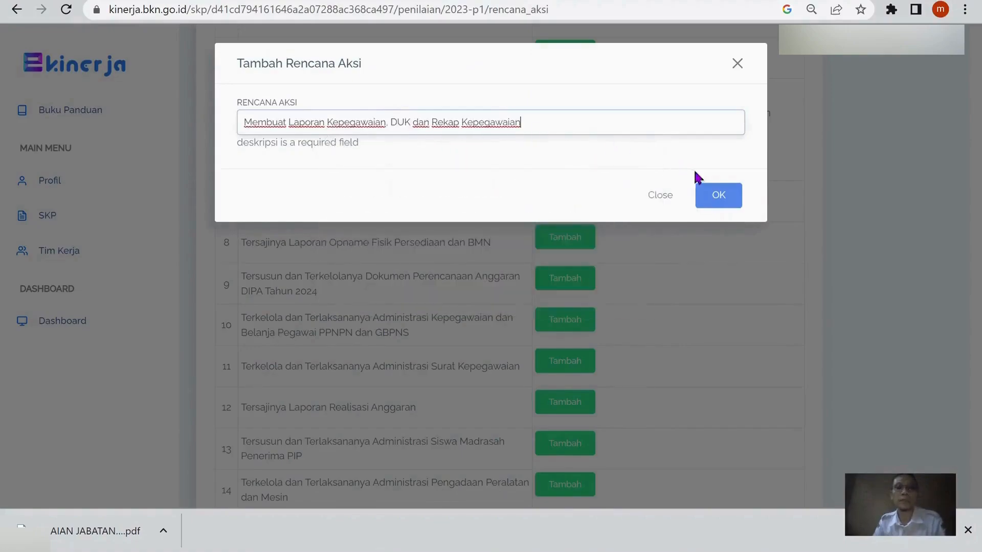
left_click(725, 188)
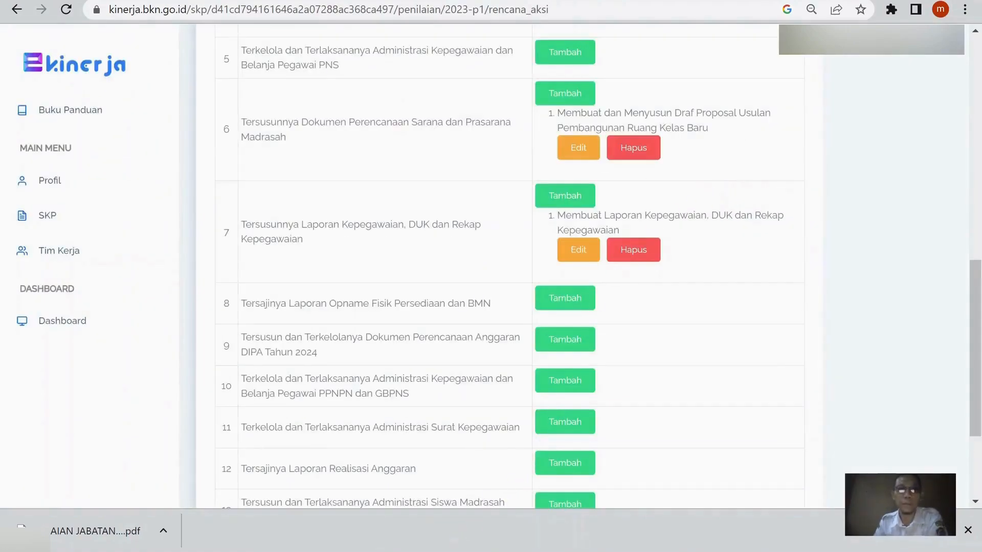
Return to the PENGELOLA-DATA sheet in Excel and select the January financial report action plan in J41
left_click(522, 529)
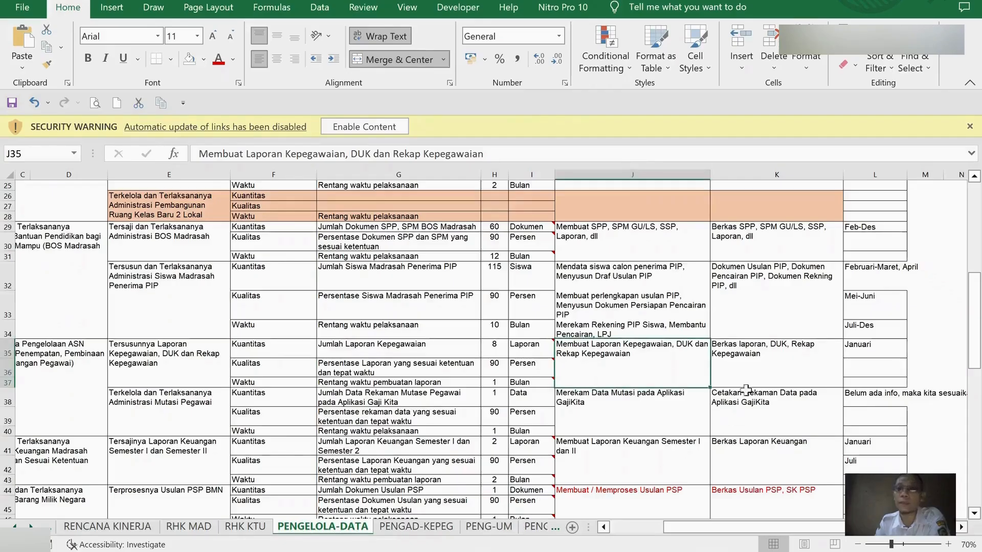
scroll(812, 329, "down", 1)
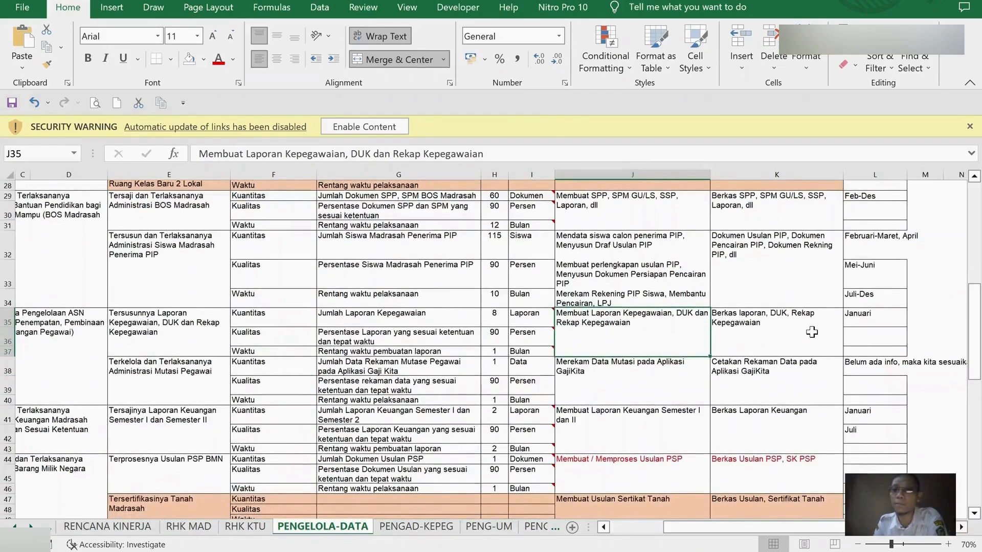
left_click(643, 419)
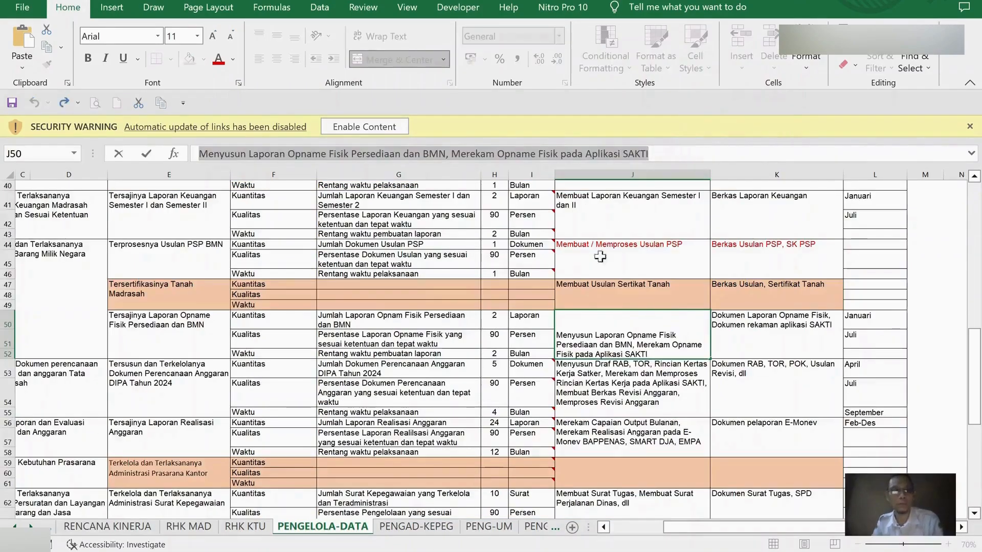
Back in e-Kinerja, add the text copied from J50 as an action plan for work result 8, "Tersajinya Laporan Opname Fisik Persediaan dan BMN"
key("Escape")
key("alt+Tab")
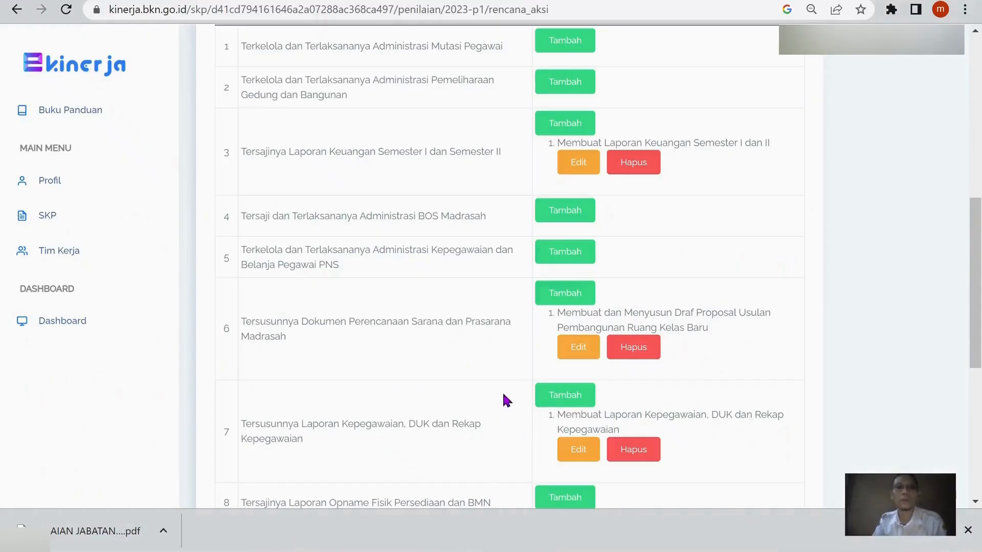
scroll(491, 324, "down", 5)
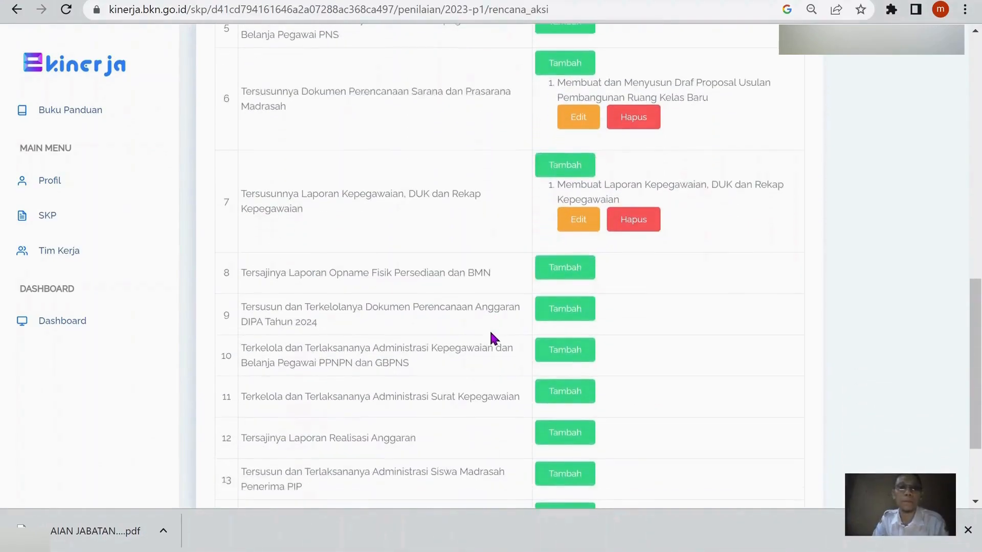
left_click(557, 269)
left_click(535, 122)
key("ctrl+v")
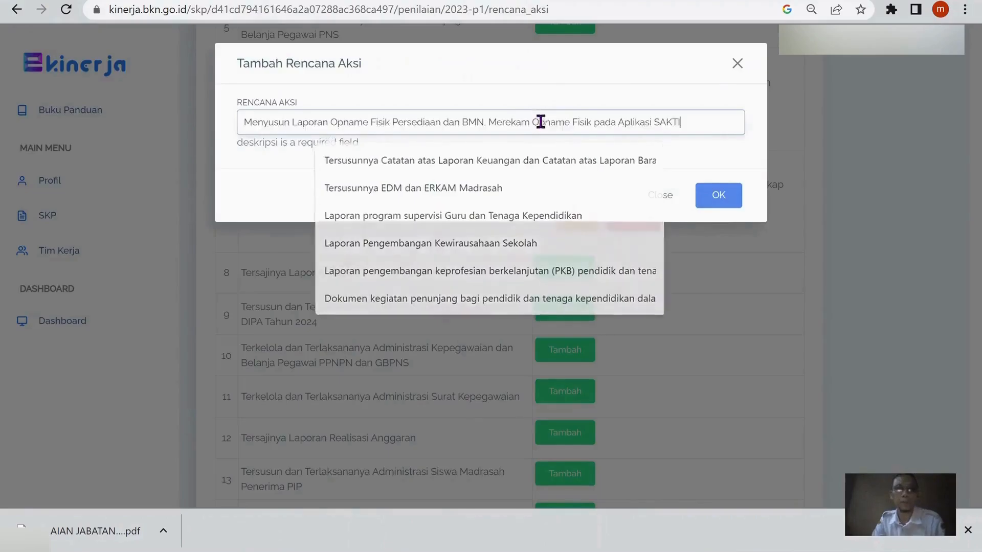
left_click(721, 190)
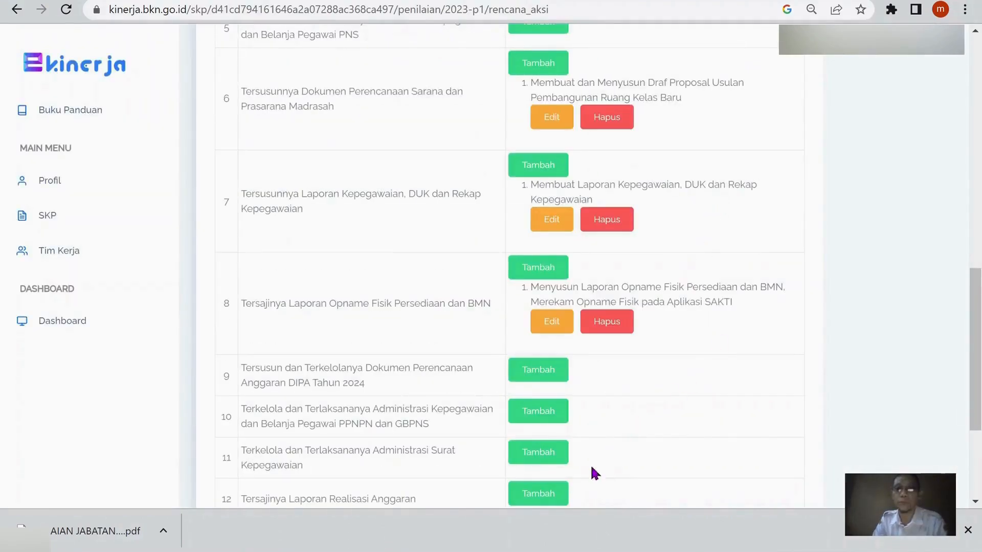
In Excel, copy the Jan-Des action plan "Membuat Surat Tugas, Membuat Surat Perjalanan Dinas, dll" from J62 and leave the cell's edit mode
left_click(510, 523)
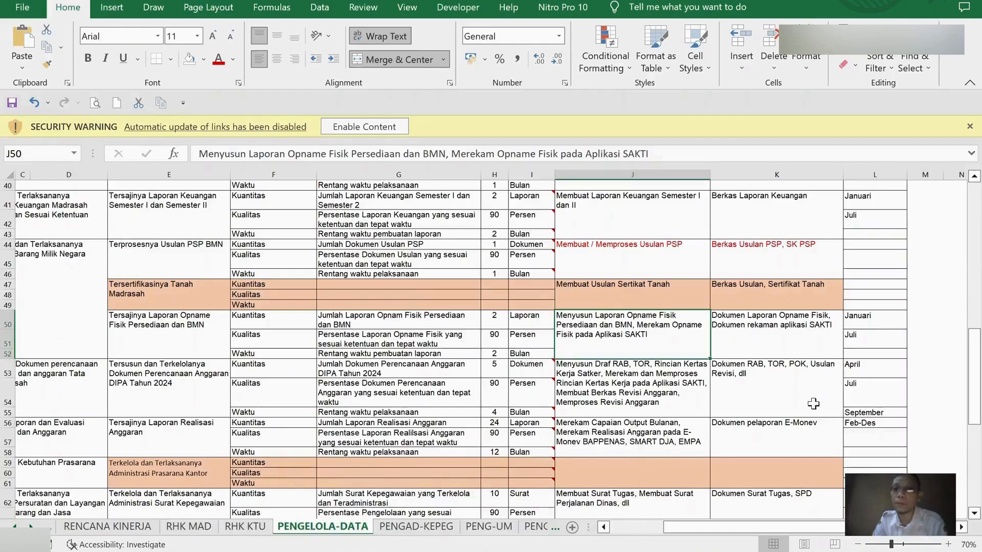
scroll(813, 404, "down", 3)
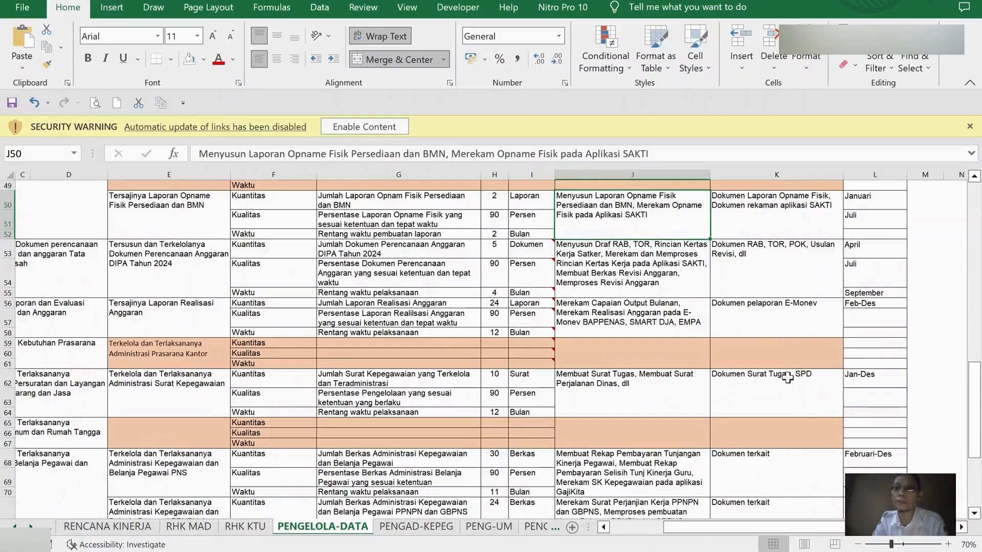
left_click(787, 377)
left_click(614, 378)
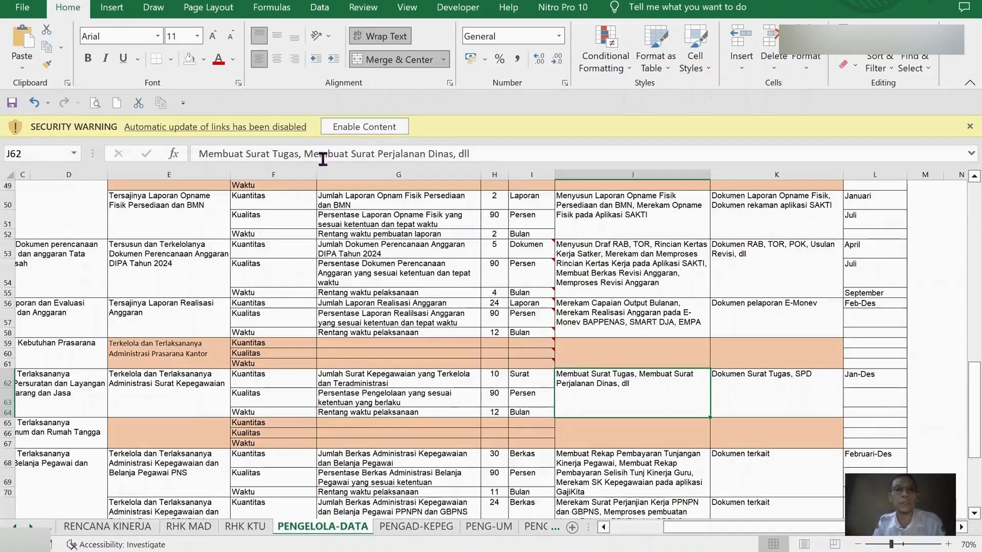
left_click_drag(199, 154, 482, 166)
key("ctrl+c")
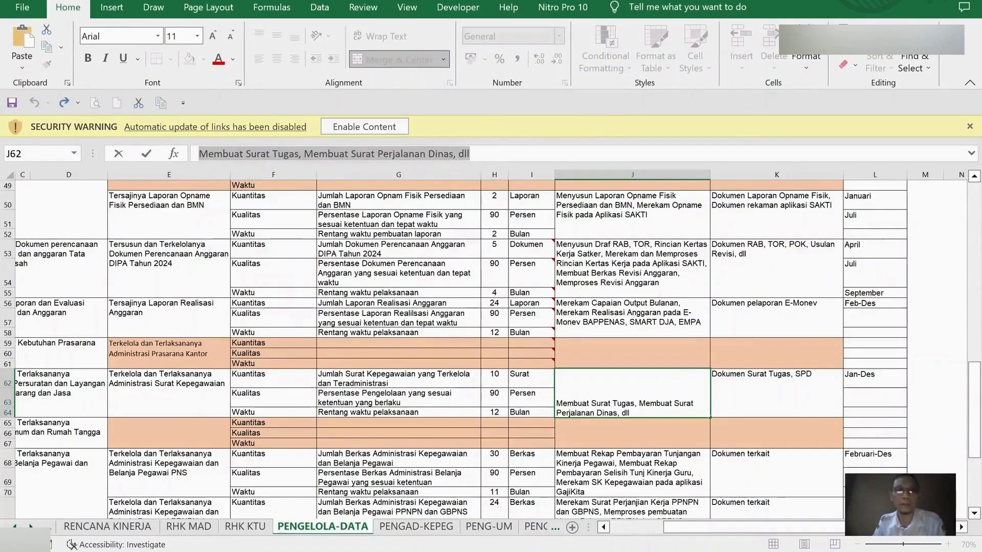
left_click(435, 549)
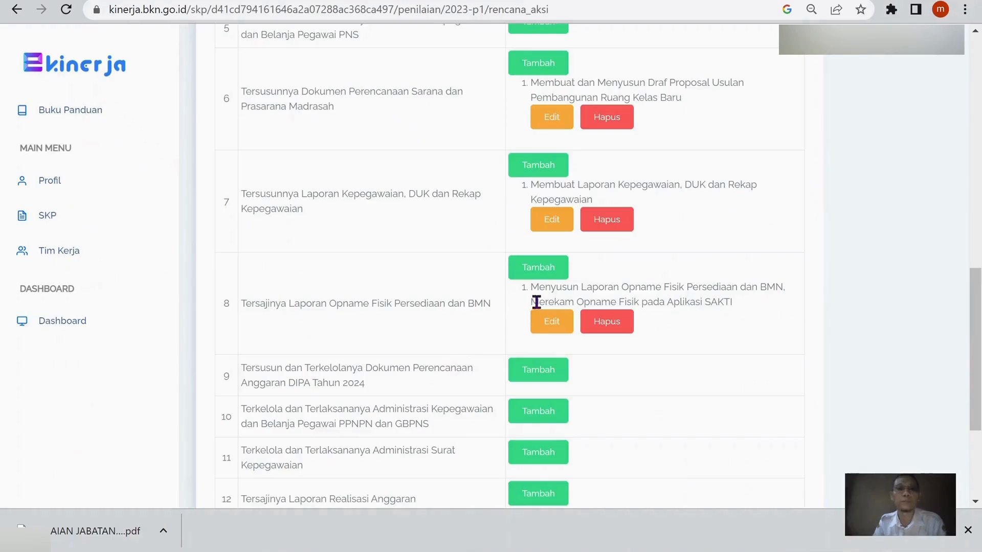
left_click(585, 504)
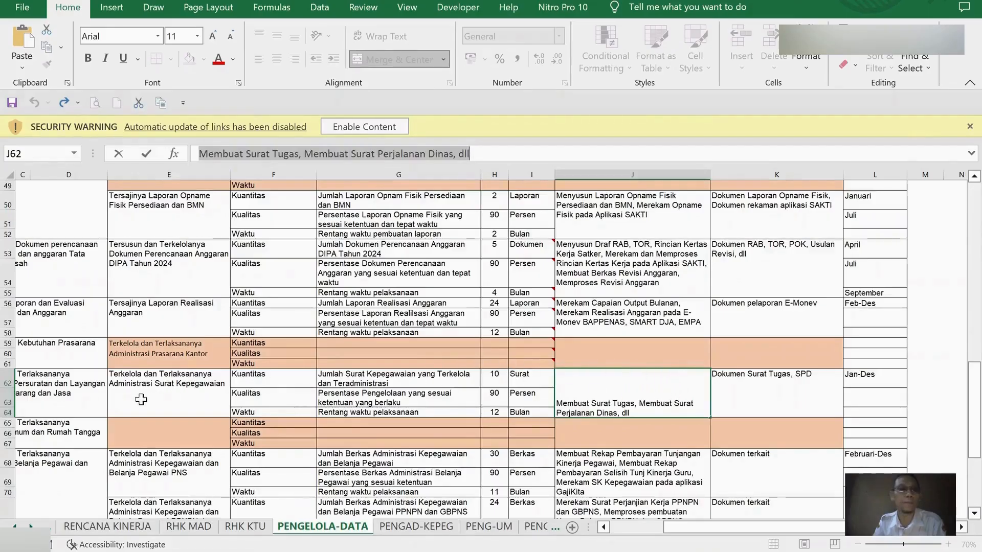
key("Escape")
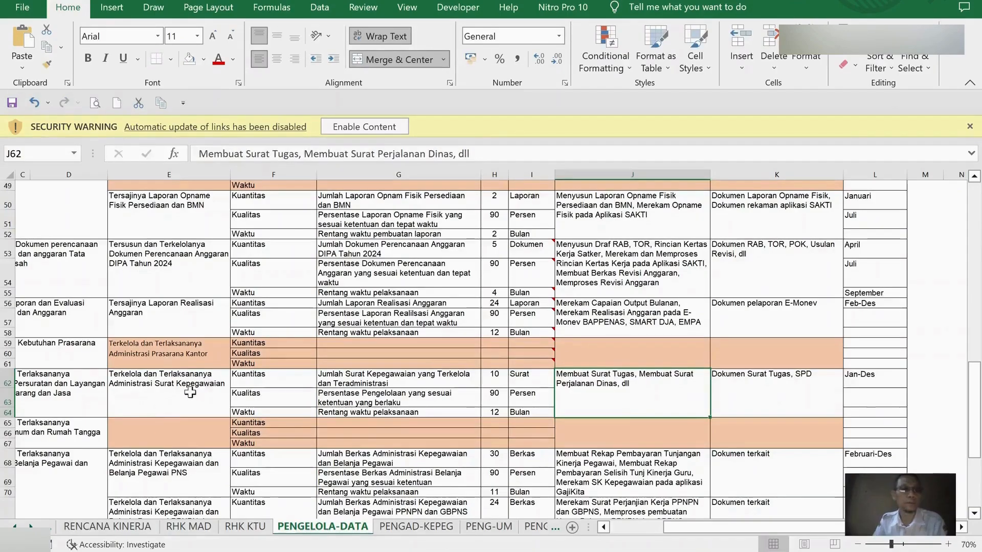
Switch to e-Kinerja and add the text copied from J62 as an action plan for work result 11, "Terkelola dan Terlaksananya Administrasi Surat Kepegawaian"
left_click(446, 550)
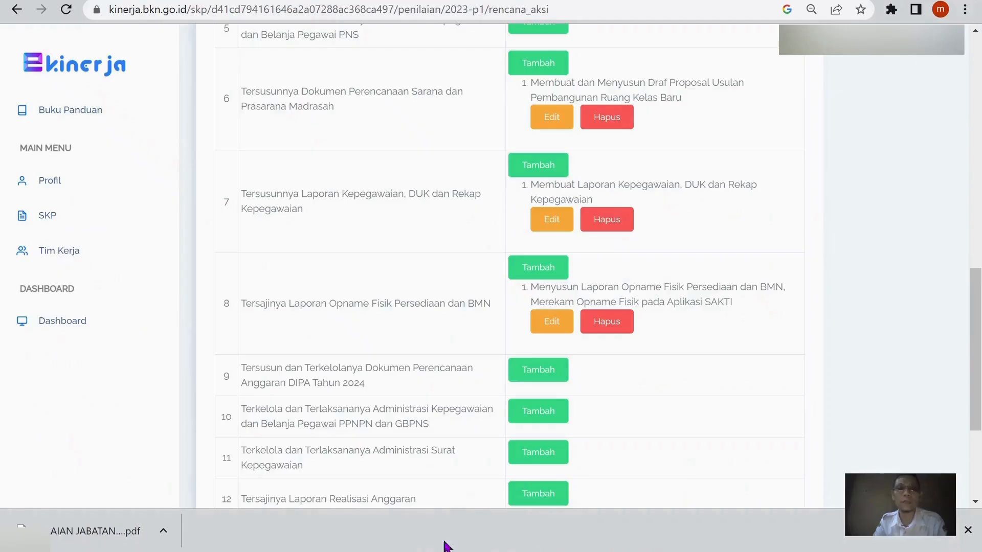
scroll(467, 369, "down", 2)
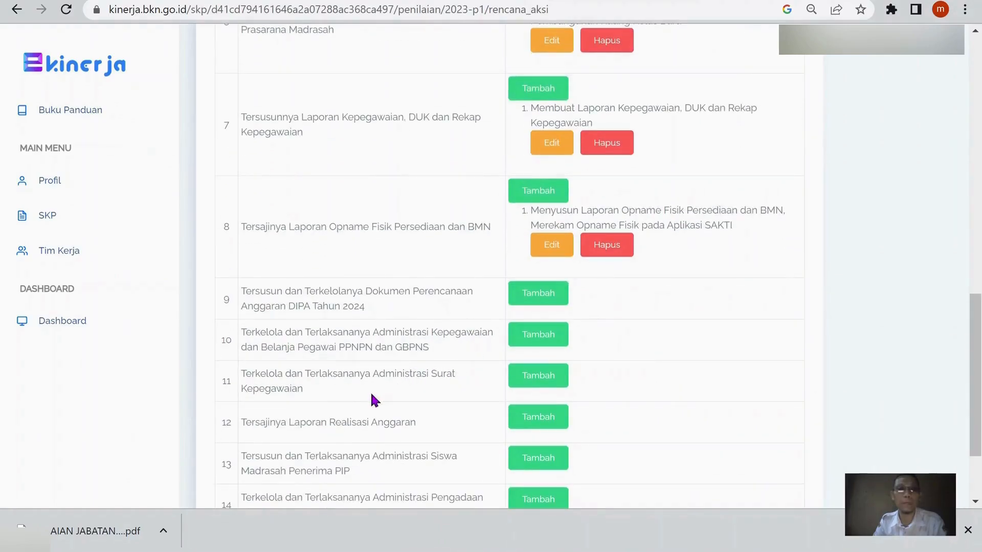
left_click(558, 376)
left_click(436, 127)
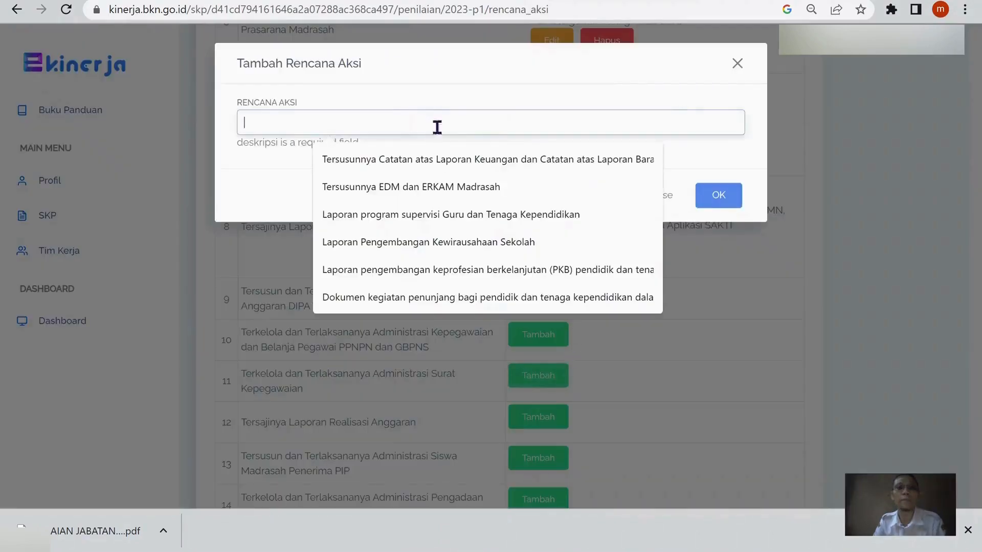
key("ctrl+v")
left_click(709, 196)
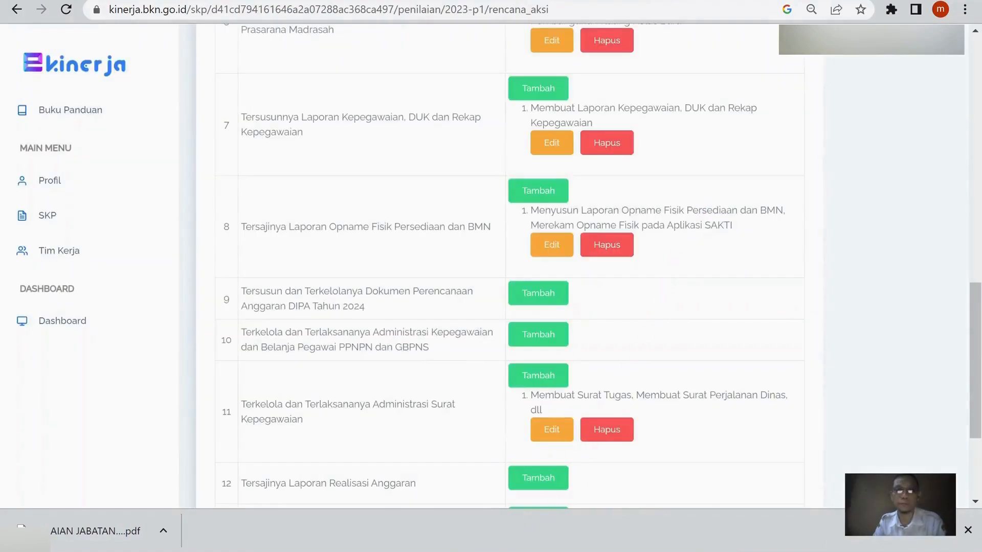
Check the remaining rows in Excel for January entries, and open the February action plans from the SKP's assessment list in e-Kinerja
left_click(510, 519)
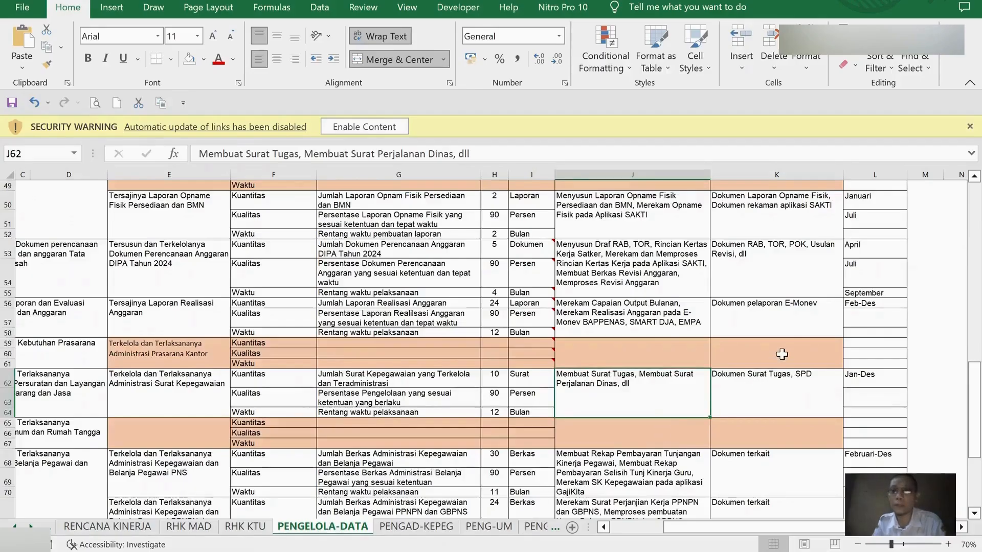
scroll(788, 340, "down", 2)
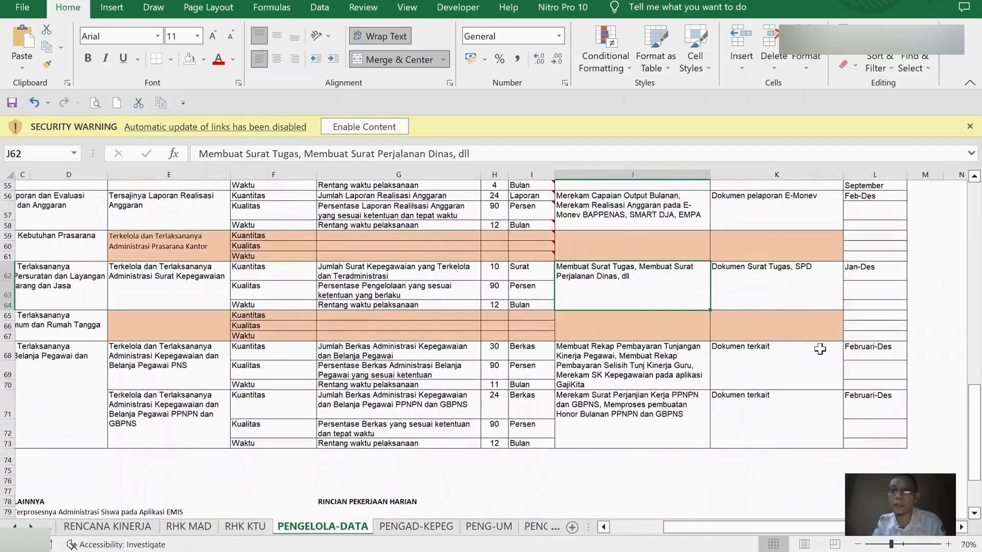
scroll(807, 365, "up", 7)
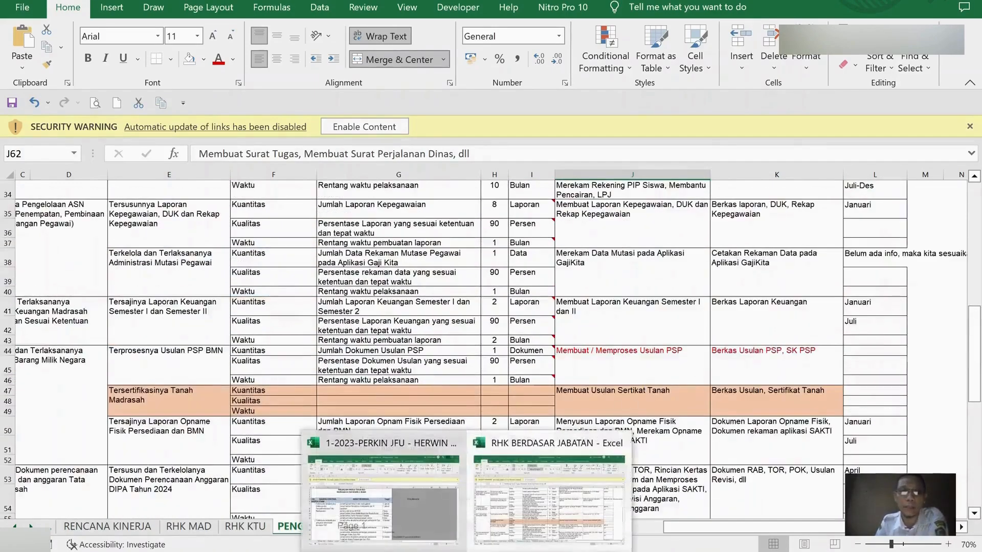
left_click(443, 551)
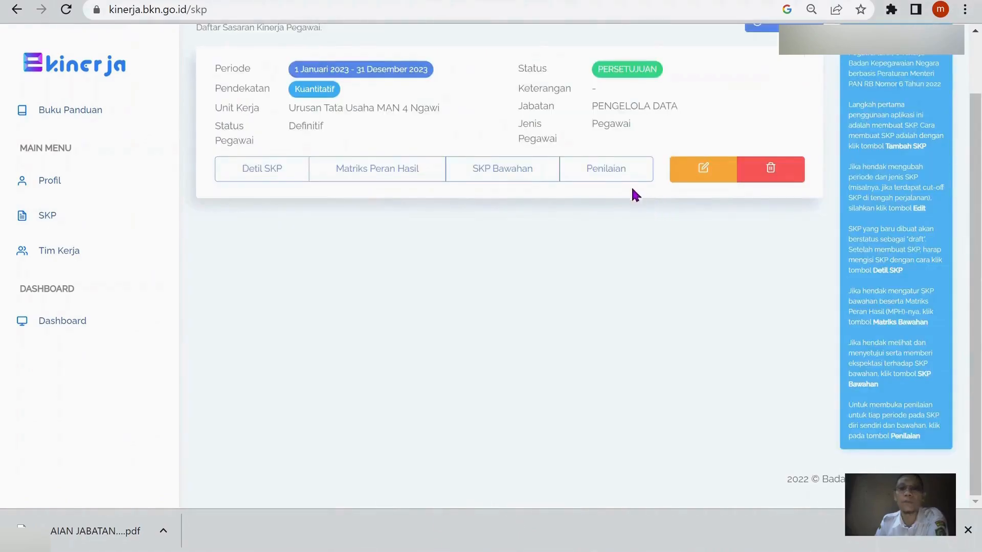
left_click(605, 173)
scroll(564, 240, "down", 3)
scroll(564, 254, "down", 6)
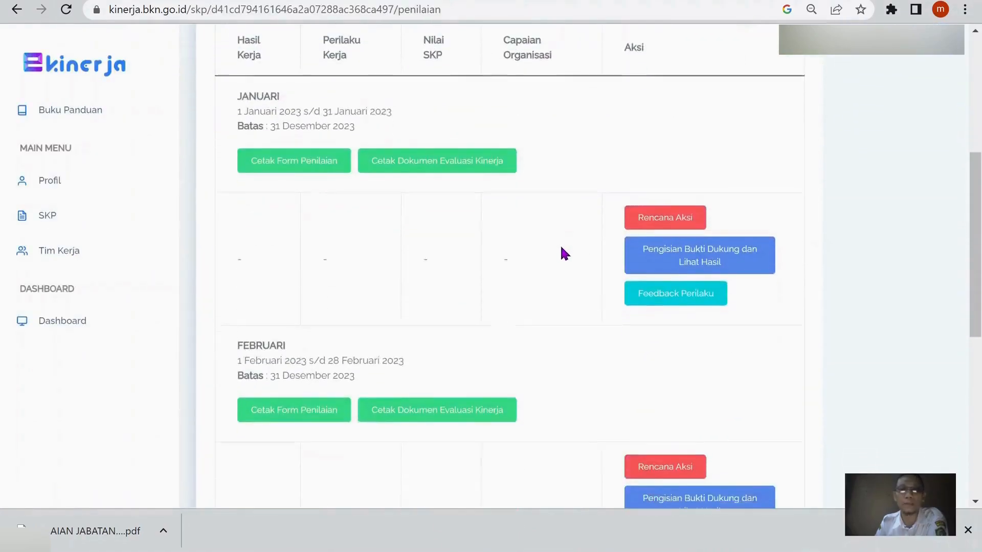
left_click(668, 286)
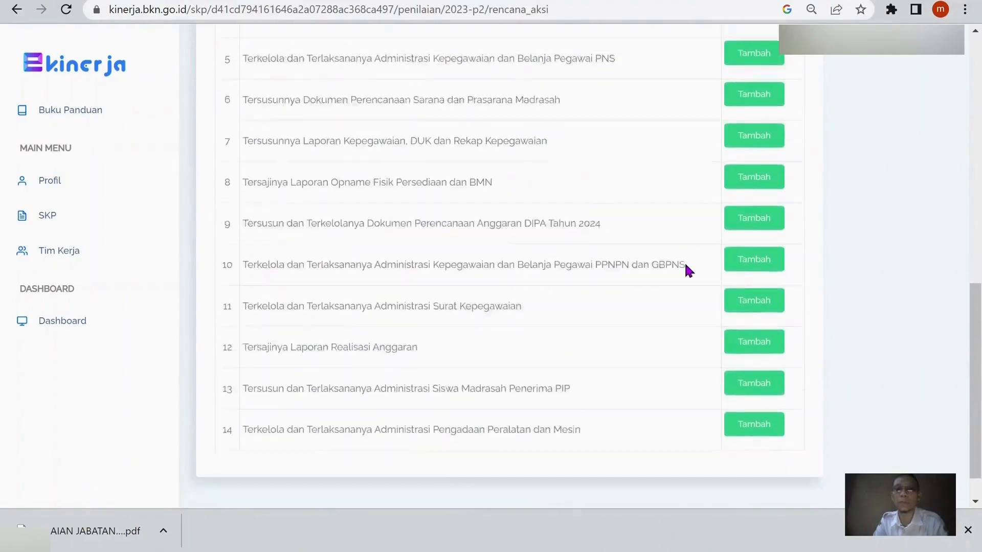
scroll(684, 262, "up", 6)
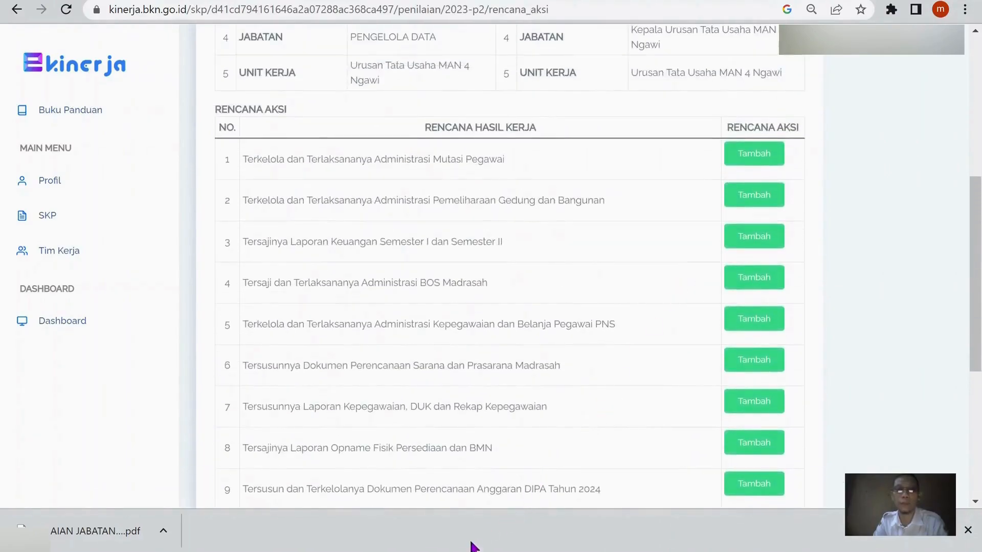
In Excel, copy the February action plan "Membuat SPP, SPM GU/LS, SSP Pemeliharaan Gedung dan Bangunan (BAST dll jika Pihak Ke-3)" from J23
left_click(563, 530)
scroll(798, 354, "up", 10)
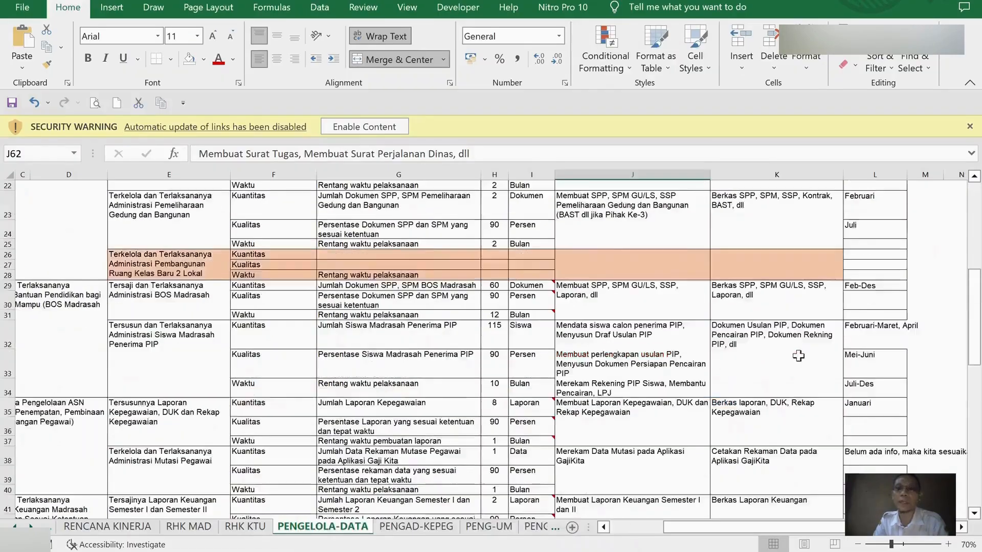
scroll(799, 354, "up", 2)
scroll(877, 337, "down", 2)
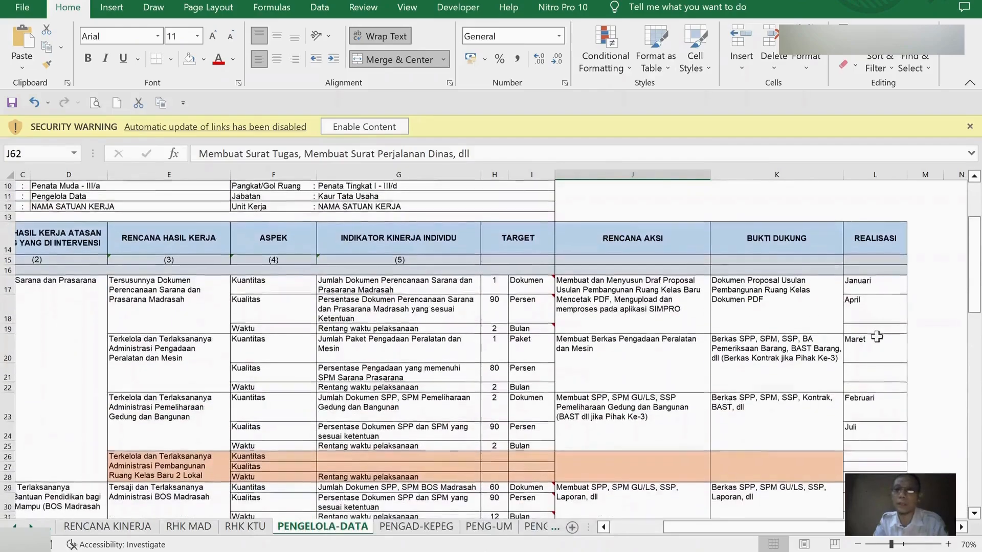
scroll(877, 337, "down", 2)
left_click(876, 325)
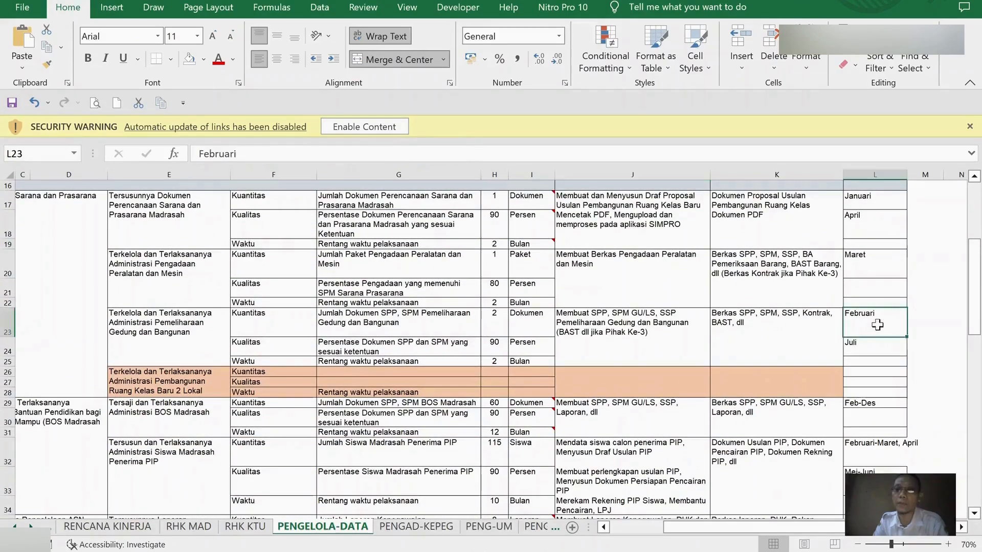
left_click(605, 312)
left_click_drag(198, 153, 625, 153)
key("ctrl+c")
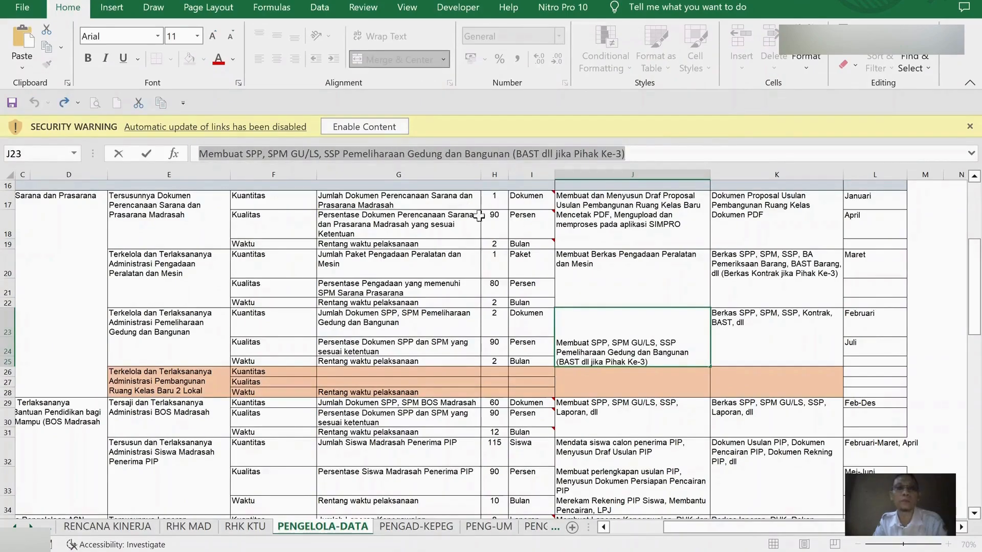
key("alt+Tab")
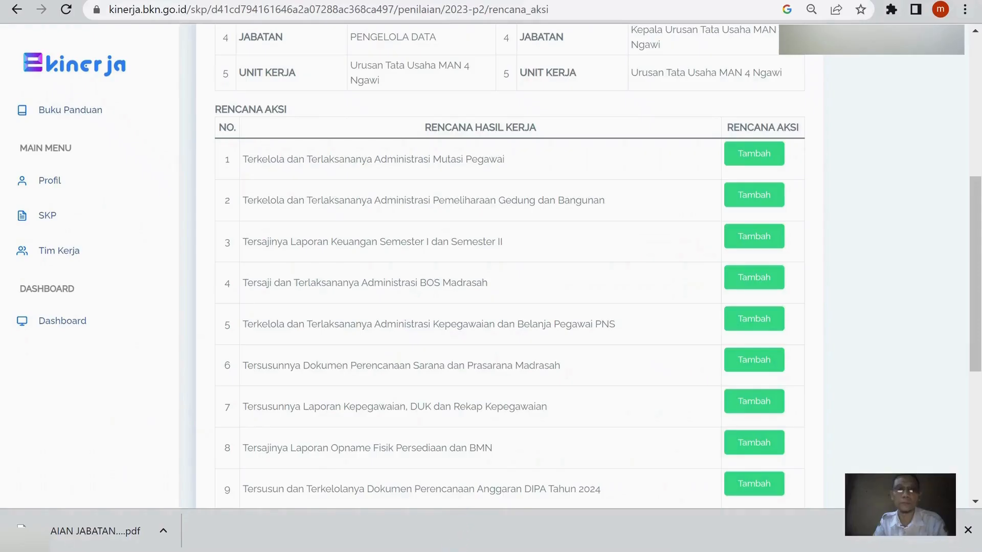
mouse_move(466, 551)
left_click(554, 532)
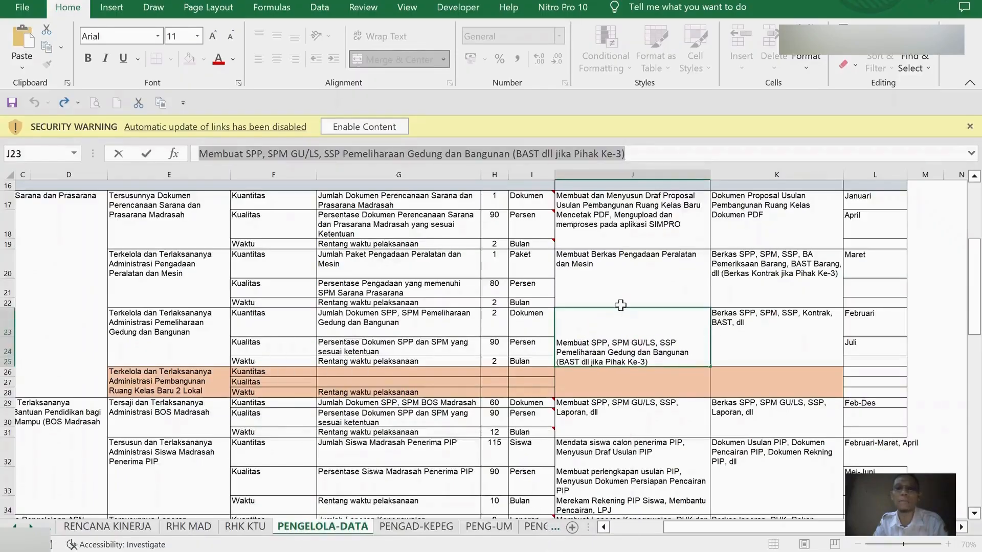
key("Escape")
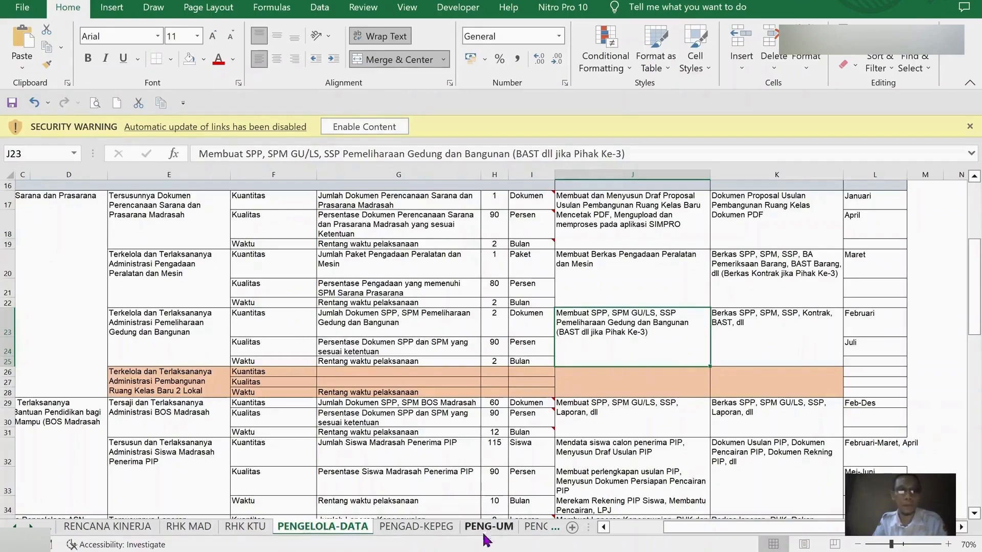
Switch to e-Kinerja and add the text copied from J23 as a February action plan for work result 2, building maintenance administration
left_click(455, 551)
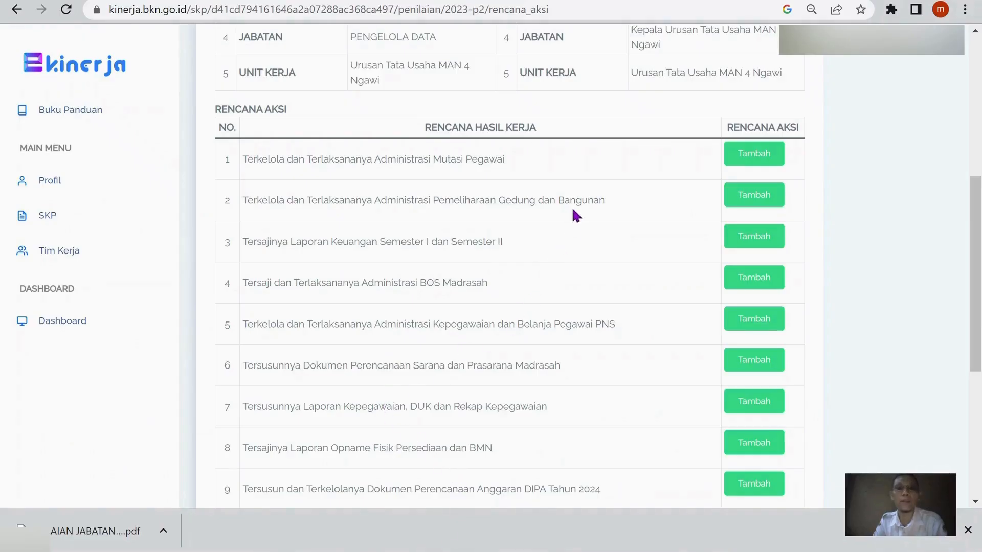
left_click(762, 197)
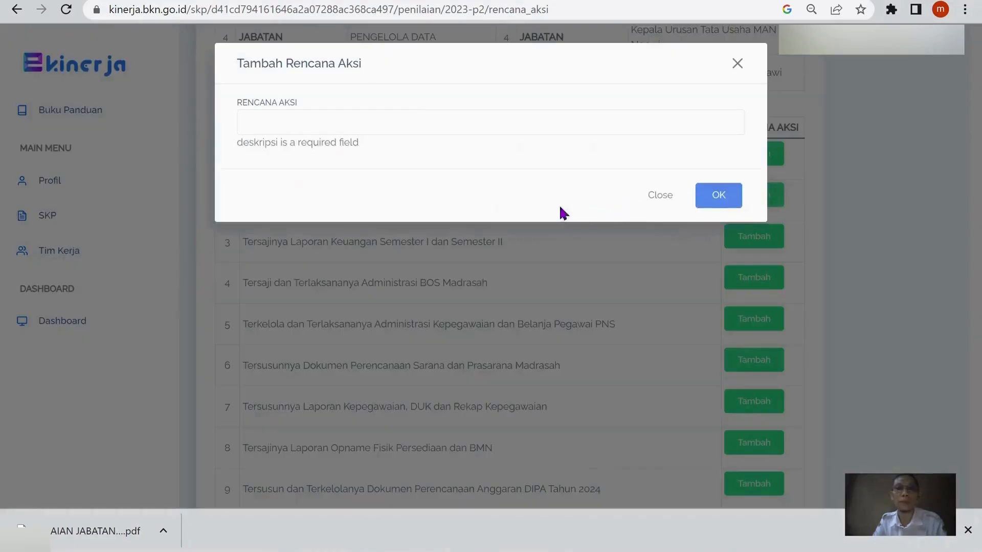
left_click(526, 121)
key("ctrl+v")
left_click(716, 180)
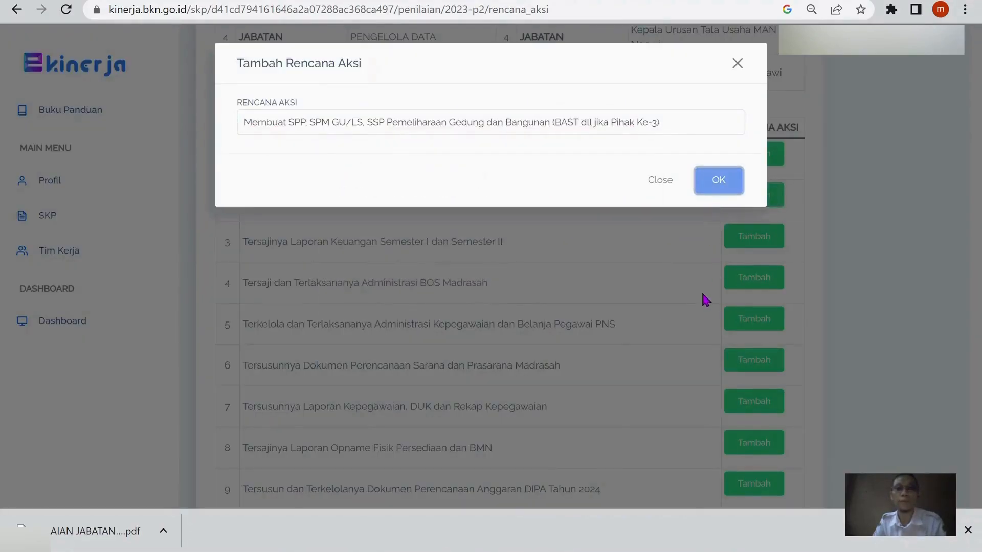
left_click(720, 181)
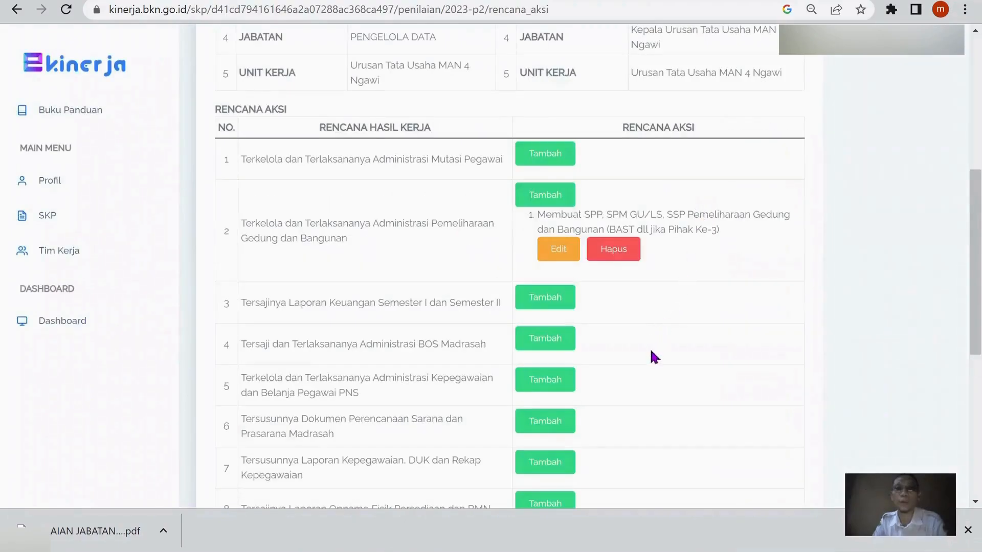
Back in Excel, shorten the BOS Madrasah action plan in J29 to "Membuat SPP, SPM GU/LS, SSP"
scroll(603, 435, "down", 2)
left_click(540, 496)
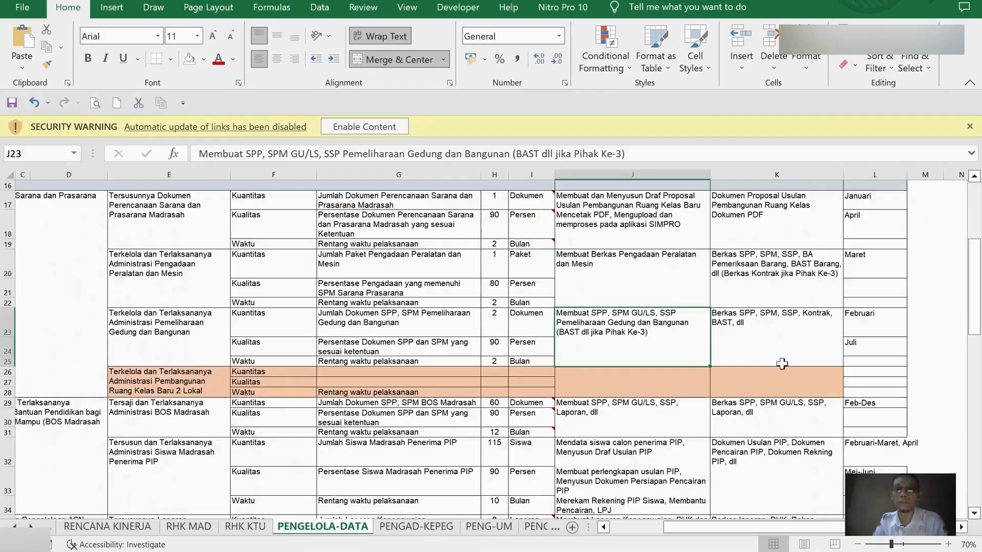
scroll(857, 323, "down", 1)
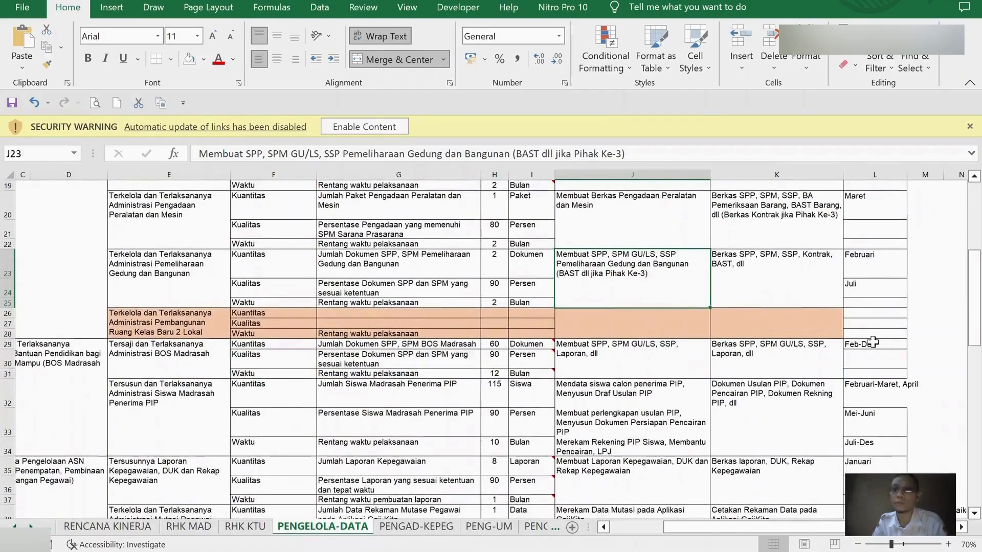
left_click(607, 356)
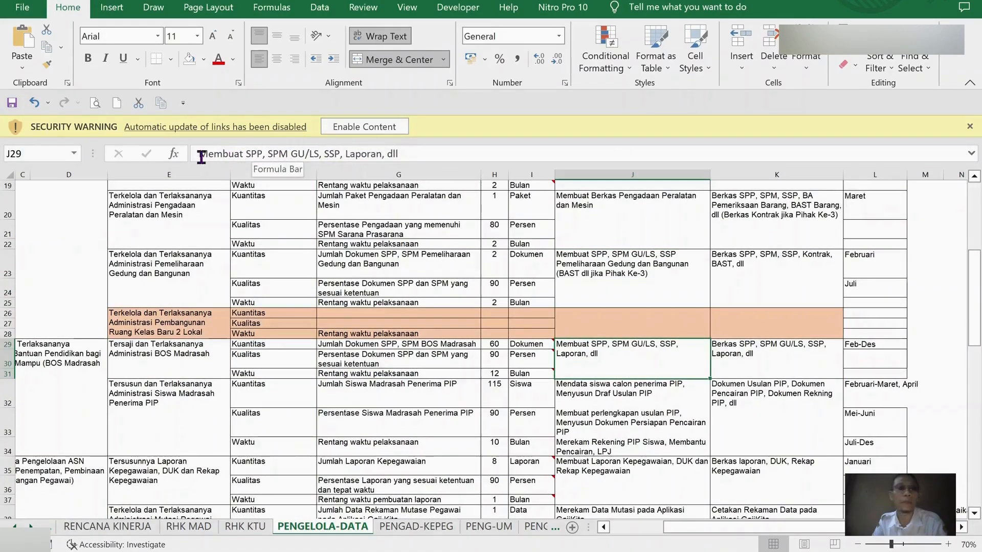
left_click_drag(200, 154, 285, 154)
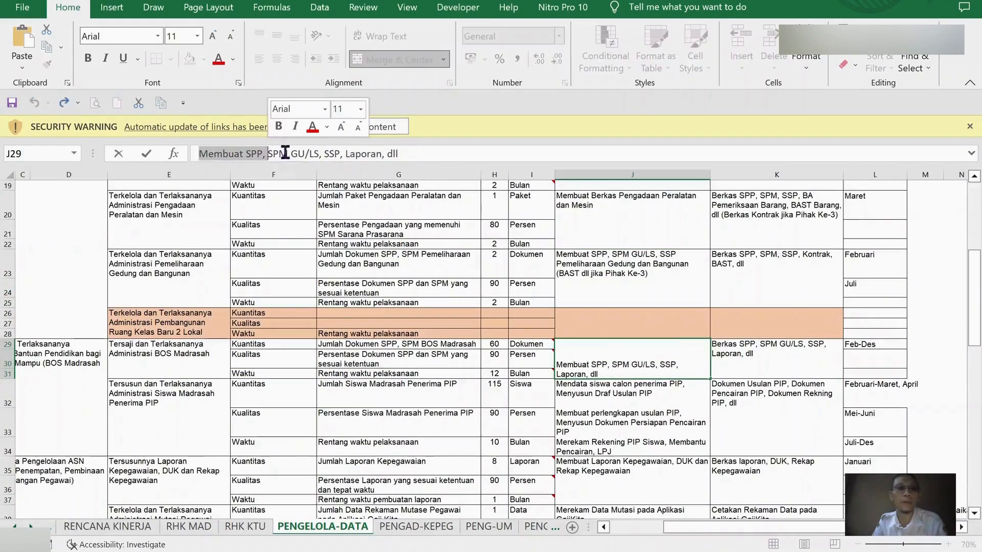
double_click(354, 154)
key("Delete")
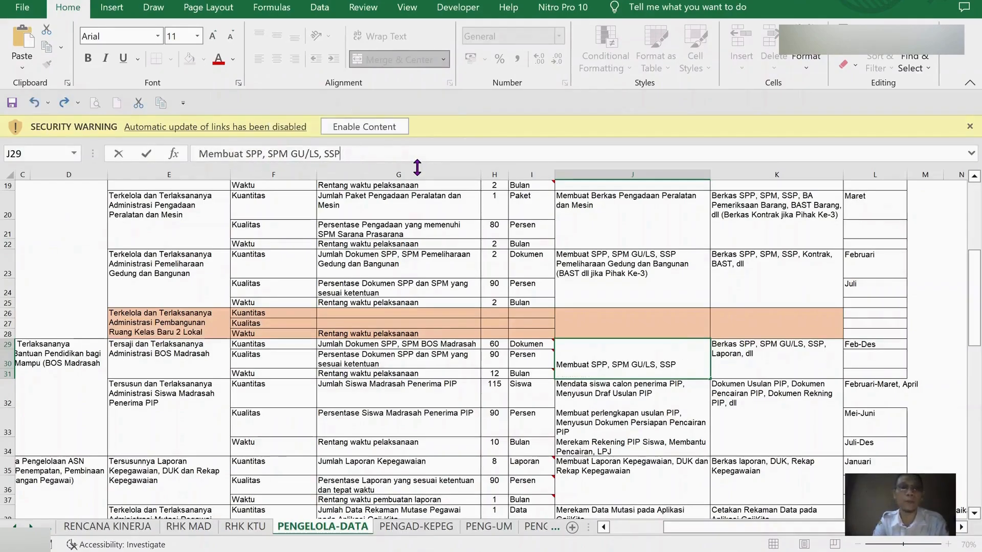
key("Return")
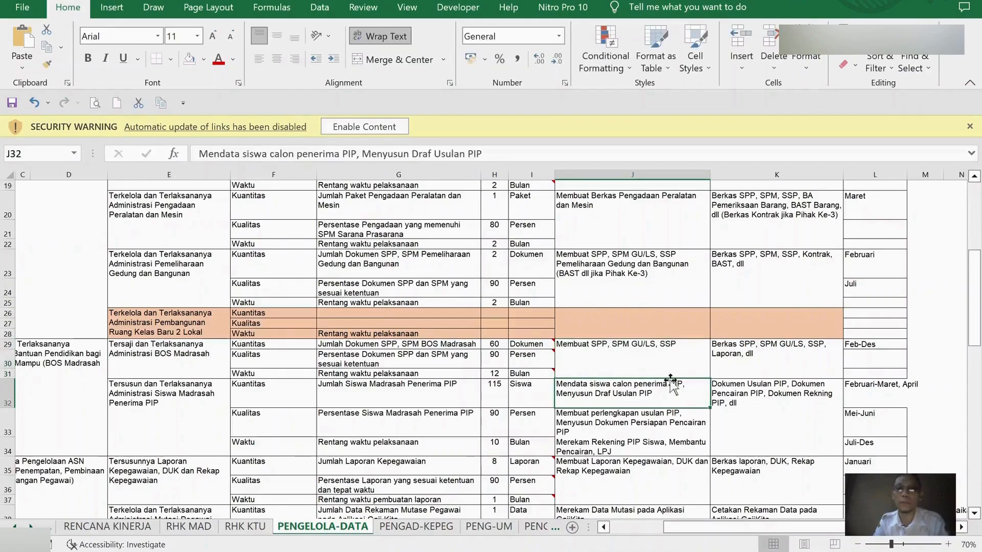
Copy the BOS Madrasah action plan text "Membuat SPP, SPM GU/LS, SSP" from J29
left_click(650, 360)
left_click_drag(199, 155, 340, 154)
key("ctrl+c")
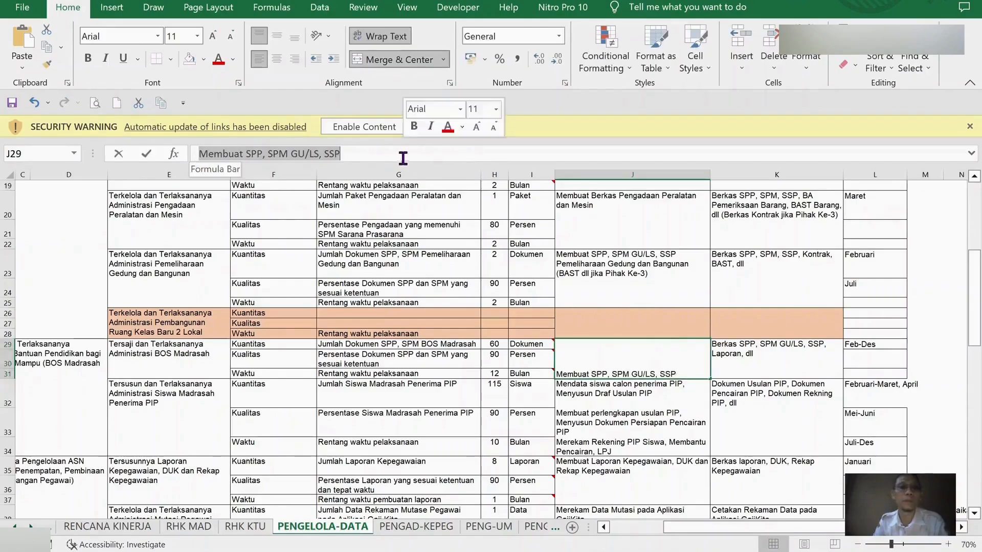
Switch to e-Kinerja and add the text copied from J29 as an action plan for work result 4, Administrasi BOS Madrasah
key("alt+Tab")
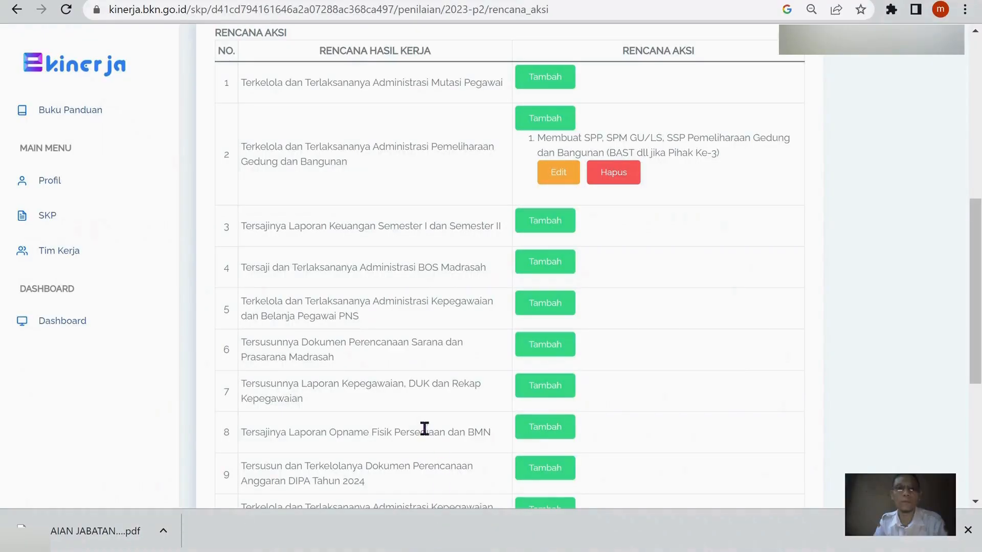
left_click(562, 267)
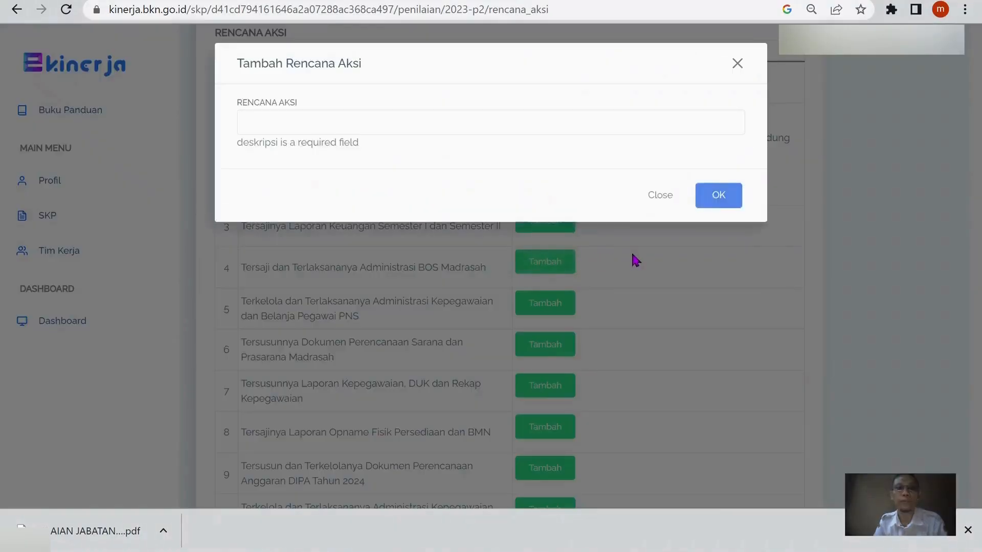
left_click(587, 127)
key("ctrl+v")
left_click(718, 196)
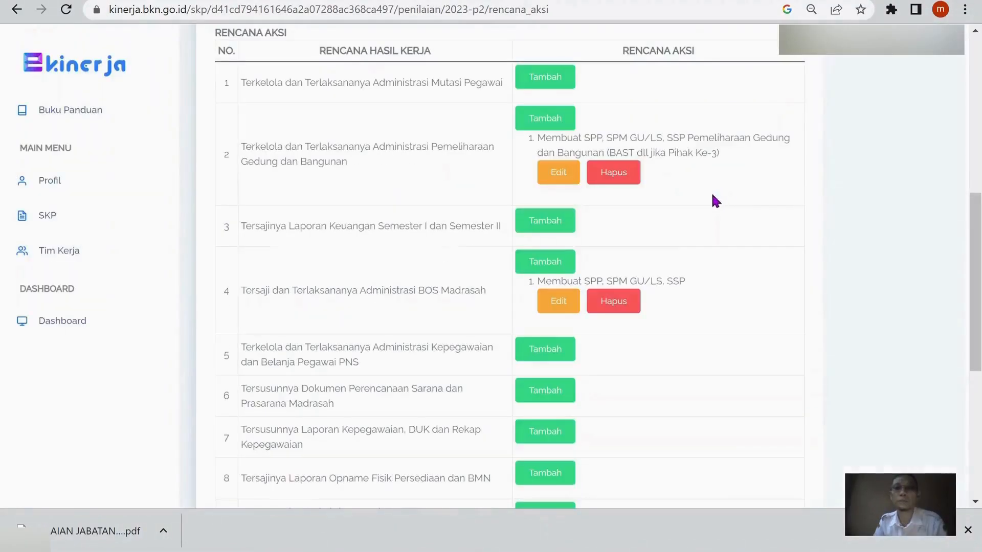
Back in Excel, find the Feb-Des budget realization row and copy only "Merekam Capaian Output Bulanan" from J56
mouse_move(467, 551)
left_click(555, 495)
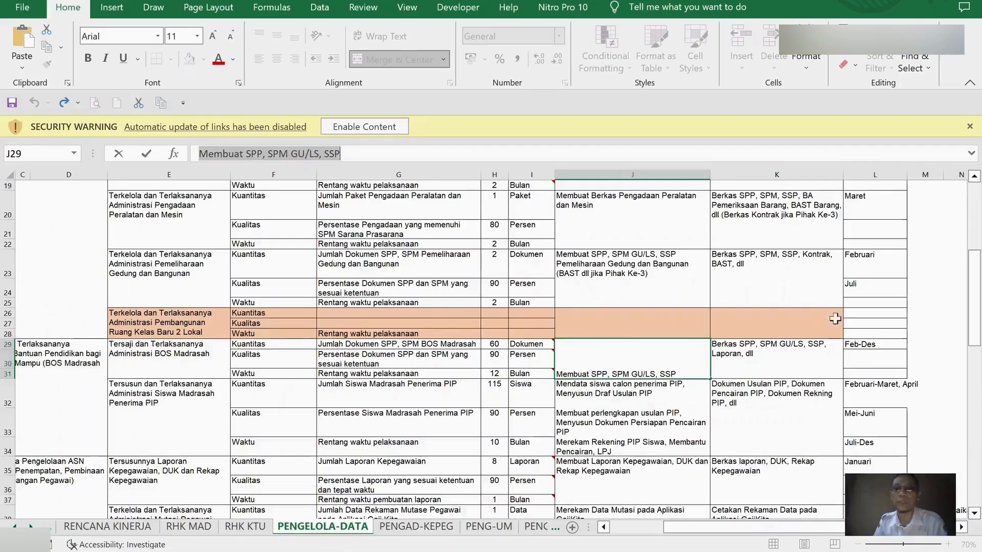
scroll(858, 324, "down", 1)
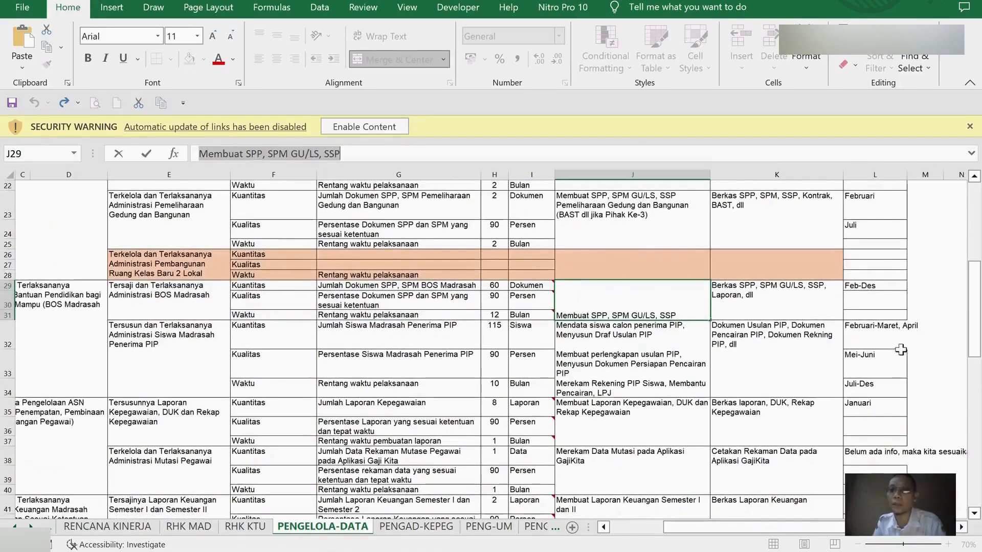
key("Return")
scroll(885, 379, "down", 2)
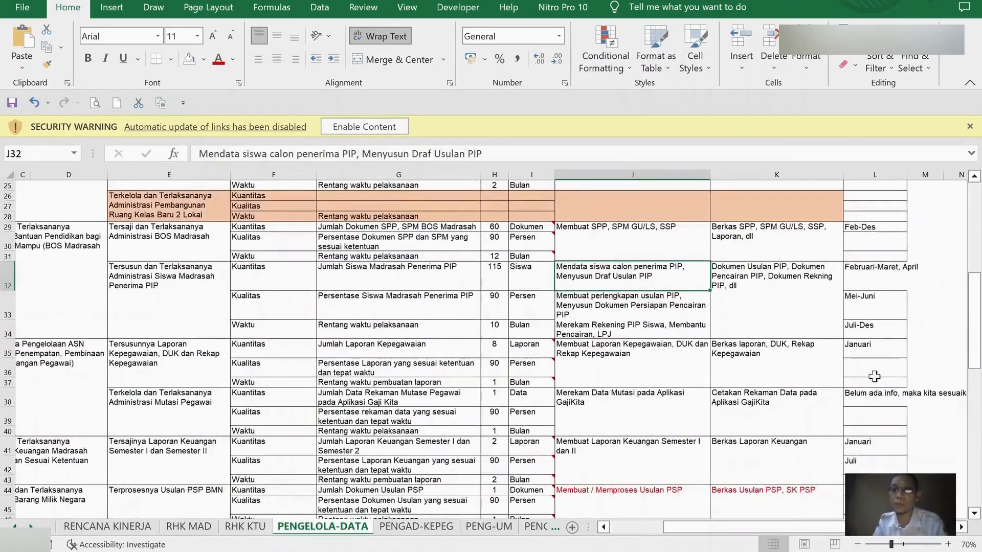
scroll(878, 369, "down", 3)
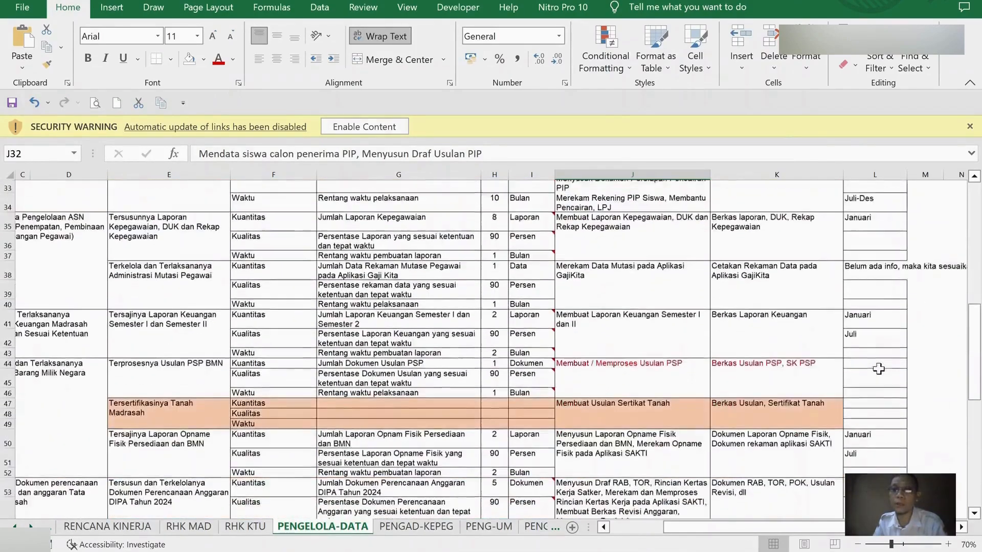
scroll(880, 368, "down", 2)
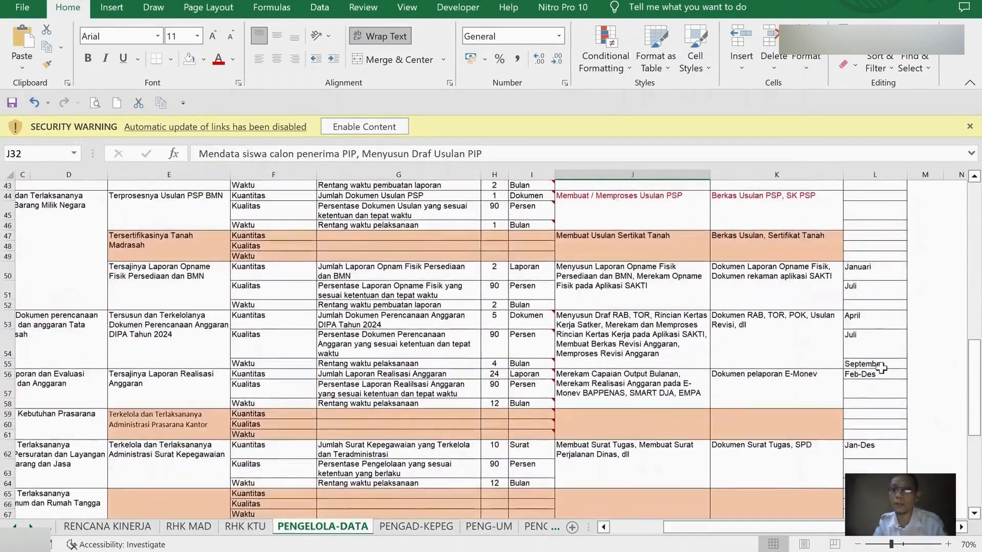
left_click(605, 387)
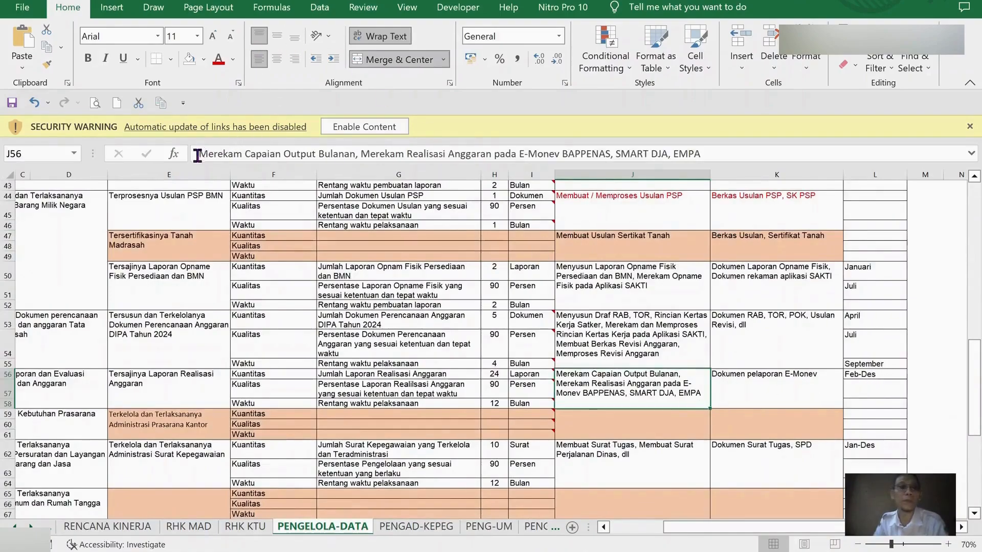
left_click_drag(198, 156, 357, 154)
key("ctrl+c")
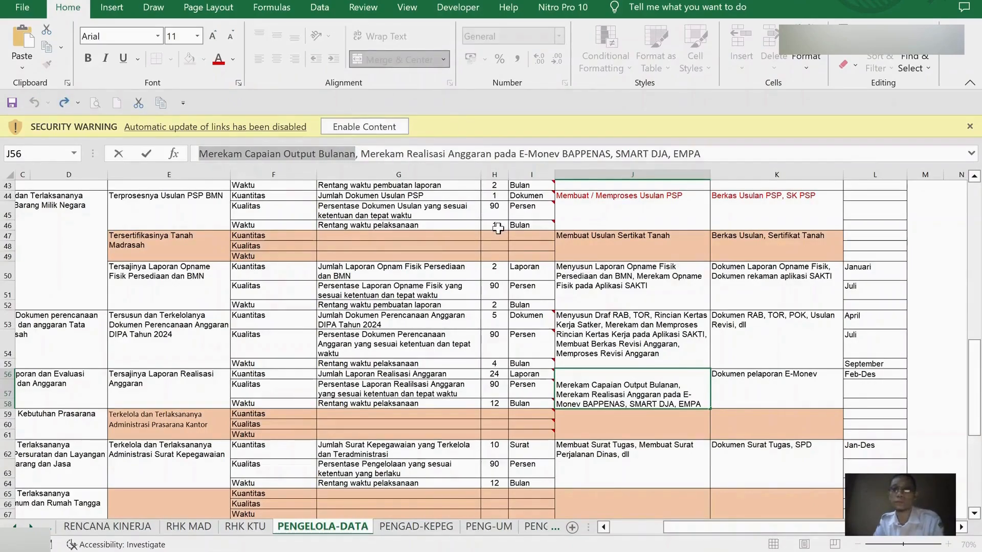
key("Escape")
Switch to e-Kinerja and add "Merekam Capaian Output Bulanan" as an action plan for work result 12, Tersajinya Laporan Realisasi Anggaran
left_click(461, 551)
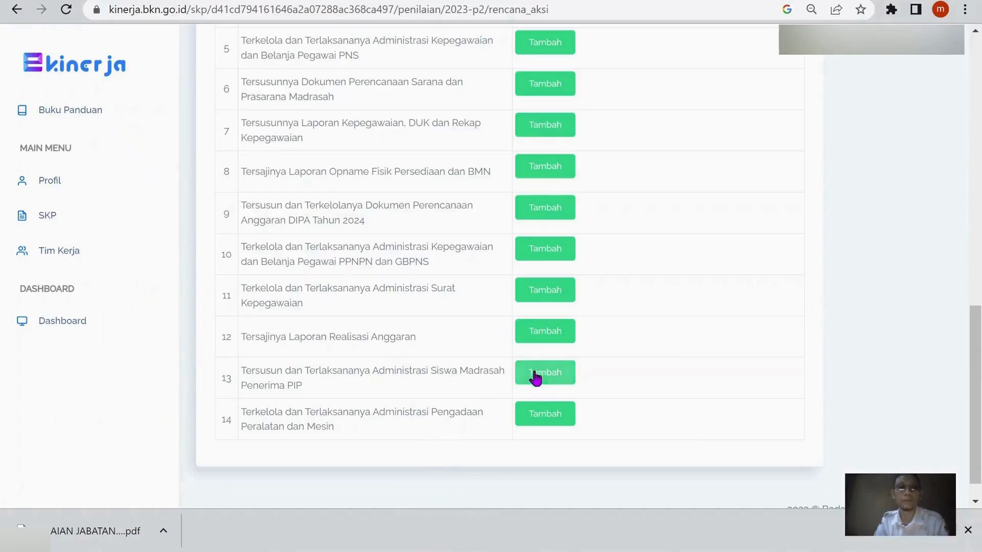
scroll(483, 356, "up", 2)
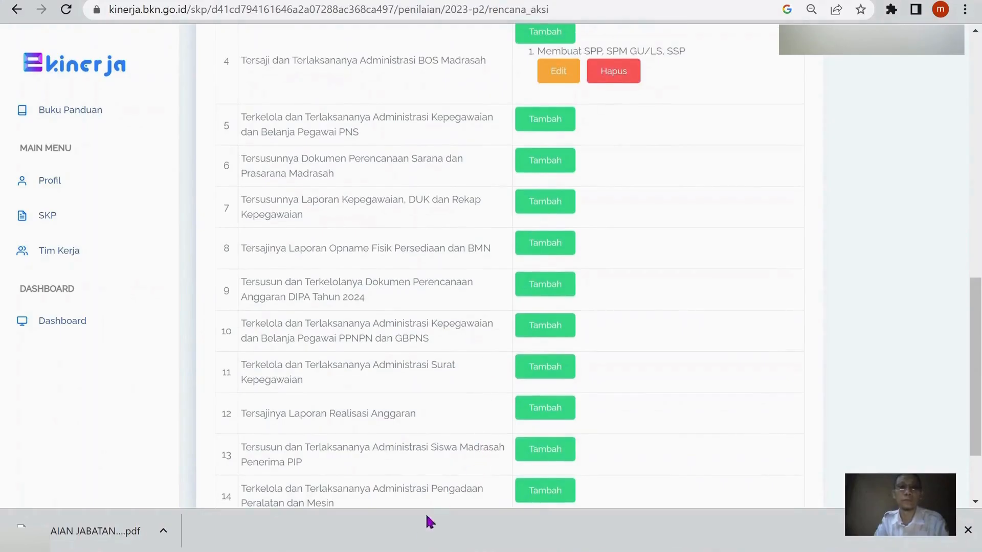
left_click(436, 551)
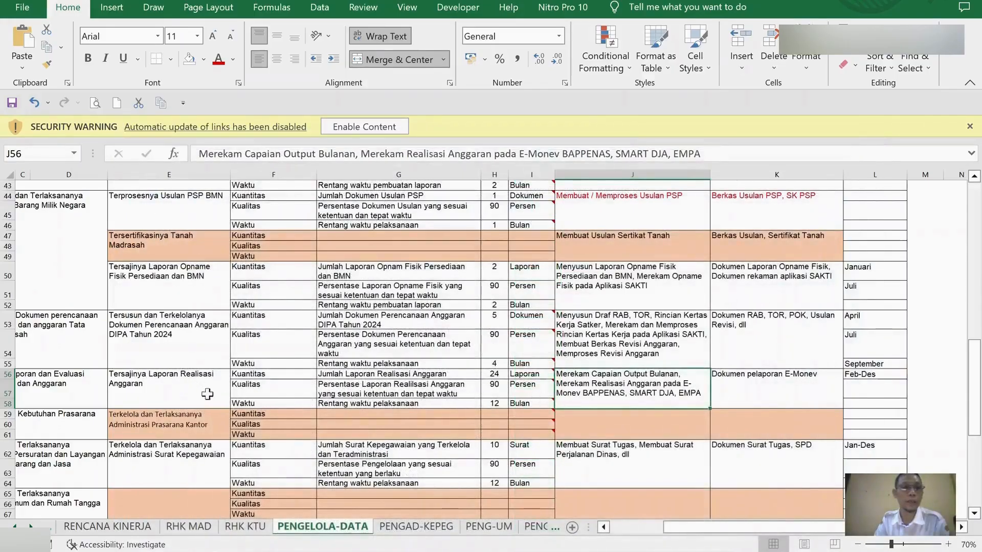
left_click(368, 551)
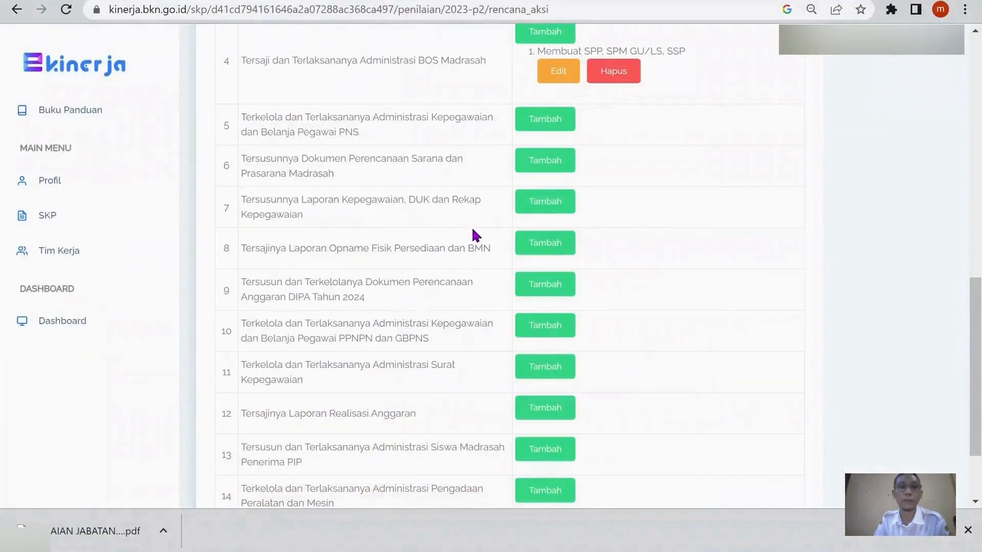
scroll(474, 288, "down", 2)
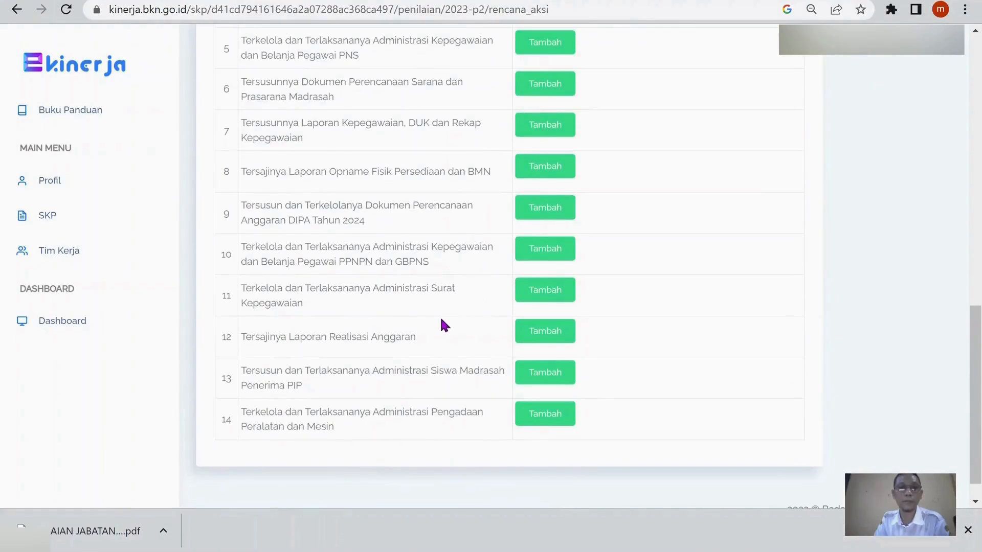
left_click(548, 335)
left_click(472, 121)
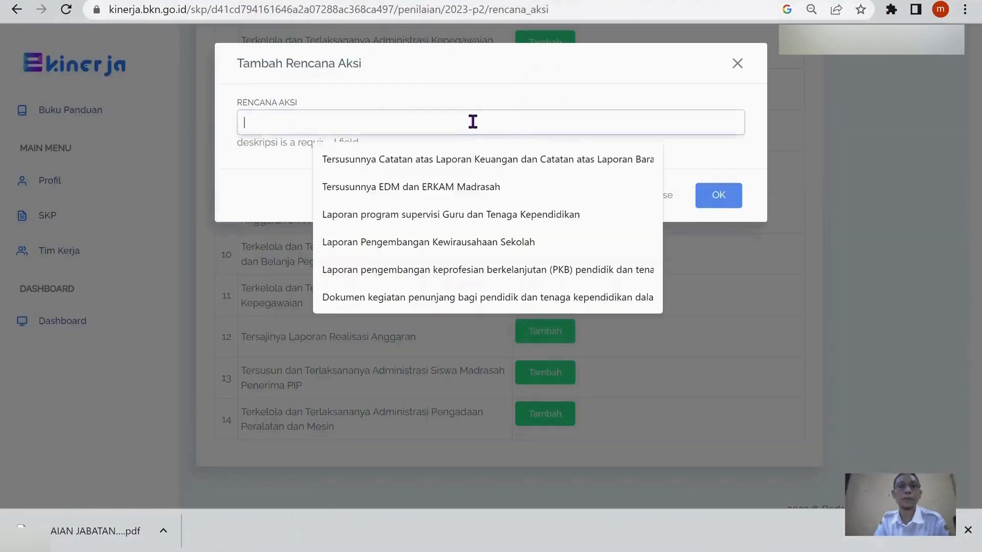
key("ctrl+v")
left_click(719, 181)
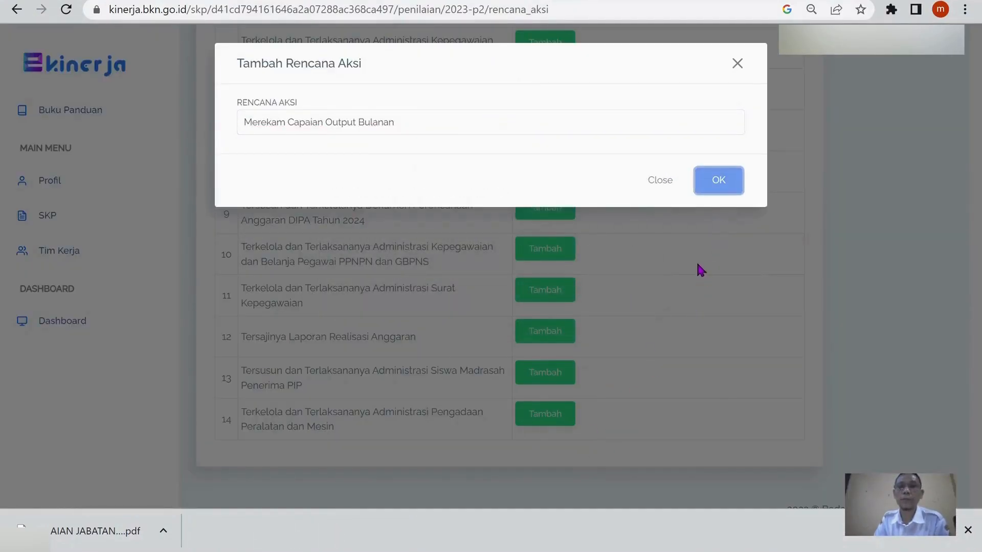
left_click(718, 191)
Return to Excel and copy the Jan-Des action plan "Membuat Surat Tugas, Membuat Surat Perjalanan Dinas, dll" from J62
mouse_move(473, 544)
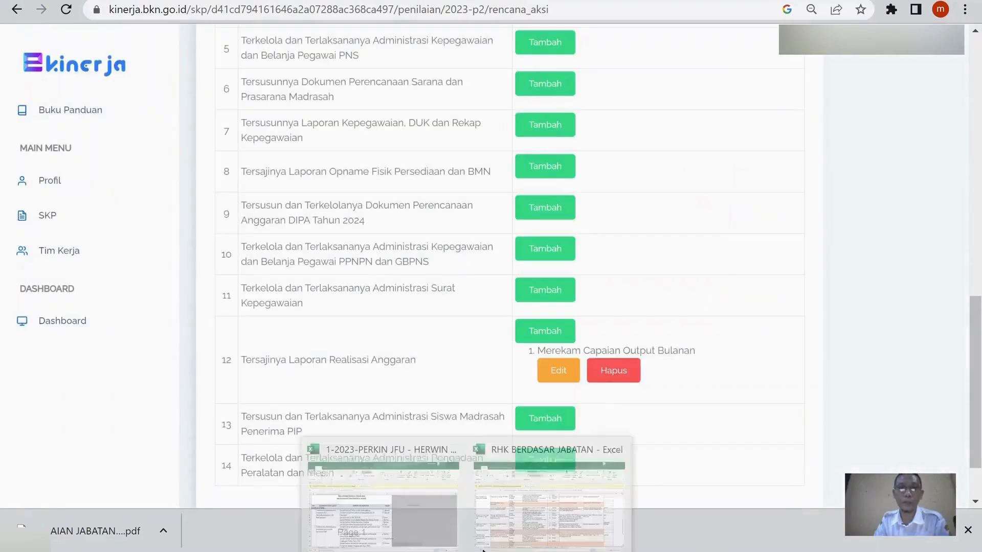
left_click(558, 499)
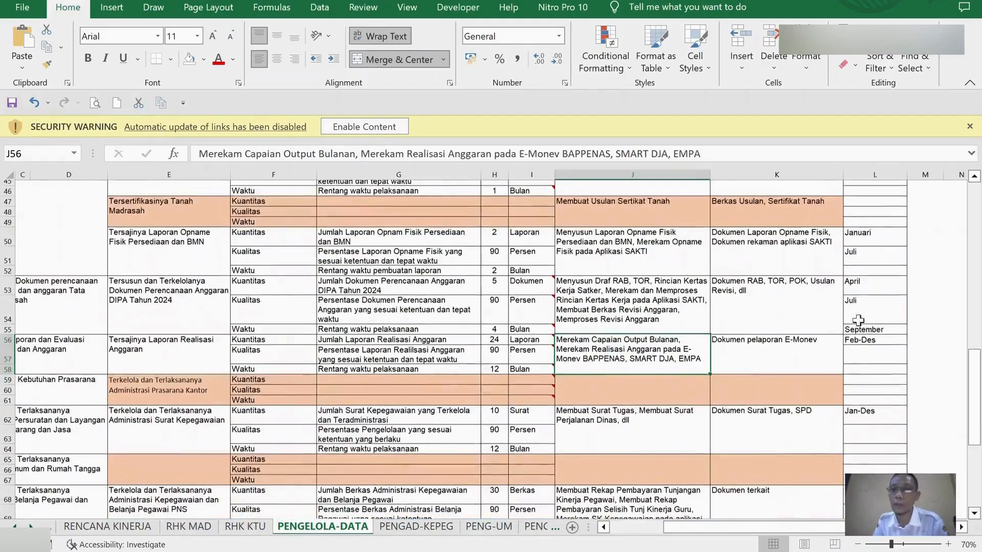
scroll(877, 301, "down", 2)
left_click(656, 389)
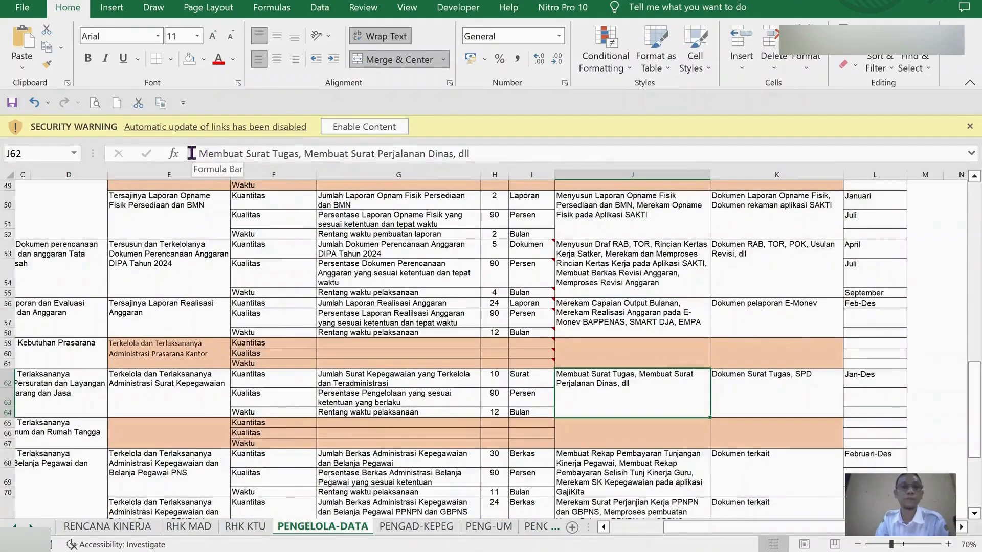
left_click_drag(196, 154, 548, 157)
key("ctrl+c")
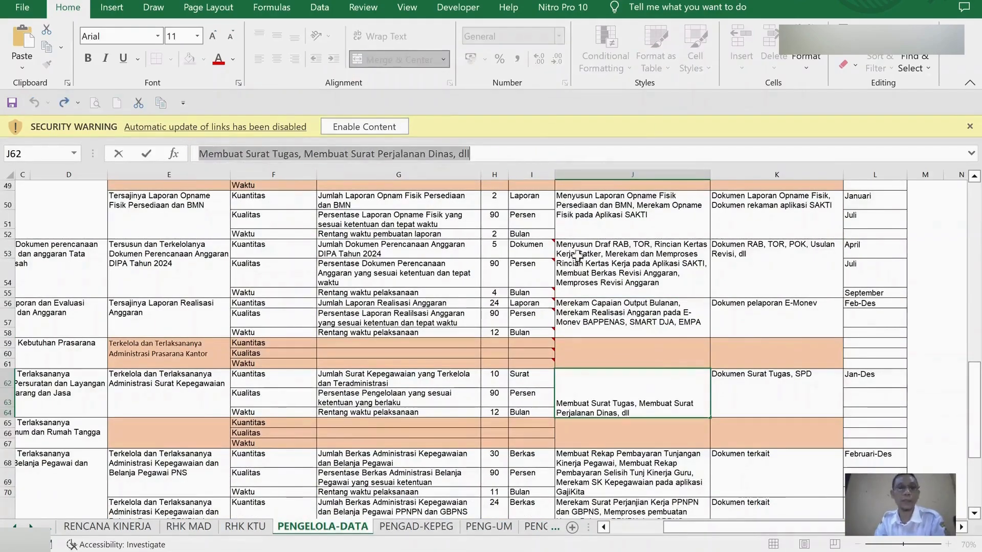
key("Escape")
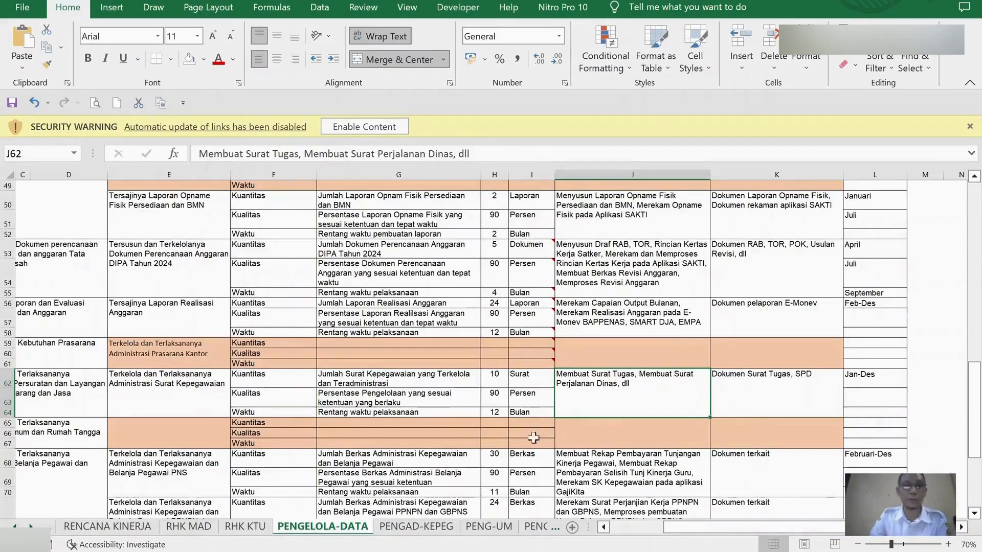
Switch to e-Kinerja and add the text copied from J62 as an action plan for work result 11, Administrasi Surat Kepegawaian
key("alt+Tab")
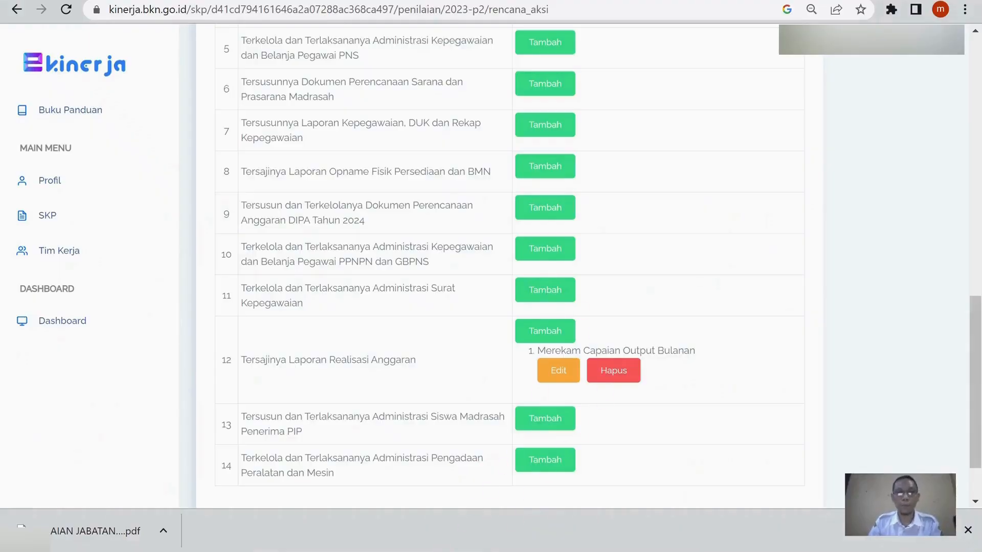
key("alt+Tab")
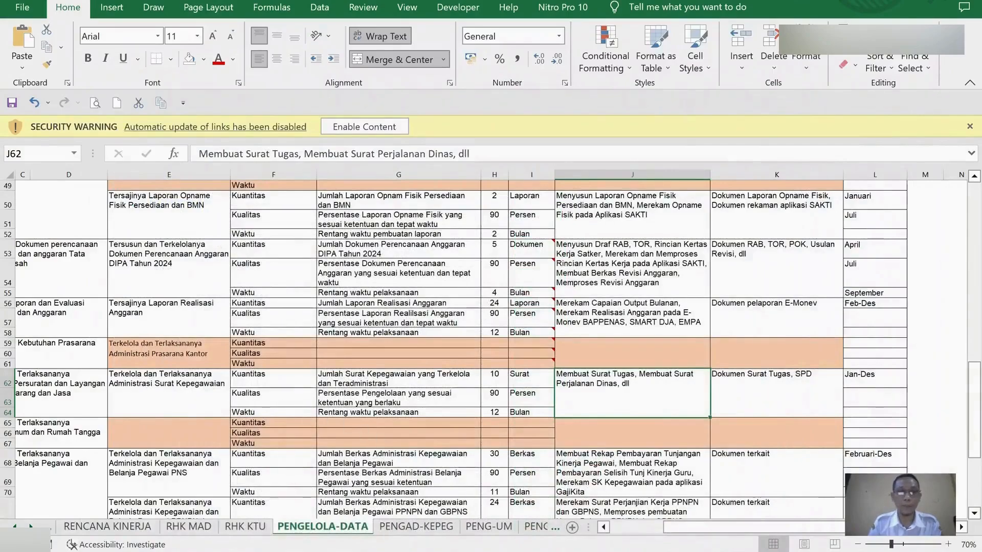
key("alt+Tab")
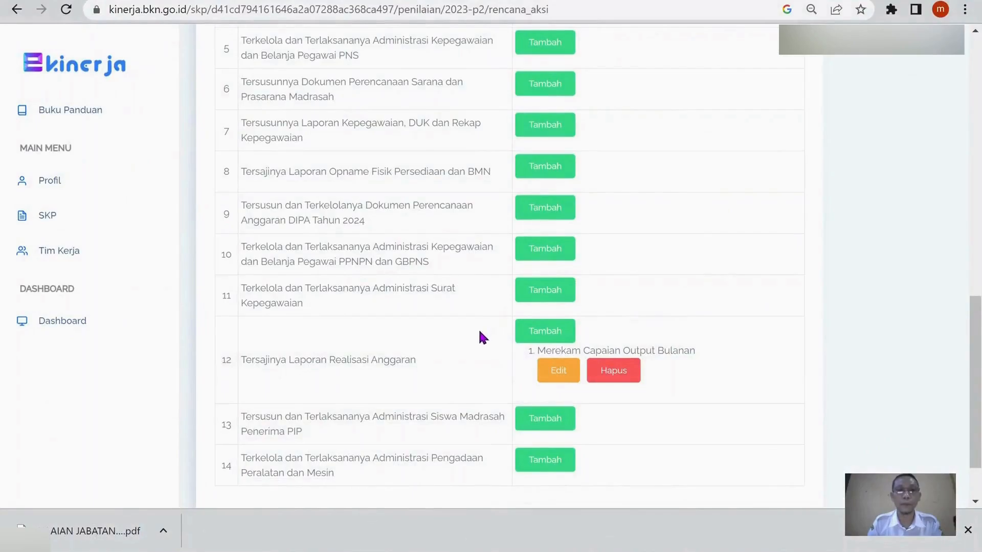
scroll(480, 337, "down", 2)
scroll(483, 319, "up", 2)
left_click(543, 292)
left_click(520, 121)
key("ctrl+v")
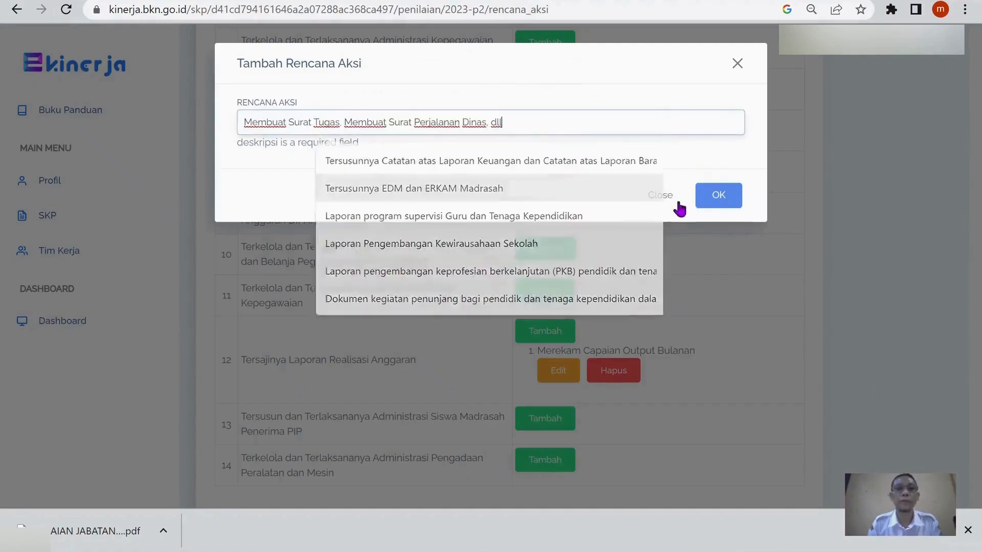
left_click(719, 194)
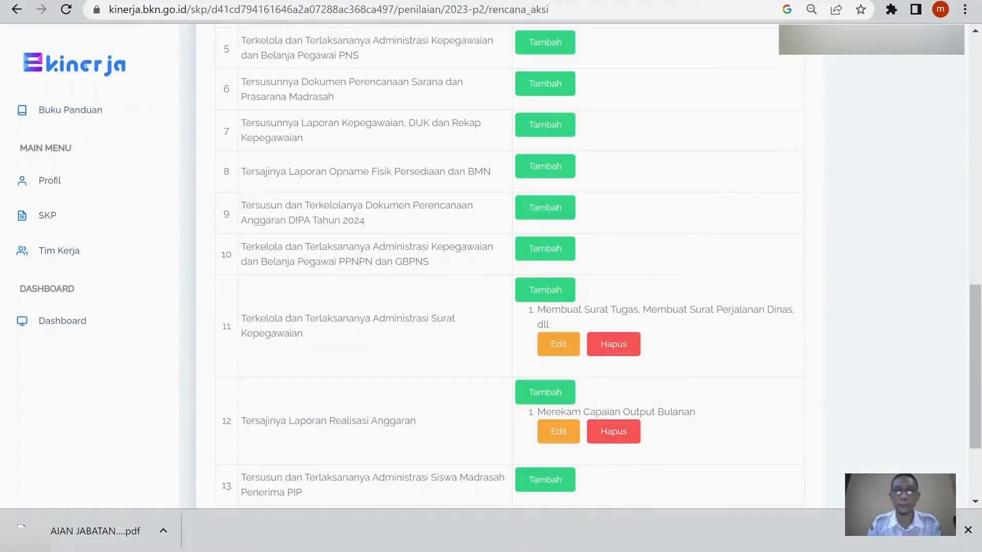
In Excel, copy only "Membuat Rekap Pembayaran Tunjangan Kinerja Pegawai" from the Februari-Des action plan in J68
left_click(502, 504)
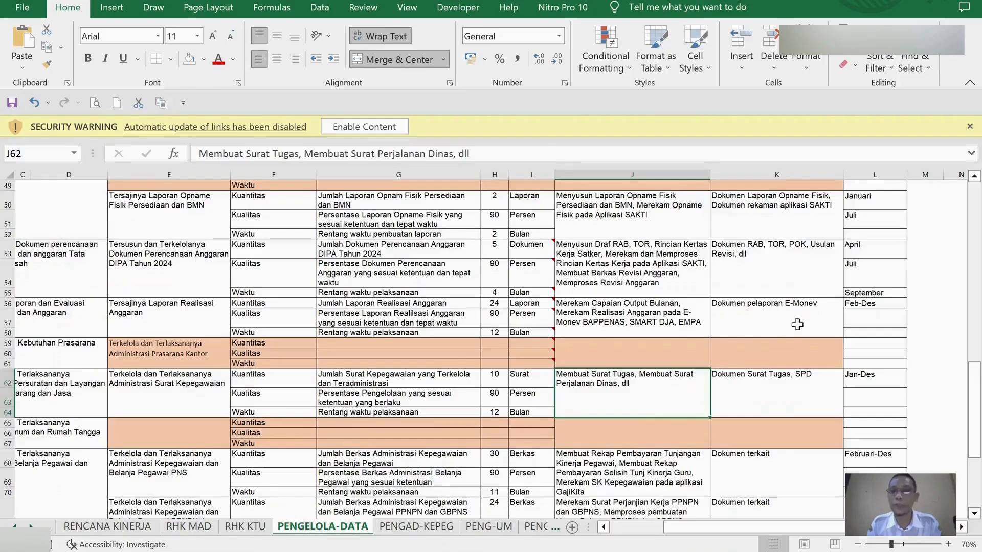
scroll(797, 325, "down", 1)
left_click(624, 424)
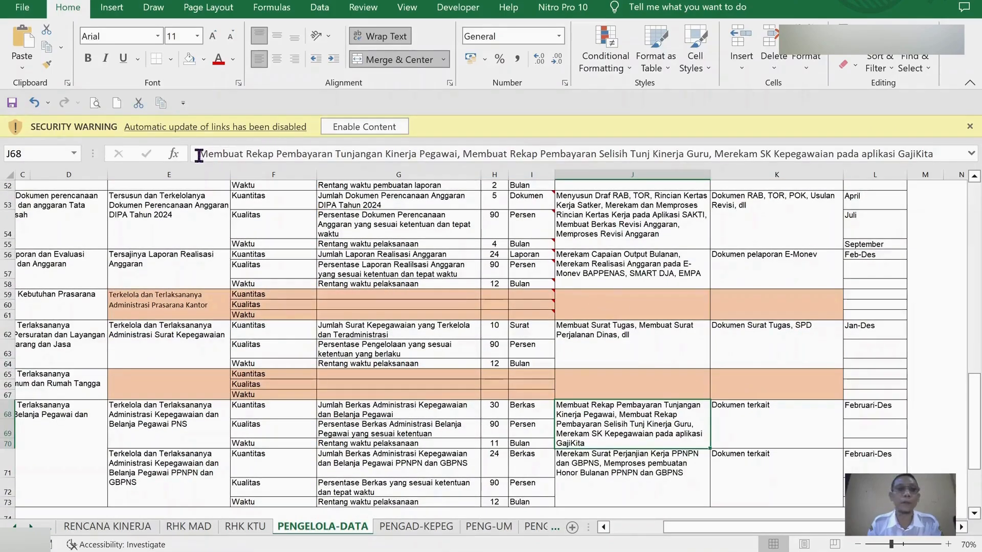
left_click_drag(200, 153, 458, 148)
key("ctrl+c")
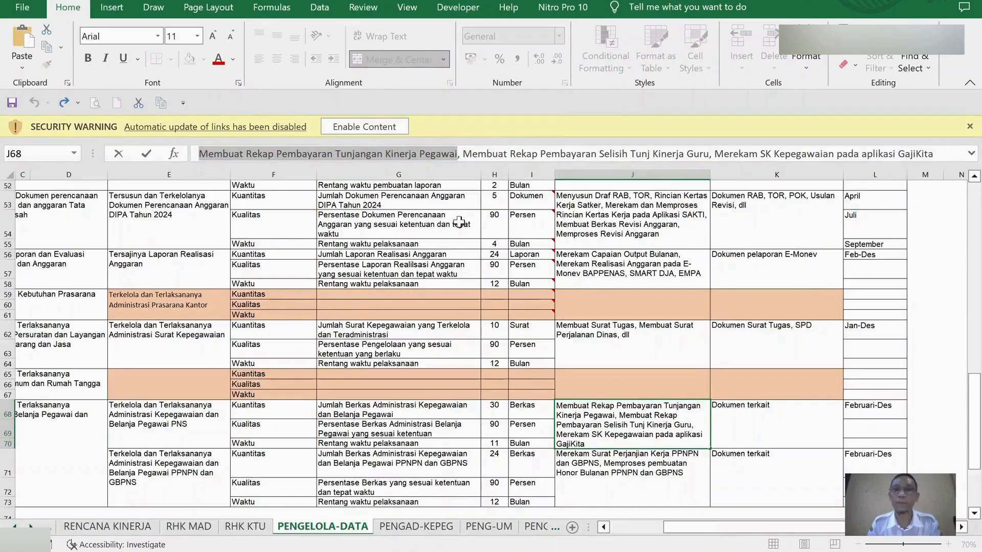
Switch to e-Kinerja and add the text copied from J68 as an action plan for work result 5, Administrasi Kepegawaian dan Belanja Pegawai PNS
key("alt+Tab")
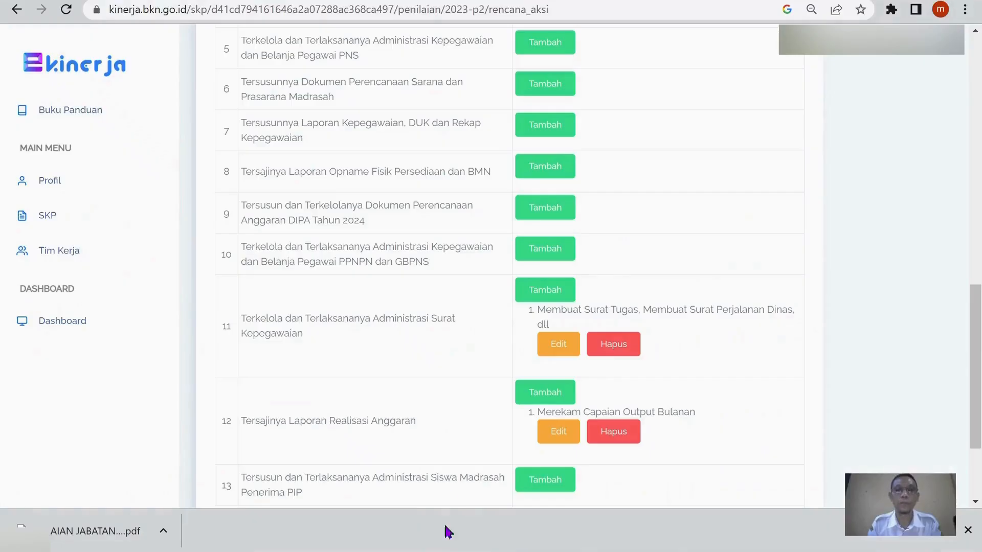
scroll(463, 266, "up", 1)
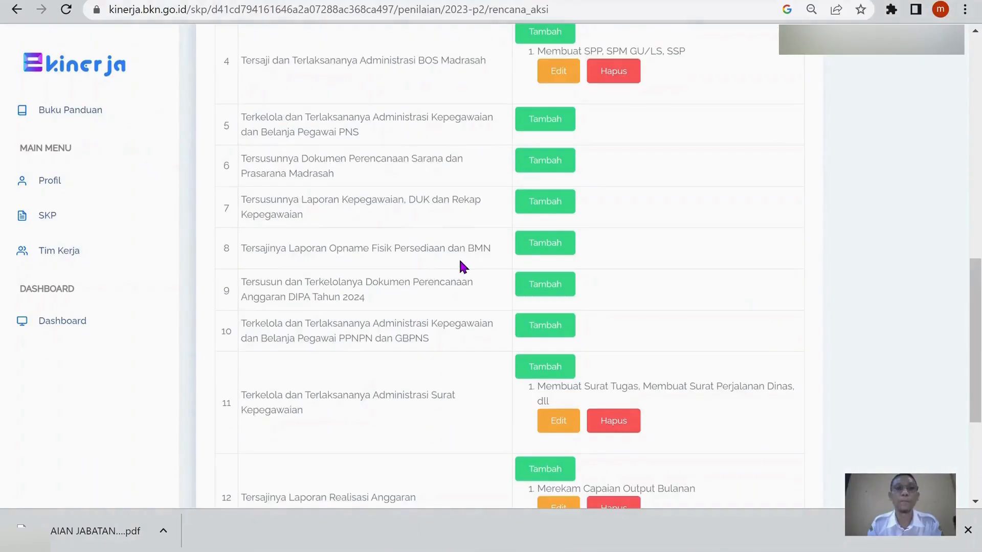
left_click(556, 121)
left_click(546, 121)
key("ctrl+v")
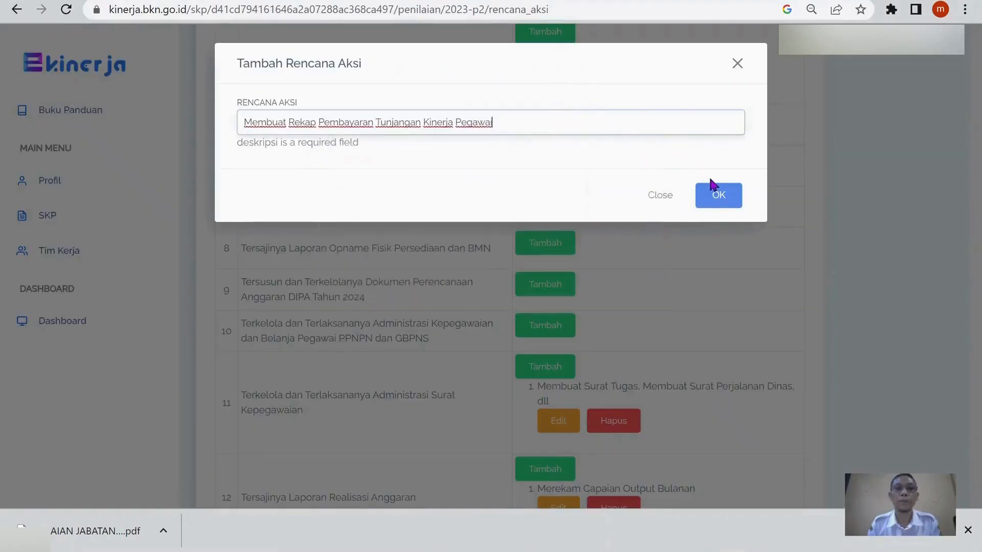
left_click(713, 190)
left_click(709, 186)
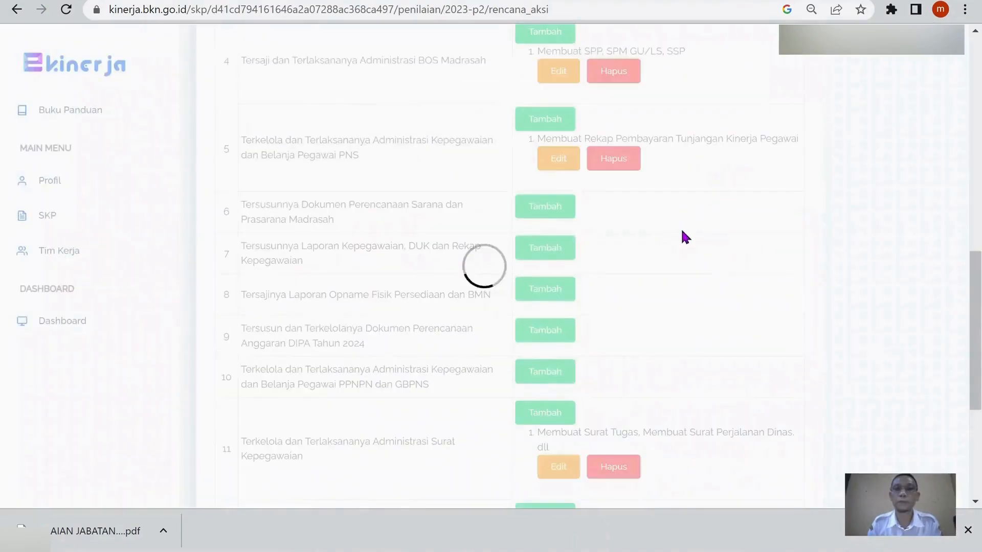
Return to Excel and copy only "Merekam SK Kepegawaian pada aplikasi GajiKita" from the action plan in J68
mouse_move(480, 514)
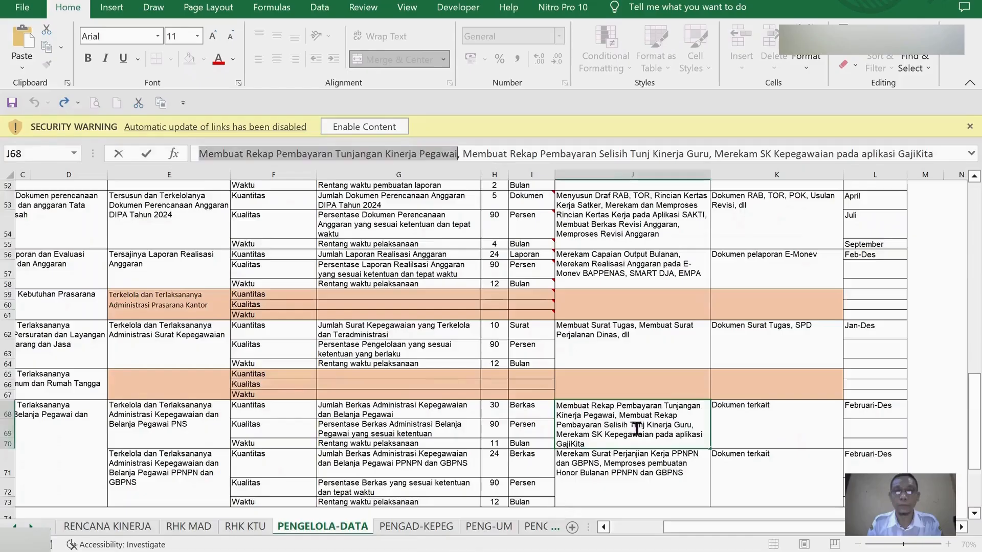
left_click(437, 502)
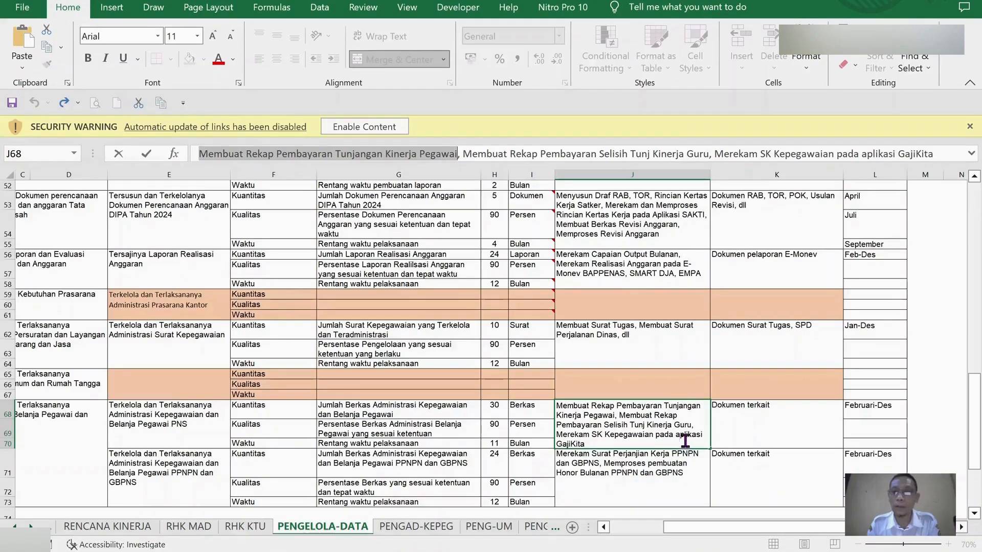
key("Escape")
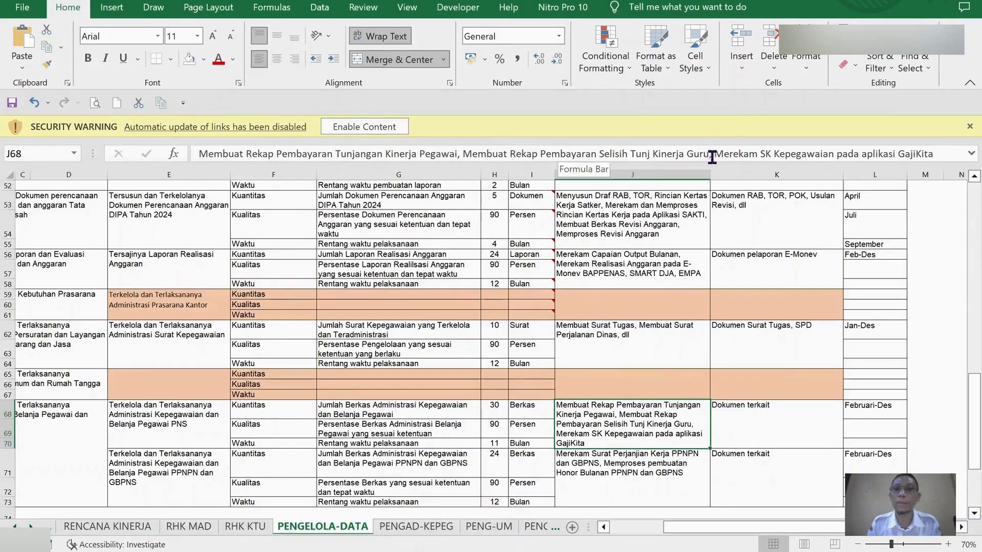
left_click_drag(717, 152, 937, 159)
key("ctrl+c")
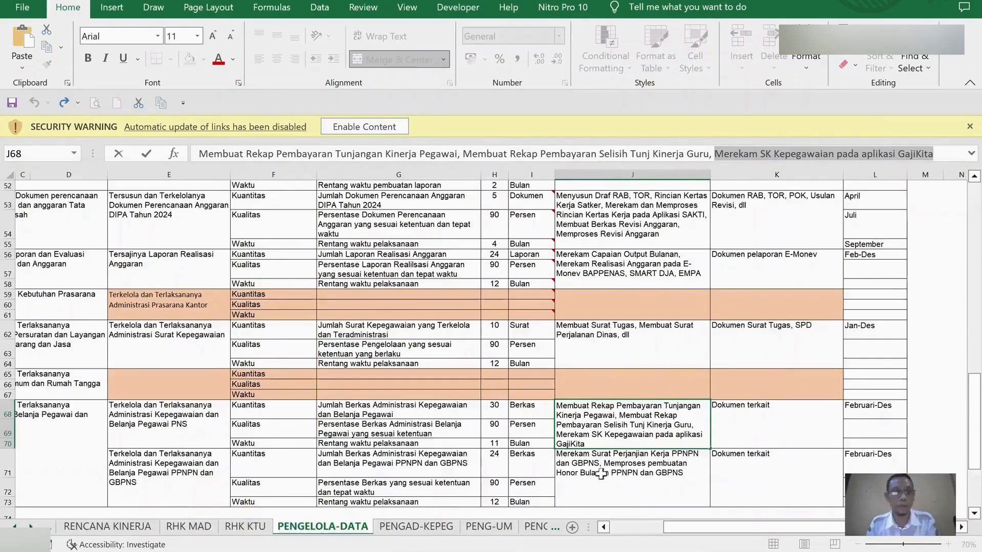
key("Escape")
Switch to e-Kinerja and add "Merekam SK Kepegawaian pada aplikasi GajiKita" as a second action plan for work result 5
key("alt+Tab")
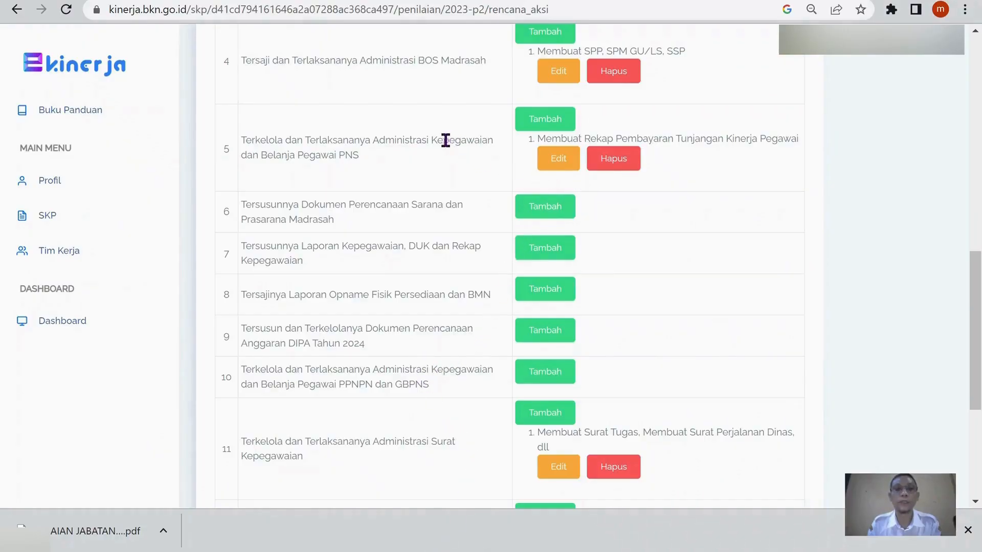
left_click(549, 122)
left_click(467, 114)
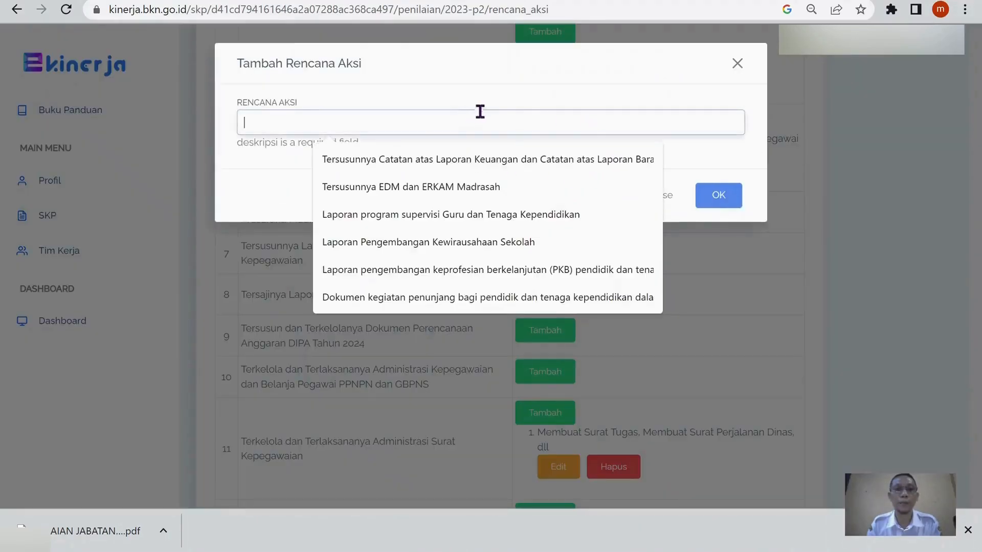
key("ctrl+v")
left_click(715, 194)
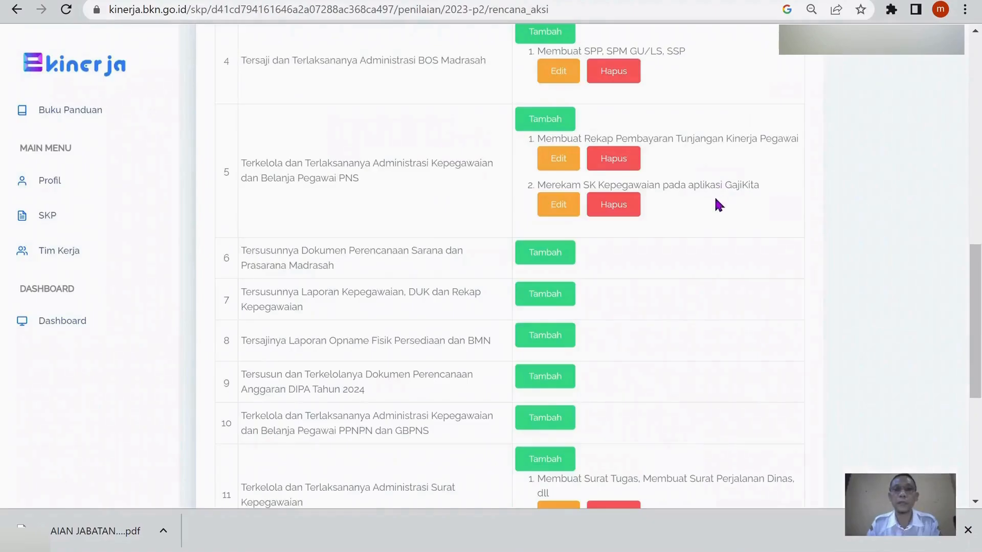
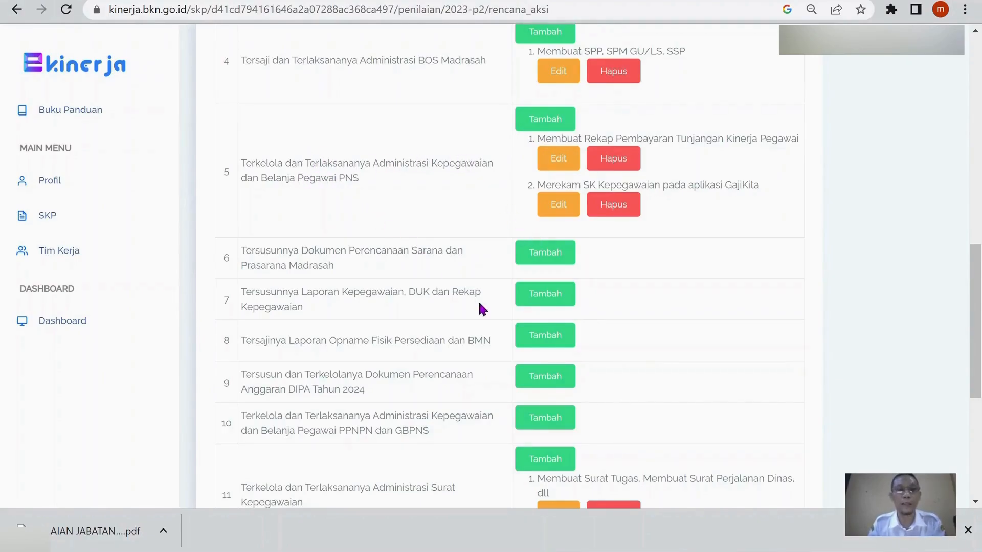
Return to Excel and copy only "Memproses pembuatan Honor Bulanan PPNPN dan GBPNS" from the Februari-Des action plan in J71
mouse_move(468, 543)
left_click(549, 499)
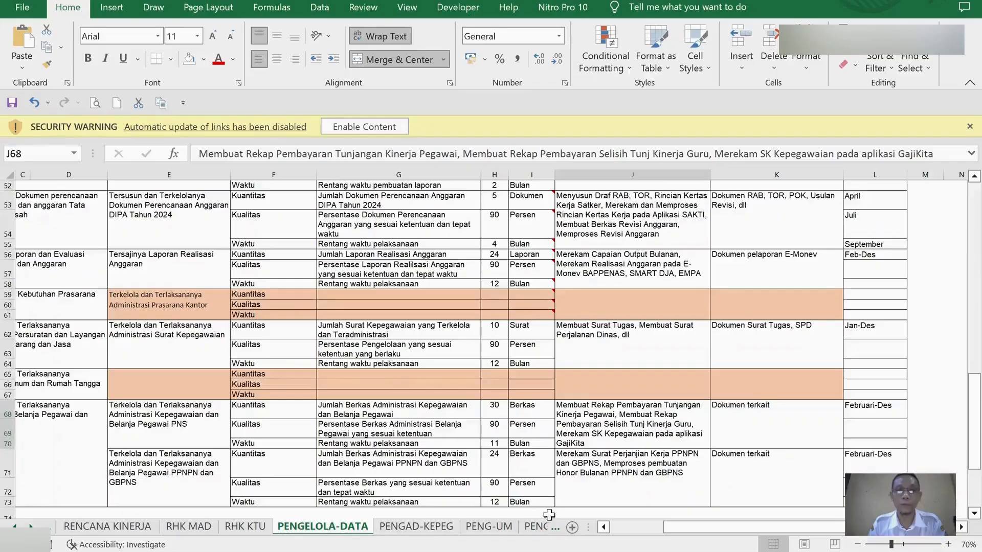
scroll(799, 359, "down", 1)
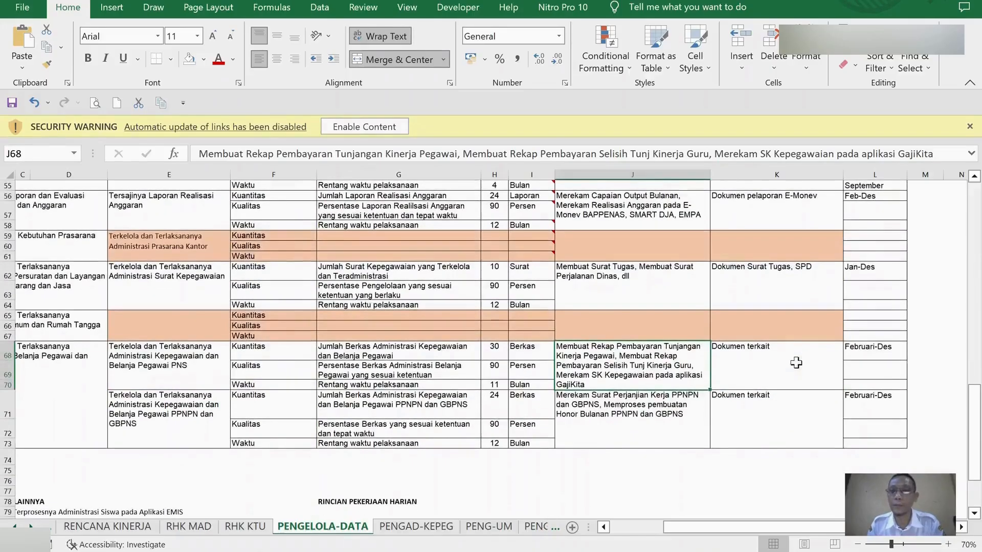
left_click(653, 415)
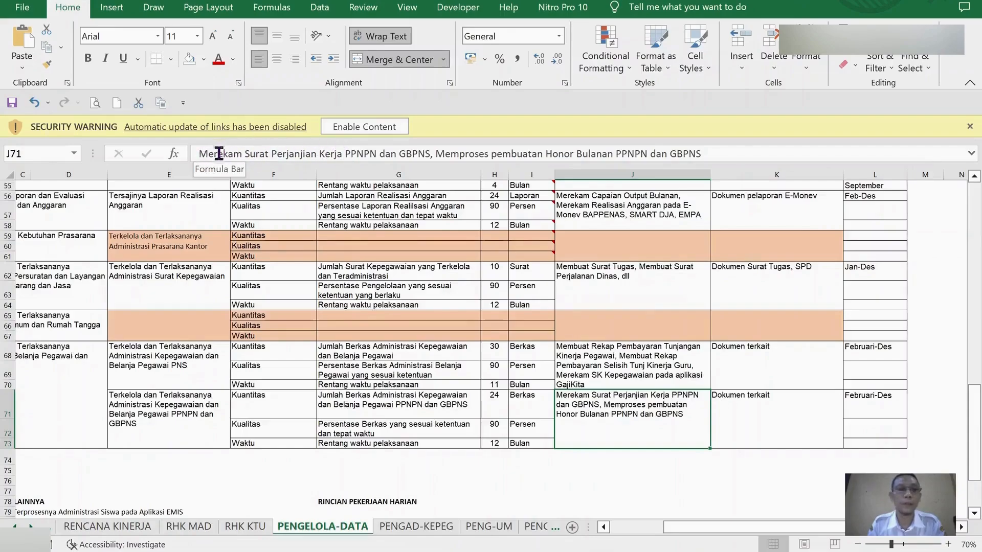
left_click_drag(199, 154, 295, 156)
left_click_drag(364, 150, 381, 145)
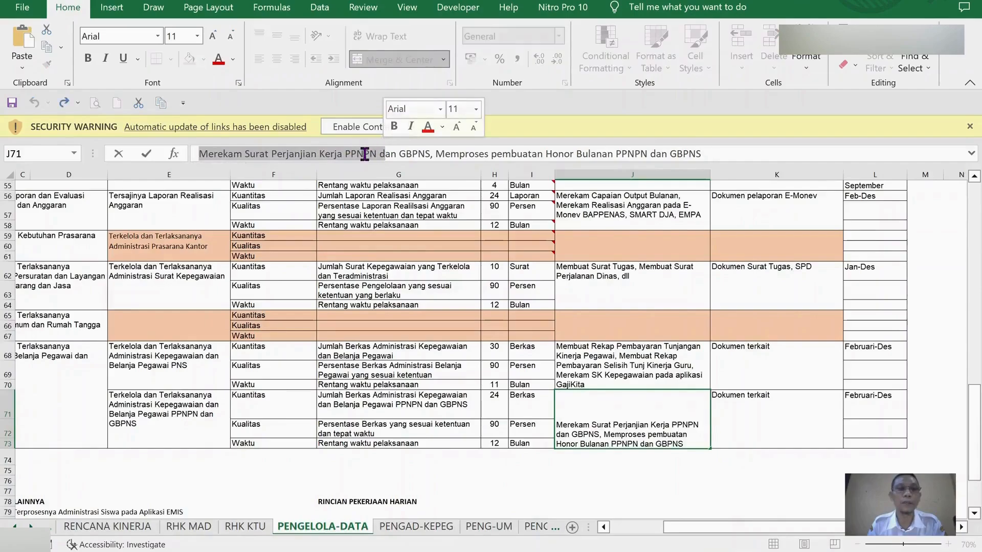
left_click(437, 153)
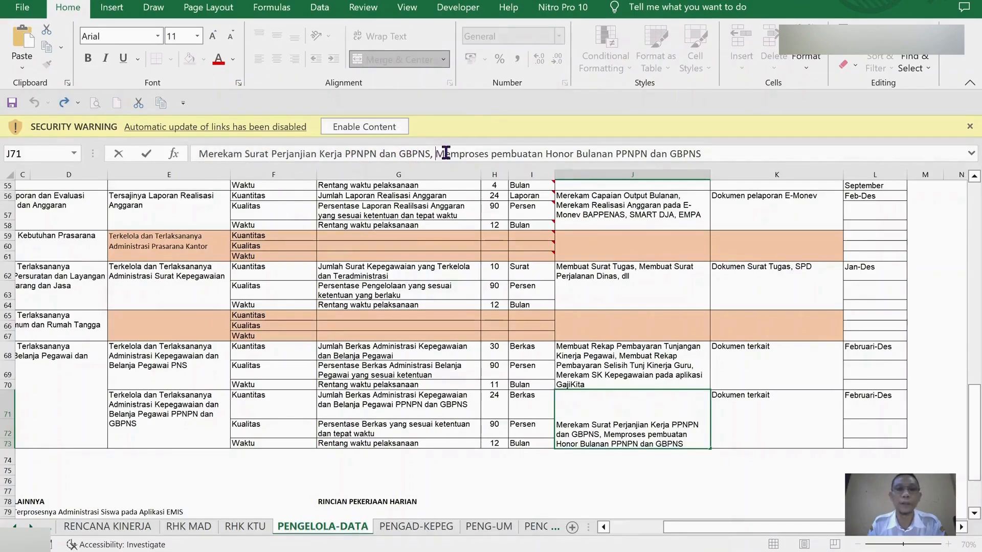
left_click_drag(435, 155, 716, 161)
key("ctrl+c")
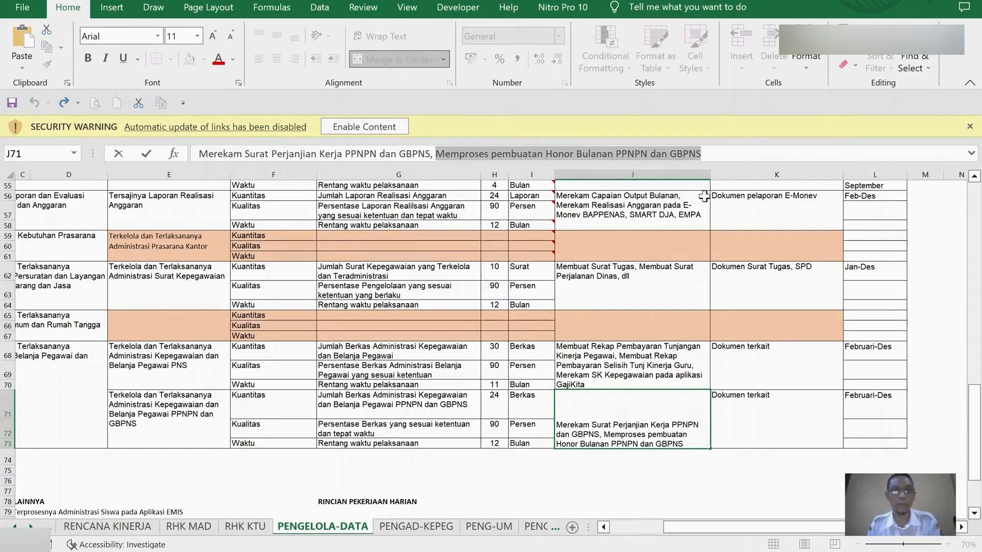
key("Escape")
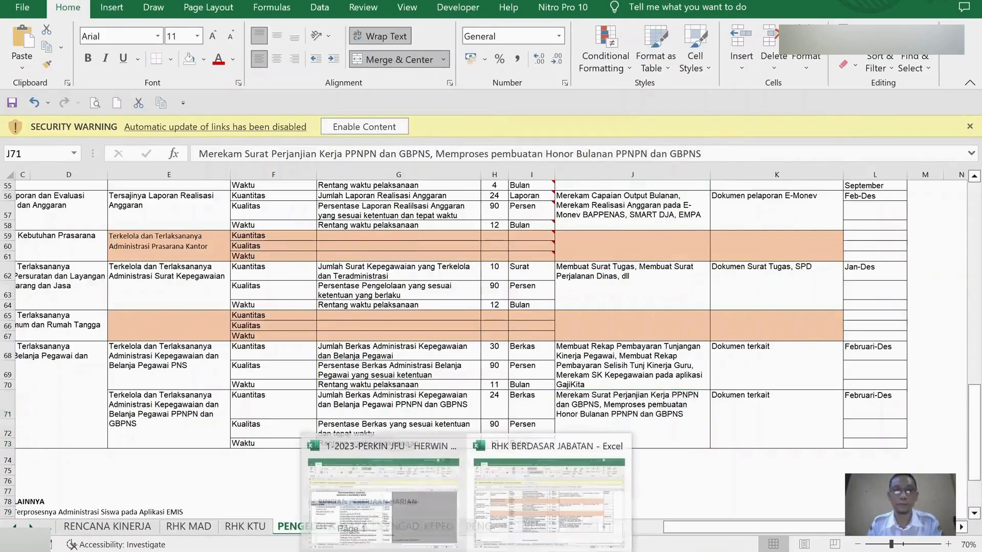
Switch to e-Kinerja and add the text copied from J71 as an action plan for work result 10, Belanja Pegawai PPNPN dan GBPNS
left_click(434, 549)
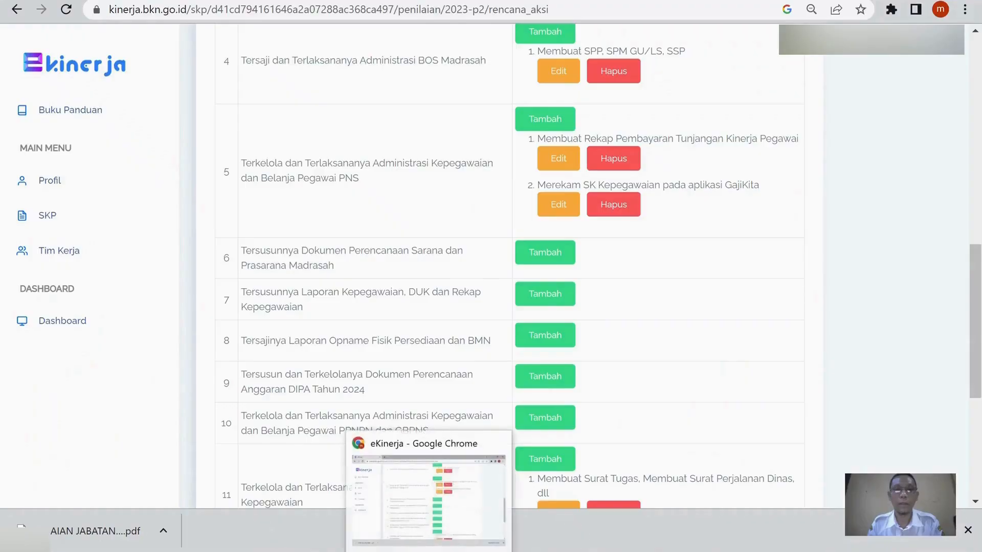
left_click(542, 423)
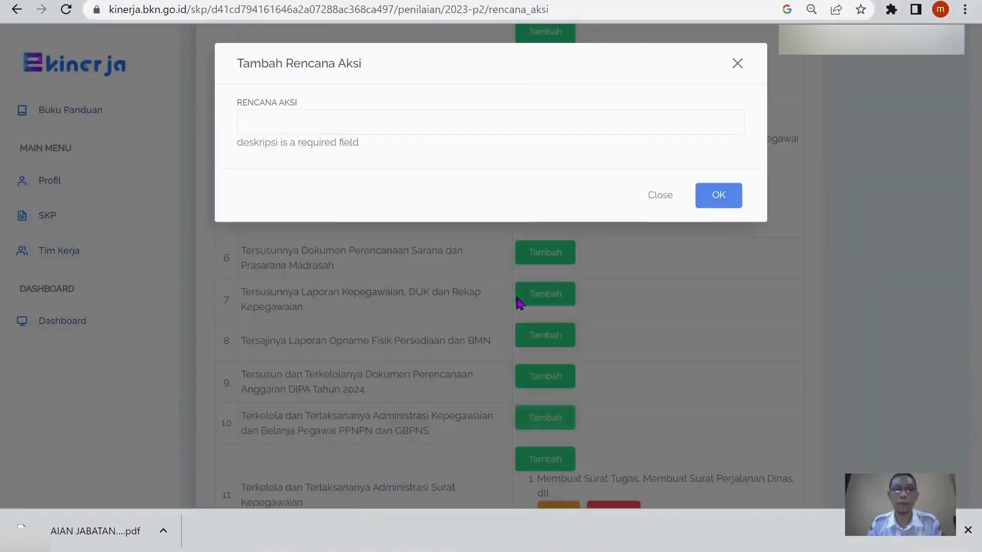
left_click(477, 112)
key("ctrl+v")
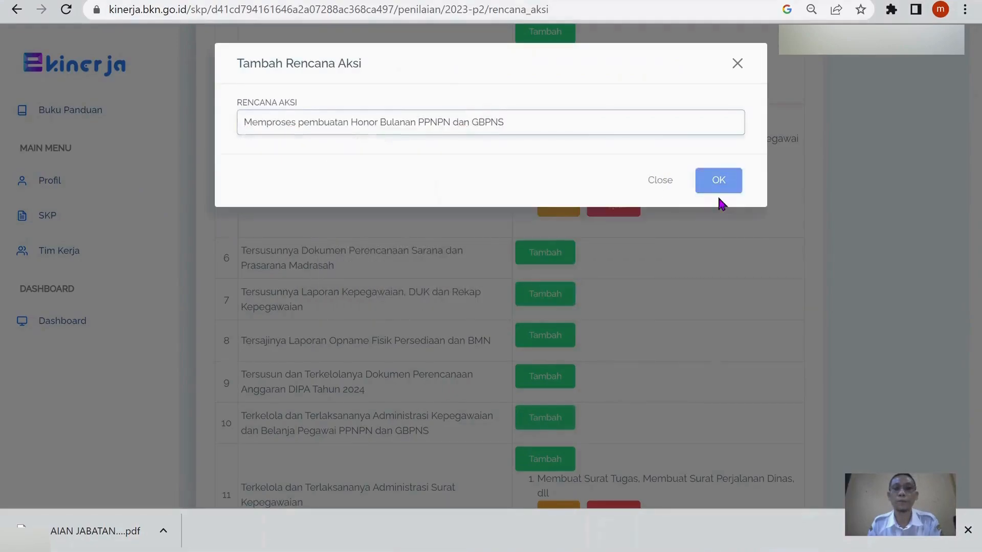
left_click(719, 184)
Return to Excel and review the action plans and their months from the last rows back to the first ones in PENGELOLA-DATA
mouse_move(486, 534)
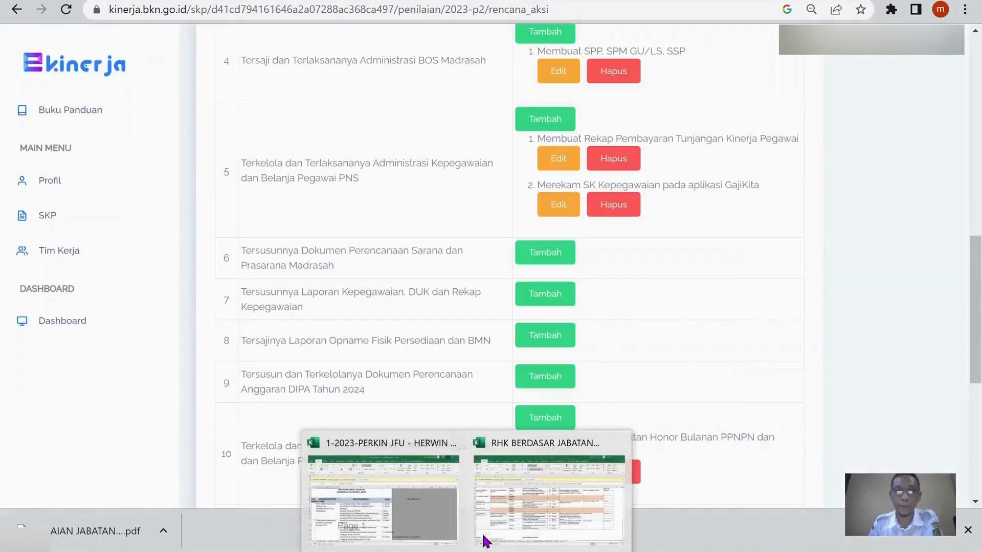
left_click(514, 519)
left_click(805, 418)
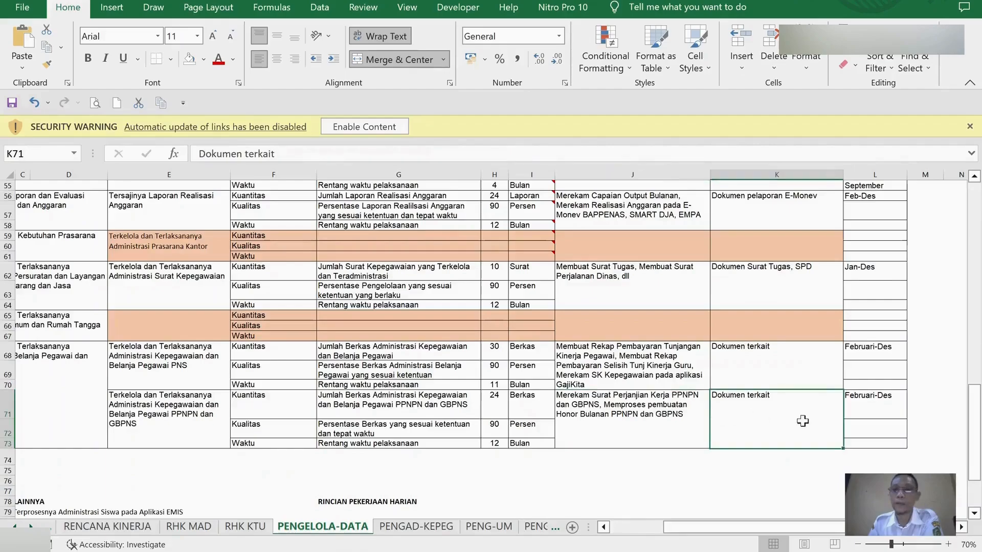
scroll(813, 389, "up", 13)
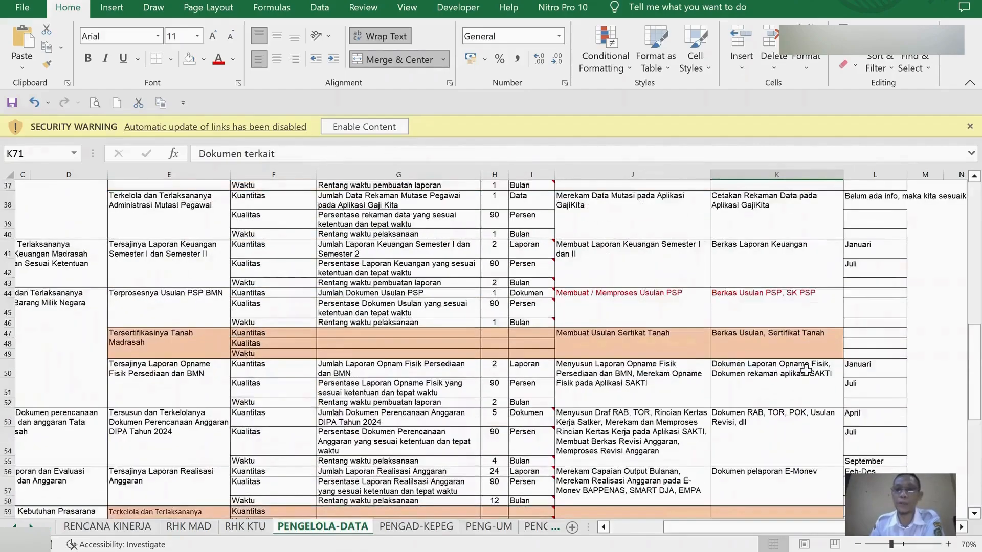
scroll(805, 372, "up", 5)
scroll(800, 373, "down", 4)
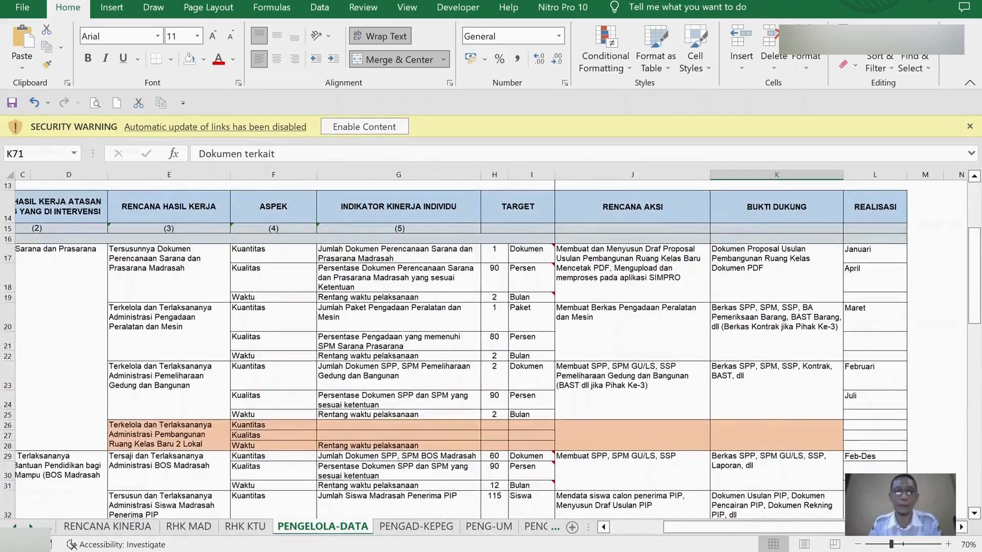
Switch to e-Kinerja and open the March 2023 action plan list (Rencana Aksi) from the SKP assessment
key("alt+Tab")
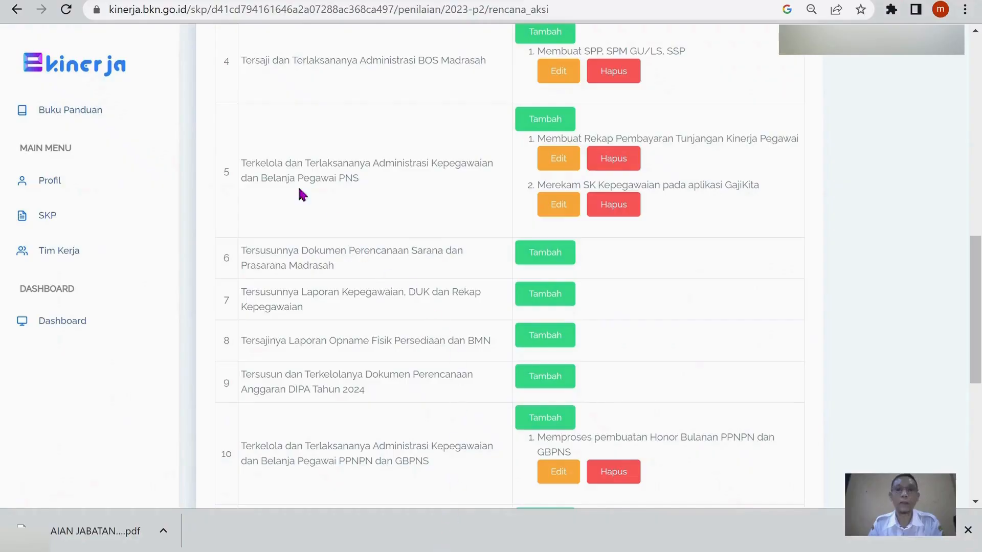
left_click(75, 216)
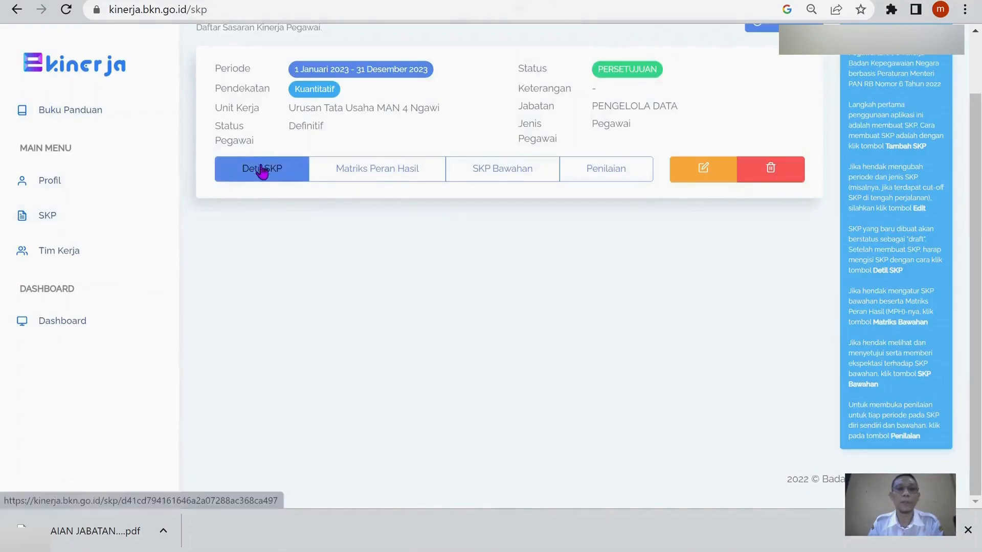
left_click(598, 177)
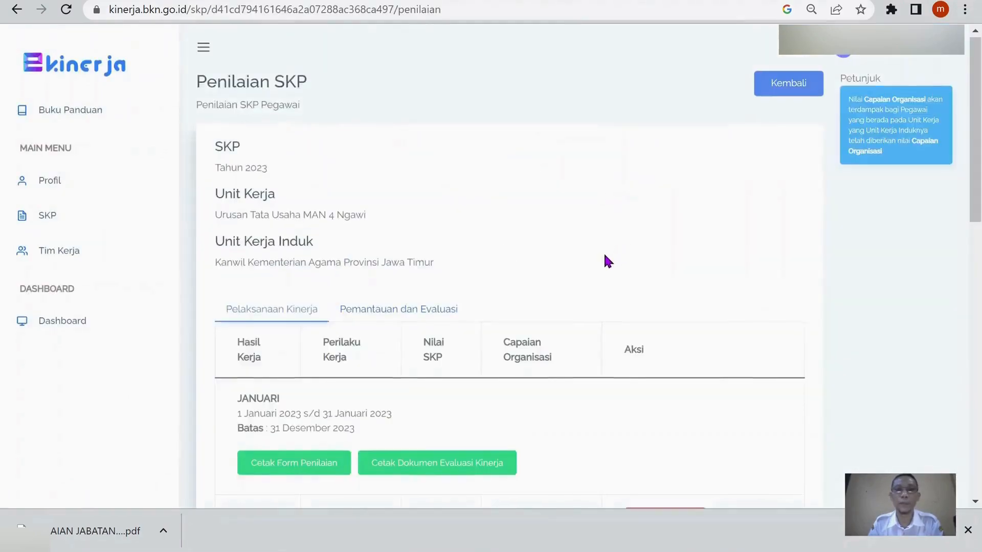
scroll(603, 258, "down", 4)
scroll(636, 256, "down", 5)
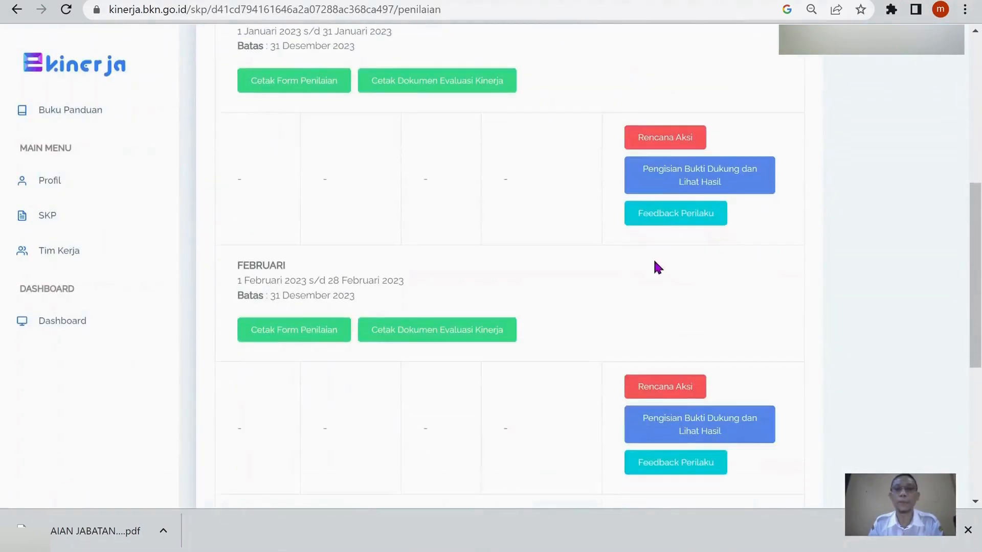
scroll(657, 267, "down", 3)
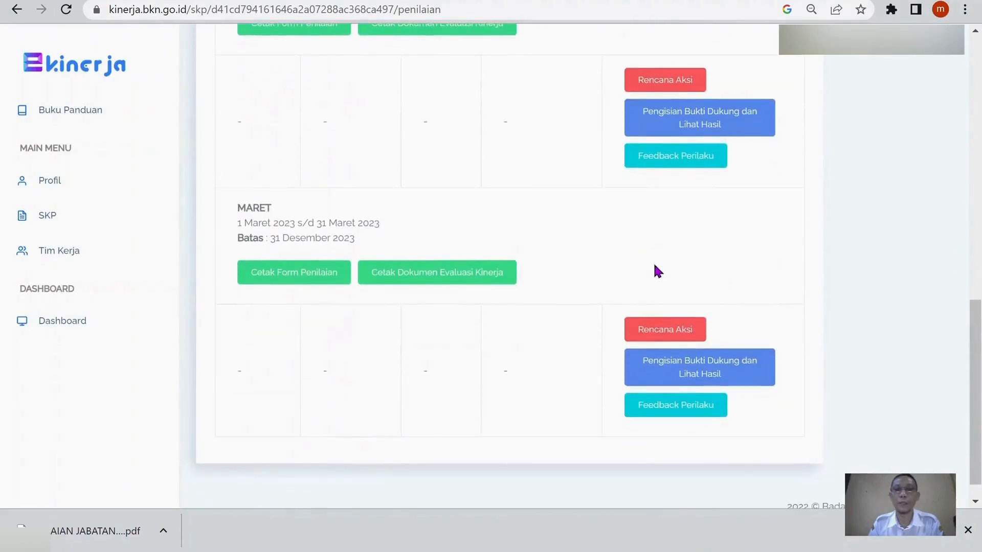
left_click(676, 329)
scroll(695, 311, "down", 5)
scroll(701, 306, "down", 3)
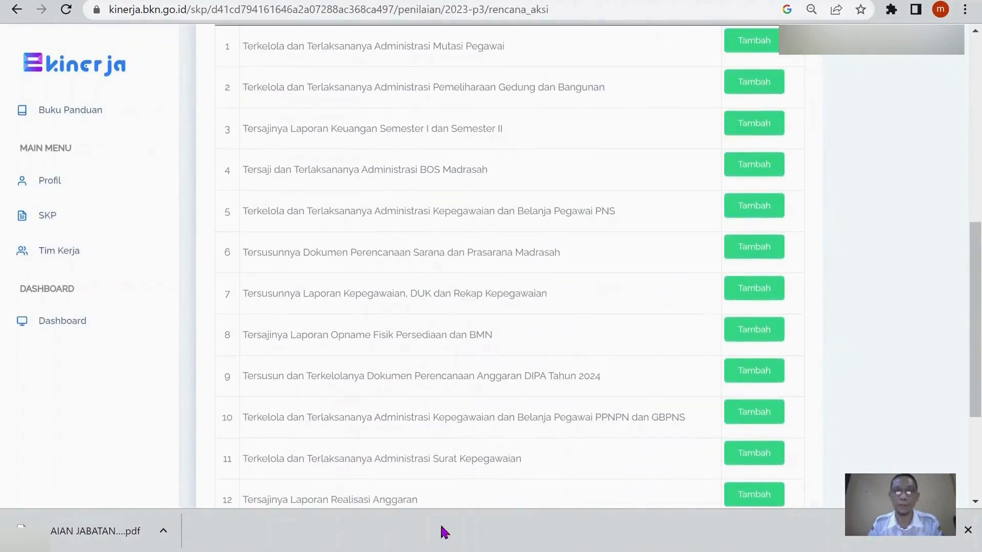
left_click(534, 522)
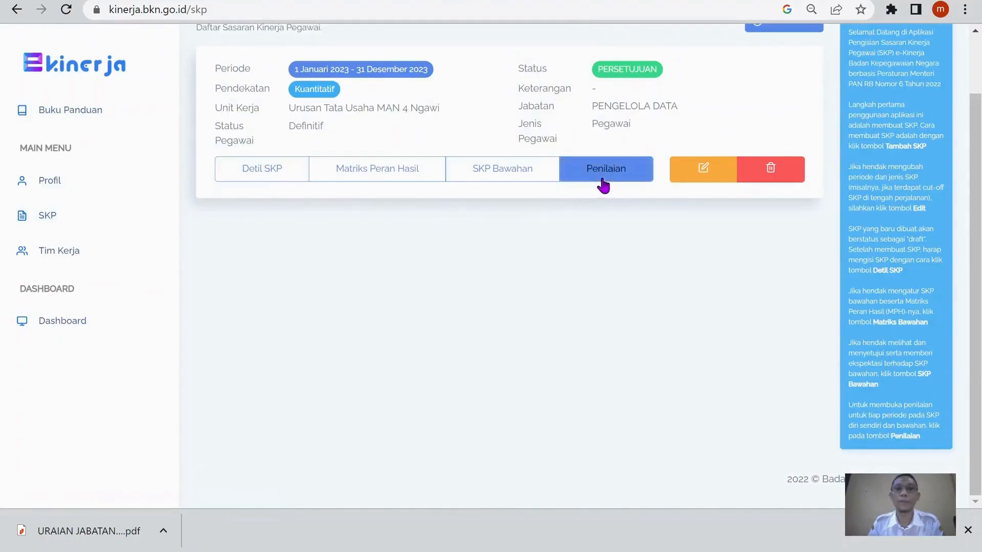
Open the SKP's Penilaian page again and go back to the Rencana Aksi list for Maret
left_click(603, 177)
scroll(603, 253, "down", 5)
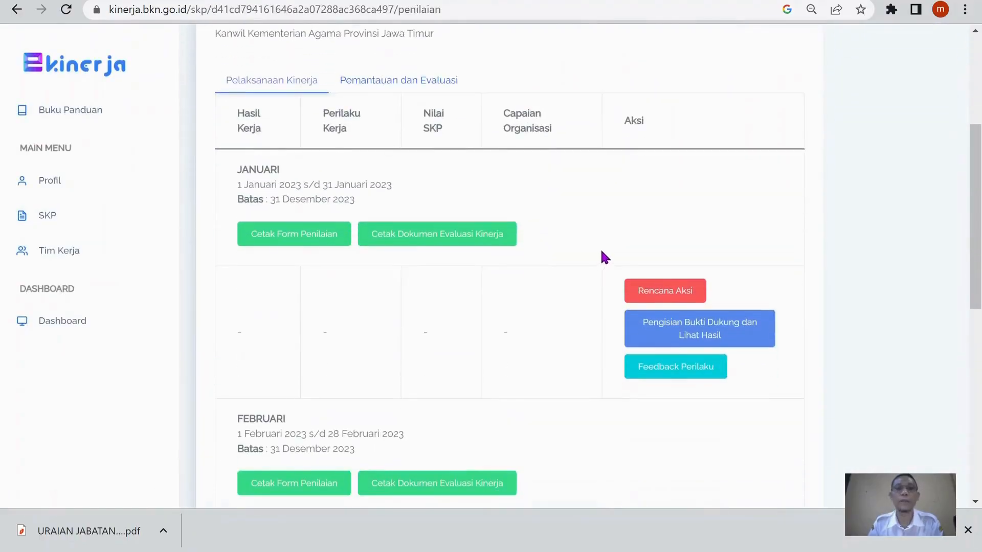
scroll(600, 256, "down", 2)
scroll(660, 268, "down", 7)
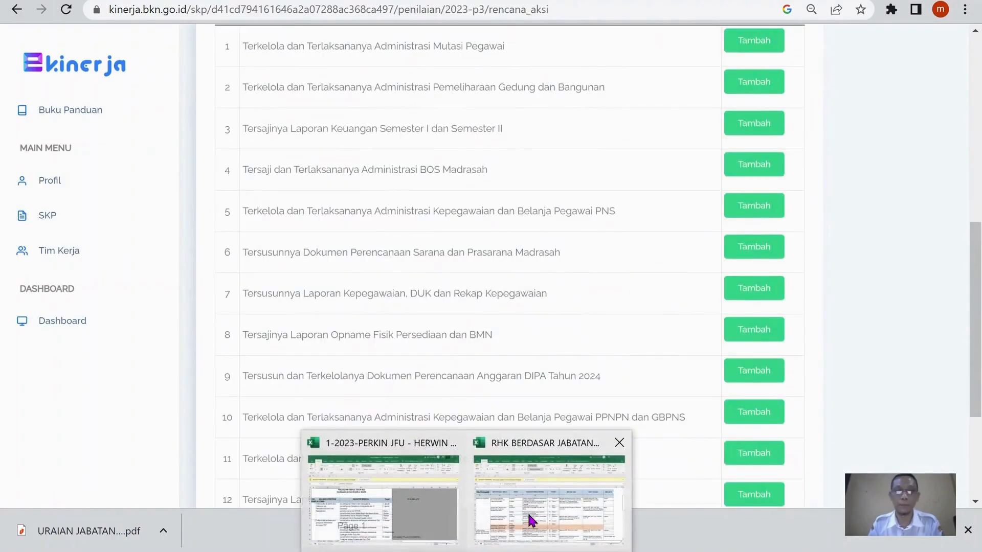
Return to Excel and copy the Maret action plan "Membuat Berkas Pengadaan Peralatan dan Mesin" from J20
left_click(527, 511)
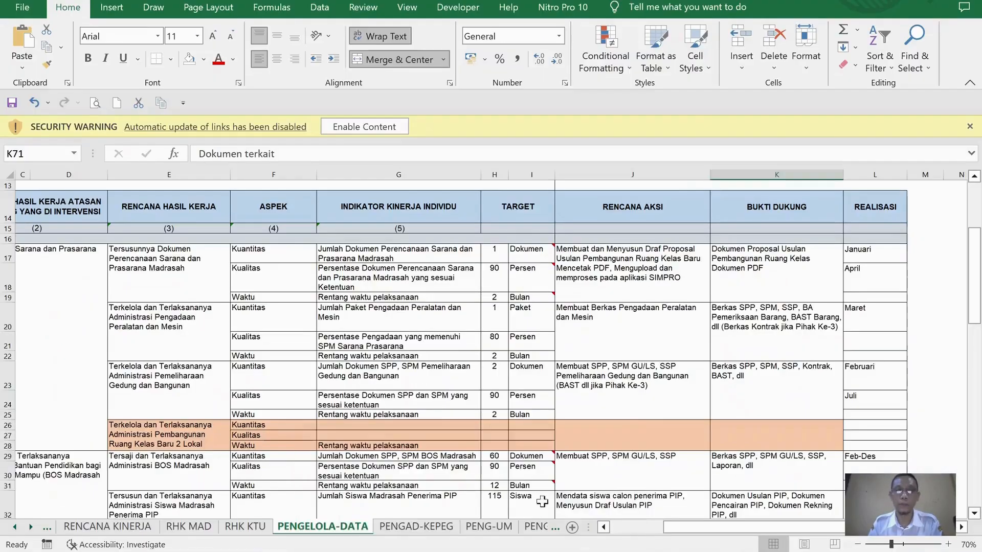
left_click(605, 318)
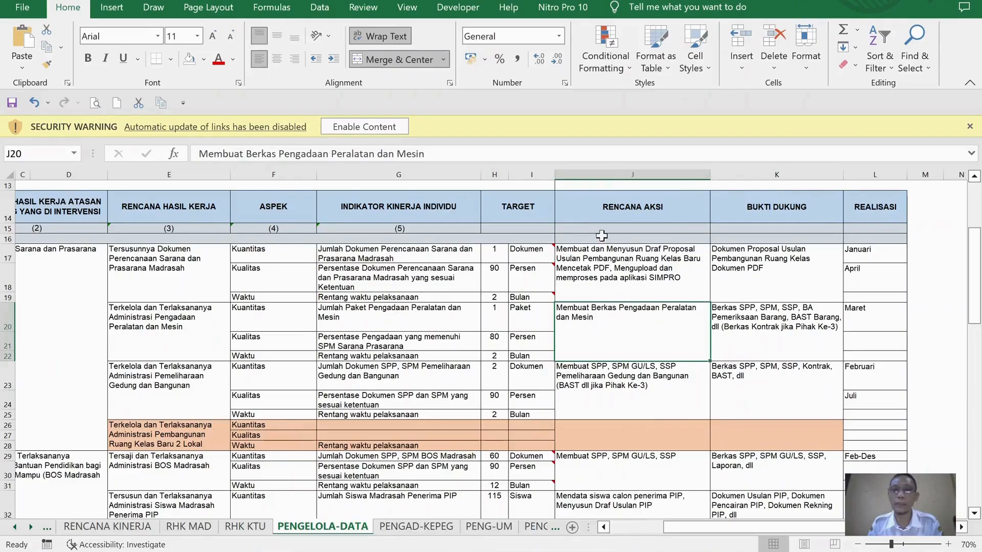
left_click_drag(199, 153, 476, 157)
key("ctrl+c")
key("Escape")
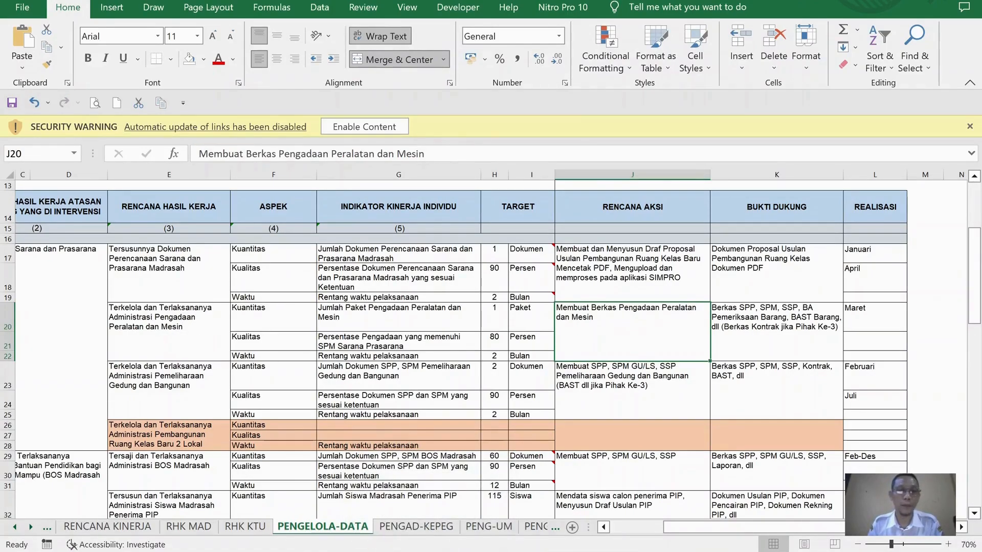
Switch to e-Kinerja and add the copied action plan "Membuat Berkas Pengadaan Peralatan dan Mesin" to "Terkelola dan Terlaksananya Administrasi Pengadaan Peralatan dan Mesin"
left_click(413, 550)
scroll(554, 204, "up", 2)
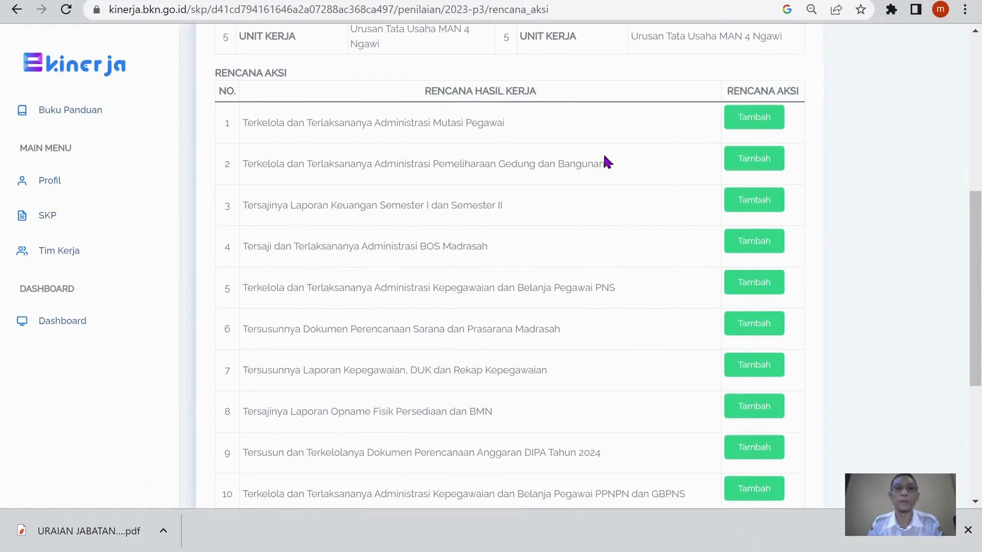
scroll(585, 221, "down", 2)
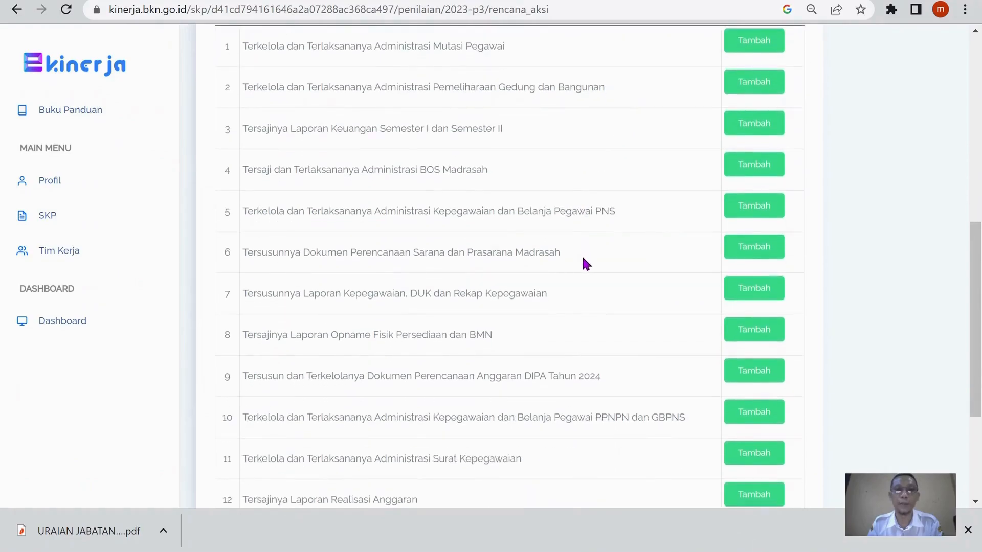
scroll(584, 262, "down", 2)
scroll(579, 271, "down", 3)
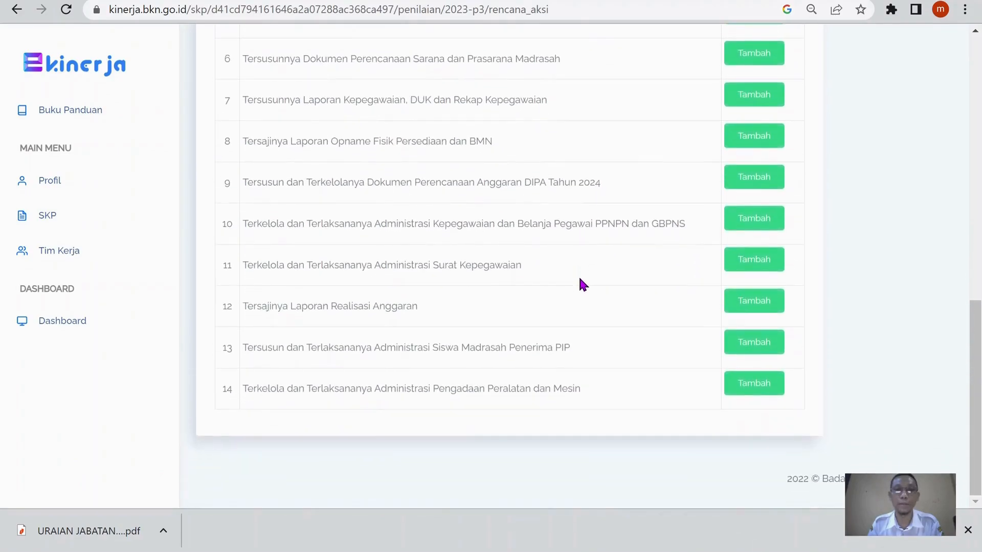
left_click(739, 390)
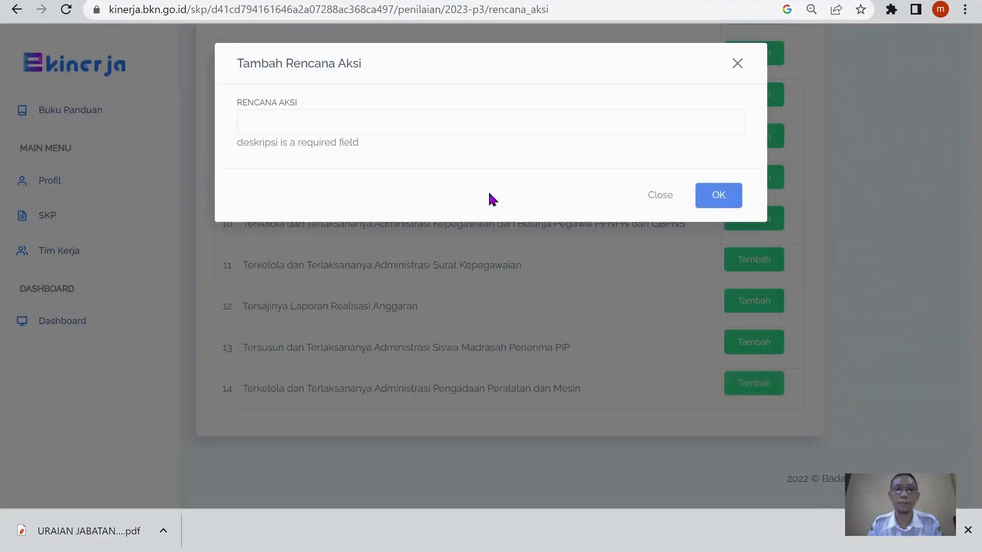
left_click(498, 116)
key("ctrl+v")
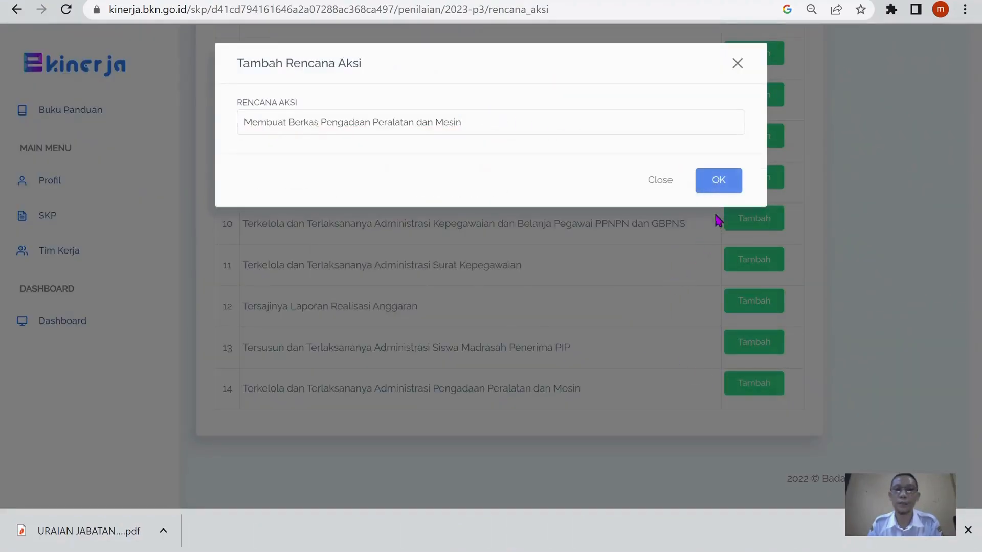
left_click(716, 188)
Return to the RHK BERDASAR JABATAN workbook in Excel and copy the BOS Madrasah action plan "Membuat SPP, SPM GU/LS, SSP" from J29
mouse_move(467, 551)
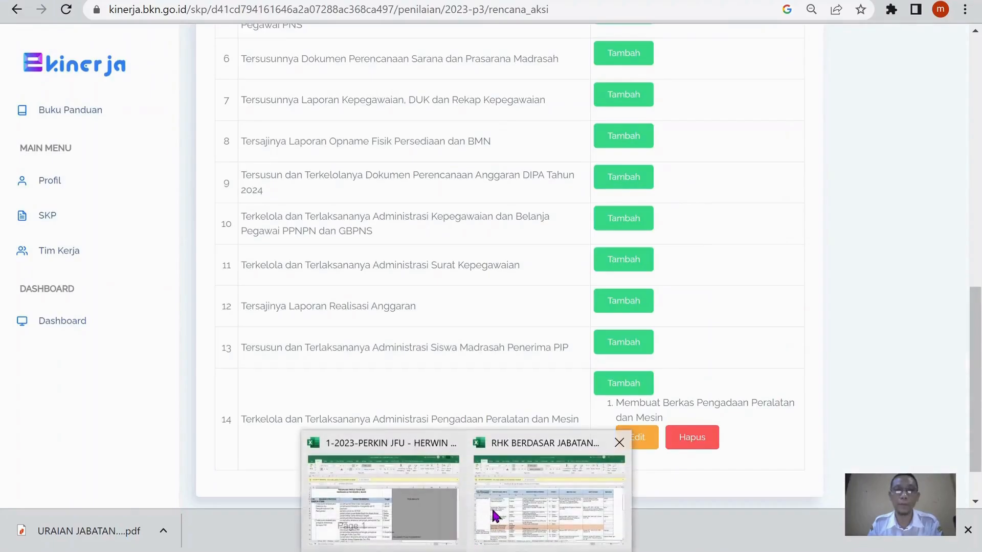
left_click(493, 509)
scroll(818, 312, "down", 1)
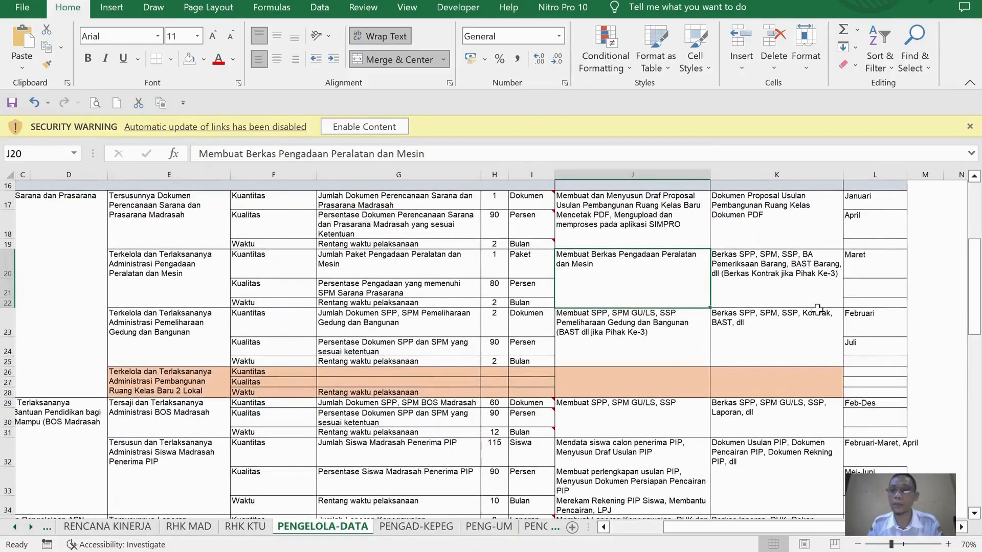
scroll(817, 311, "down", 2)
left_click(665, 299)
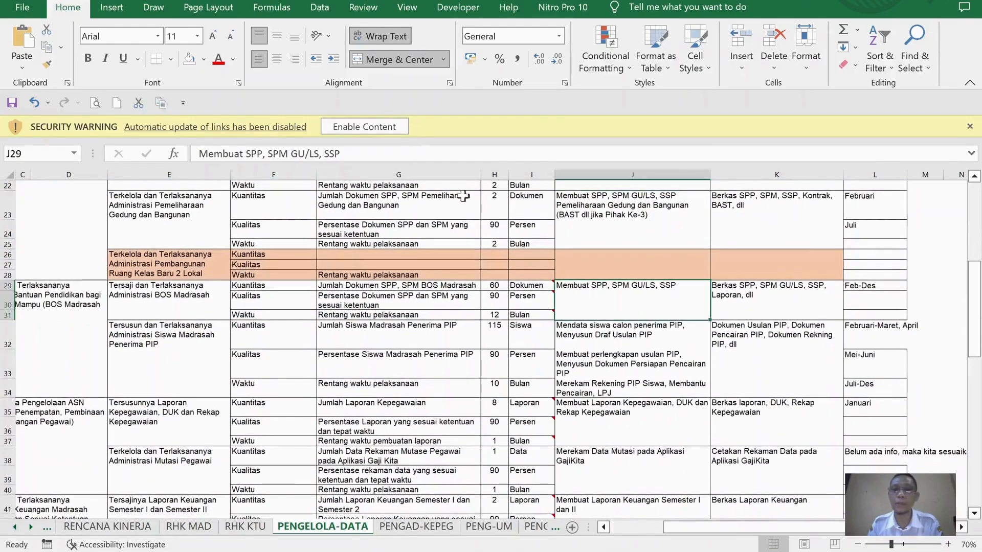
left_click_drag(195, 153, 342, 154)
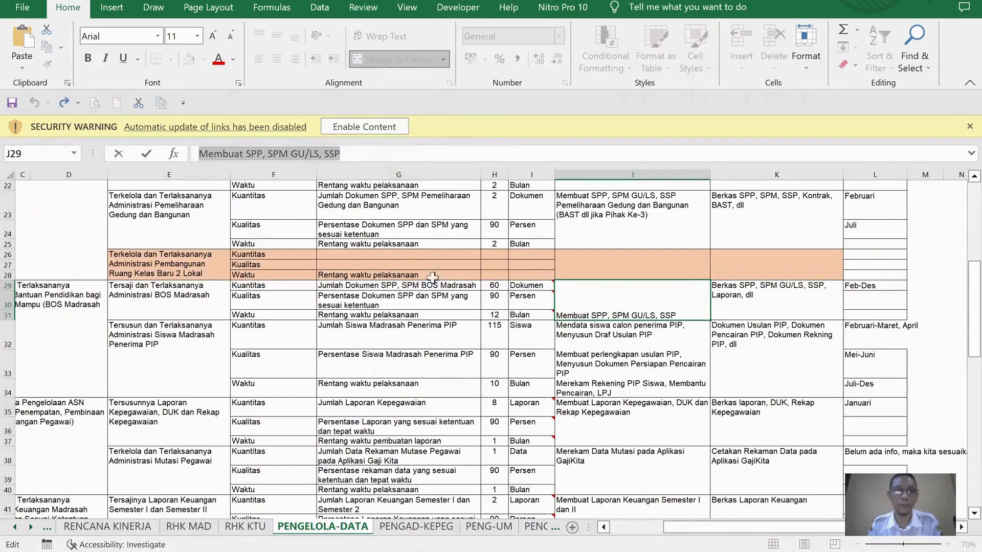
Switch to e-Kinerja and add the action plan "Membuat SPP, SPM GU/LS, SSP" to "Tersaji dan Terlaksananya Administrasi BOS Madrasah"
key("alt+Tab")
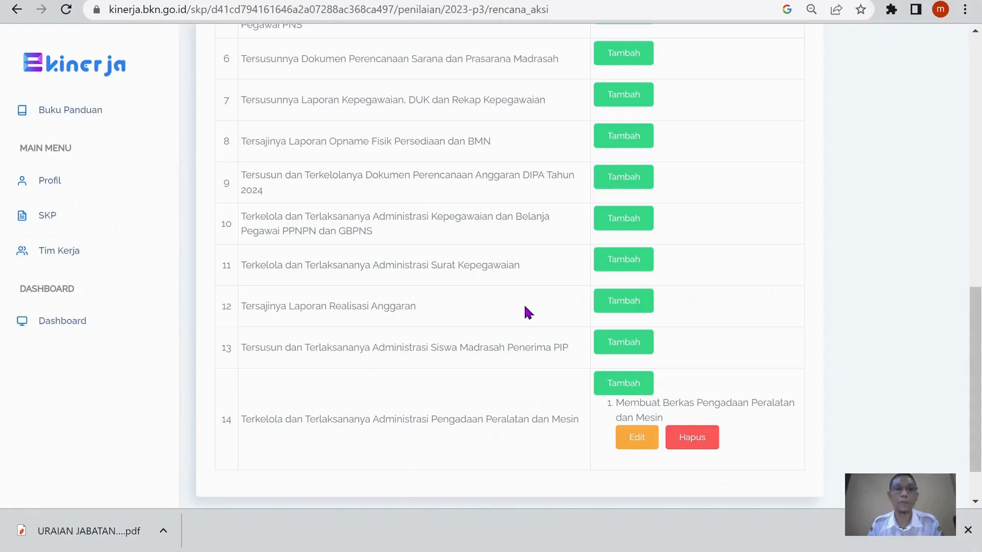
key("alt+Tab")
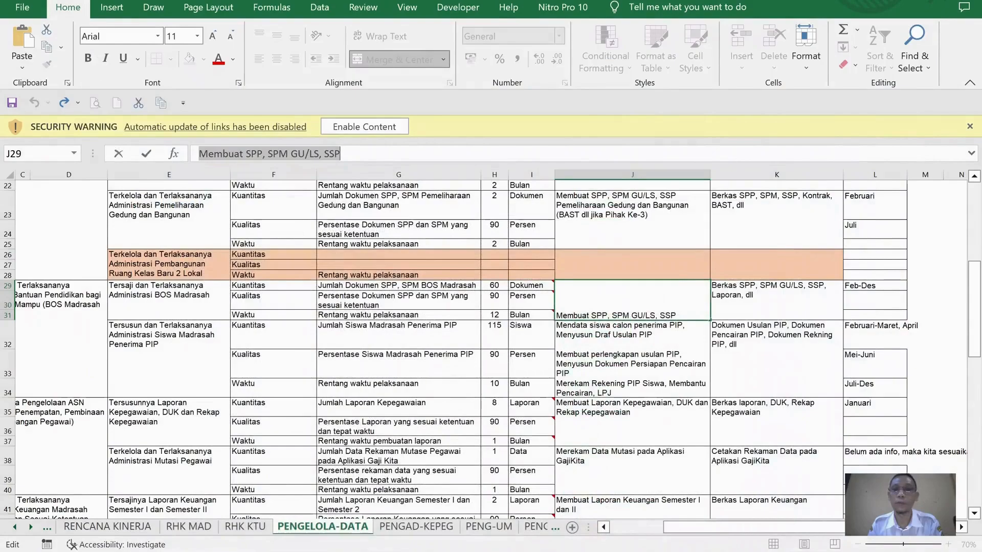
key("alt+Tab")
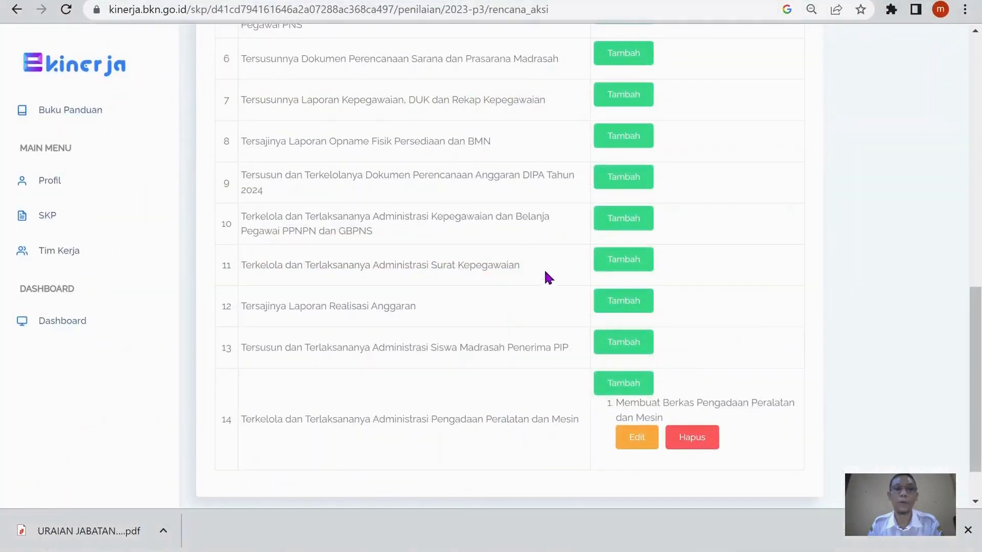
scroll(562, 244, "up", 5)
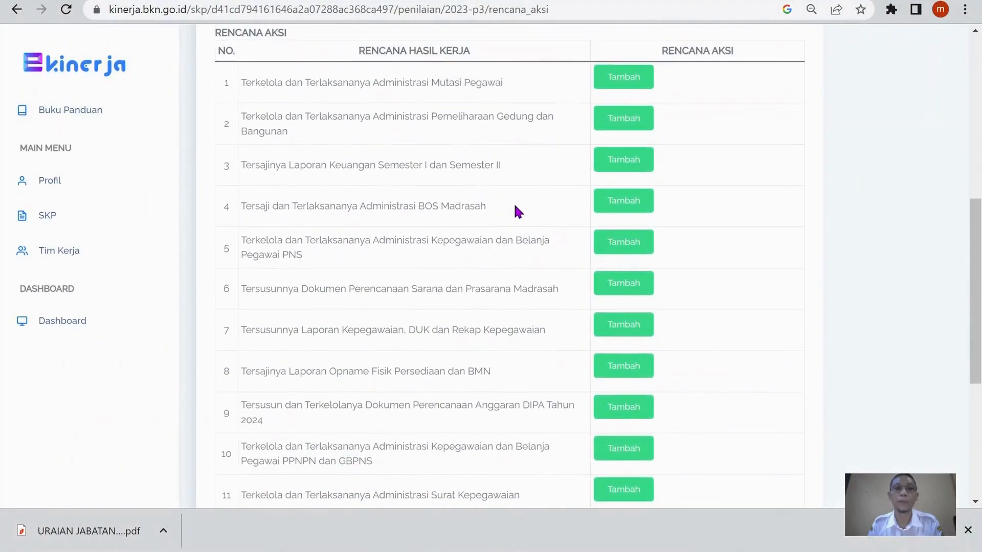
left_click(617, 204)
left_click(525, 112)
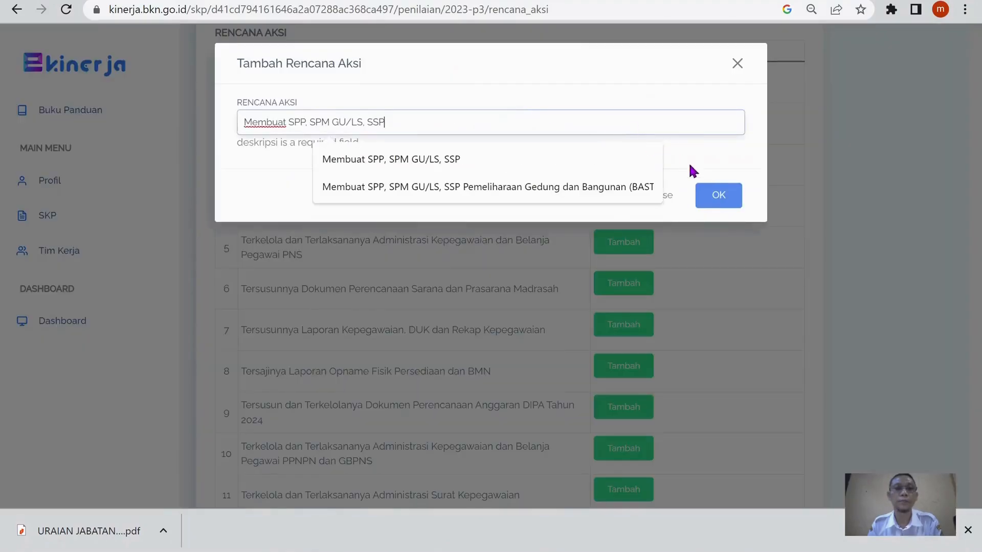
left_click(689, 162)
left_click(718, 195)
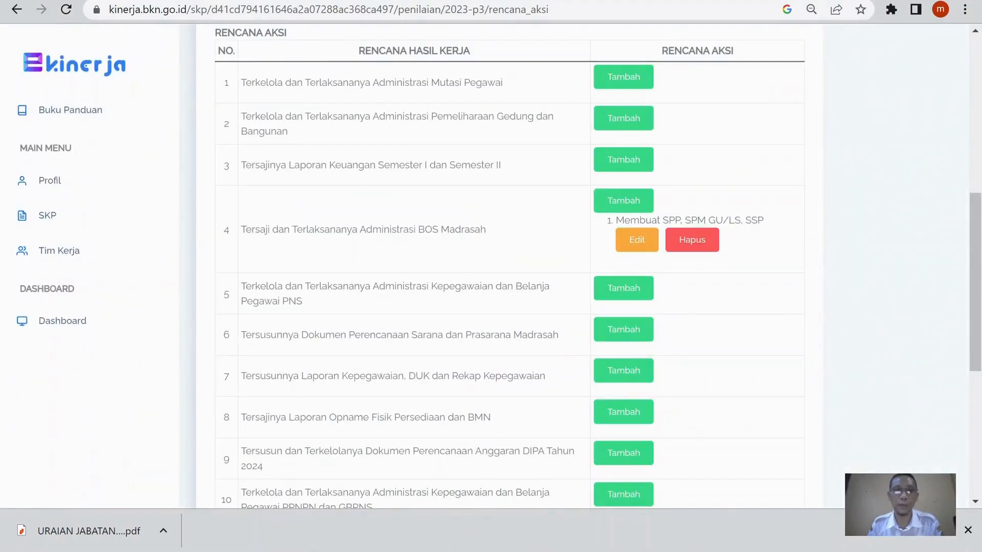
Return to Excel and copy only "Merekam Capaian Output Bulanan" from the Feb-Des action plan in J56
key("alt+Tab")
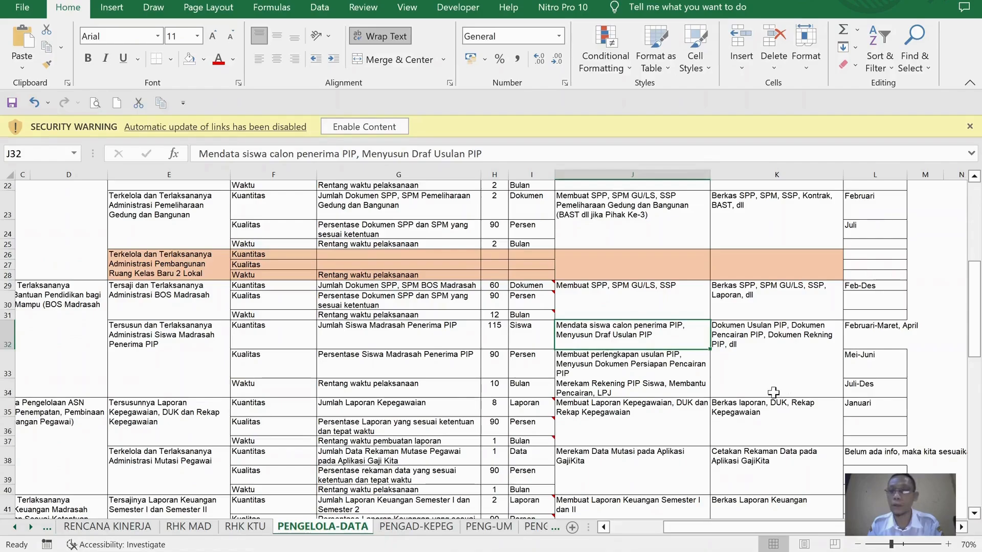
scroll(773, 393, "down", 3)
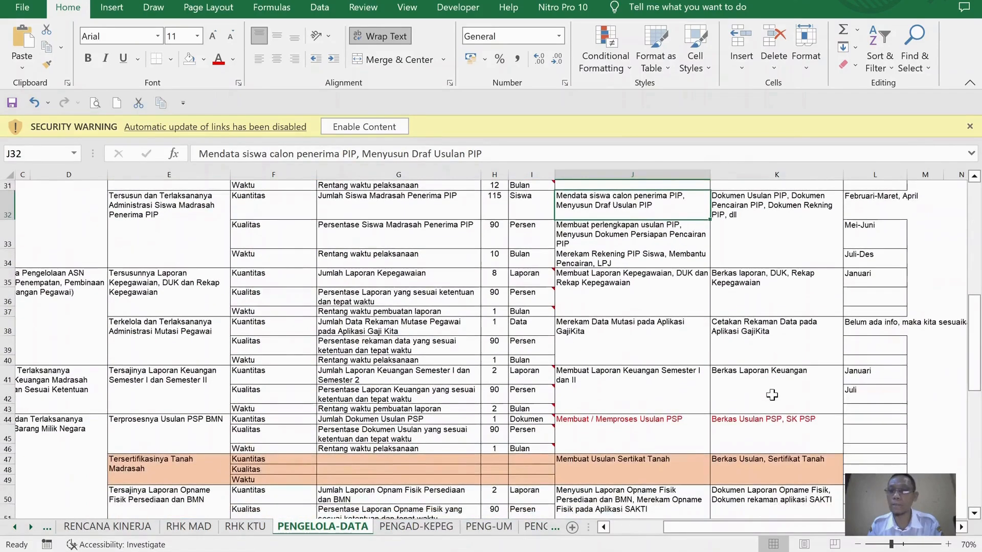
scroll(771, 394, "down", 4)
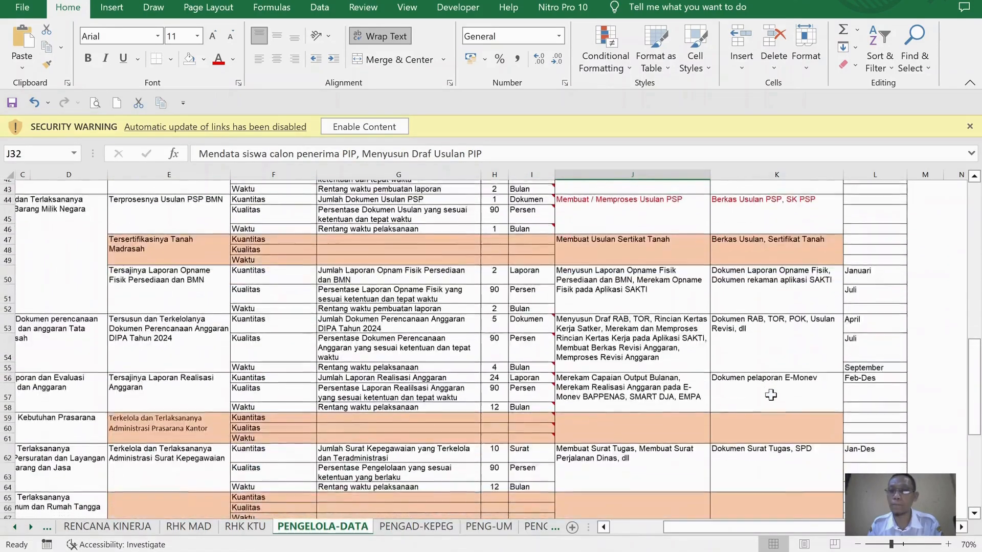
left_click(625, 381)
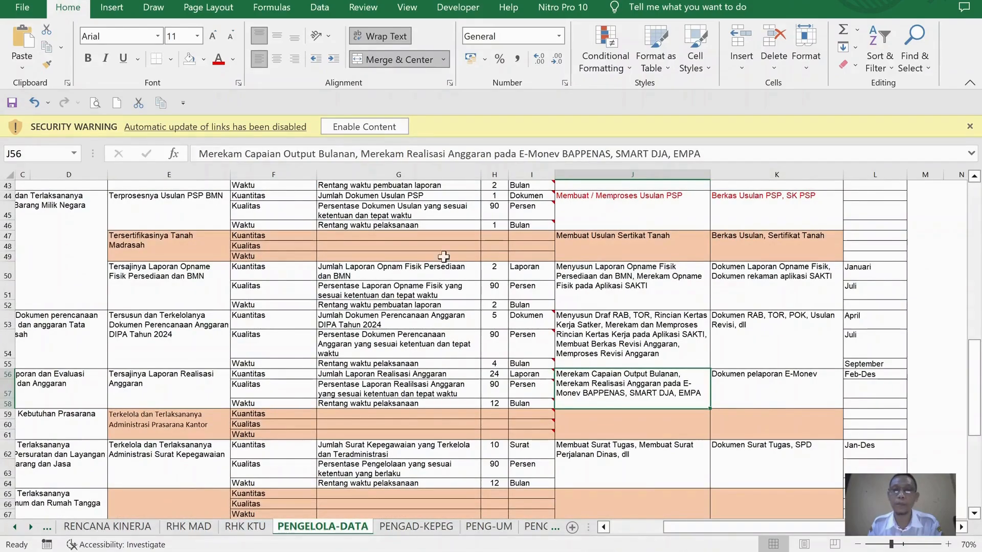
left_click_drag(199, 153, 356, 148)
key("ctrl+c")
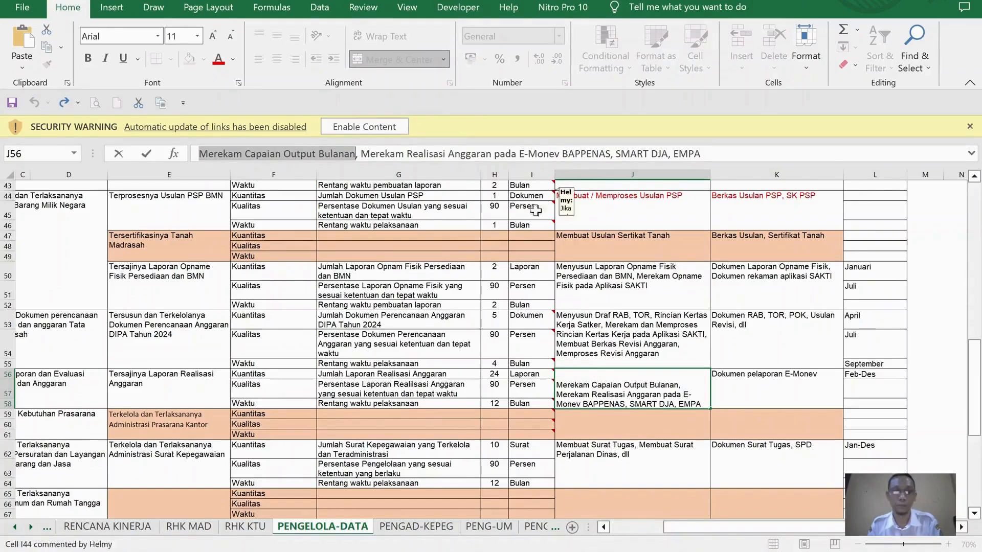
Switch to e-Kinerja and add the action plan "Merekam Capaian Output Bulanan" to "Tersajinya Laporan Realisasi Anggaran"
key("alt+Tab")
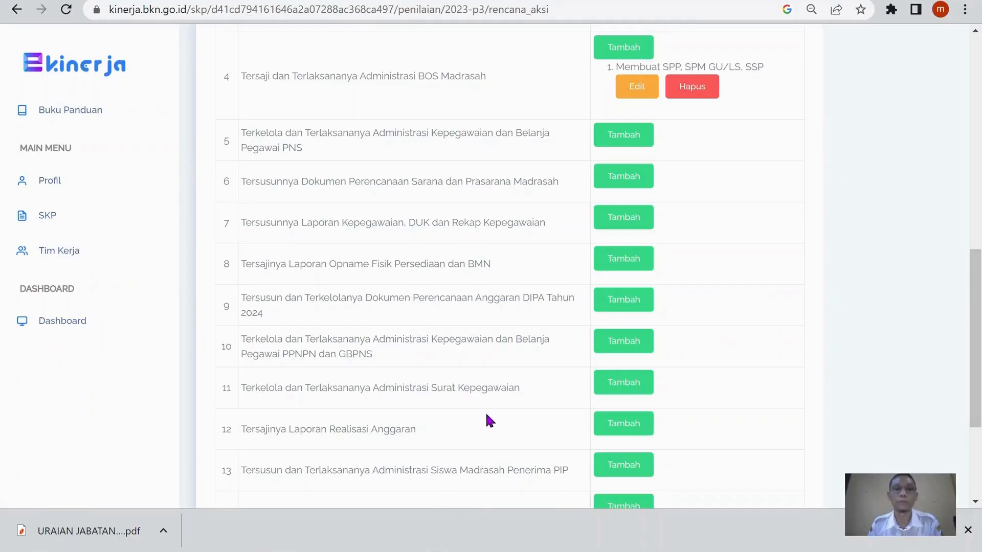
key("alt+Tab")
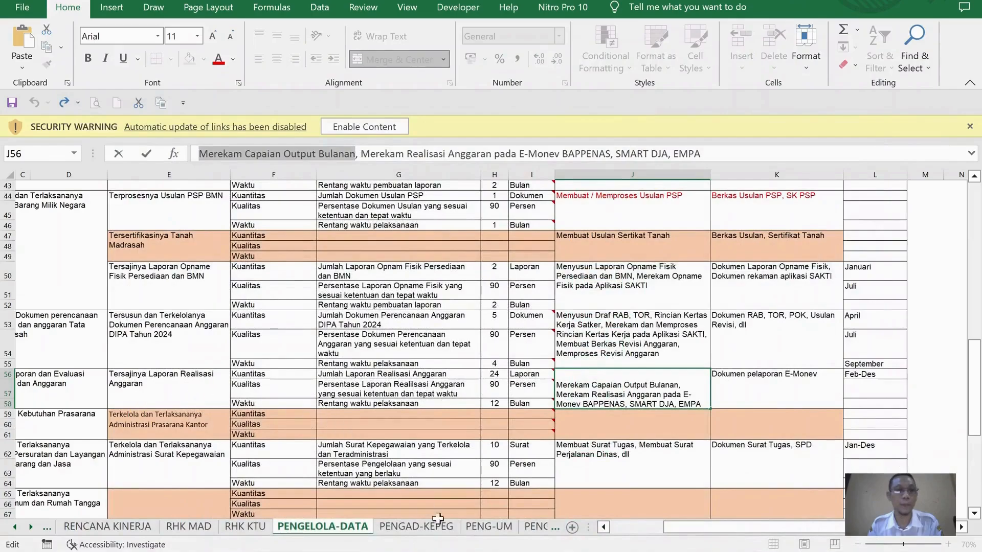
key("alt+Tab")
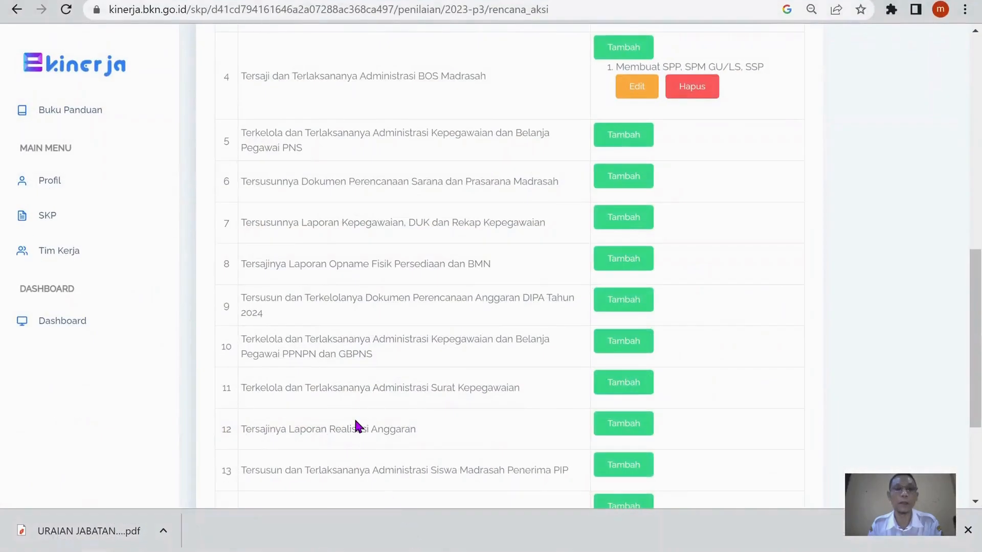
scroll(489, 279, "down", 3)
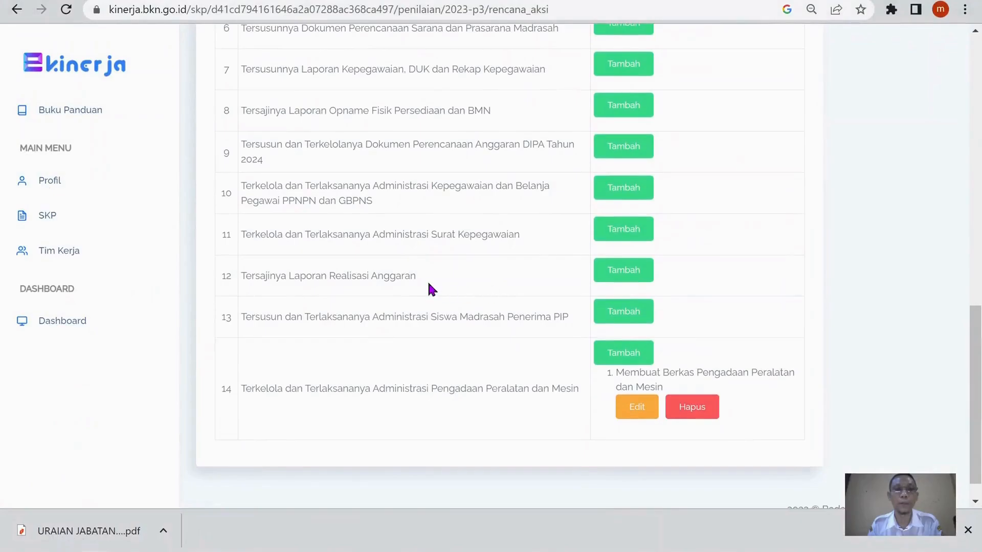
left_click(623, 279)
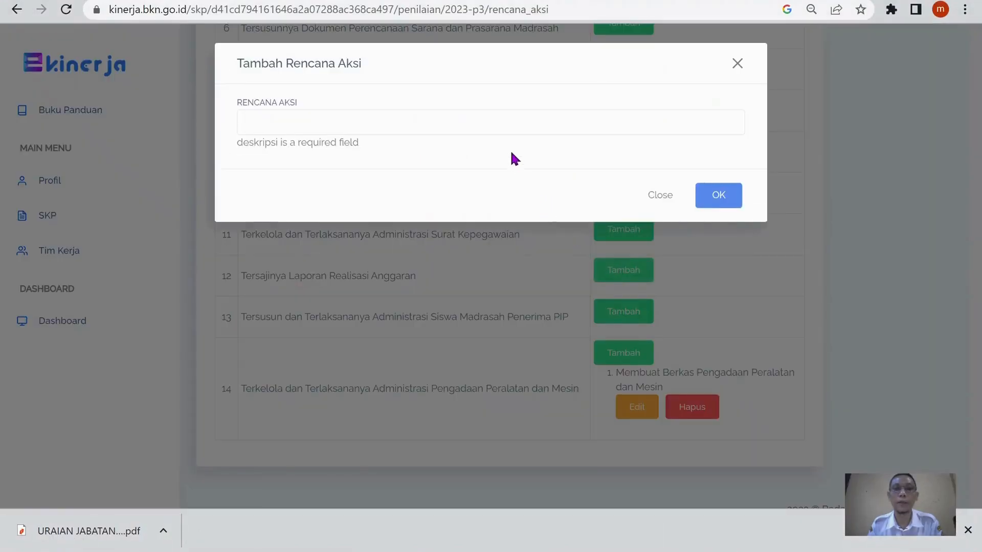
left_click(509, 120)
key("ctrl+v")
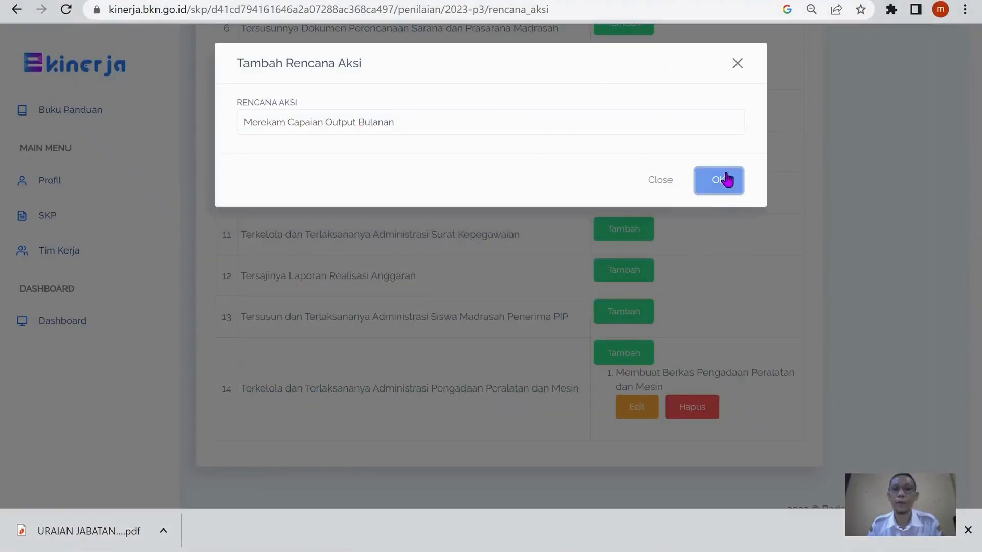
left_click(726, 179)
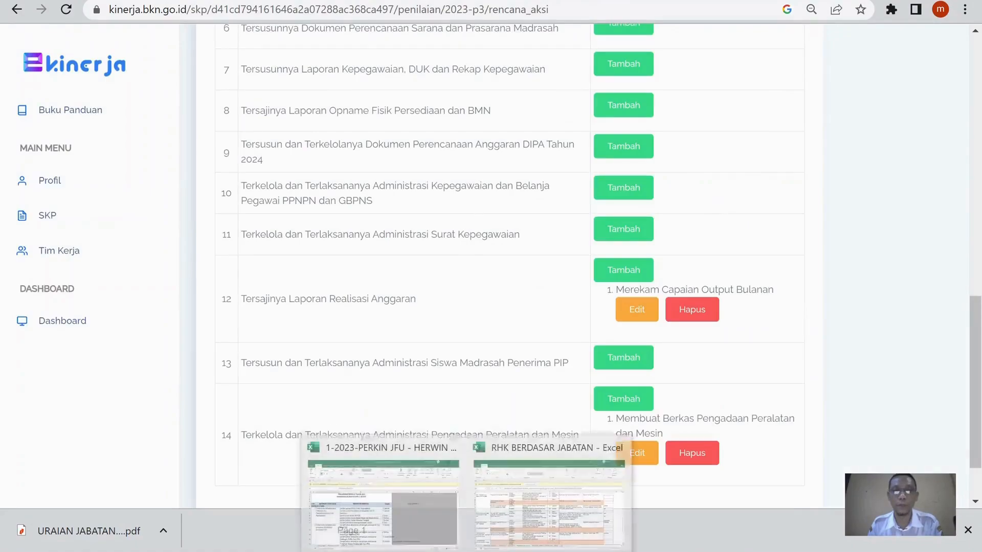
Return to Excel and copy the Jan-Des action plan "Membuat Surat Tugas, Membuat Surat Perjalanan Dinas, dll" from J62
left_click(521, 502)
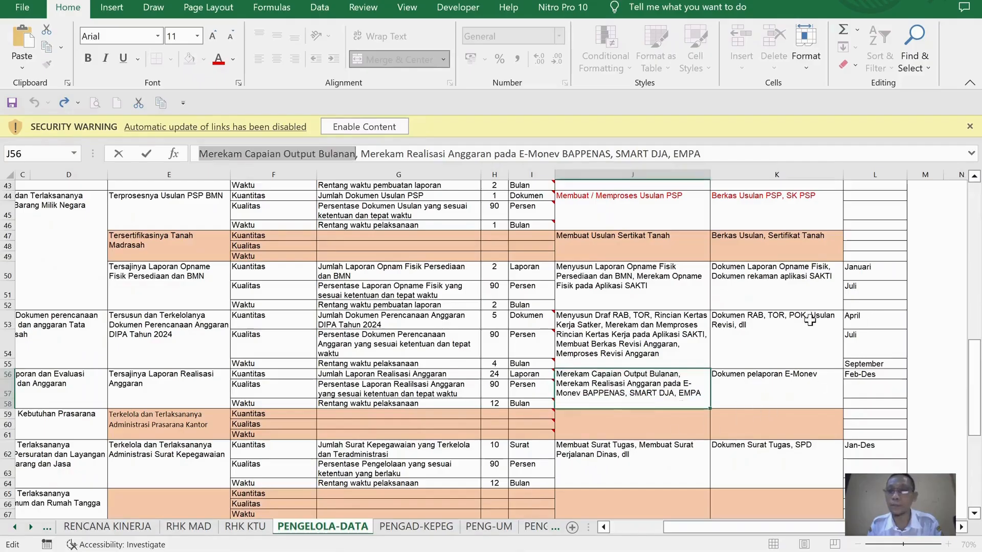
scroll(646, 327, "down", 3)
left_click(646, 327)
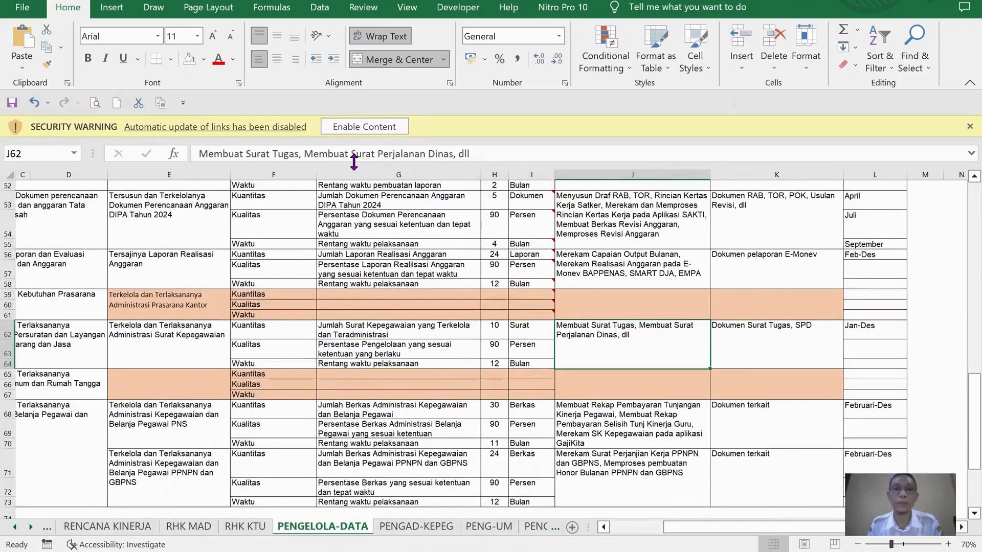
left_click(200, 153)
left_click_drag(200, 153, 578, 179)
key("ctrl+c")
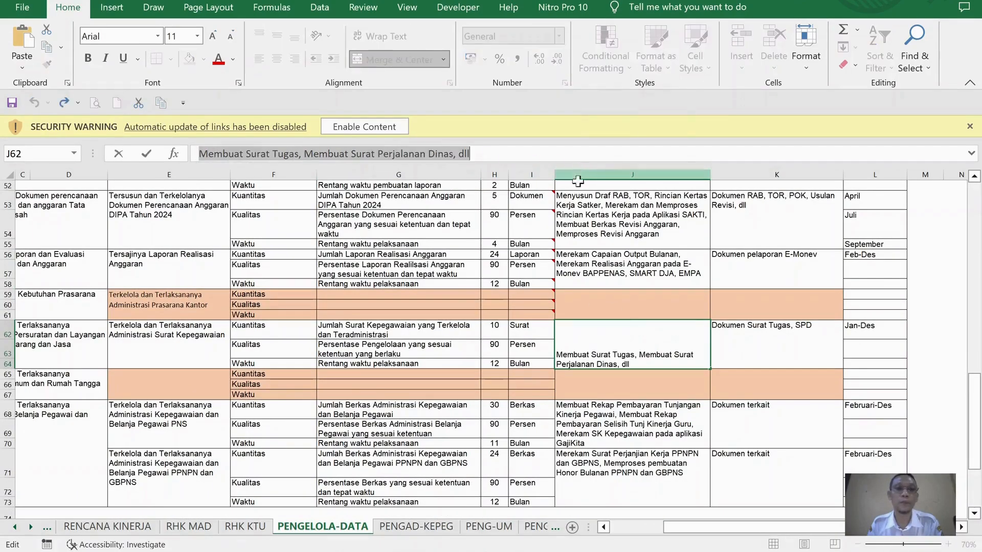
Switch to e-Kinerja and add "Membuat Surat Tugas, Membuat Surat Perjalanan Dinas, dll" as action plan for "Terkelola dan Terlaksananya Administrasi Surat Kepegawaian"
key("alt+Tab")
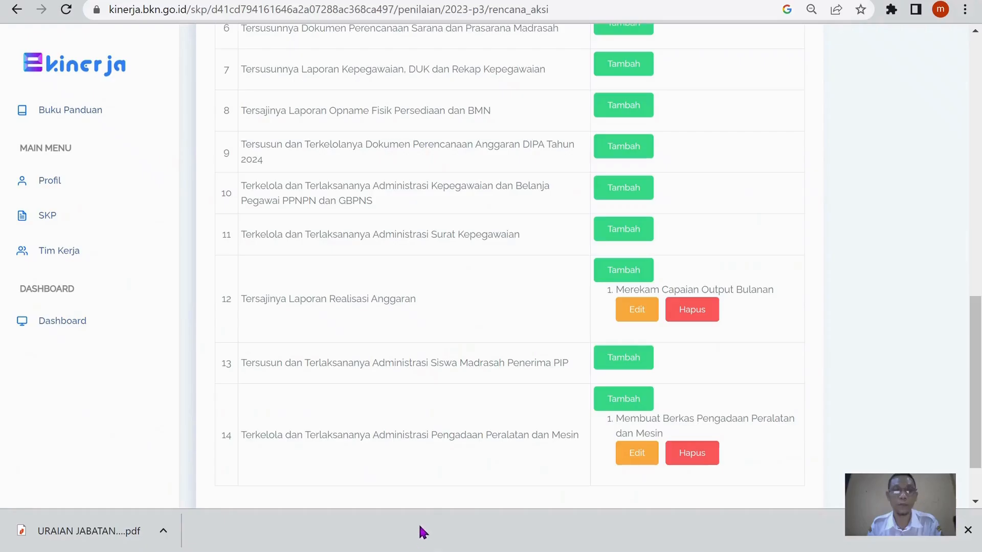
key("alt+Tab")
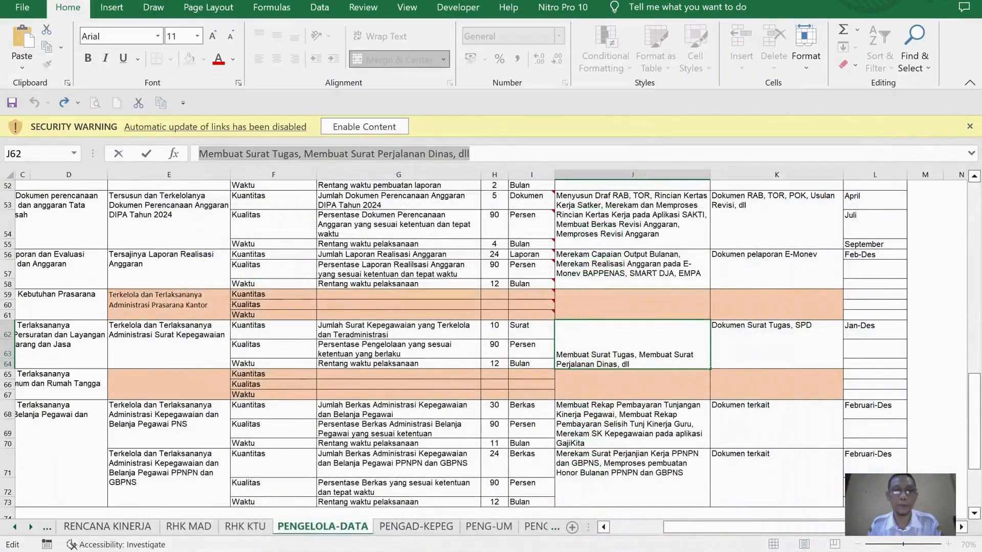
key("alt+Tab")
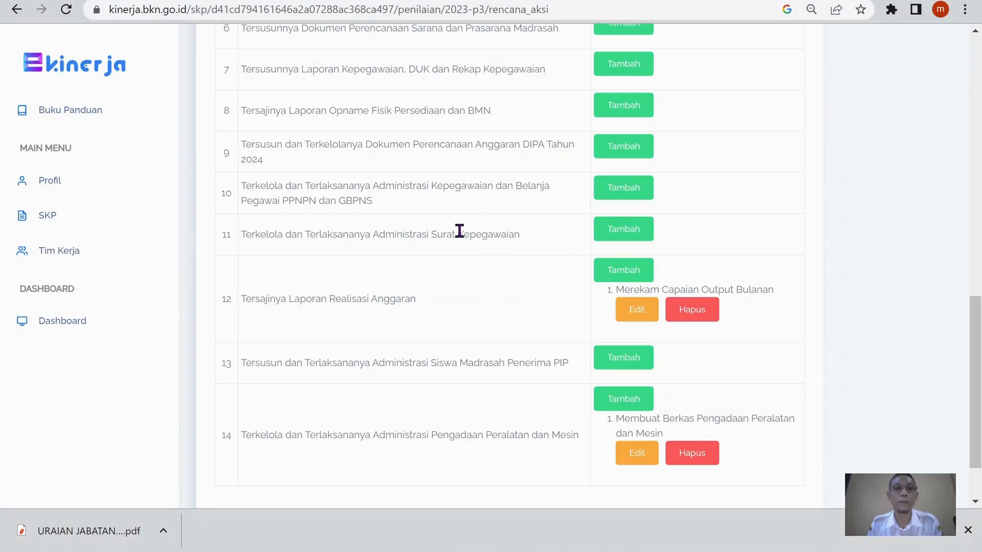
left_click(628, 234)
left_click(582, 126)
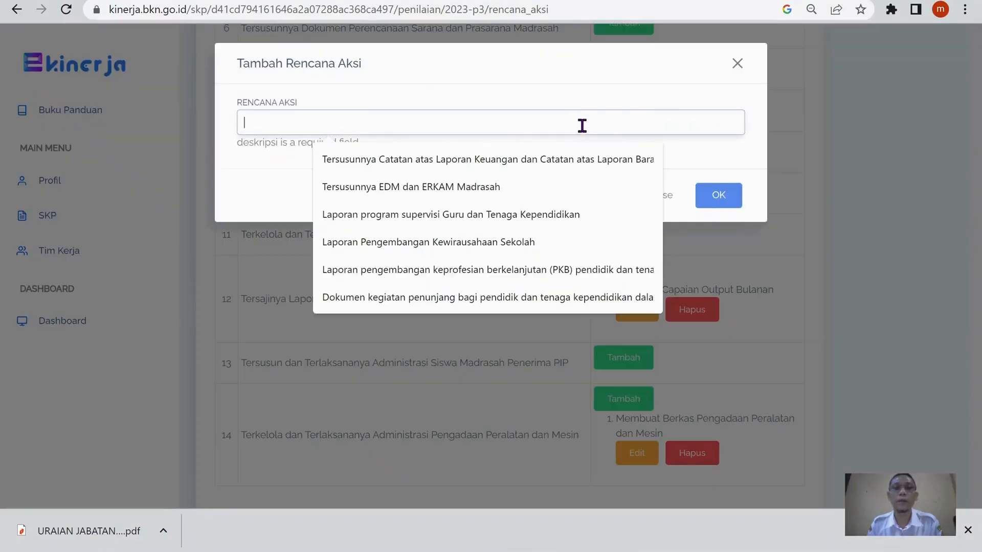
key("ctrl+v")
left_click(718, 196)
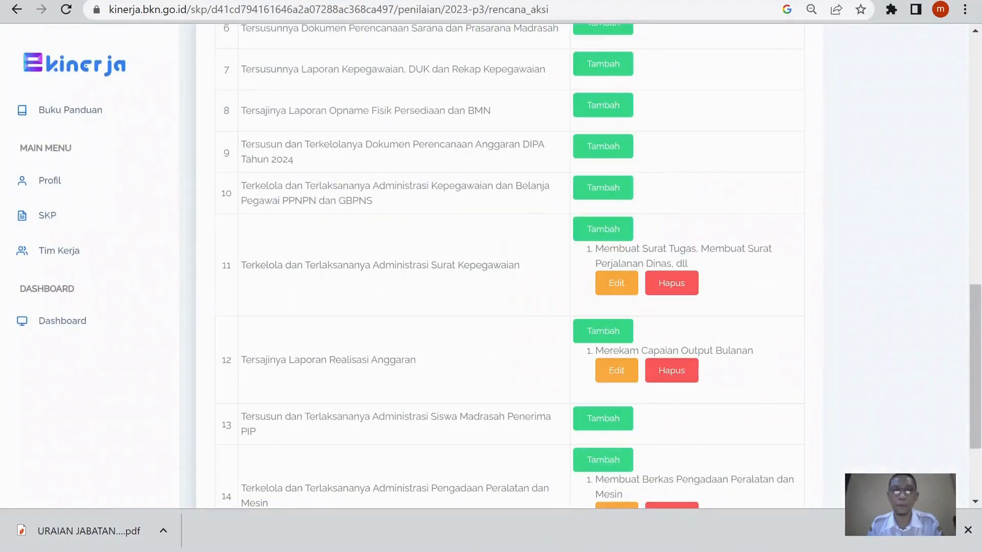
Return to Excel and copy only "Membuat Rekap Pembayaran Tunjangan Kinerja Pegawai" from the Februari-Des action plan in J68
left_click(585, 489)
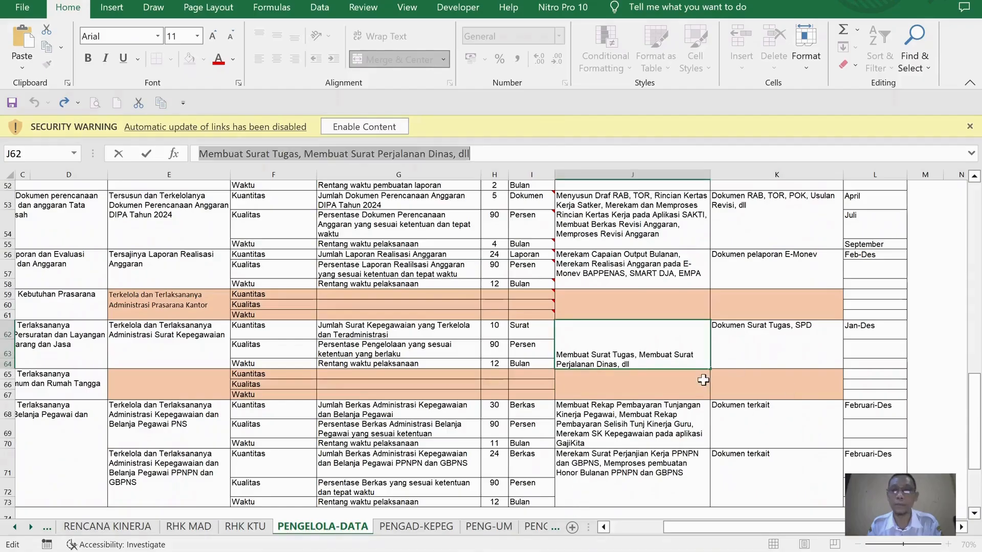
key("ctrl+Return")
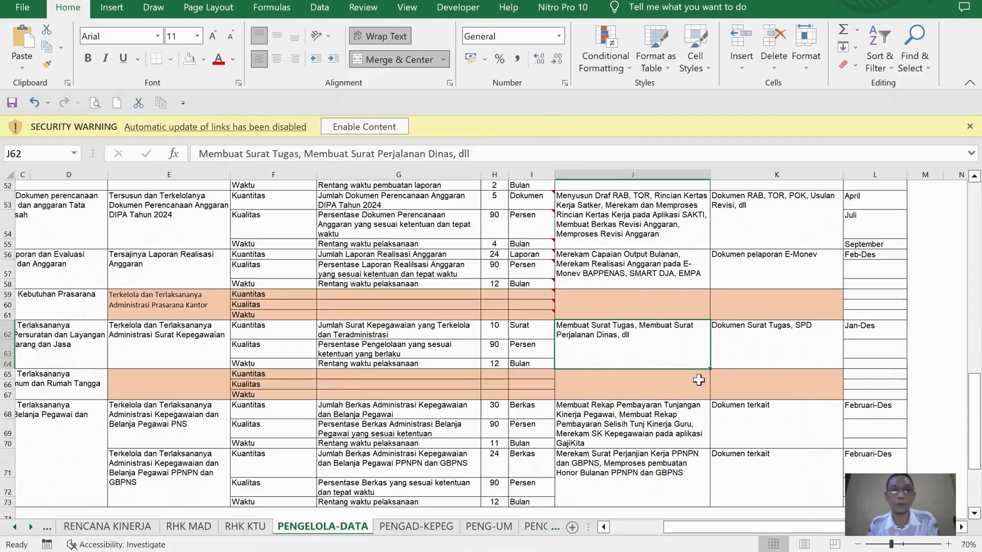
left_click(641, 423)
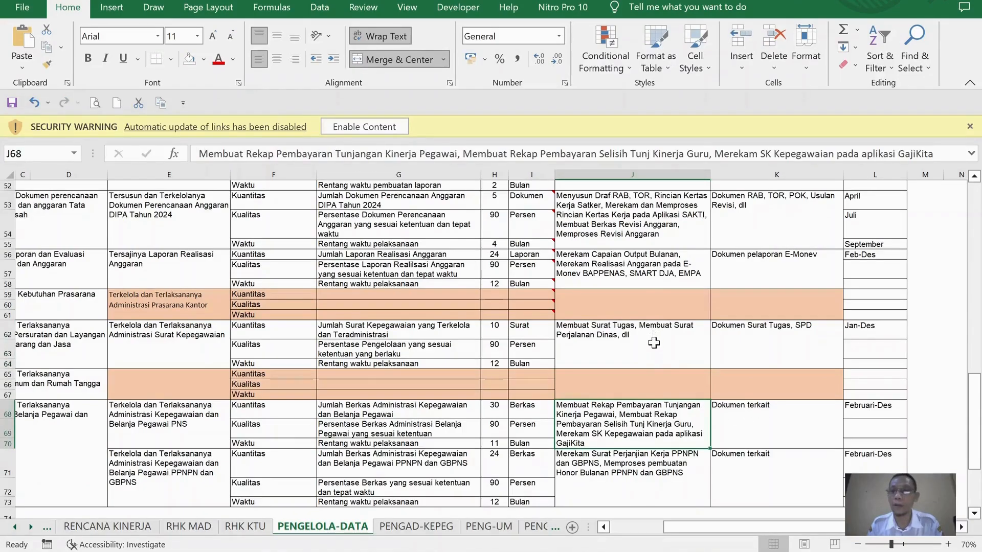
scroll(654, 343, "down", 1)
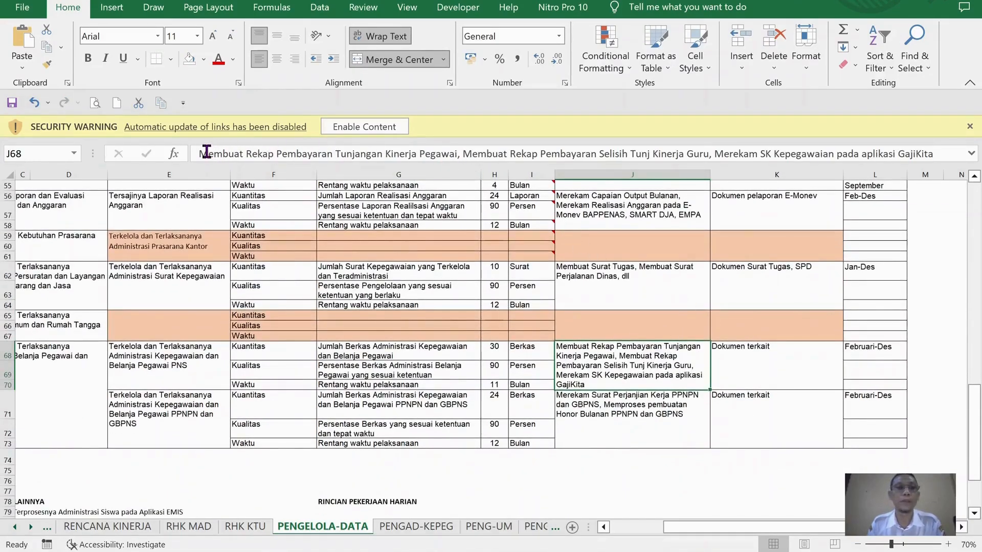
left_click_drag(201, 154, 460, 154)
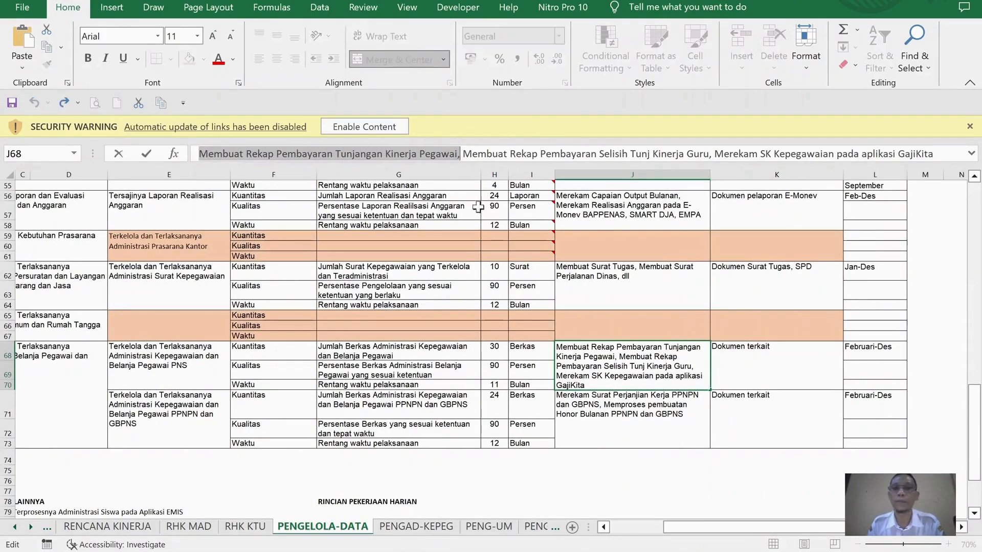
key("shift+Left")
key("ctrl+c")
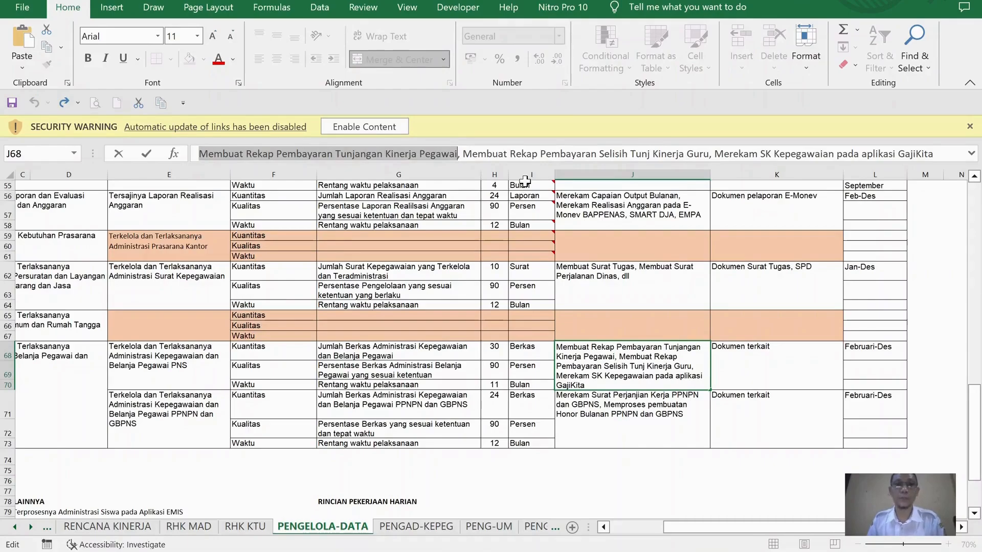
Switch to e-Kinerja and add "Membuat Rekap Pembayaran Tunjangan Kinerja Pegawai" to "Terkelola dan Terlaksananya Administrasi Kepegawaian dan Belanja Pegawai PNS"
key("alt+Tab")
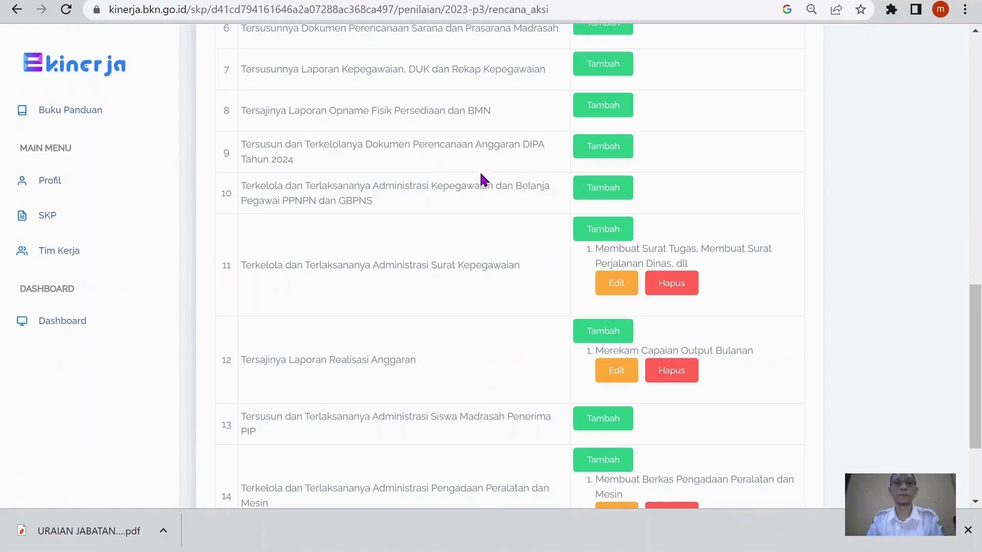
scroll(480, 166, "up", 2)
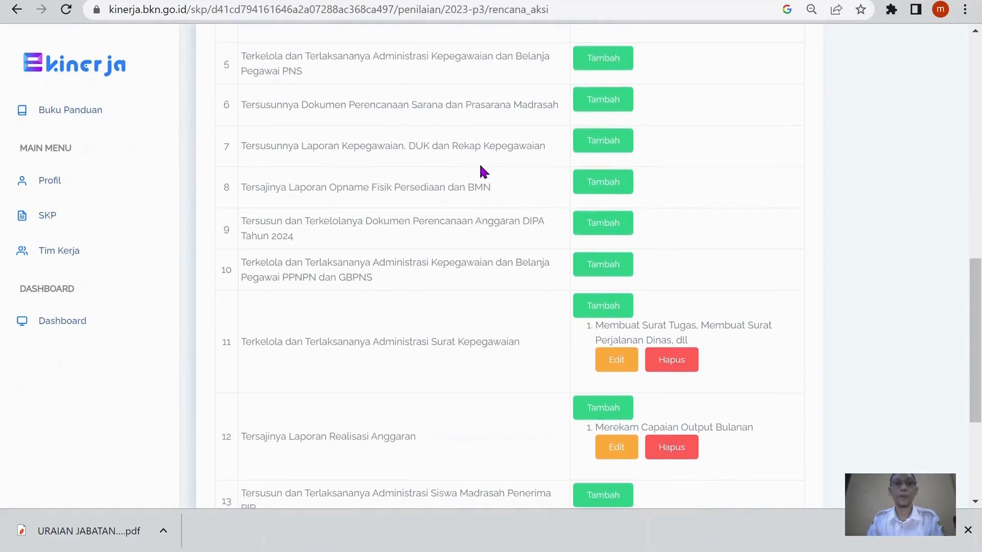
scroll(478, 176, "down", 3)
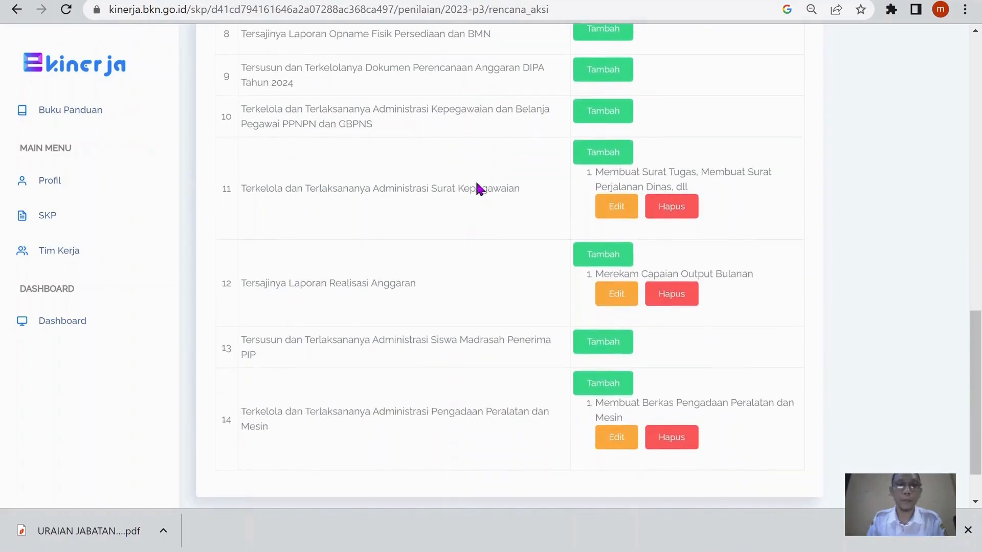
scroll(482, 186, "up", 4)
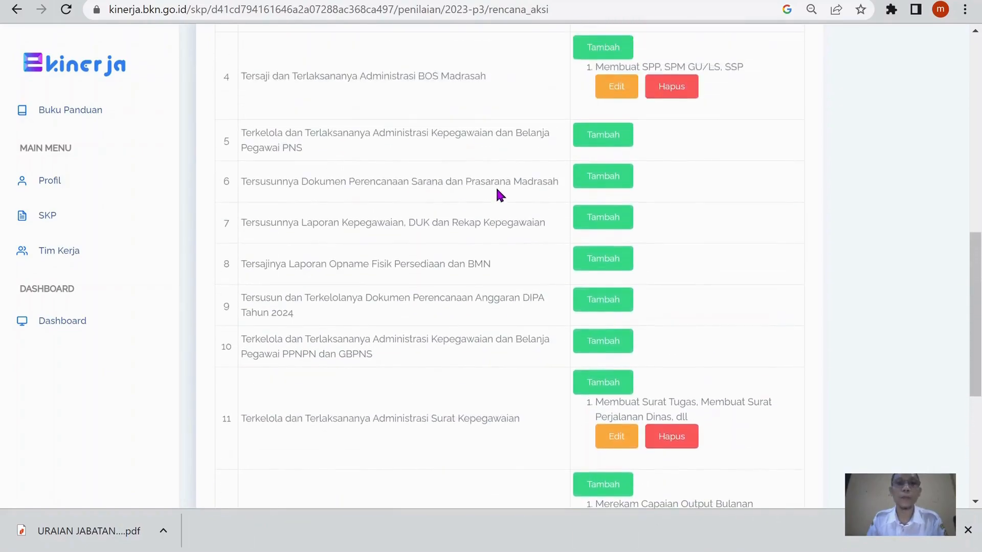
left_click(612, 134)
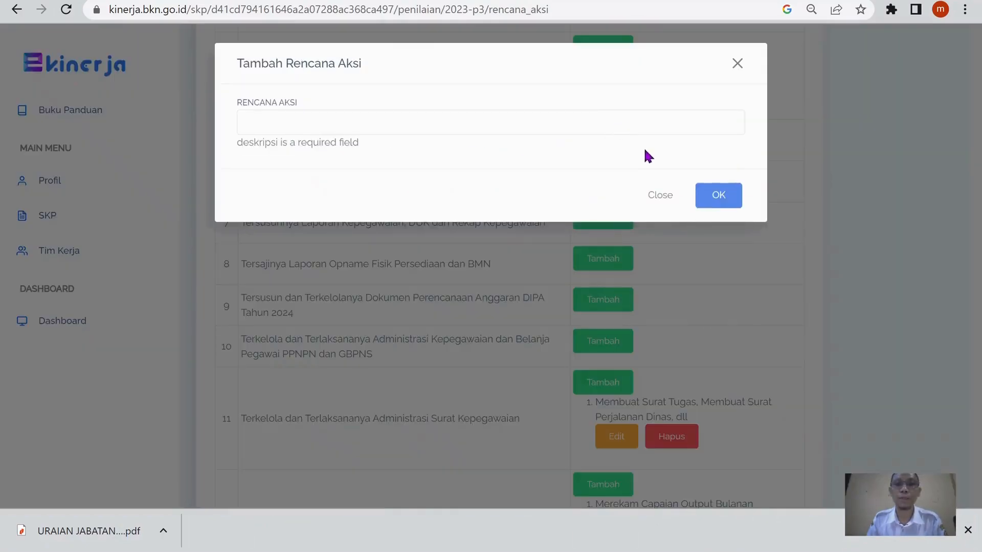
left_click(528, 124)
key("ctrl+v")
left_click(719, 195)
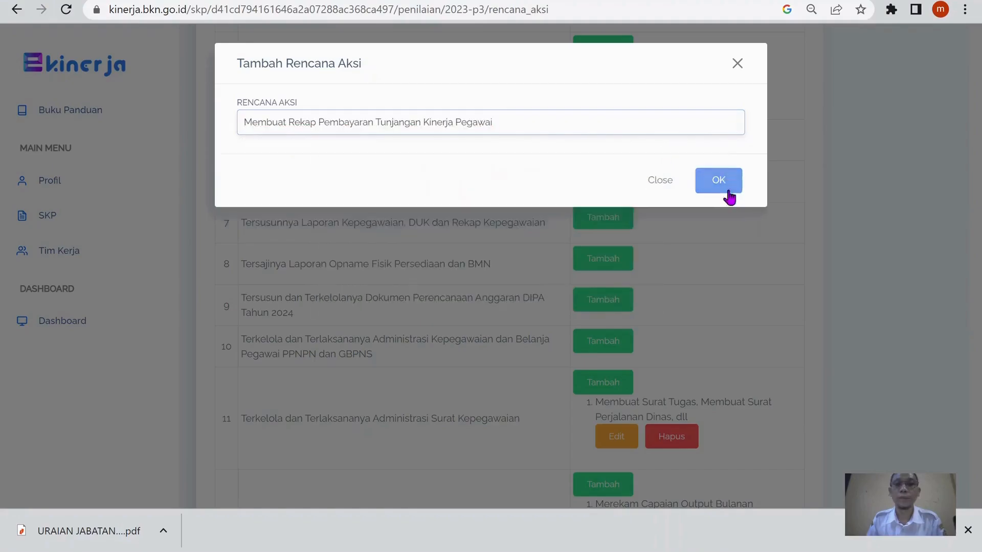
Return to Excel and copy "Merekam SK Kepegawaian pada aplikasi GajiKita" from the action plan in J68
key("alt+Tab")
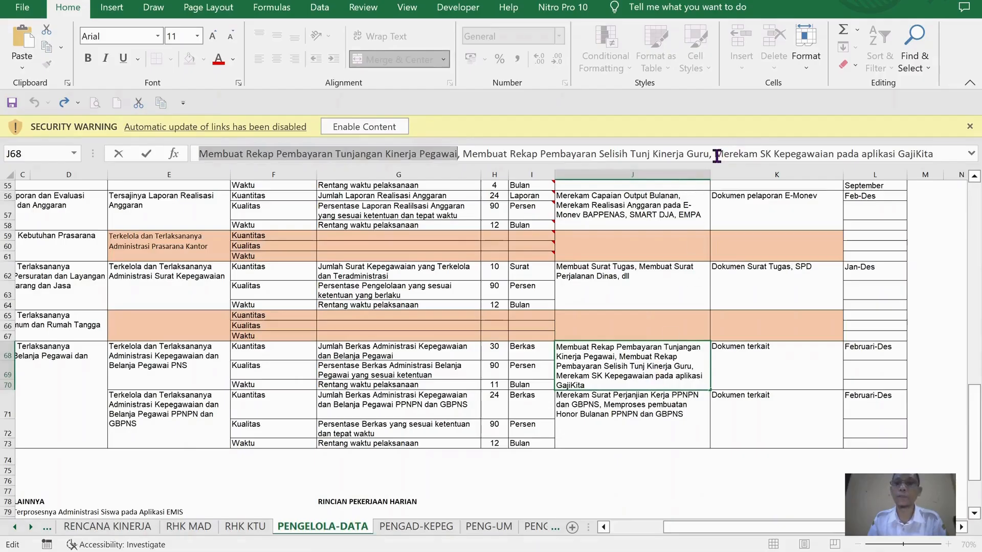
left_click_drag(717, 156, 942, 158)
key("ctrl+c")
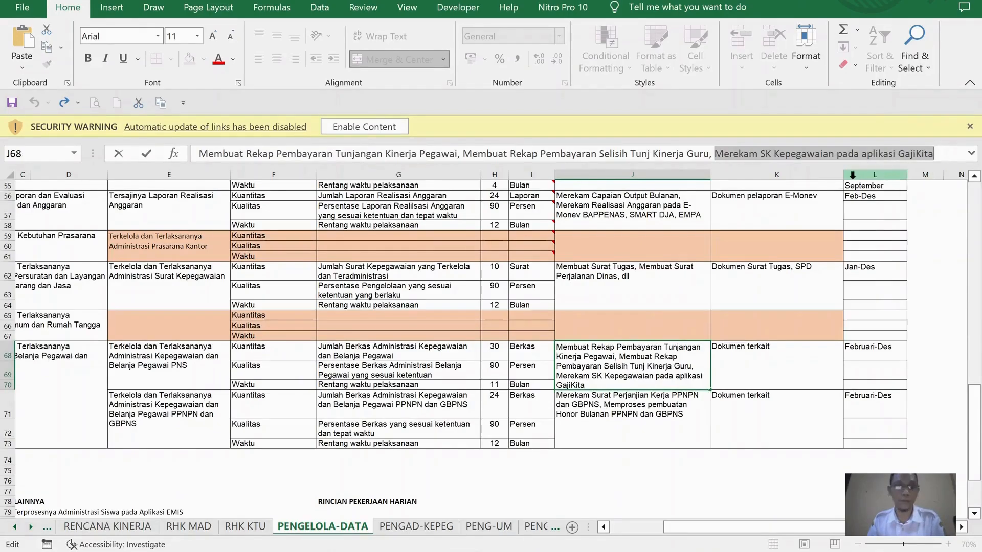
key("Escape")
Switch to e-Kinerja and add "Merekam SK Kepegawaian pada aplikasi GajiKita" as another action plan for the Belanja Pegawai PNS work result
key("alt+Tab")
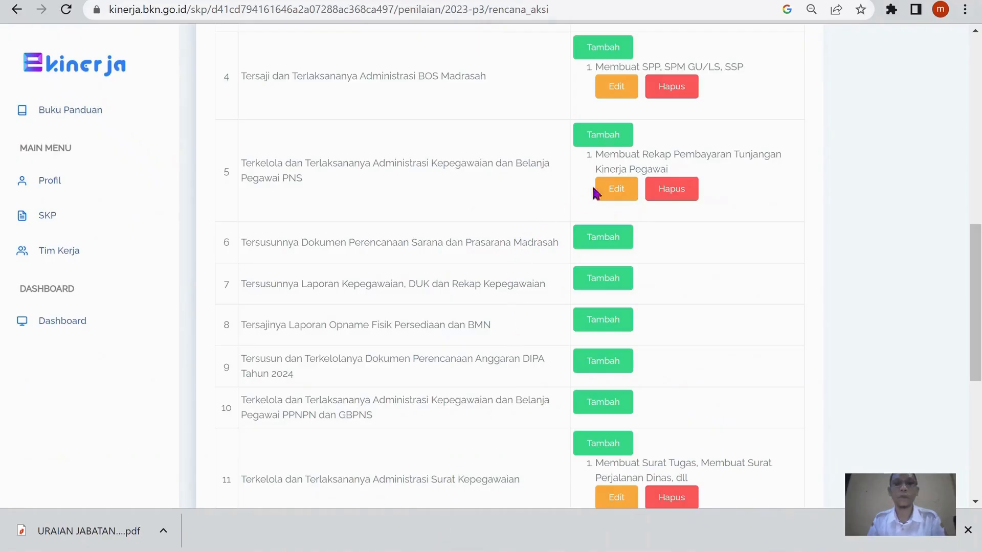
left_click(616, 137)
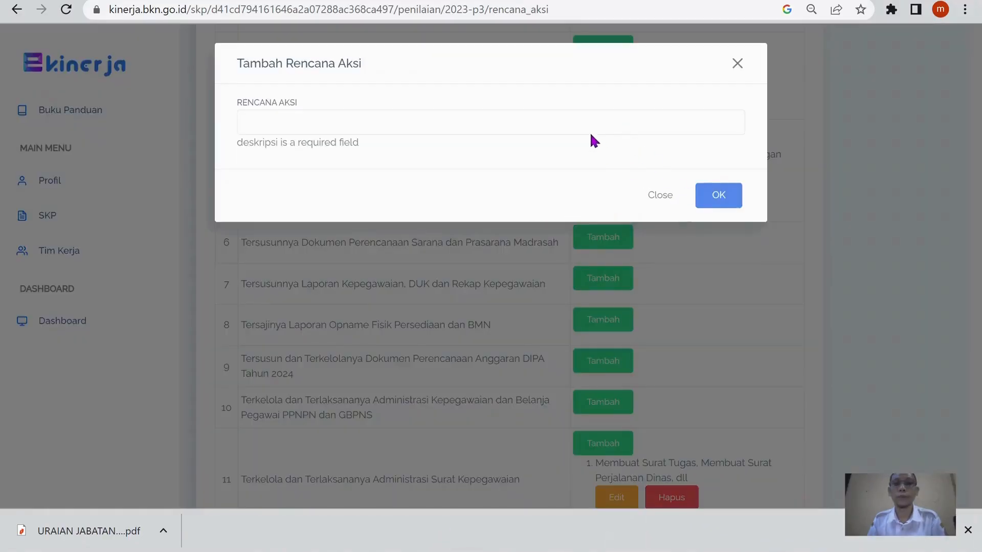
left_click(574, 120)
key("ctrl+v")
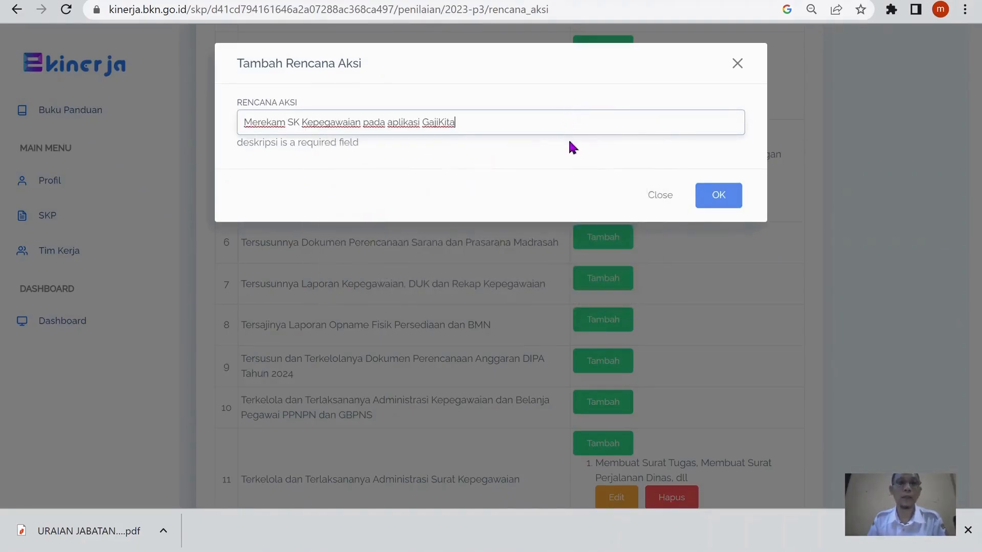
left_click(700, 194)
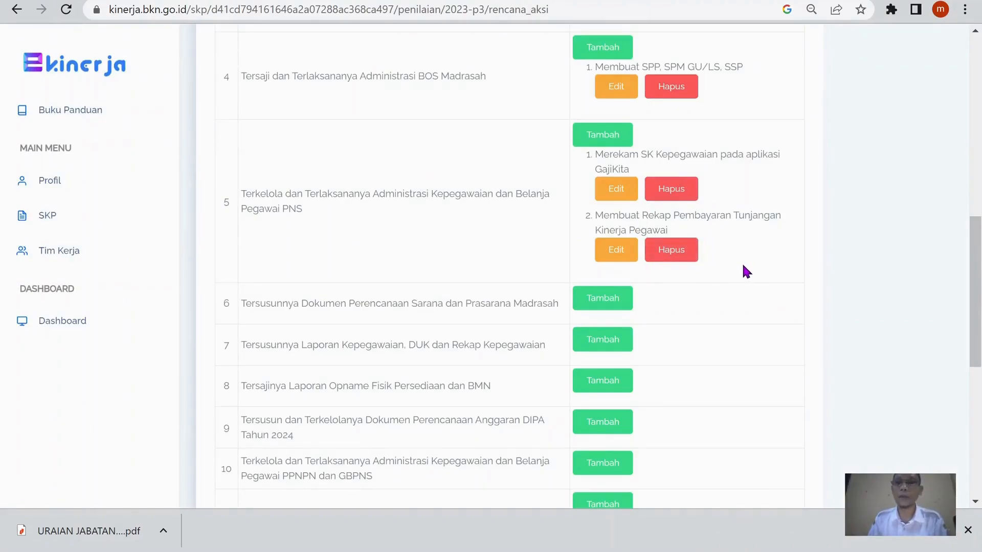
Return to the RHK BERDASAR JABATAN workbook and copy "Memproses pembuatan Honor Bulanan PPNPN dan GBPNS" from J71
scroll(741, 263, "down", 4)
mouse_move(508, 532)
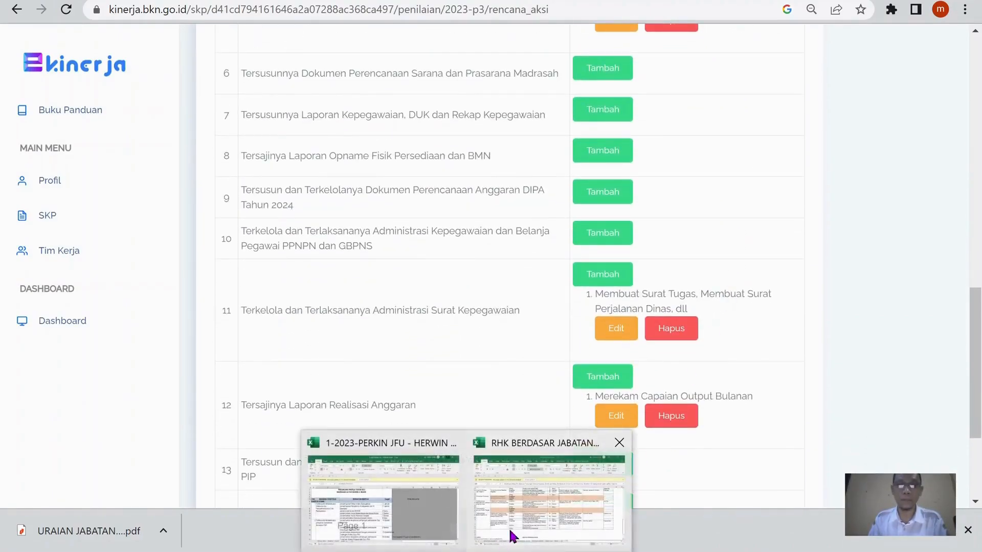
left_click(542, 496)
left_click(656, 404)
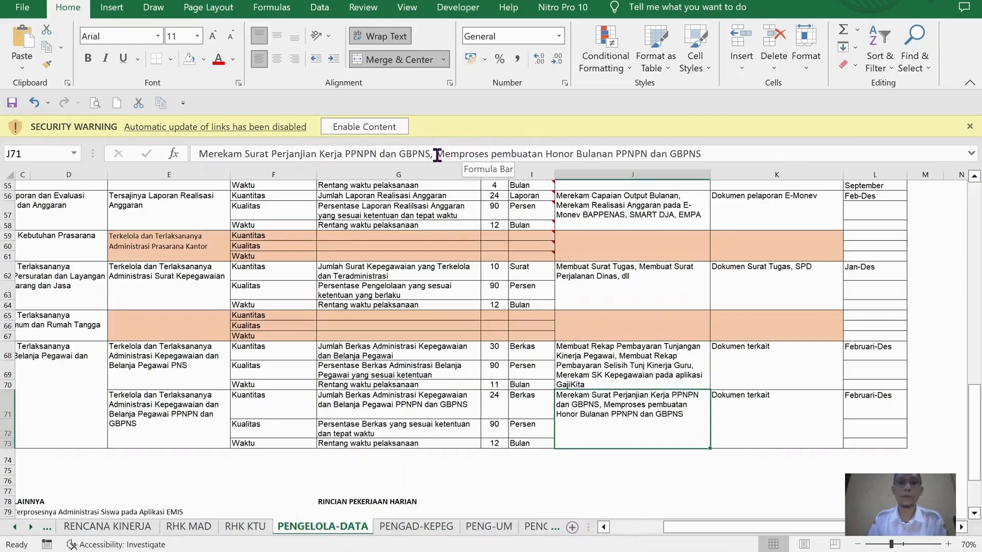
left_click_drag(437, 154, 723, 154)
key("ctrl+c")
key("Escape")
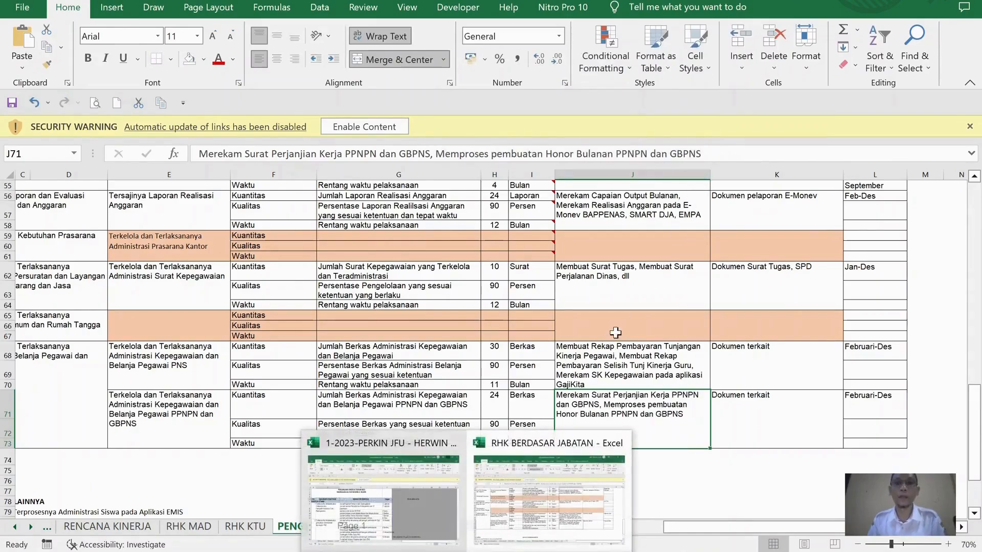
Switch to e-Kinerja and add "Memproses pembuatan Honor Bulanan PPNPN dan GBPNS" to "Terkelola dan Terlaksananya Administrasi Kepegawaian dan Belanja Pegawai PPNPN dan GBPNS"
left_click(443, 546)
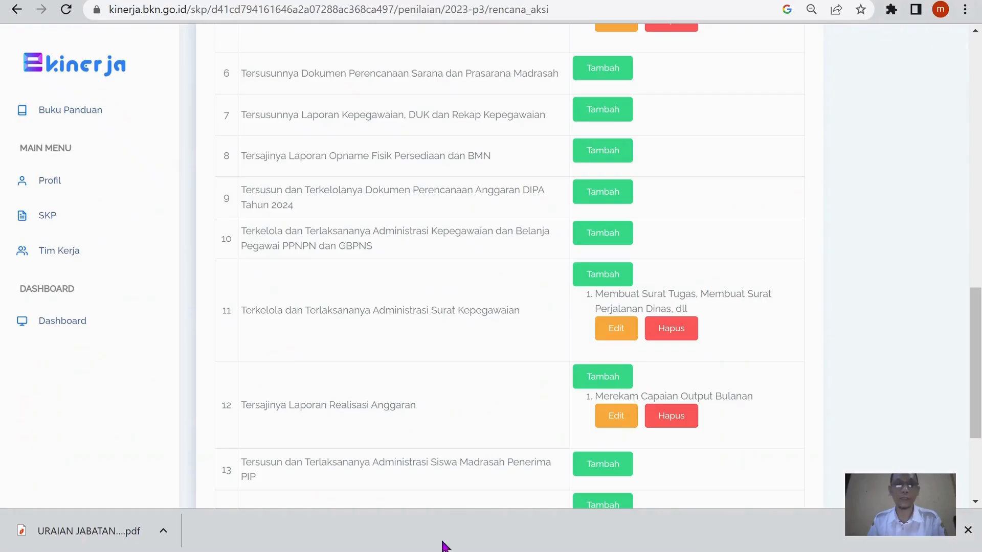
scroll(513, 373, "down", 3)
scroll(547, 307, "up", 2)
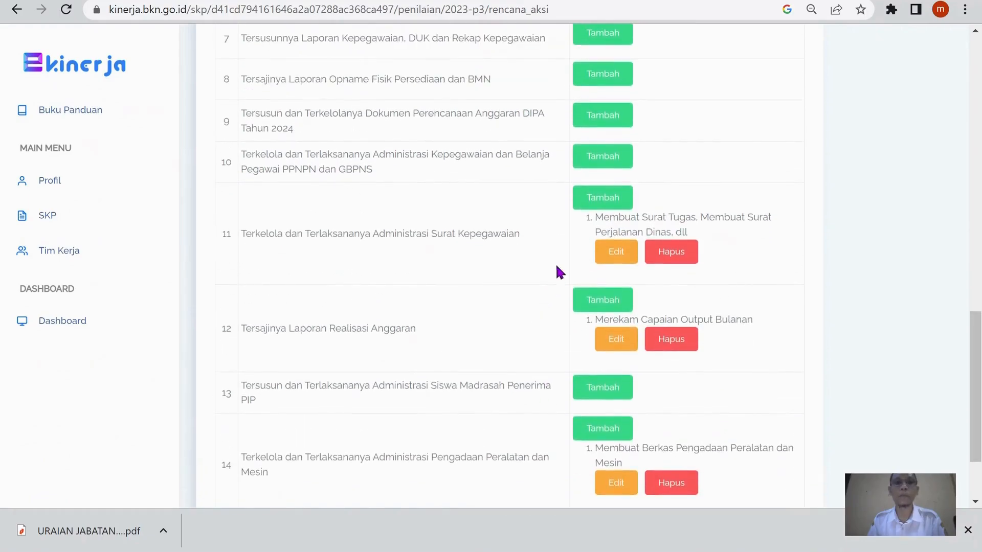
left_click(610, 165)
left_click(531, 123)
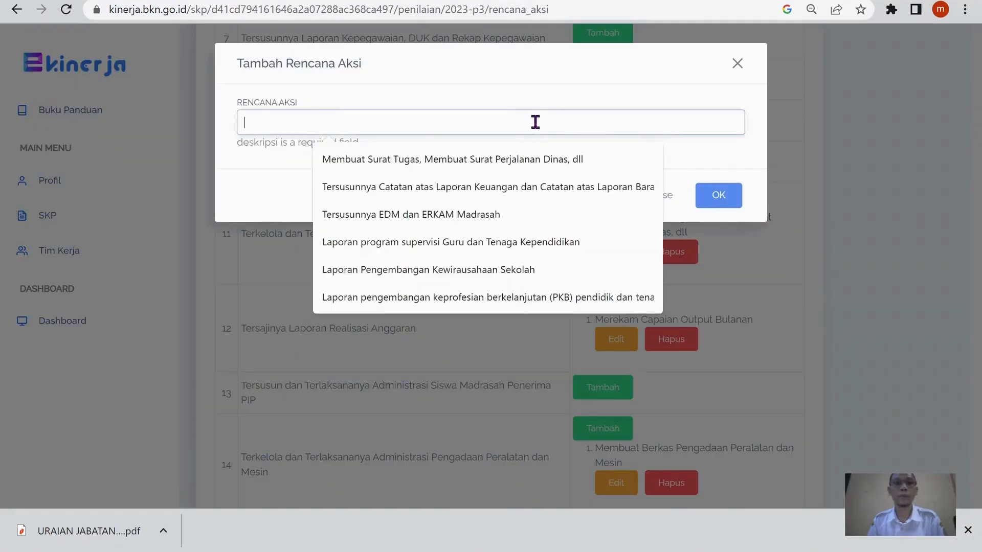
key("ctrl+v")
left_click(725, 201)
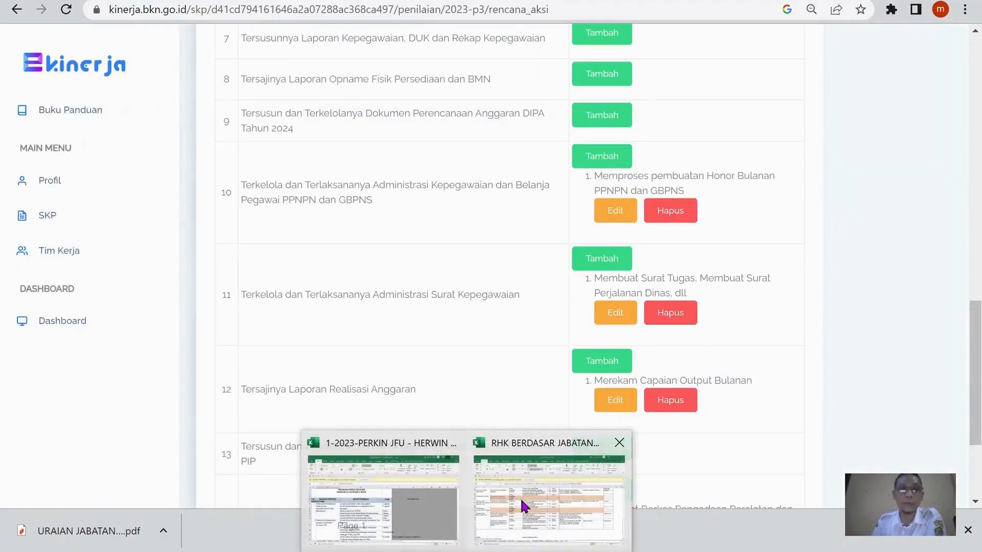
Return to Excel and review the action plans, Bukti Dukung and Realisasi months in the PENGELOLA-DATA sheet
left_click(521, 503)
left_click(793, 401)
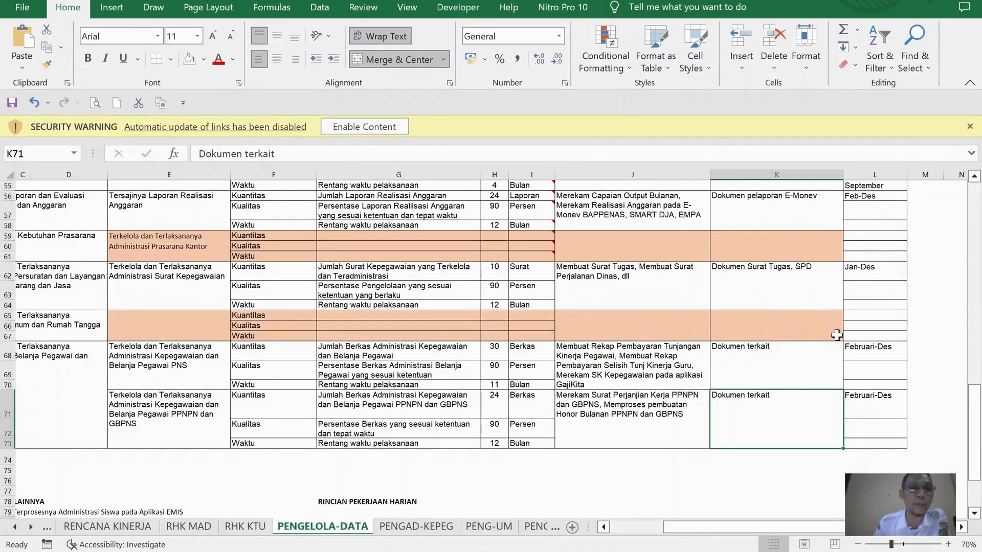
scroll(837, 335, "up", 10)
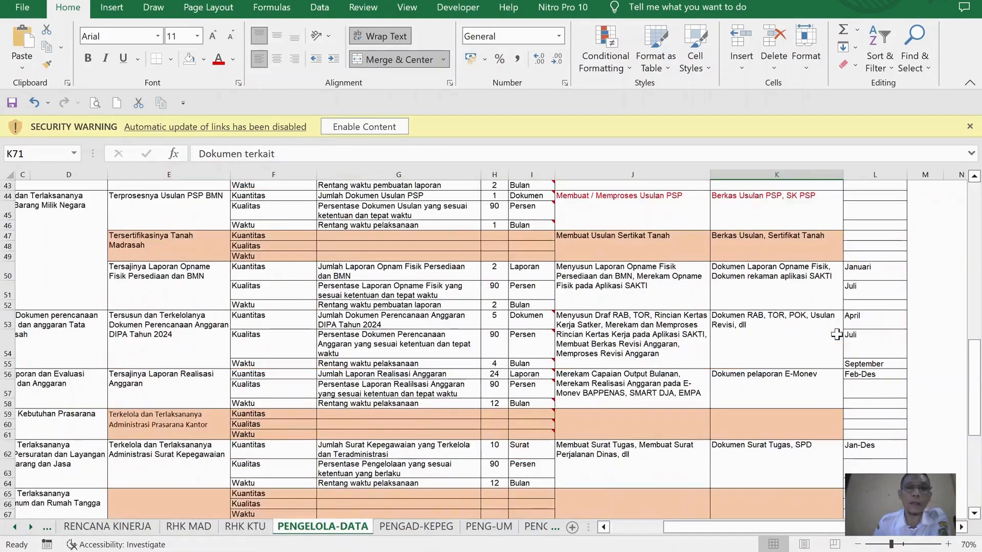
scroll(836, 335, "up", 8)
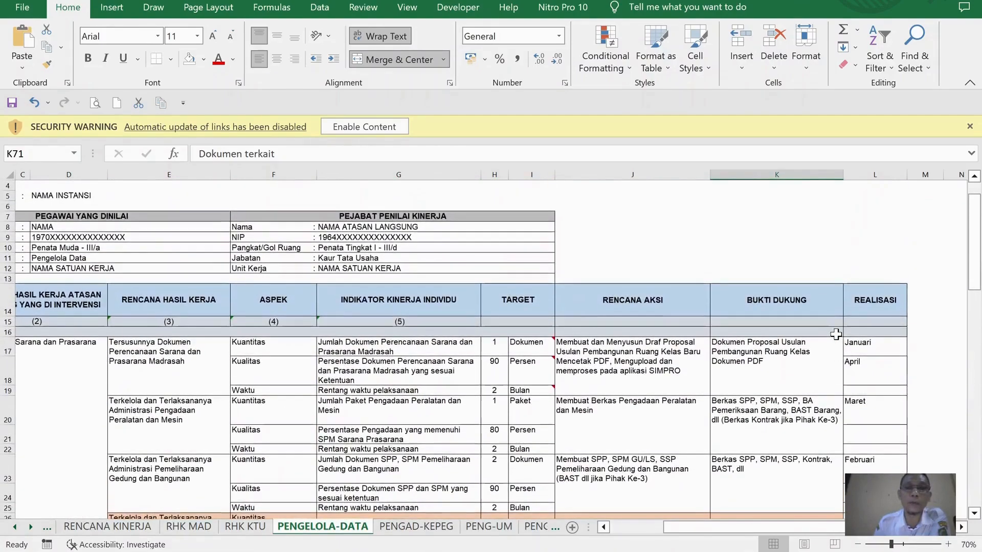
scroll(832, 330, "down", 4)
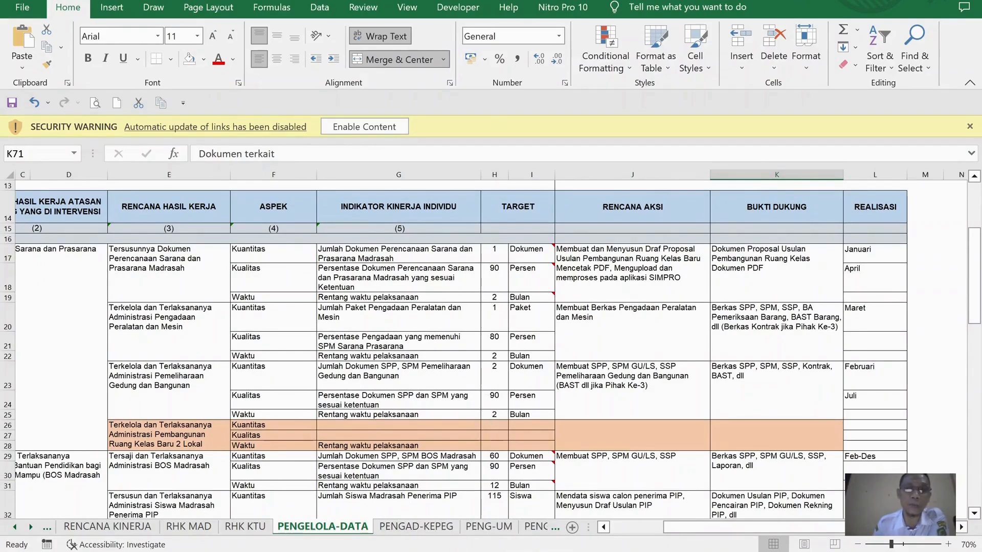
Switch to e-Kinerja and open the January evidence page from the 2023 SKP assessment
left_click(444, 551)
scroll(502, 360, "up", 4)
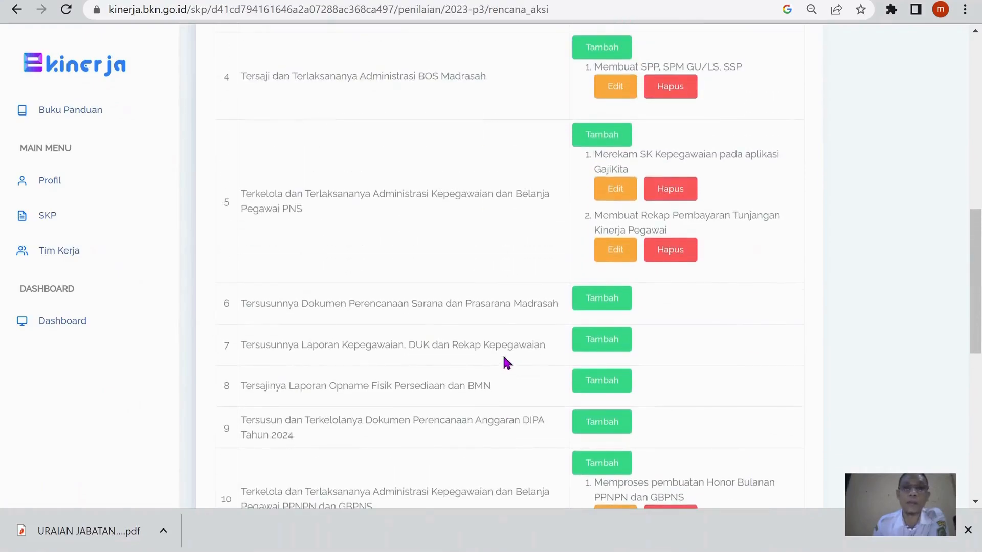
scroll(505, 352, "up", 4)
left_click(45, 215)
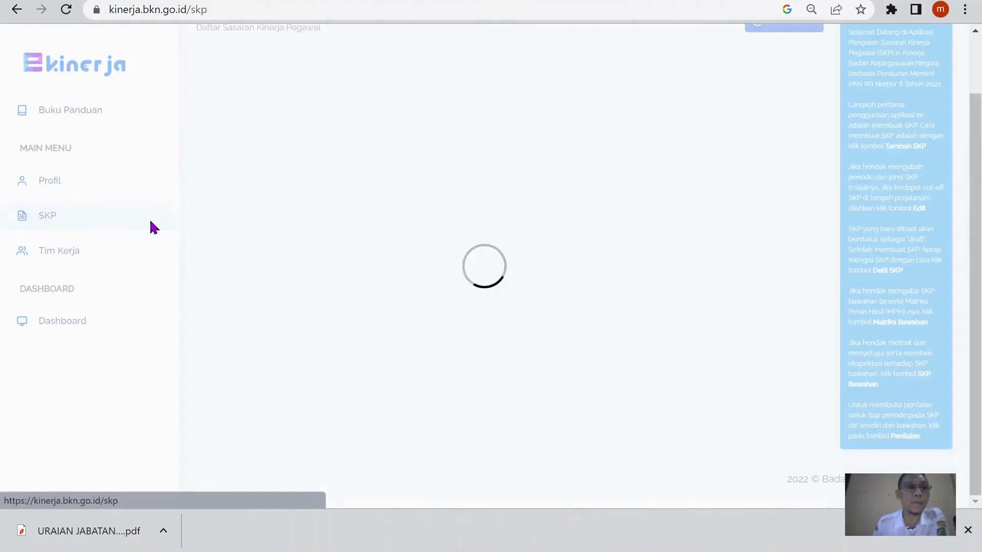
left_click(614, 169)
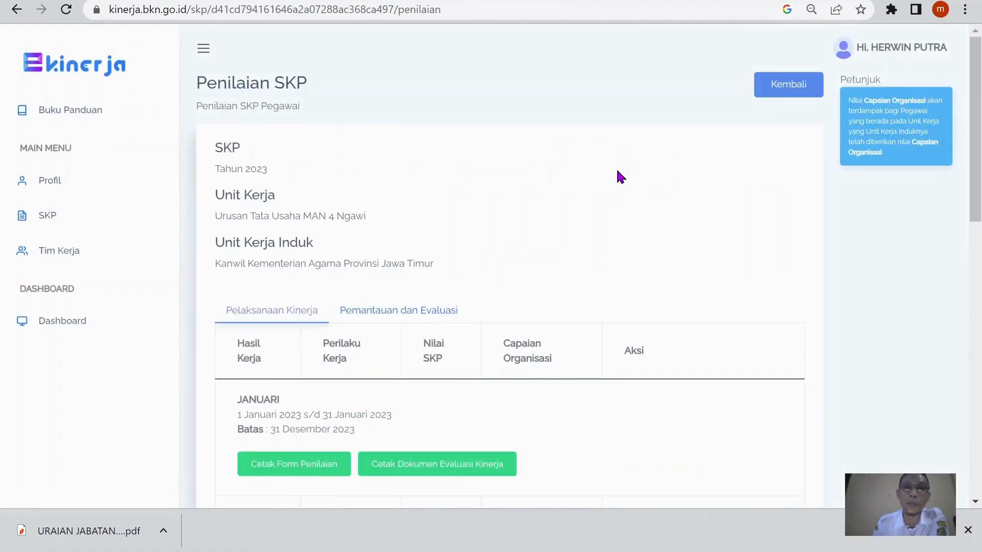
scroll(596, 213, "down", 6)
scroll(597, 208, "down", 2)
left_click(647, 238)
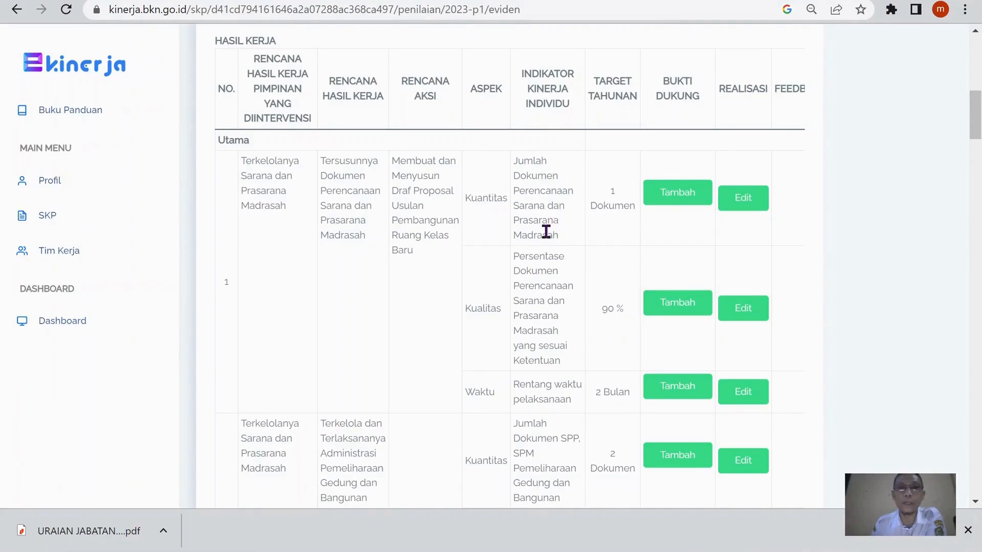
Start a new Bukti Dukung for the first Kuantitas indicator, then copy "Dokumen Proposal Usulan Pembangunan Ruang Kelas" from K17 in Excel
left_click(665, 201)
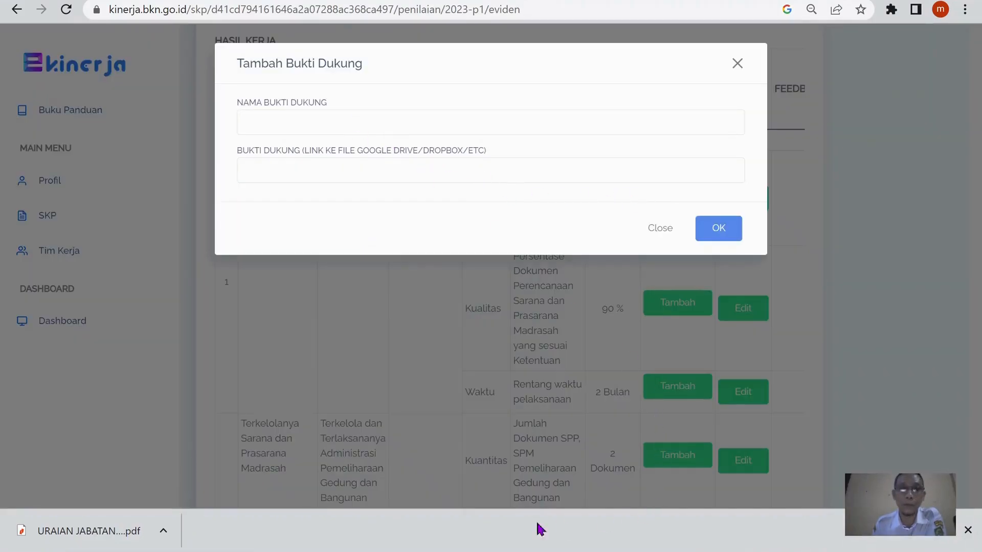
left_click(517, 530)
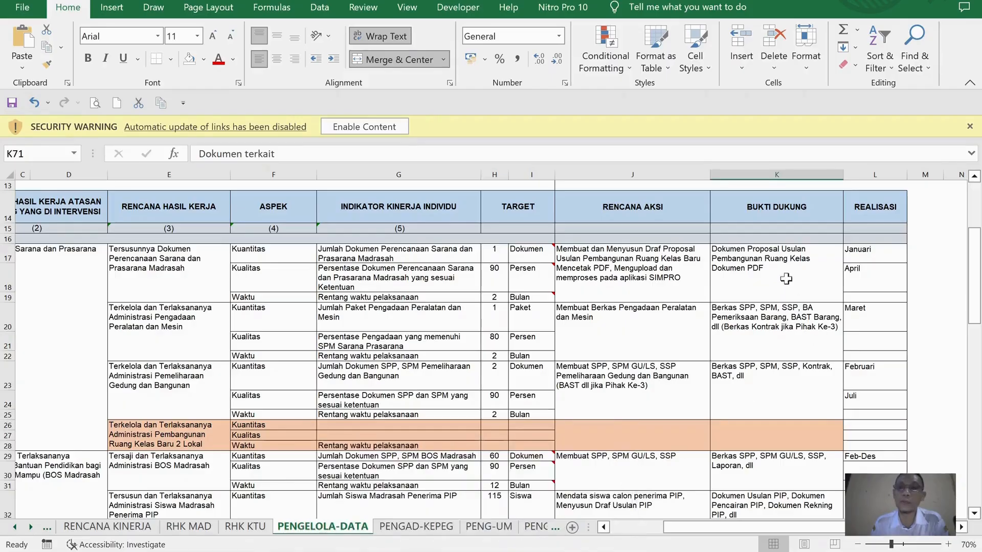
left_click(770, 258)
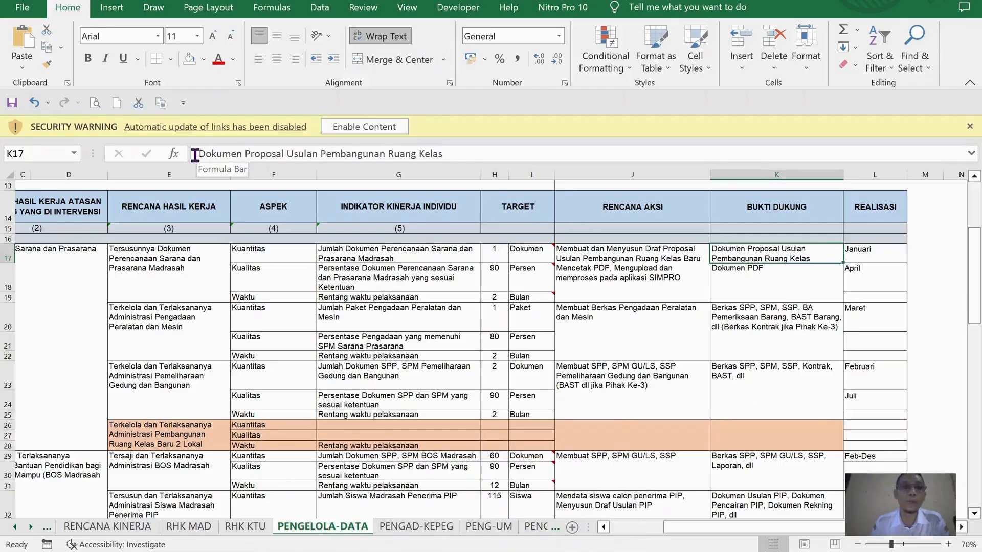
left_click_drag(194, 155, 485, 149)
key("ctrl+c")
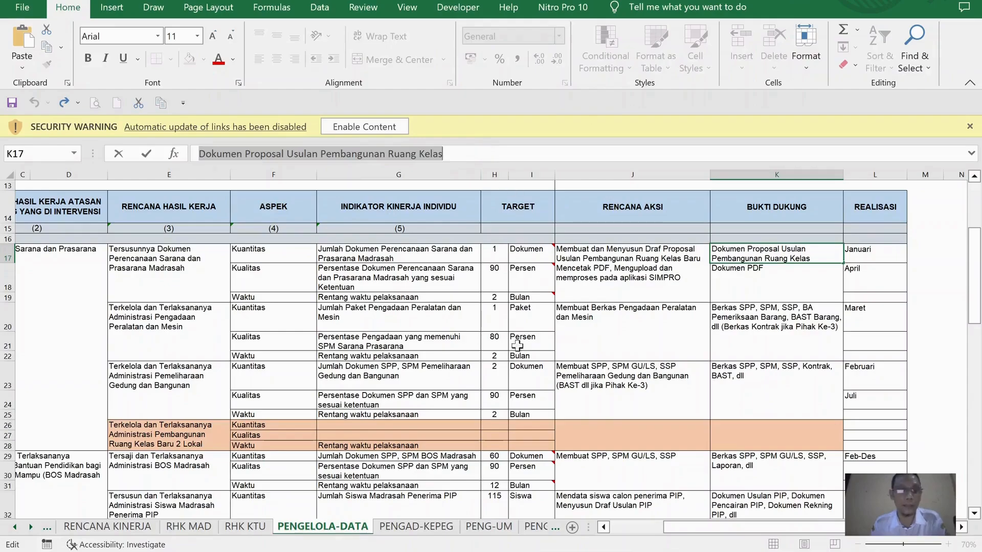
key("Escape")
Switch to e-Kinerja and name the Bukti Dukung "Dokumen Proposal Usulan Pembangunan Ruang Kelas"
left_click(491, 550)
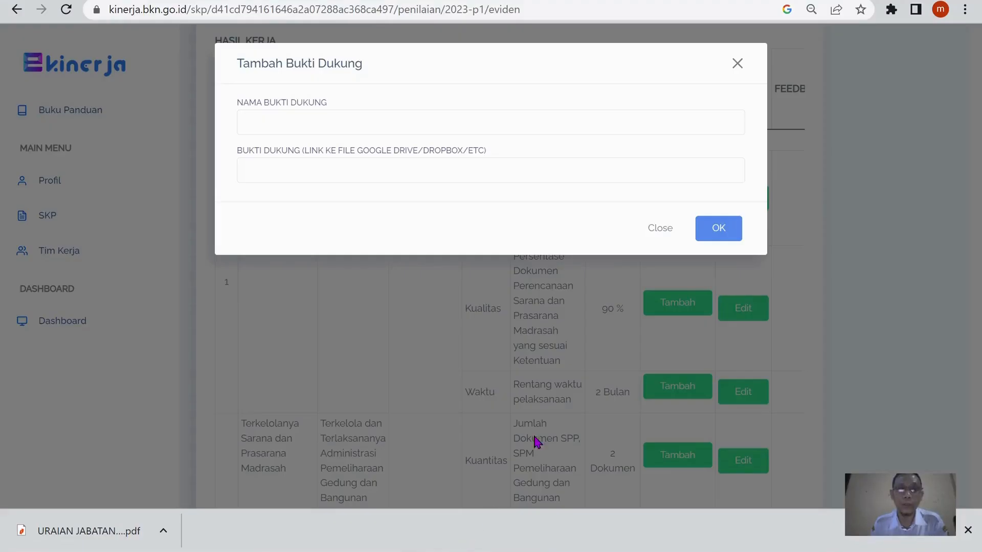
left_click(468, 131)
key("ctrl+v")
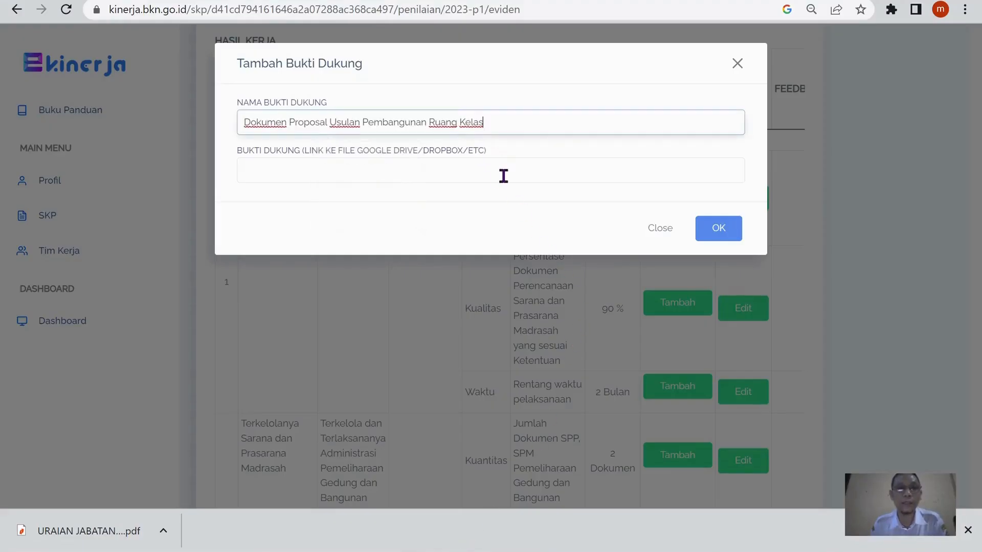
left_click(463, 178)
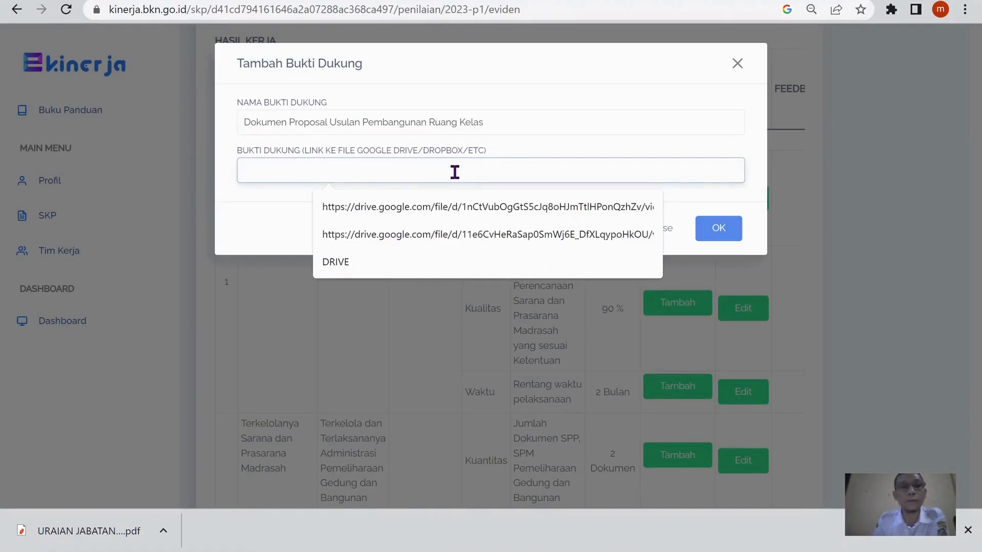
left_click(545, 64)
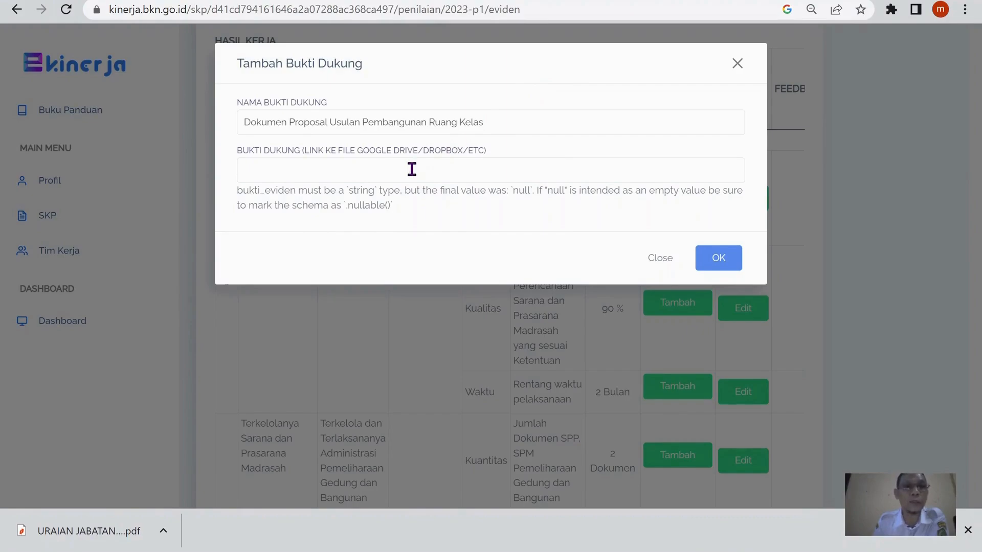
left_click(307, 166)
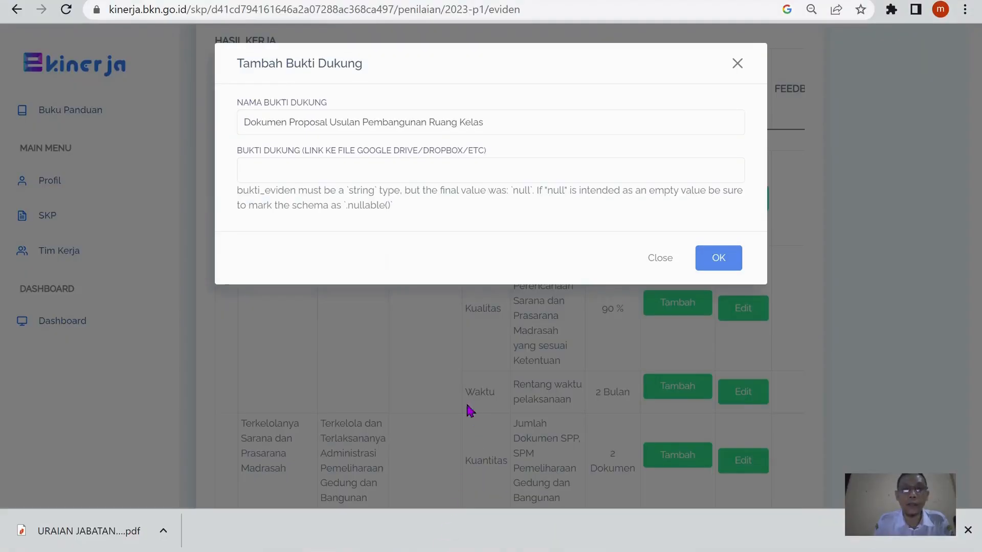
left_click(320, 166)
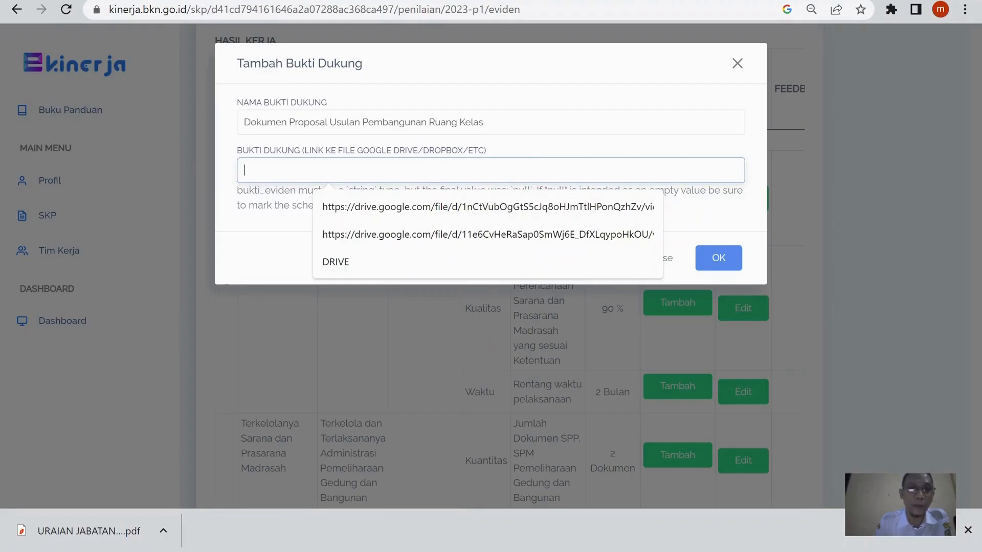
Switch to Google Drive and open the BERKAS SKP folder containing the monthly evidence folders
left_click(566, 519)
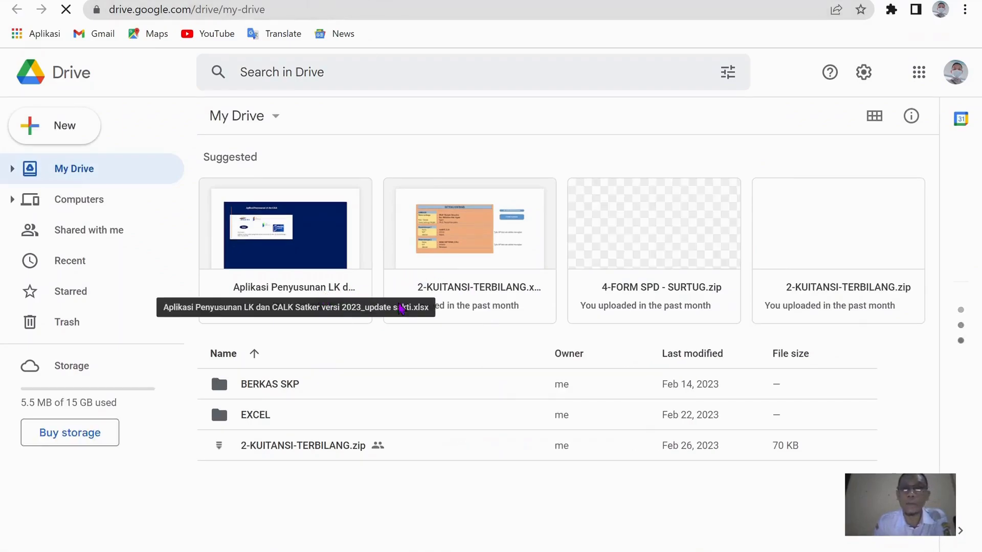
left_click(297, 386)
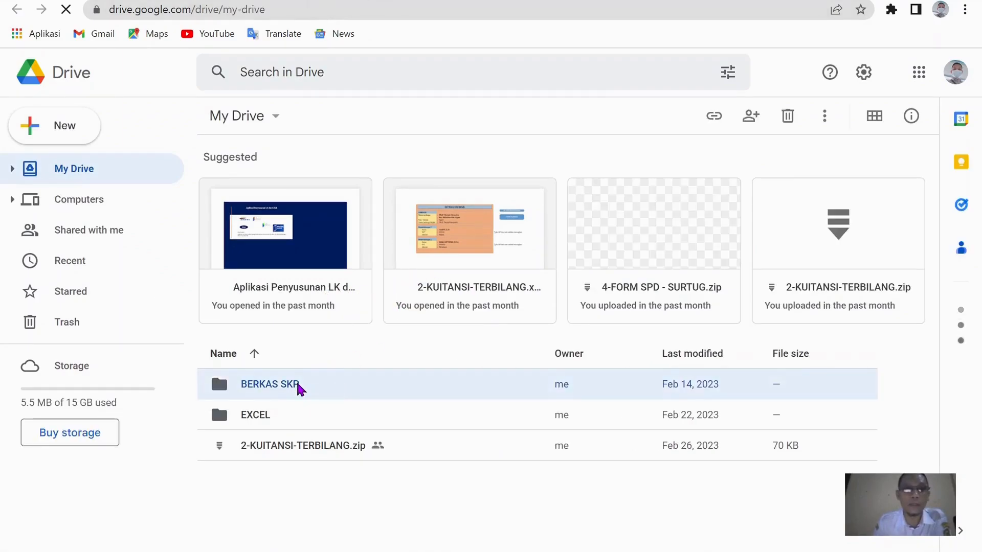
double_click(298, 386)
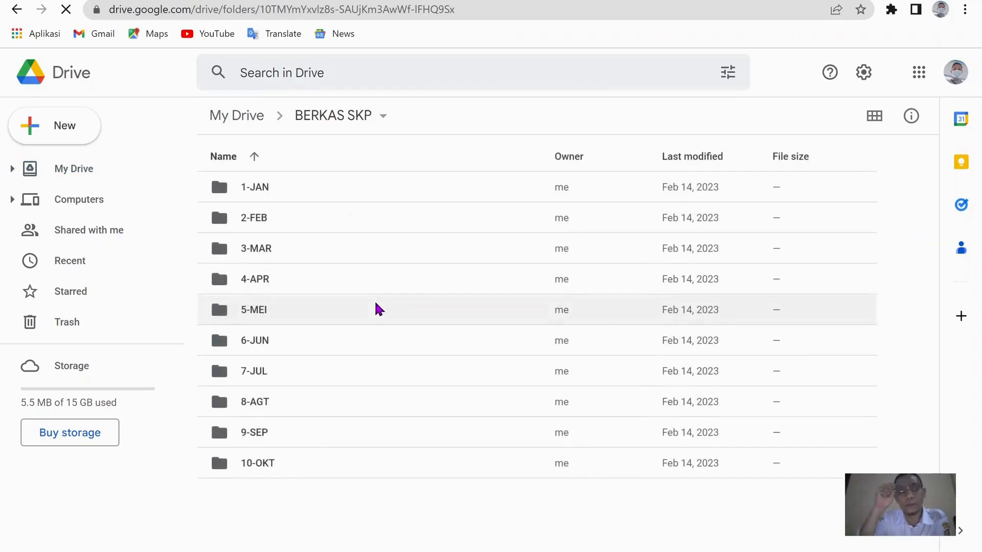
double_click(389, 190)
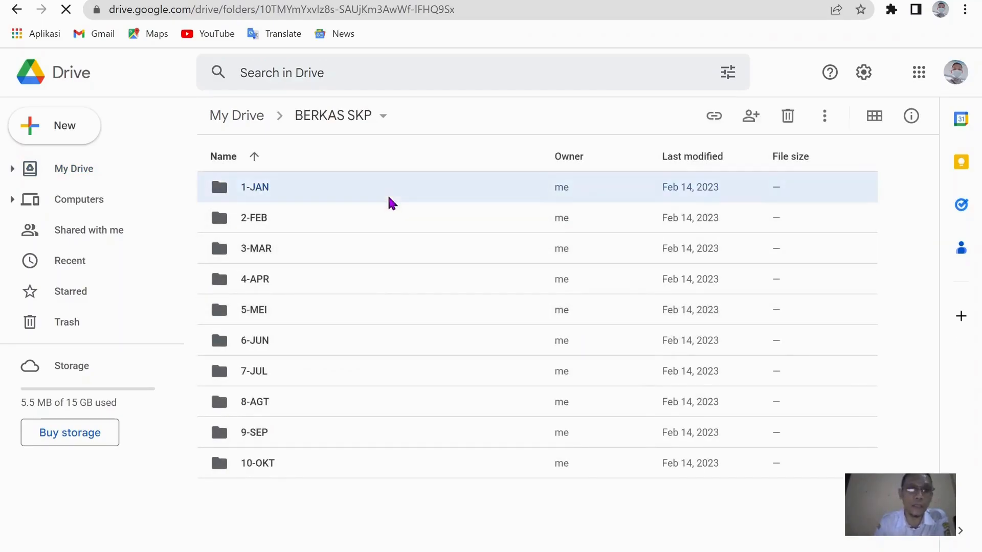
left_click(327, 116)
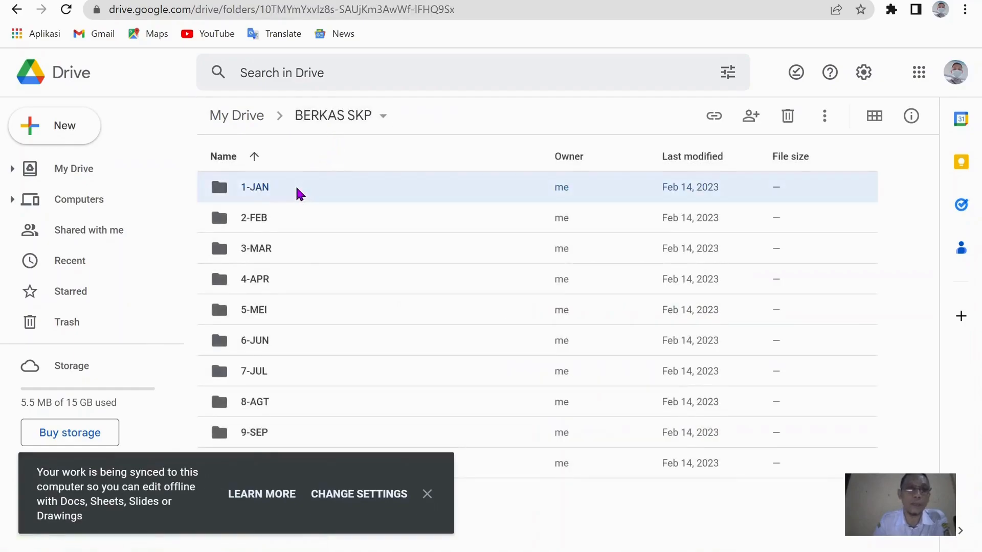
Share the 1-JAN folder with anyone who has the link and copy its link
right_click(282, 190)
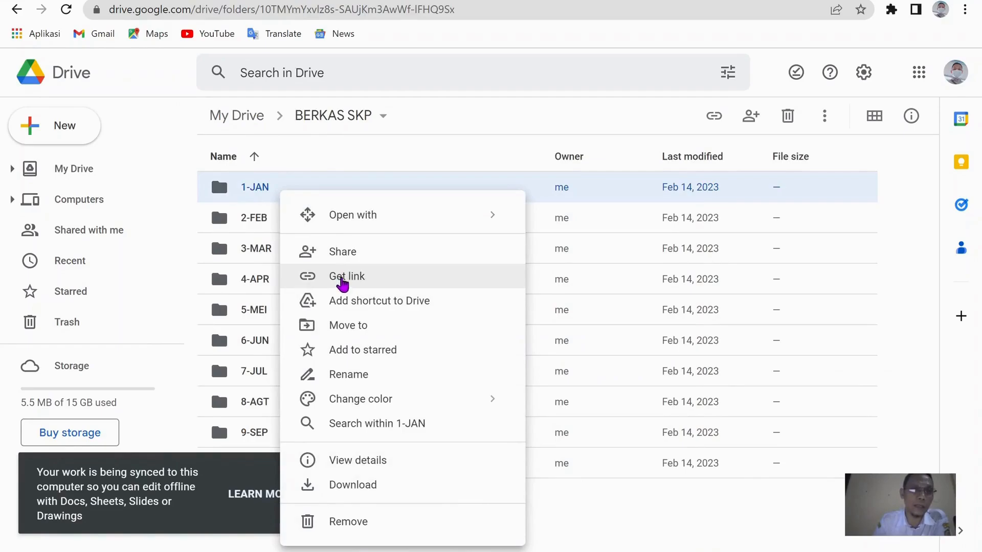
left_click(339, 280)
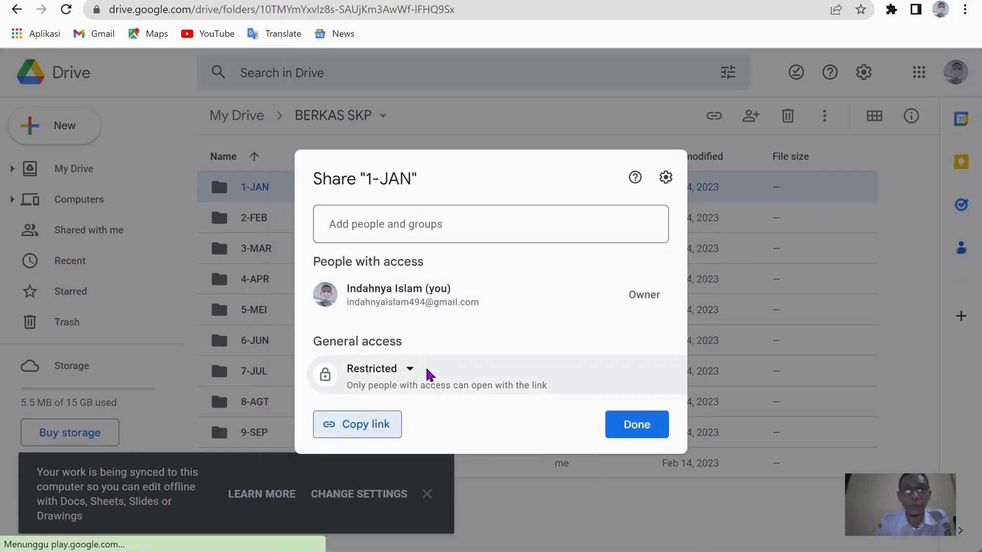
left_click(410, 370)
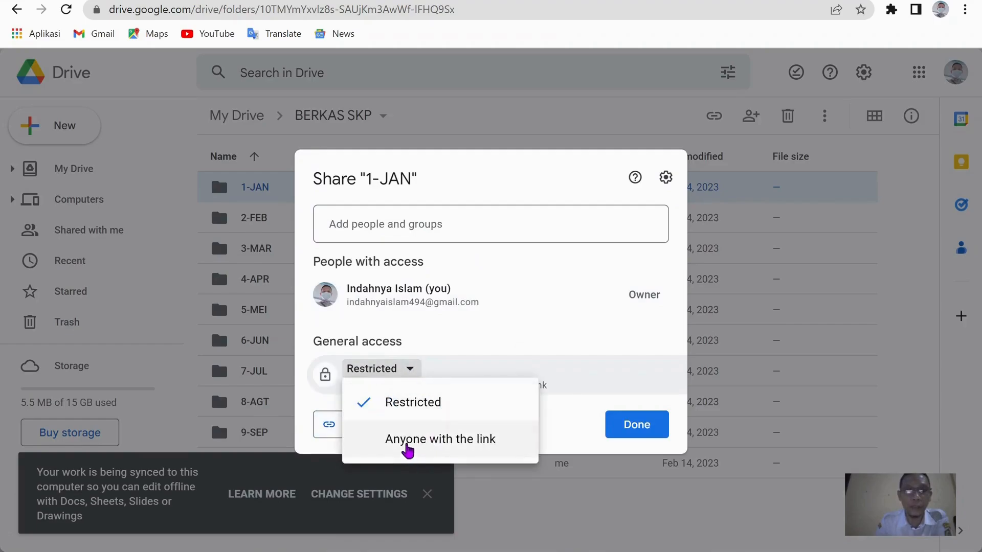
left_click(405, 442)
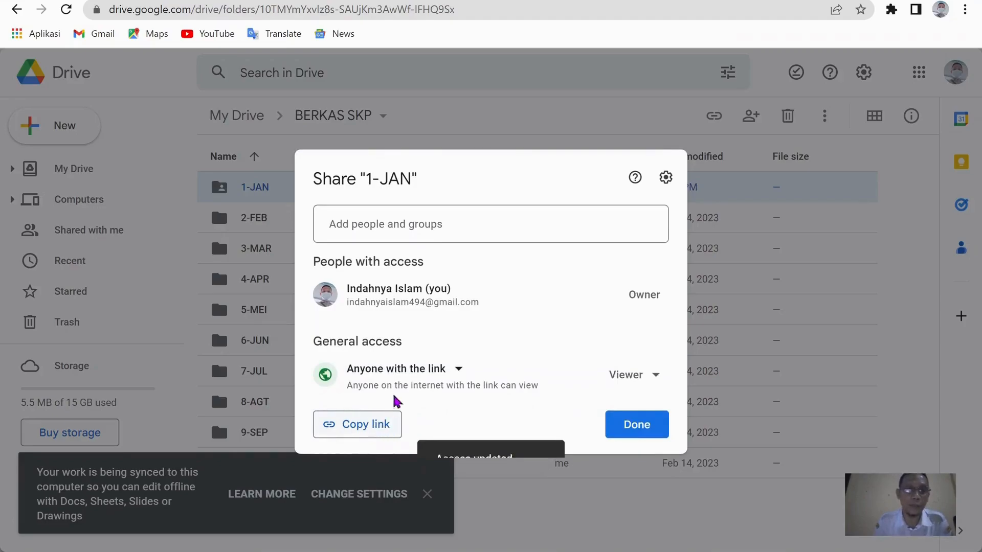
left_click(361, 424)
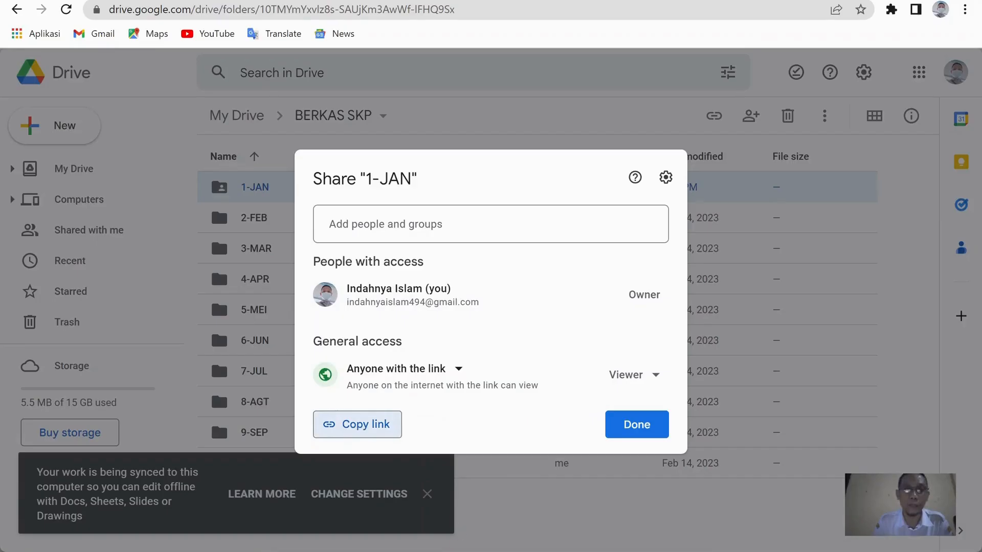
Return to e-Kinerja, paste the 1-JAN folder link as the Bukti Dukung link and save the evidence
left_click(452, 550)
left_click(367, 163)
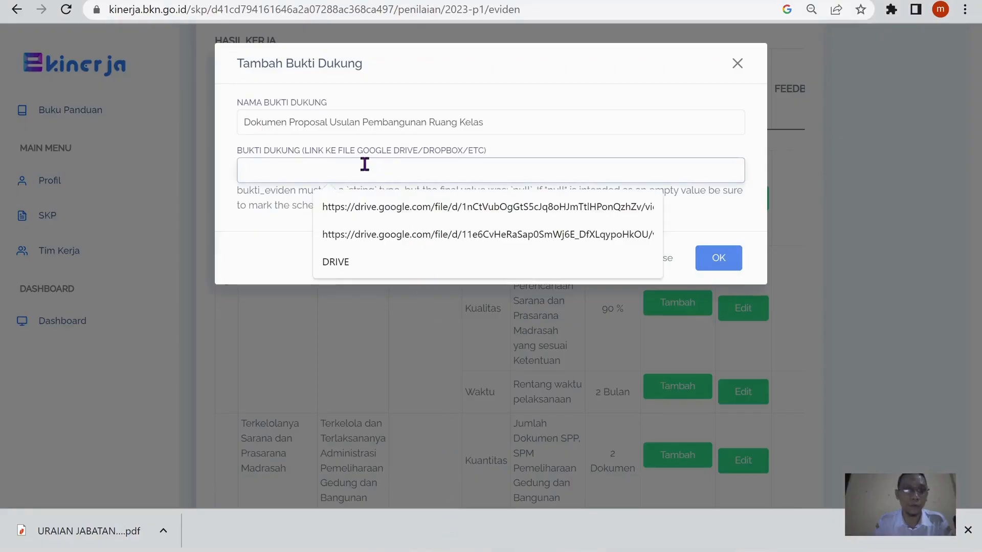
key("ctrl+v")
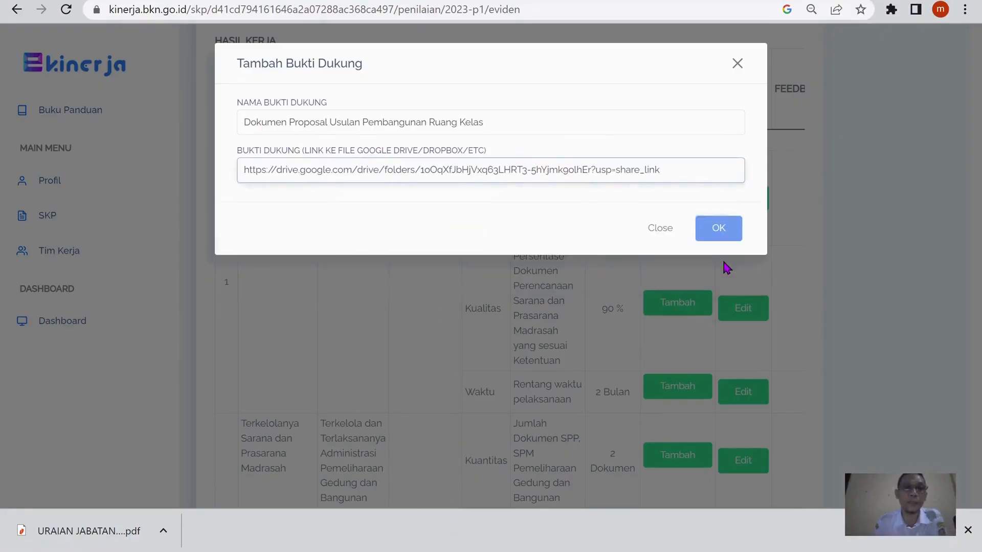
left_click(717, 233)
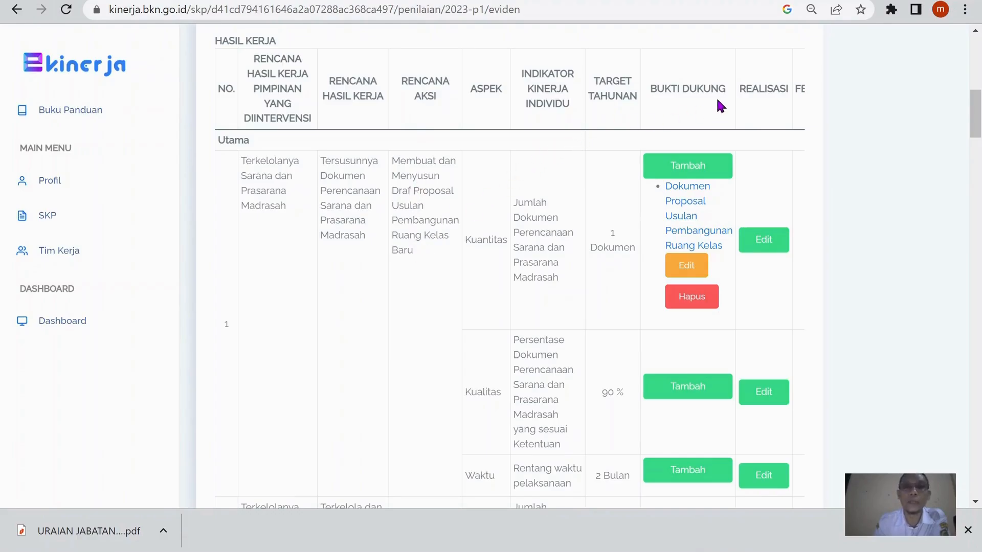
Review the January Hasil Kerja table for the Rencana Aksi entries that need Bukti Dukung, from row 1 through row 11
scroll(698, 225, "down", 2)
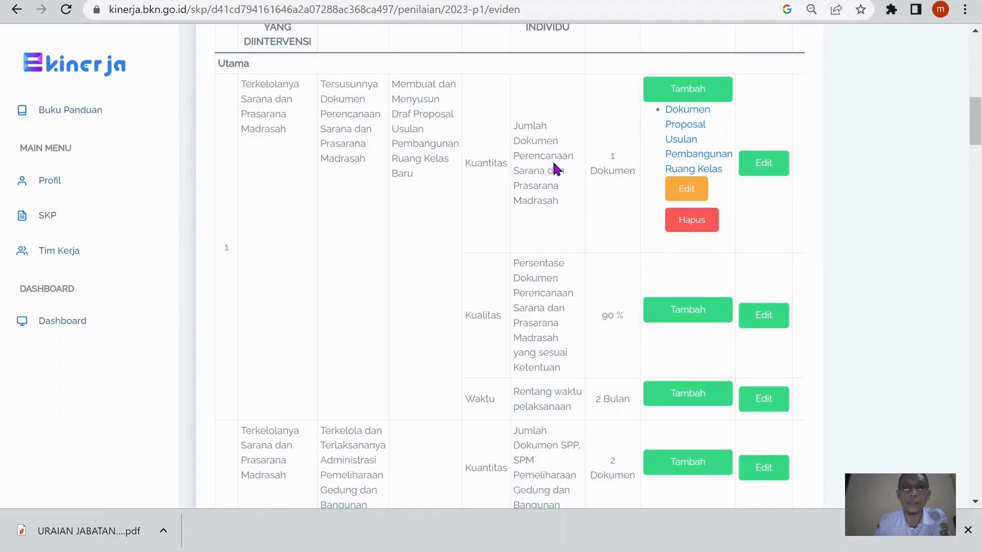
scroll(519, 115, "up", 1)
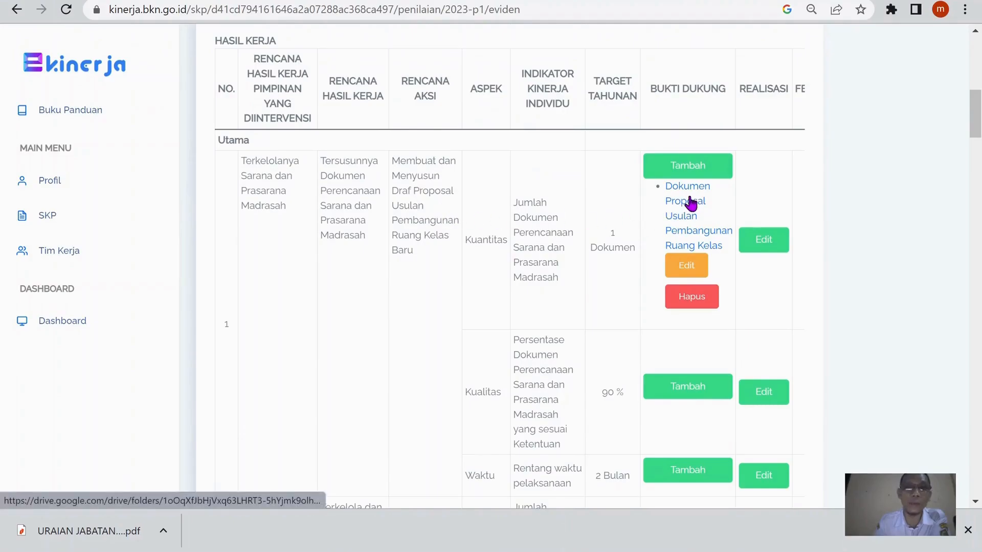
scroll(702, 212, "down", 4)
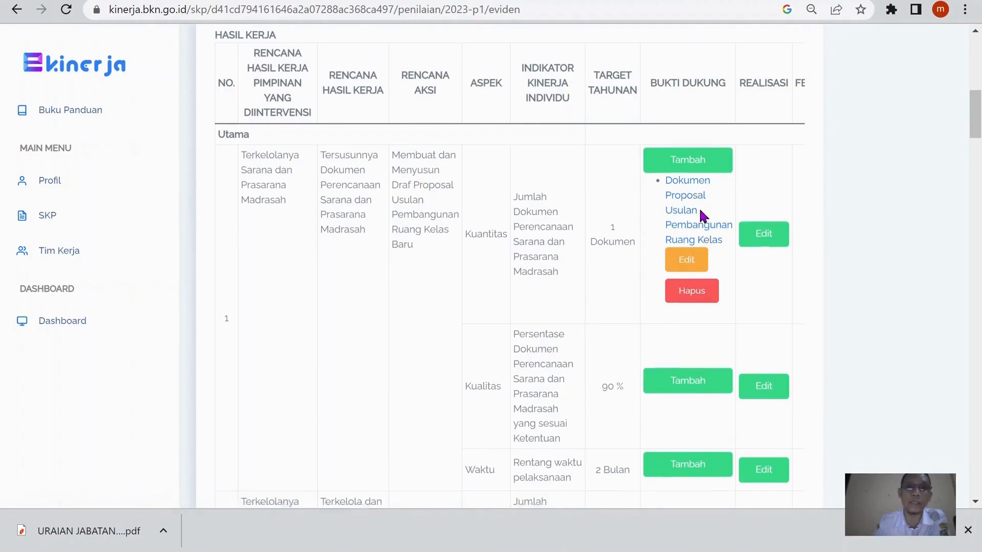
scroll(699, 211, "down", 2)
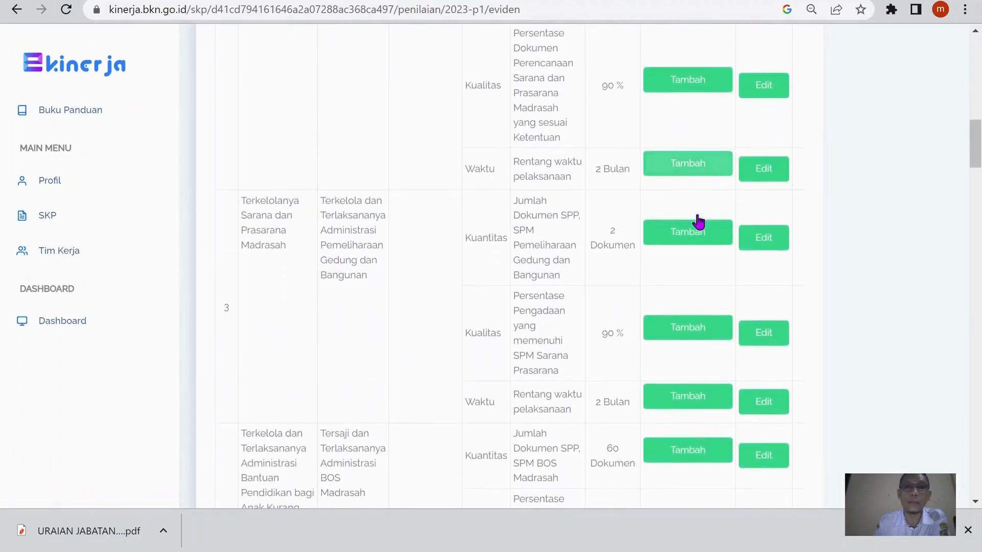
scroll(450, 220, "down", 10)
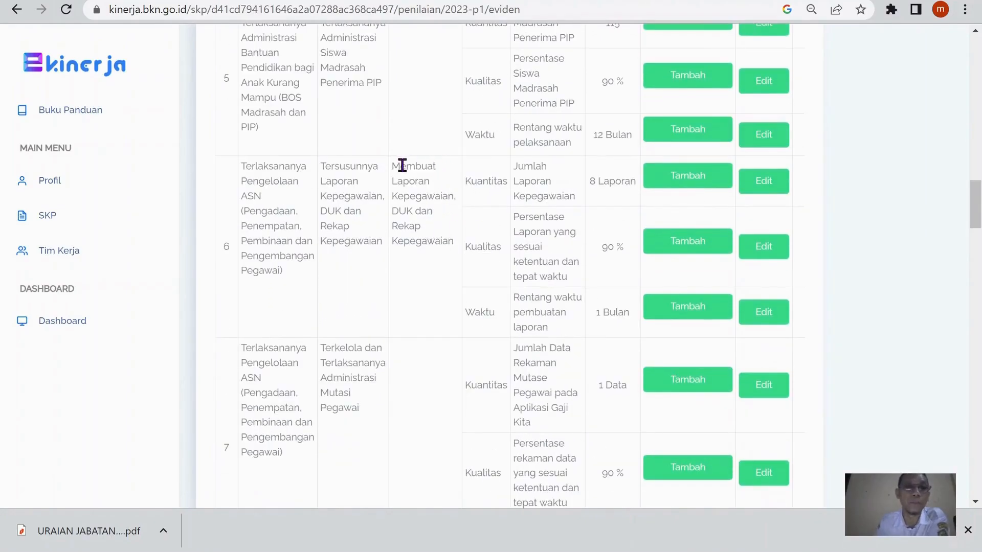
scroll(428, 164, "up", 4)
scroll(425, 160, "up", 15)
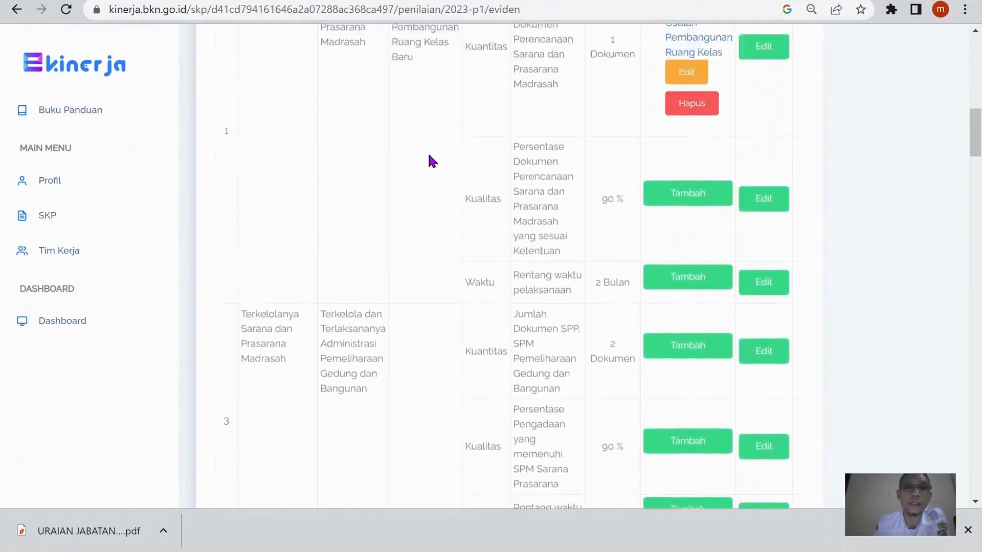
scroll(438, 128, "up", 3)
scroll(432, 225, "down", 12)
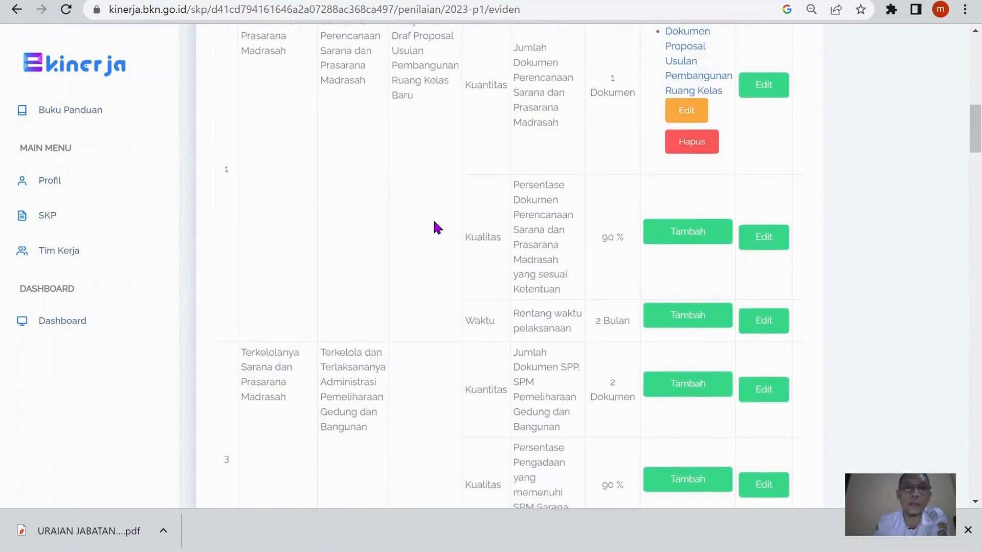
scroll(430, 230, "down", 7)
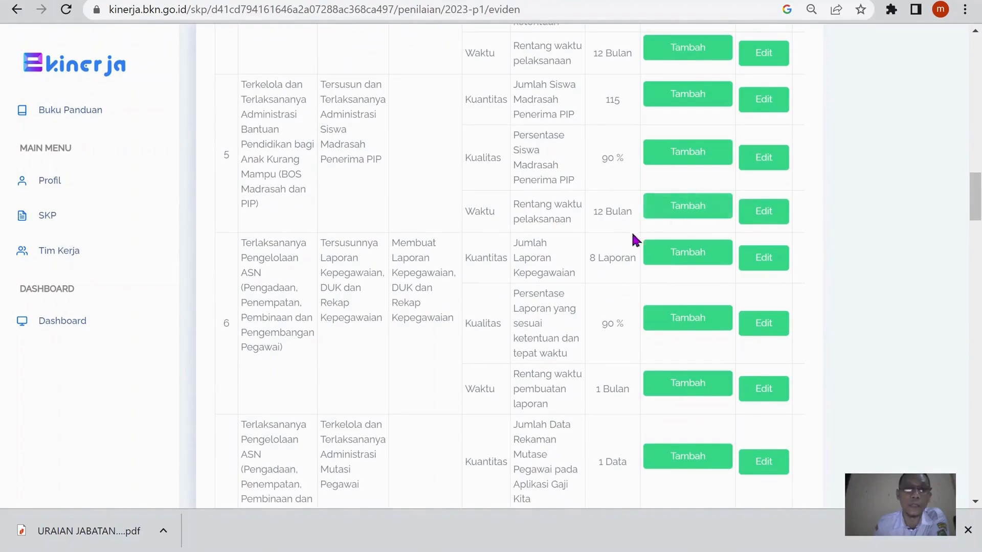
scroll(427, 261, "down", 2)
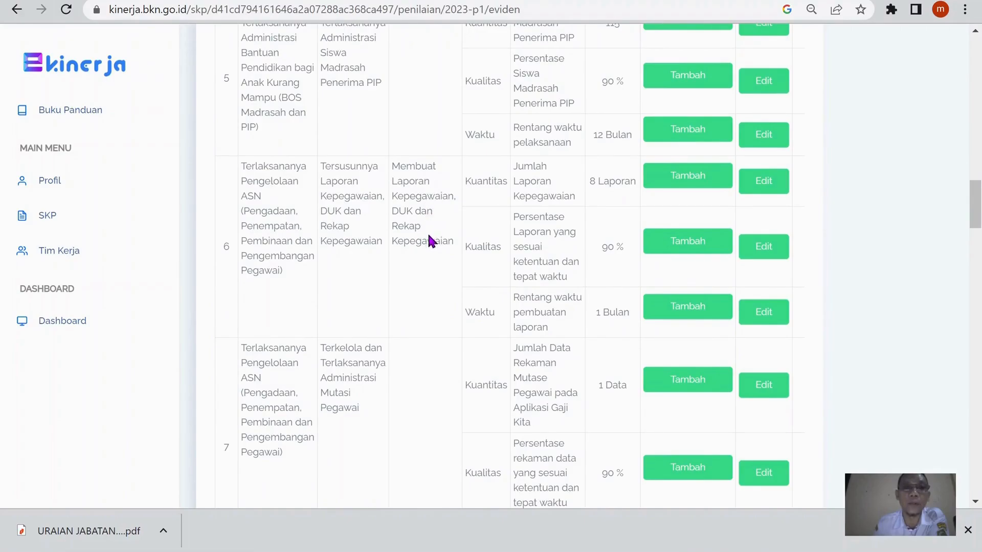
scroll(440, 299, "down", 5)
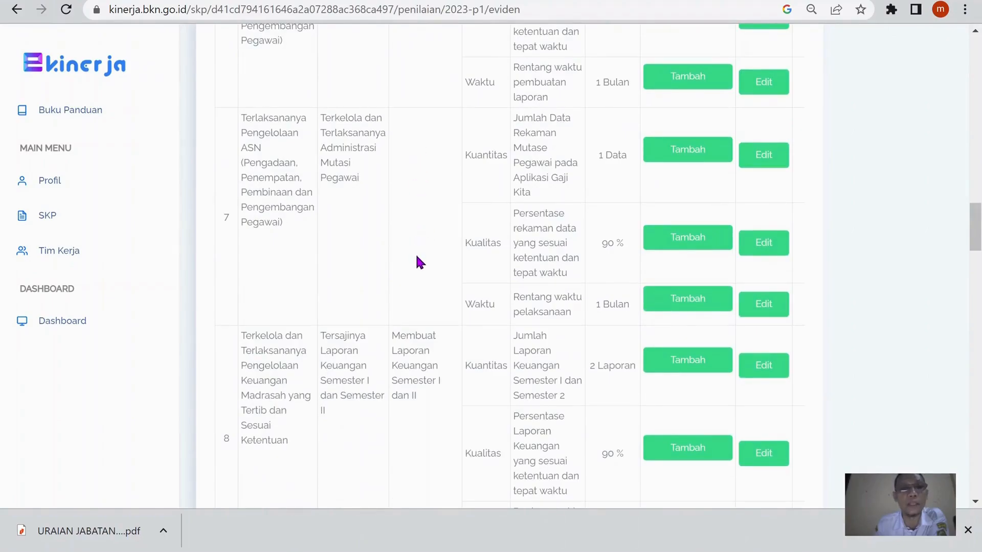
scroll(430, 228, "down", 3)
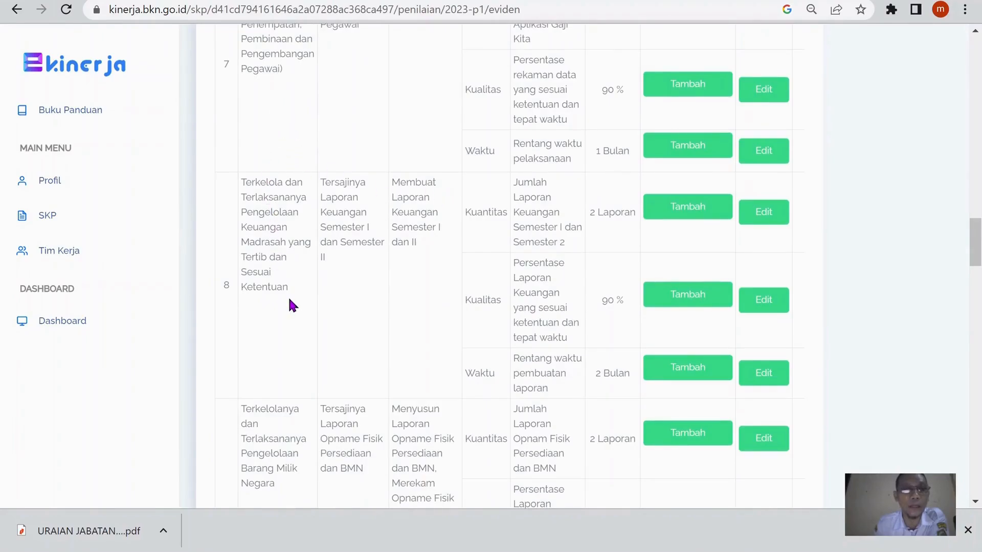
scroll(289, 303, "down", 10)
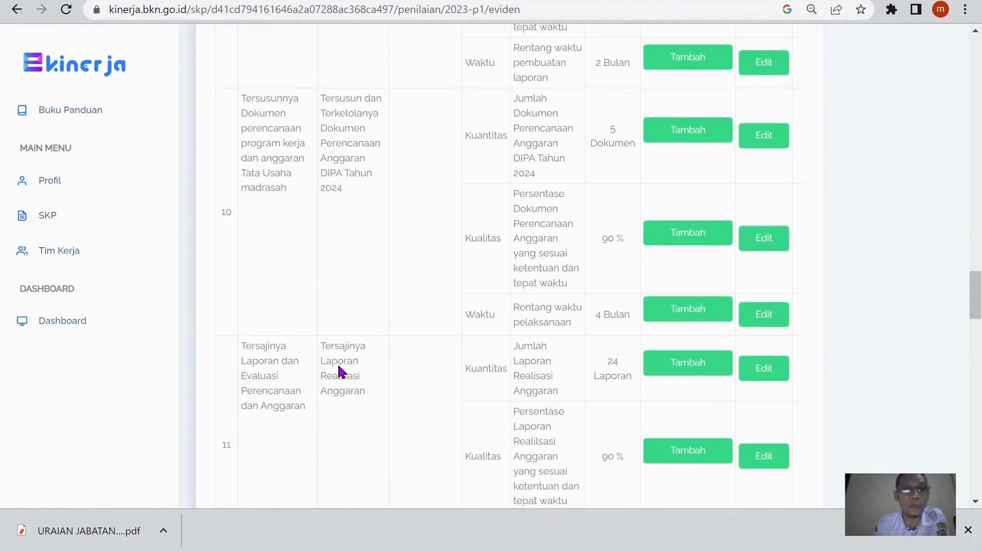
Inspect the name and link fields of the Tambah Bukti Dukung form for row 6's Kuantitas aspect and close it without saving
scroll(339, 371, "up", 7)
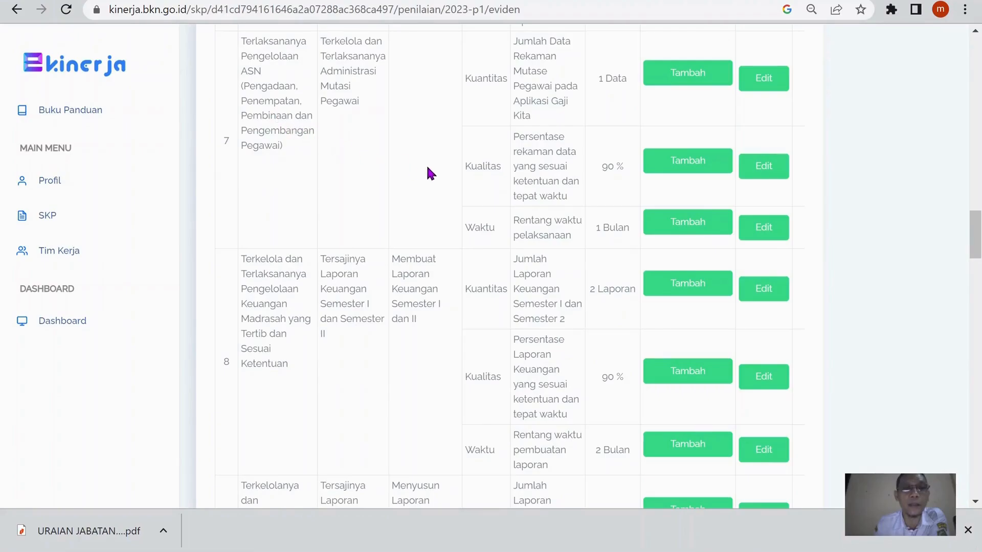
scroll(427, 168, "up", 3)
scroll(421, 182, "up", 3)
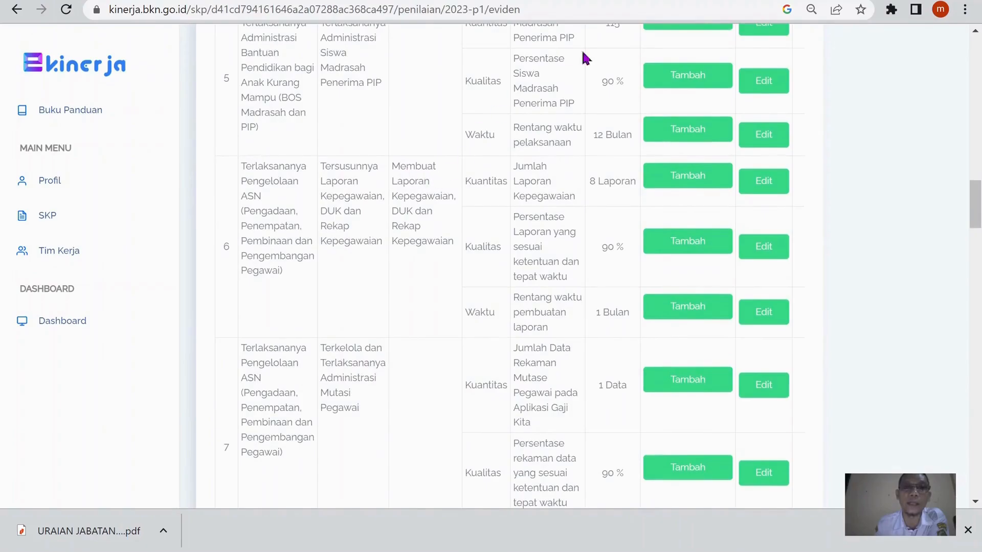
left_click(689, 180)
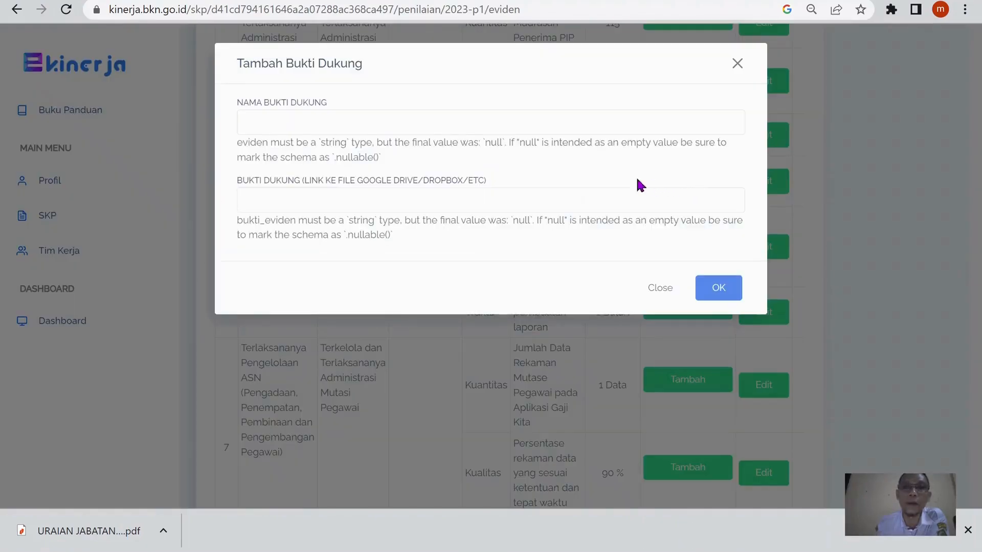
left_click(311, 119)
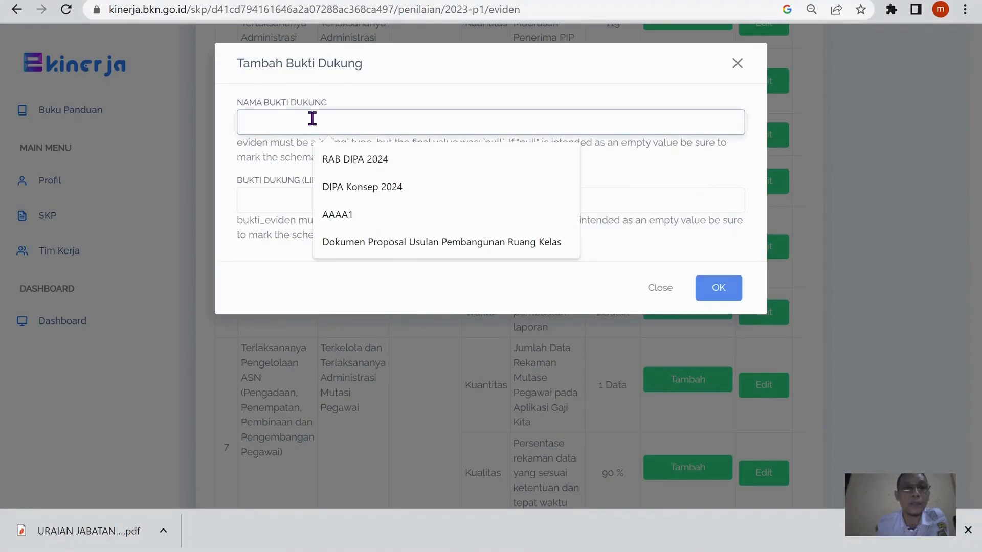
left_click(296, 195)
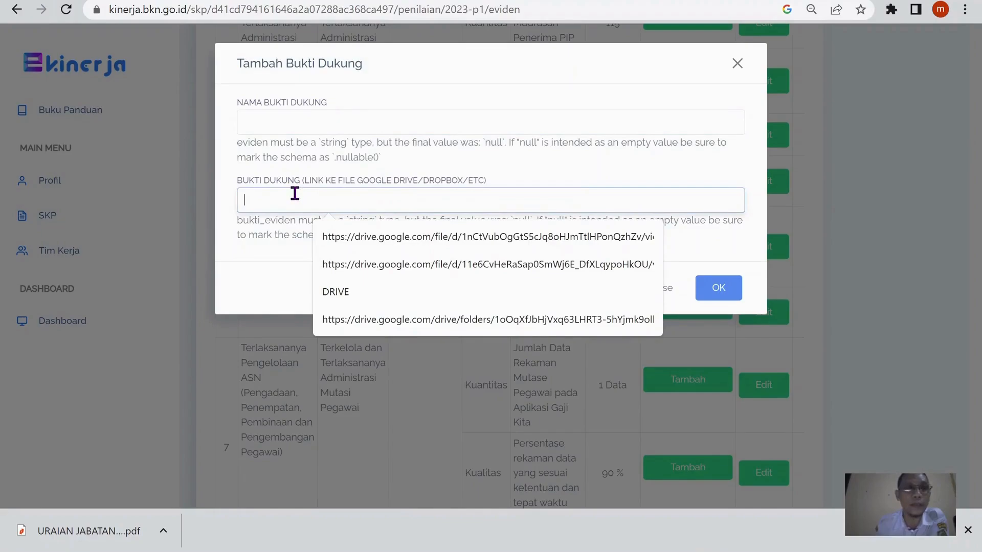
left_click(647, 151)
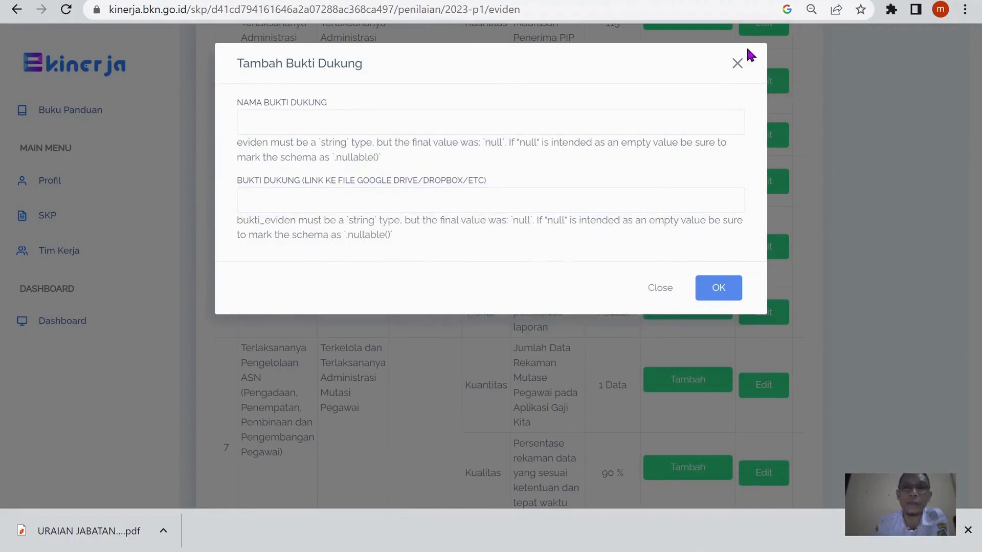
left_click(737, 63)
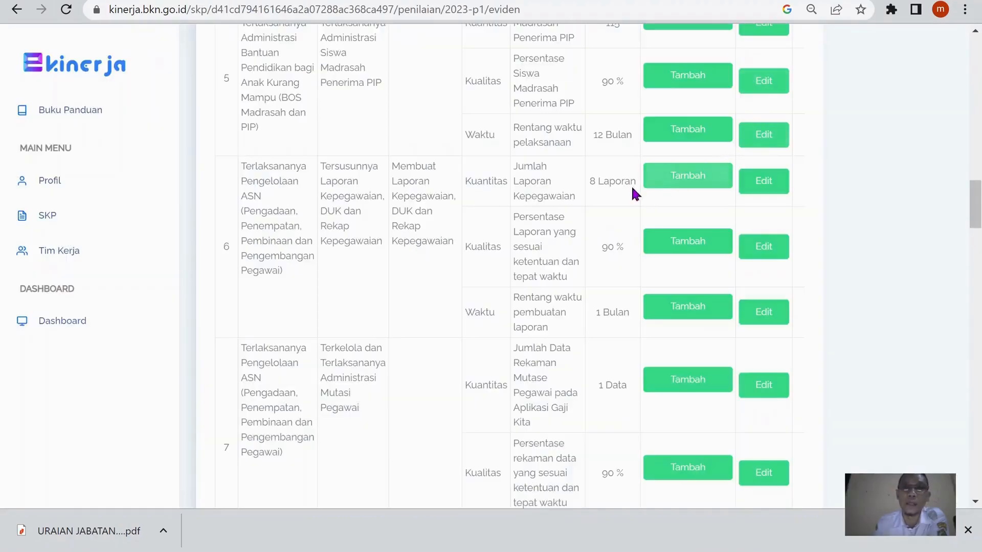
Examine the Rencana Aksi and Bukti Dukung columns of the January Hasil Kerja table across rows 1 to 9, ending at the period details
scroll(596, 199, "down", 7)
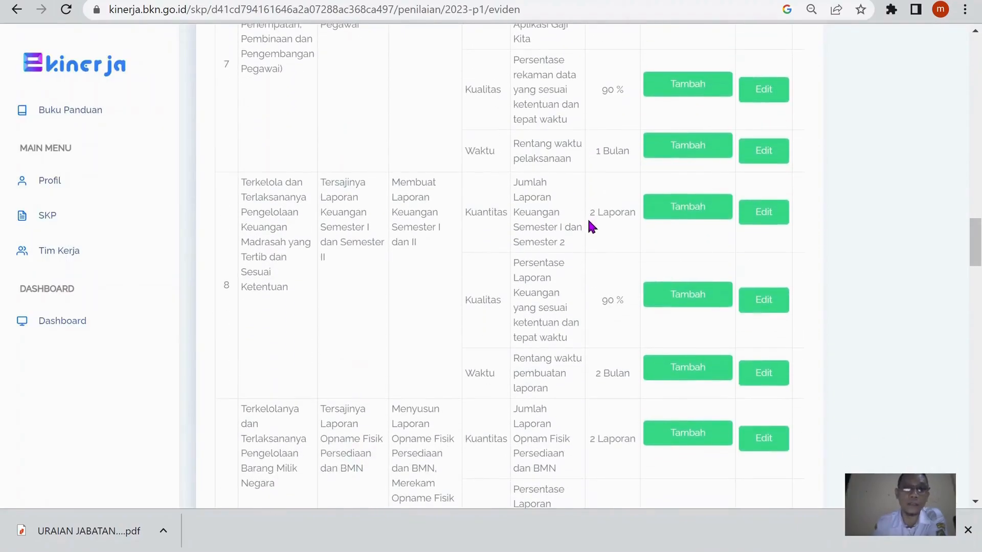
scroll(588, 228, "down", 1)
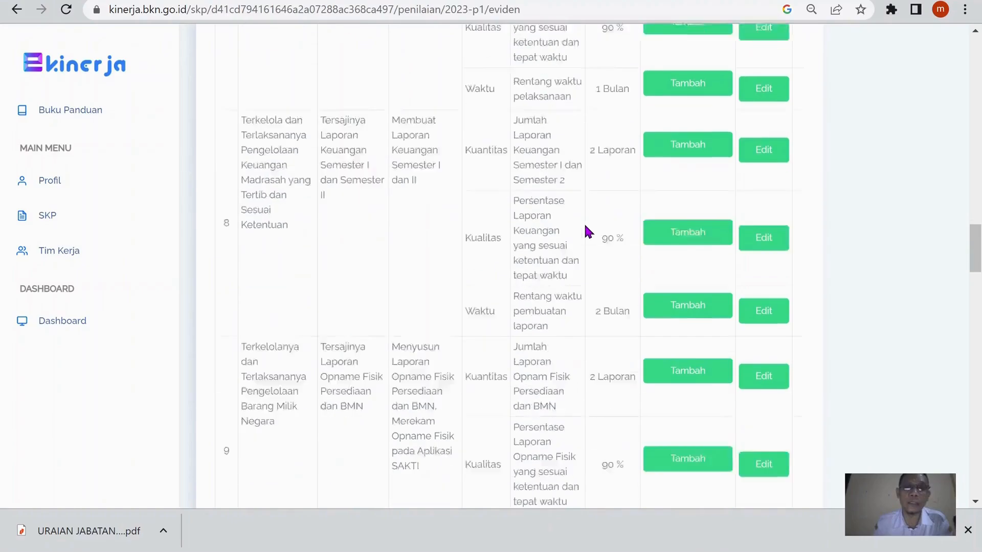
scroll(584, 223, "down", 3)
scroll(584, 223, "up", 20)
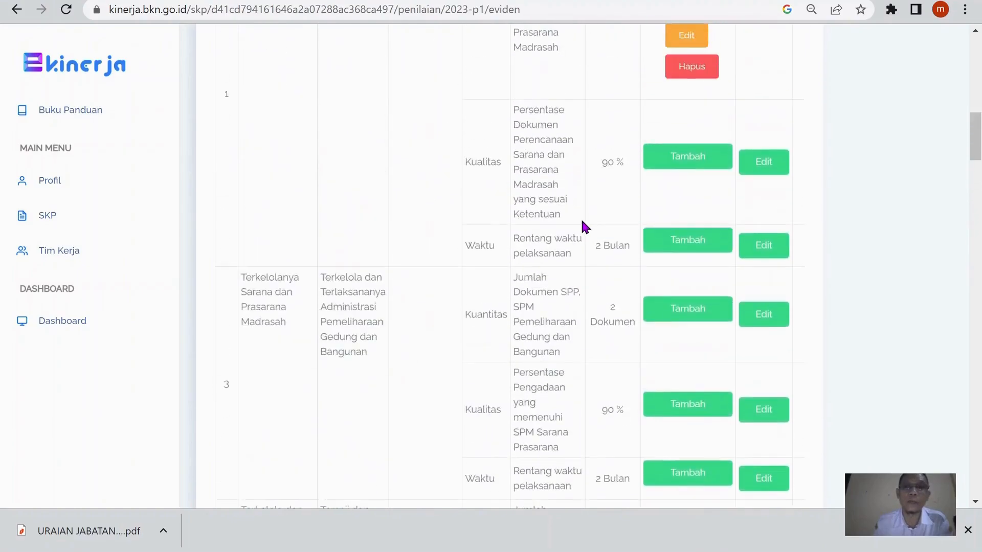
scroll(583, 225, "up", 3)
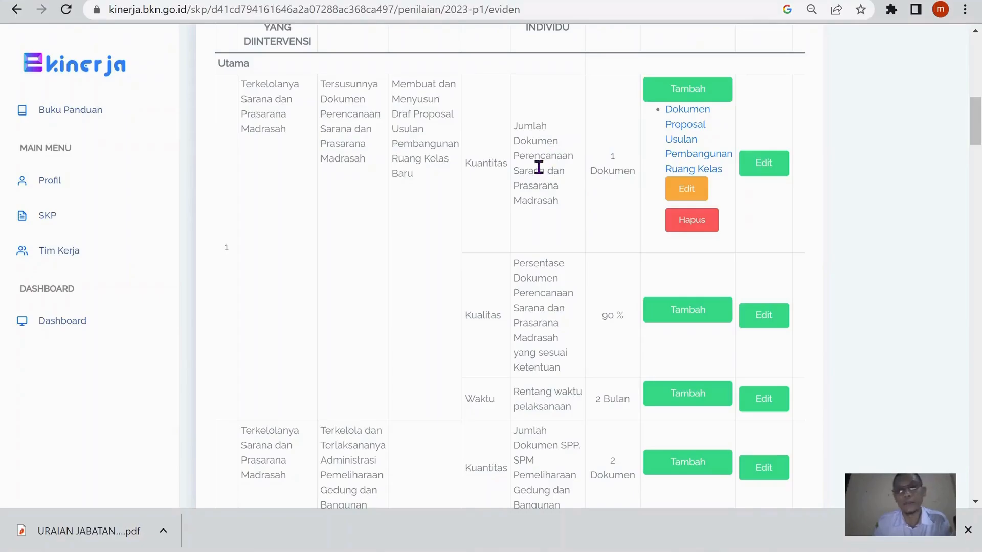
scroll(511, 266, "down", 4)
scroll(506, 278, "down", 7)
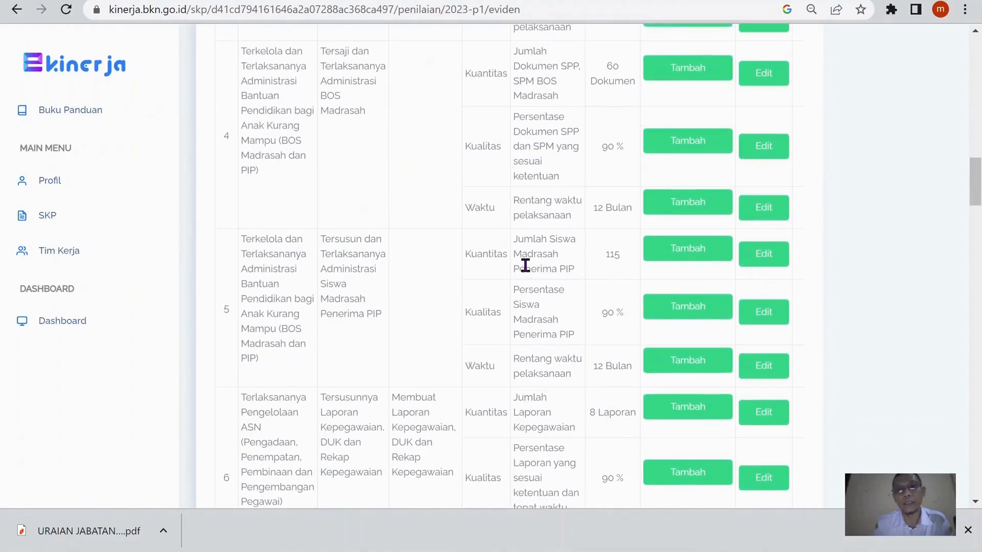
scroll(524, 262, "up", 12)
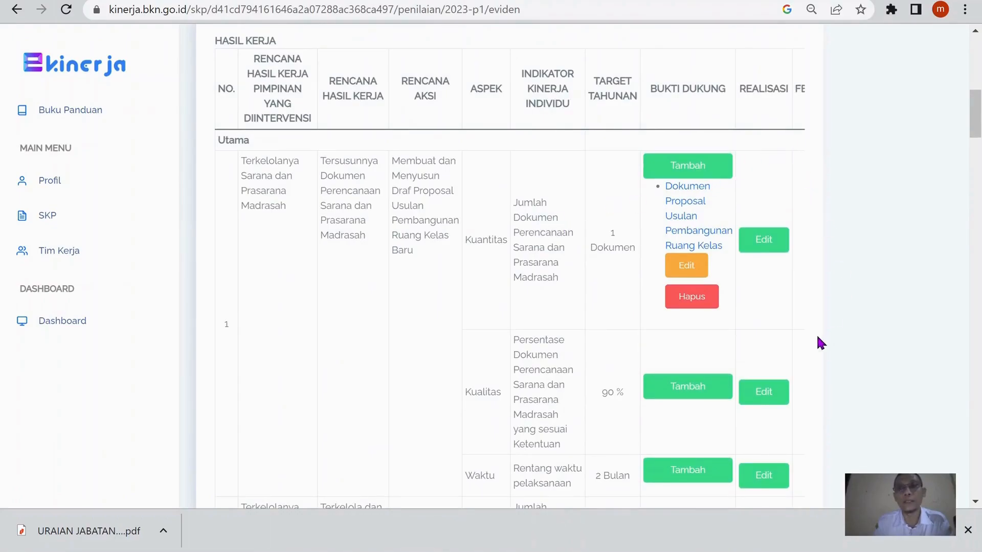
scroll(834, 330, "down", 6)
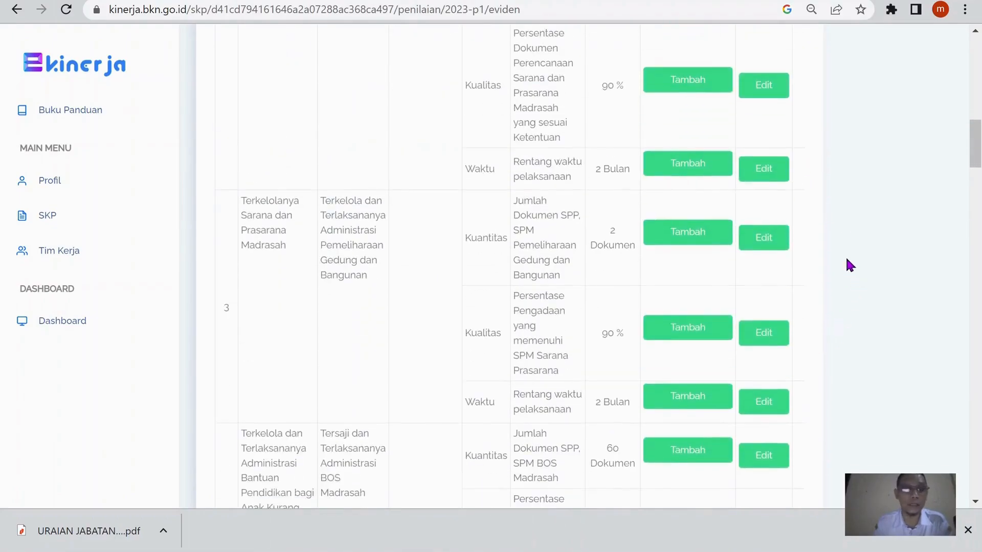
scroll(818, 201, "up", 6)
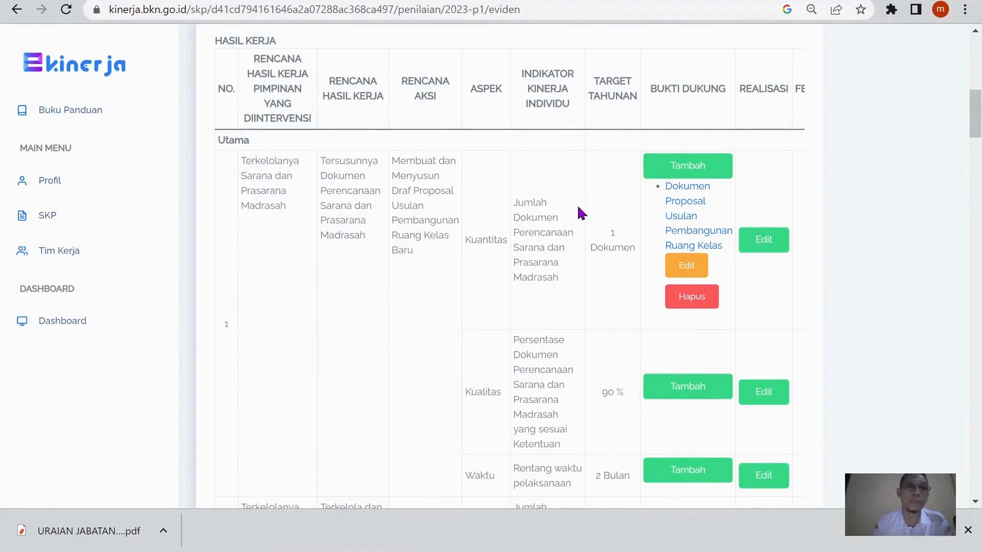
scroll(511, 215, "up", 4)
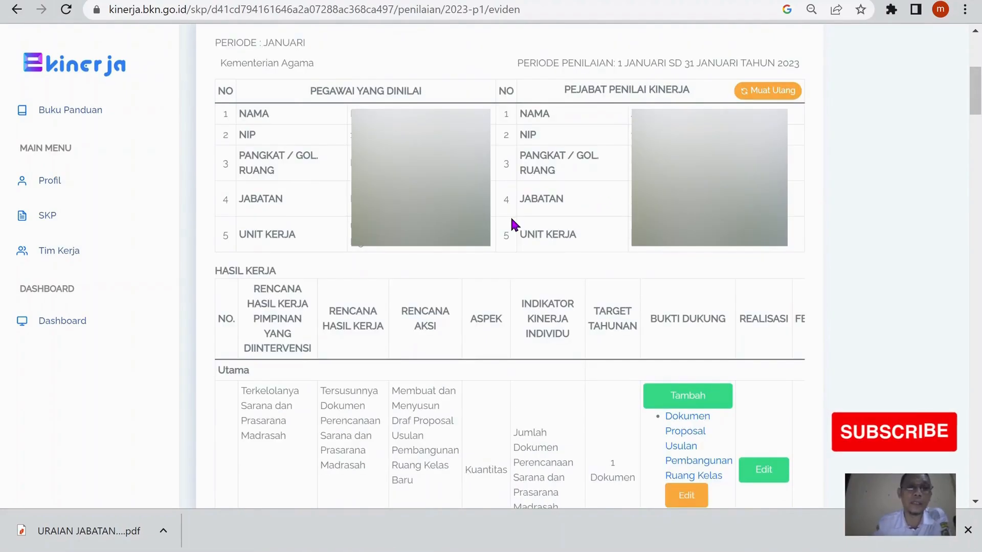